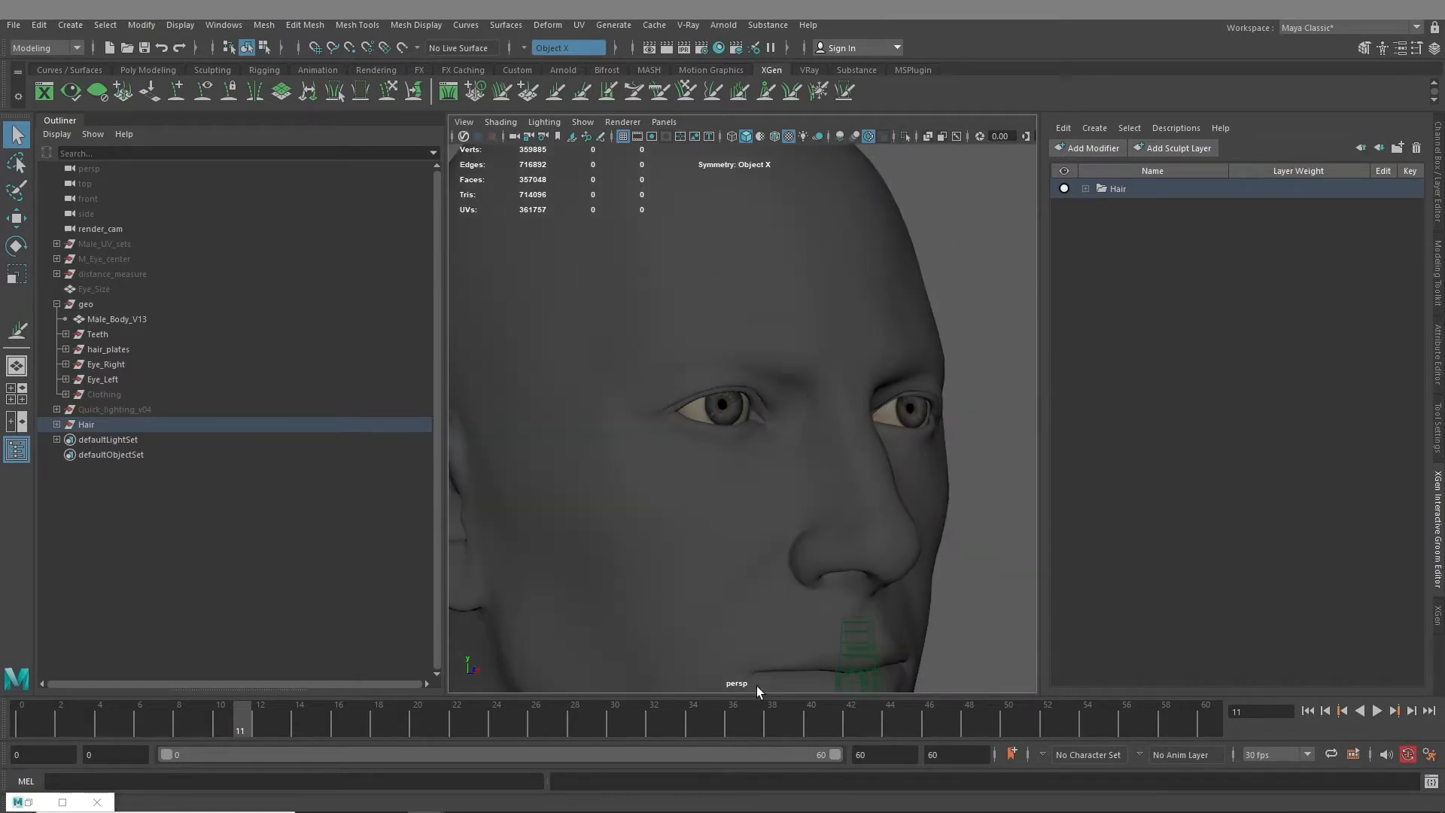
Unhide the eyelashes_plate mesh inside the hair_plates group
{"action": "right_click_drag", "start_coordinate": [780, 551], "coordinate": [655, 509], "text": "alt"}
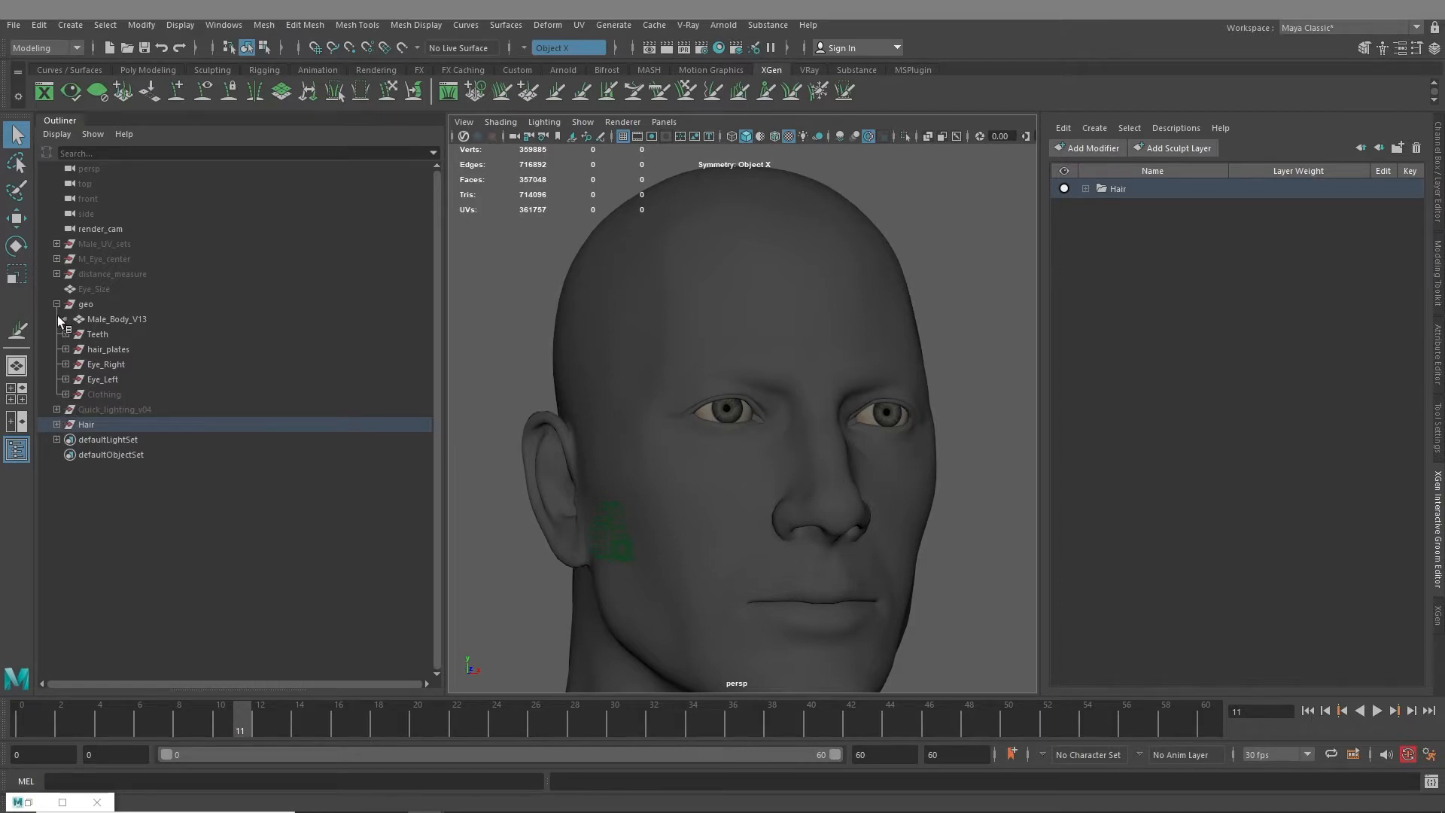
{"action": "left_click", "coordinate": [66, 349]}
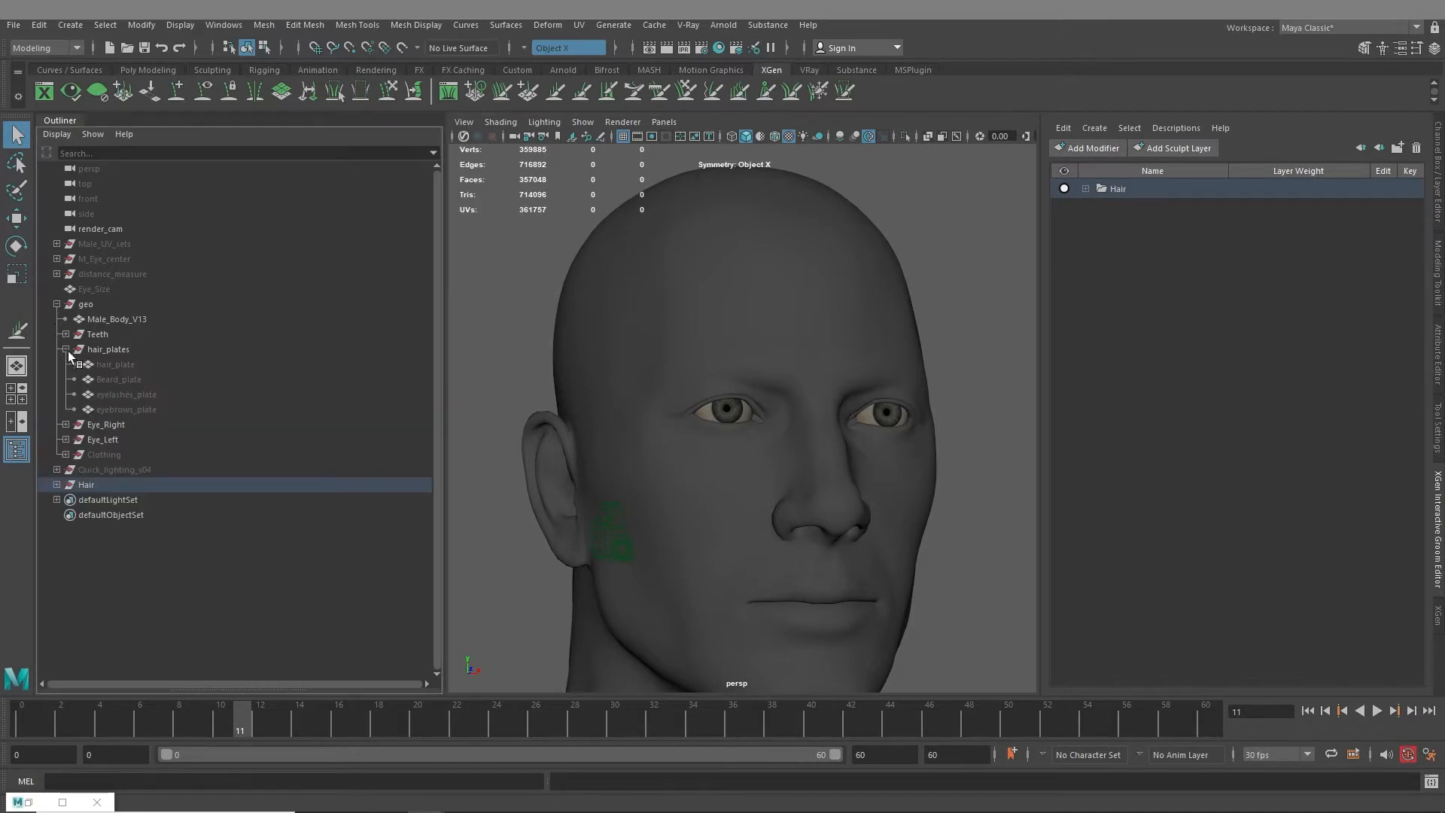
{"action": "left_click", "coordinate": [125, 409]}
{"action": "left_click", "coordinate": [129, 400]}
{"action": "key", "text": "h"}
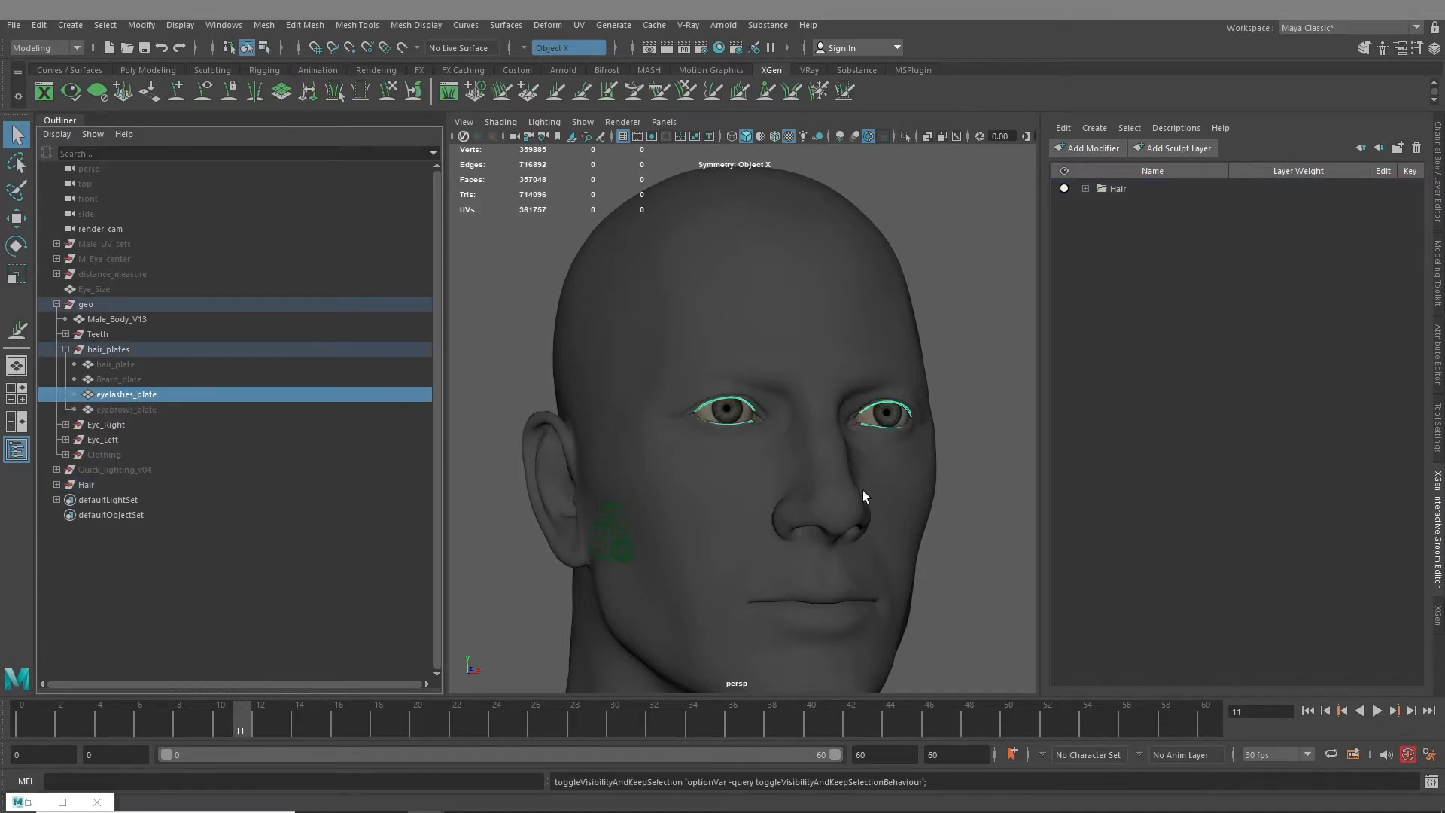
Examine how the eyelashes plate sits along the upper and lower eyelids of both eyes
{"action": "middle_click_drag", "start_coordinate": [716, 413], "coordinate": [770, 393], "text": "alt"}
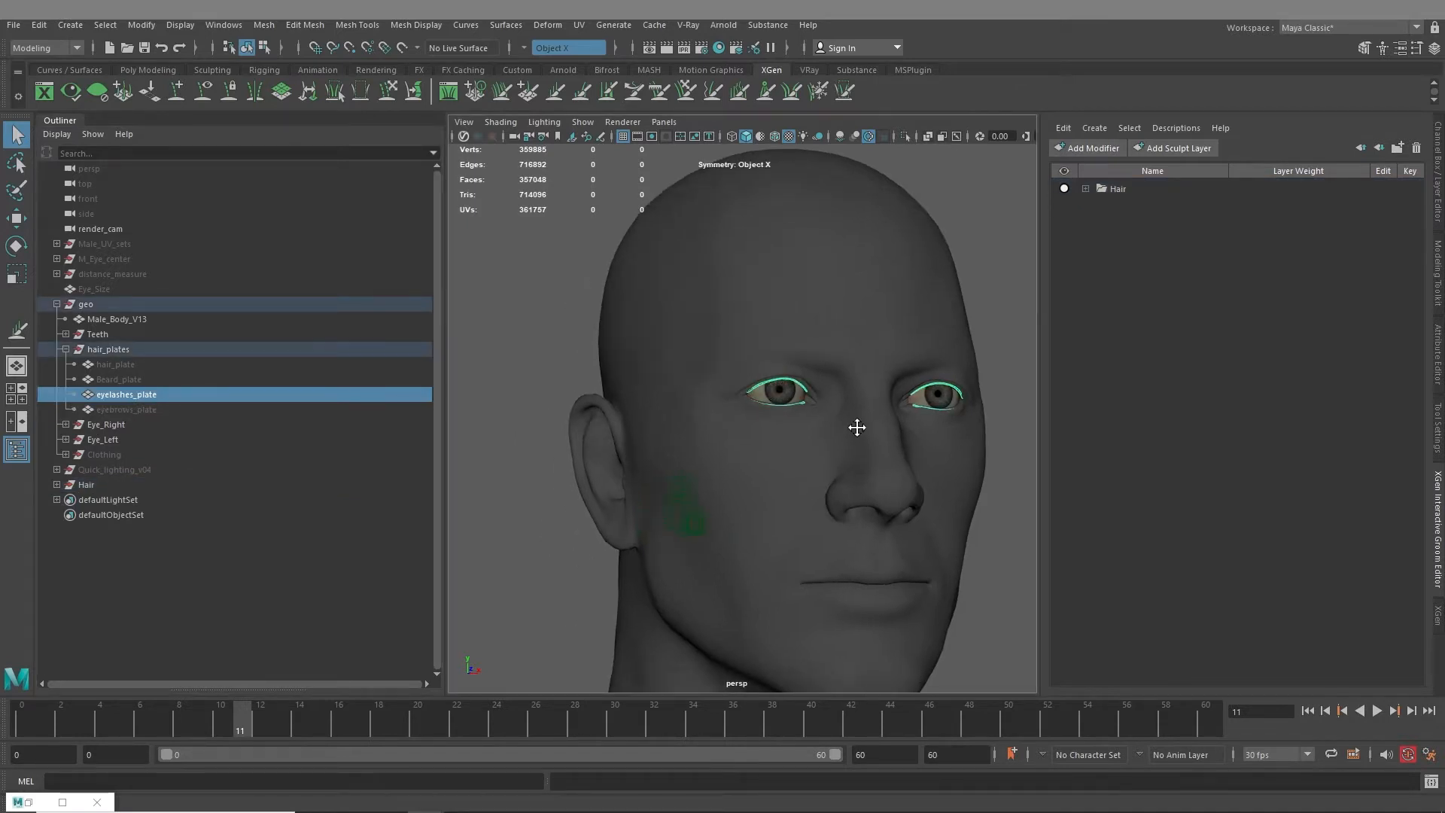
{"action": "scroll", "coordinate": [788, 436], "scroll_direction": "up", "scroll_amount": 5}
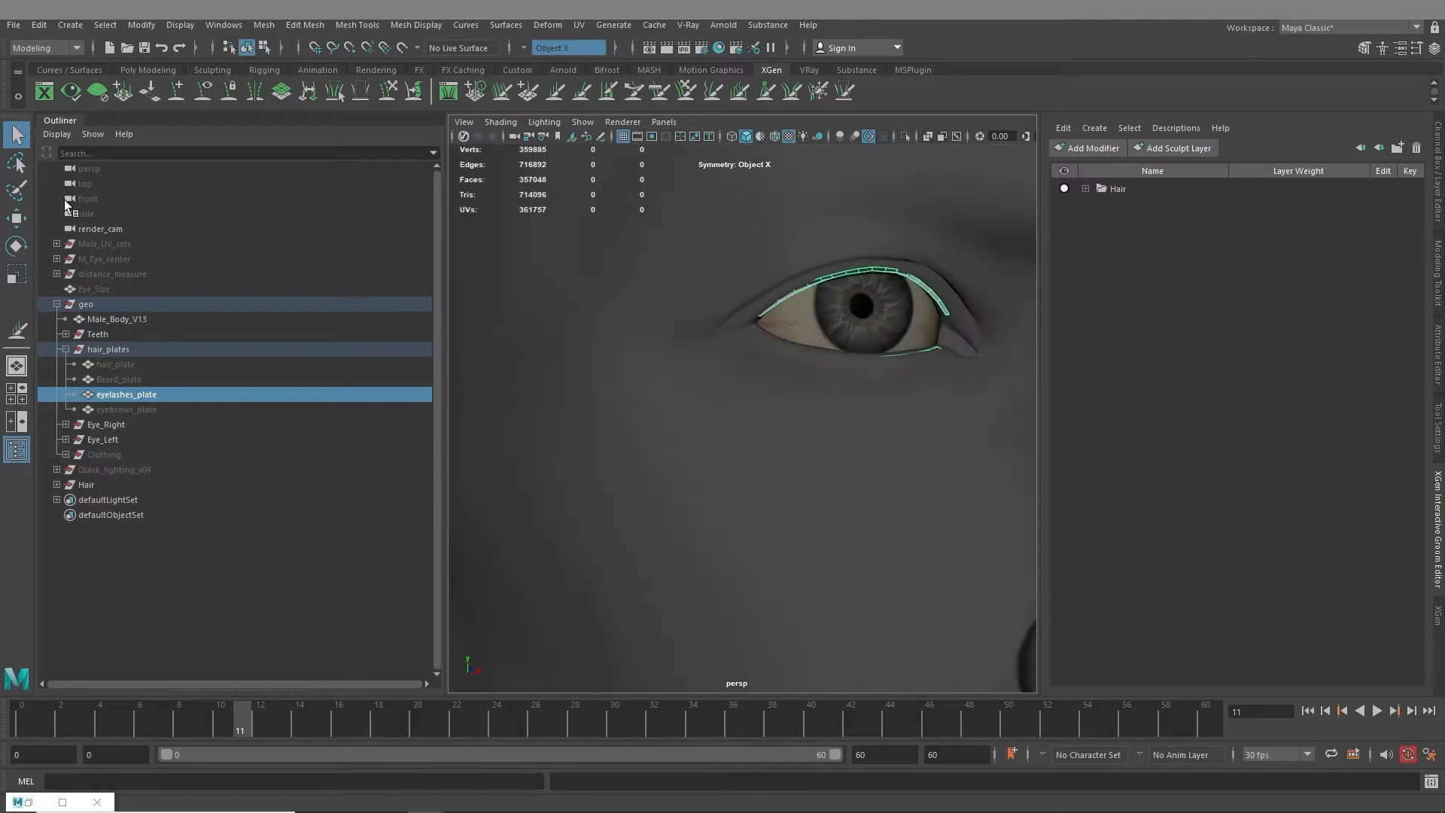
{"action": "left_click_drag", "start_coordinate": [955, 463], "coordinate": [950, 455], "text": "alt"}
{"action": "middle_click_drag", "start_coordinate": [950, 454], "coordinate": [681, 455], "text": "alt"}
{"action": "scroll", "coordinate": [681, 455], "scroll_direction": "down", "scroll_amount": 4}
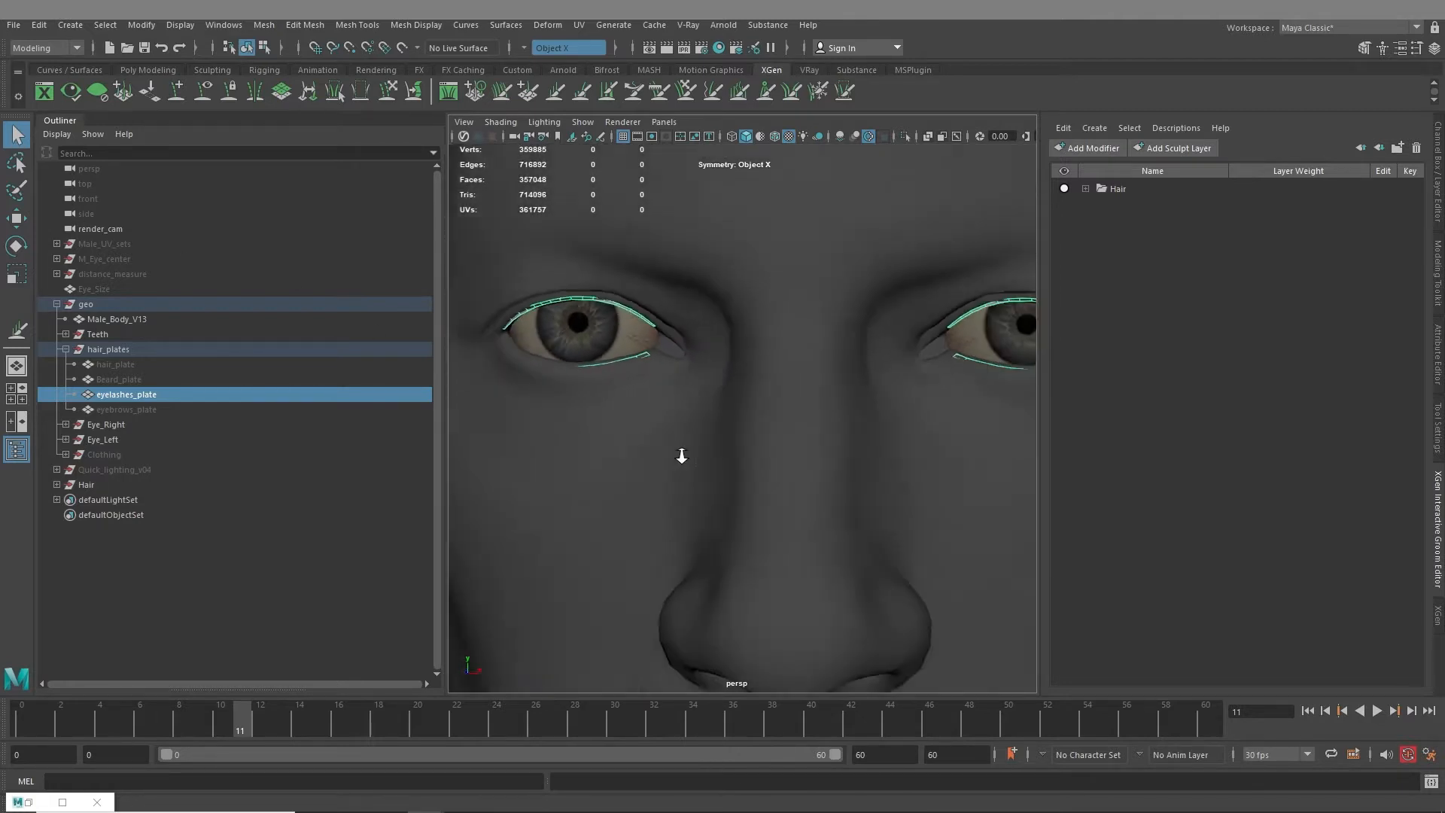
{"action": "left_click_drag", "start_coordinate": [771, 412], "coordinate": [804, 403], "text": "alt"}
{"action": "middle_click_drag", "start_coordinate": [803, 404], "coordinate": [643, 408], "text": "alt"}
{"action": "scroll", "coordinate": [643, 408], "scroll_direction": "up", "scroll_amount": 5}
{"action": "left_click_drag", "start_coordinate": [783, 474], "coordinate": [899, 501], "text": "alt"}
{"action": "scroll", "coordinate": [742, 504], "scroll_direction": "down", "scroll_amount": 5}
{"action": "scroll", "coordinate": [876, 533], "scroll_direction": "up", "scroll_amount": 5}
Make Male_Body_V13 the live surface and activate Quad Draw on the eyelashes_plate mesh
{"action": "left_click", "coordinate": [928, 507]}
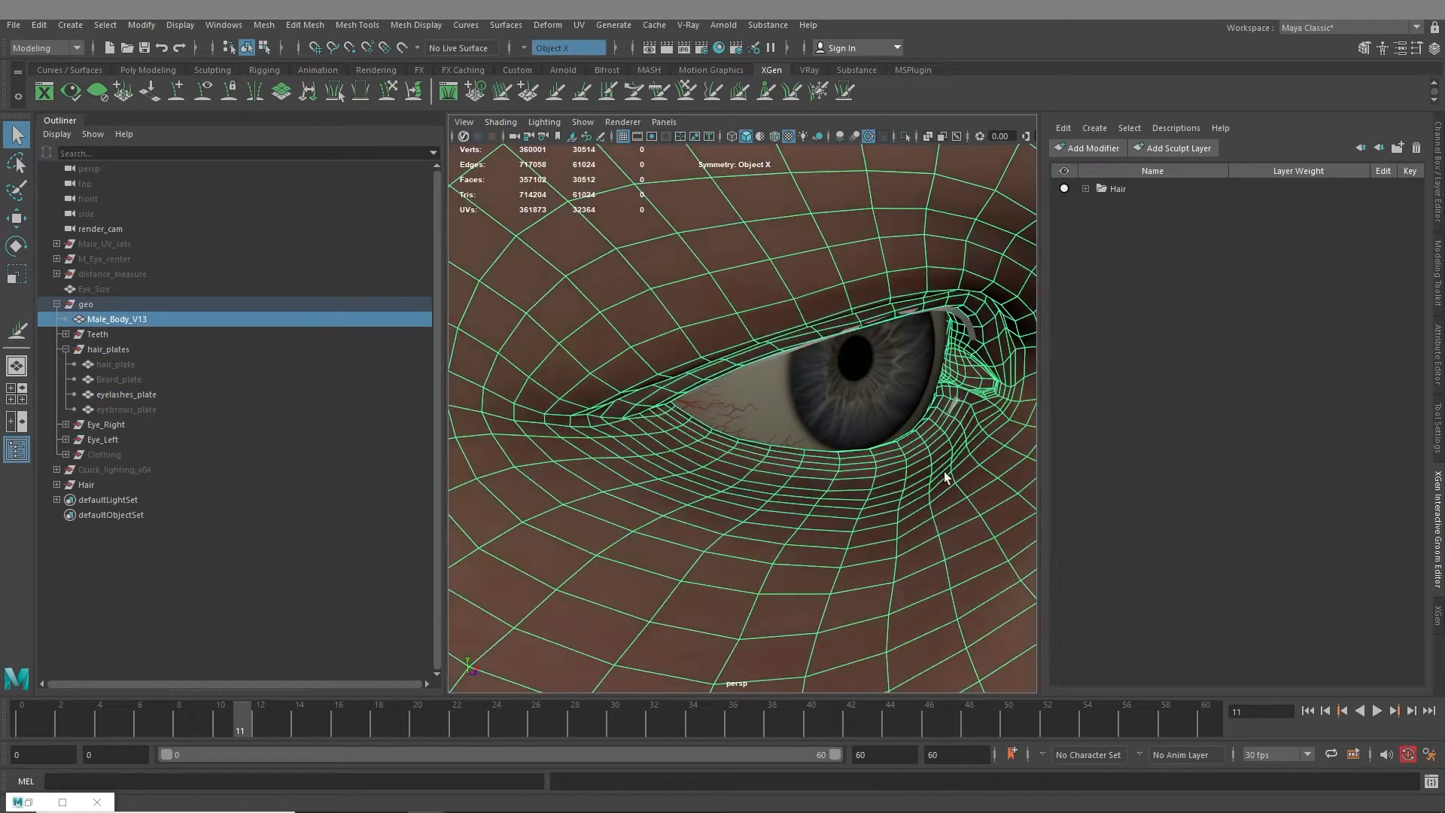
{"action": "left_click", "coordinate": [403, 47]}
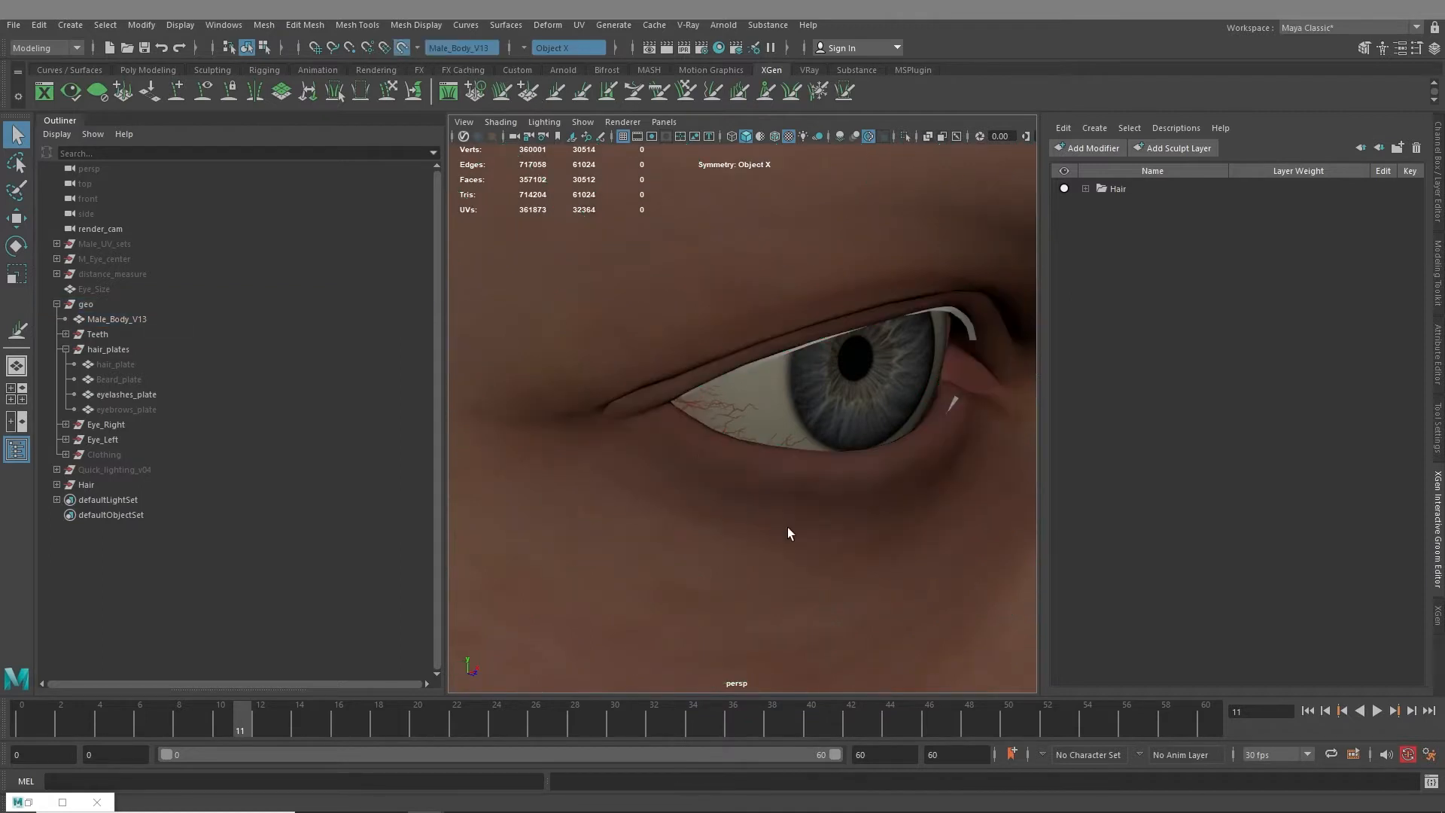
{"action": "left_click", "coordinate": [955, 396]}
{"action": "left_click_drag", "start_coordinate": [903, 537], "coordinate": [789, 462], "text": "alt"}
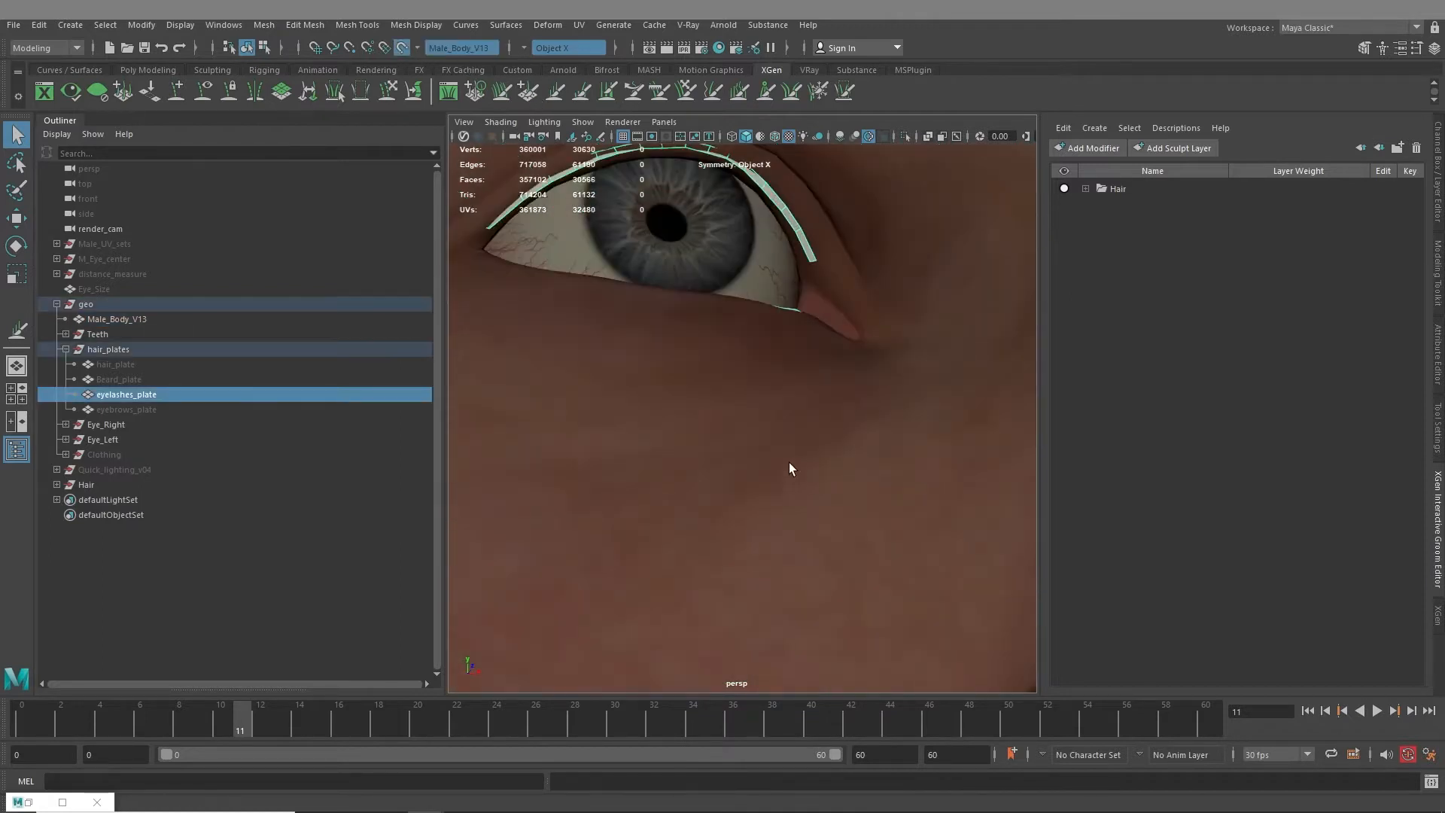
{"action": "middle_click_drag", "start_coordinate": [788, 462], "coordinate": [889, 561], "text": "alt"}
{"action": "right_click_drag", "start_coordinate": [798, 553], "coordinate": [809, 552], "text": "alt"}
{"action": "middle_click_drag", "start_coordinate": [809, 552], "coordinate": [813, 575], "text": "alt"}
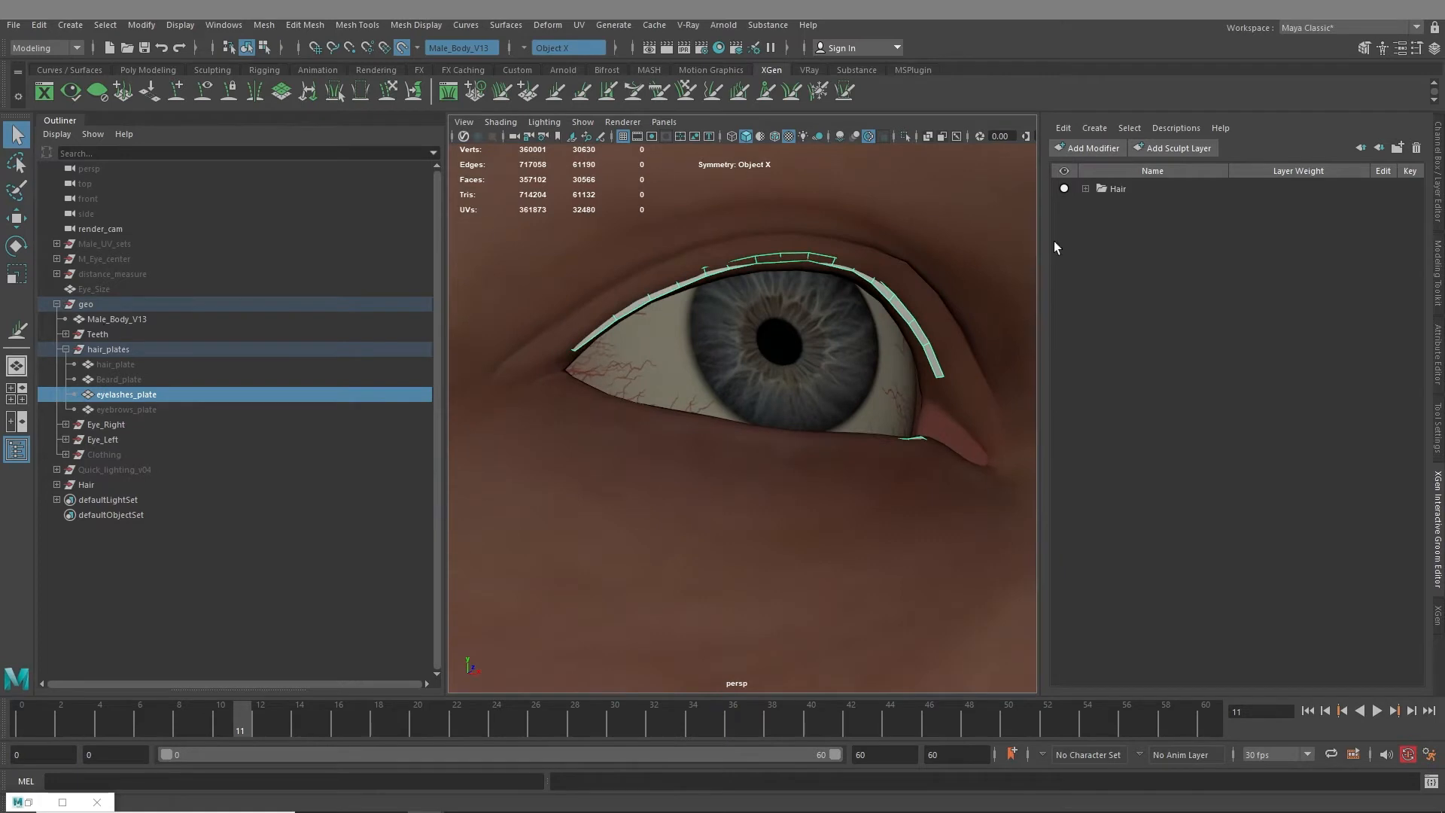
{"action": "left_click", "coordinate": [1363, 48]}
{"action": "left_click", "coordinate": [1372, 585]}
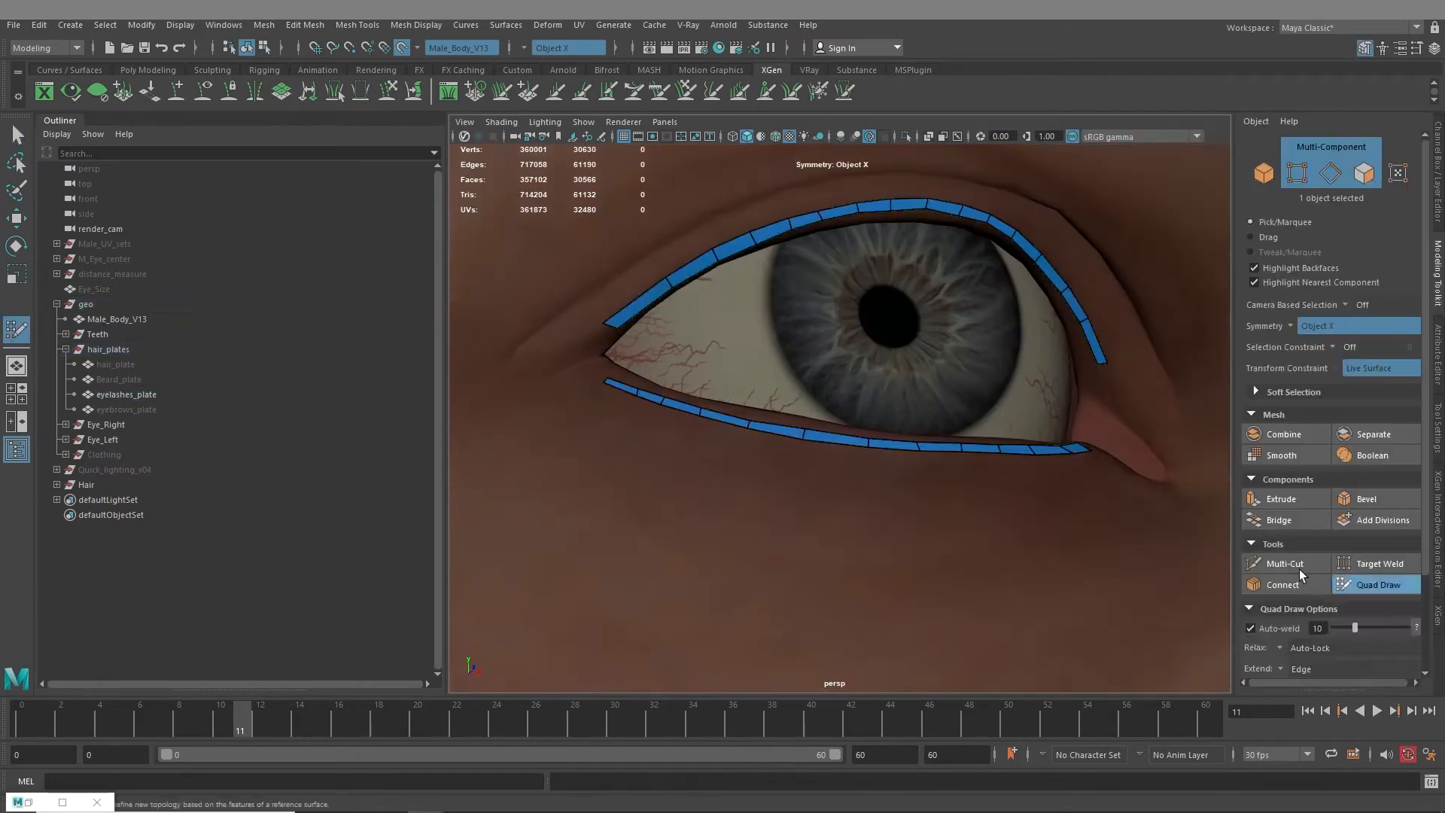
Relax the lower eyelash strip onto the skin below the eye with Quad Draw
{"action": "left_click_drag", "start_coordinate": [881, 421], "coordinate": [833, 458], "text": "alt"}
{"action": "middle_click_drag", "start_coordinate": [881, 566], "coordinate": [811, 515], "text": "alt"}
{"action": "left_click_drag", "start_coordinate": [850, 492], "coordinate": [852, 500], "text": "shift"}
{"action": "left_click_drag", "start_coordinate": [977, 468], "coordinate": [981, 464], "text": "shift"}
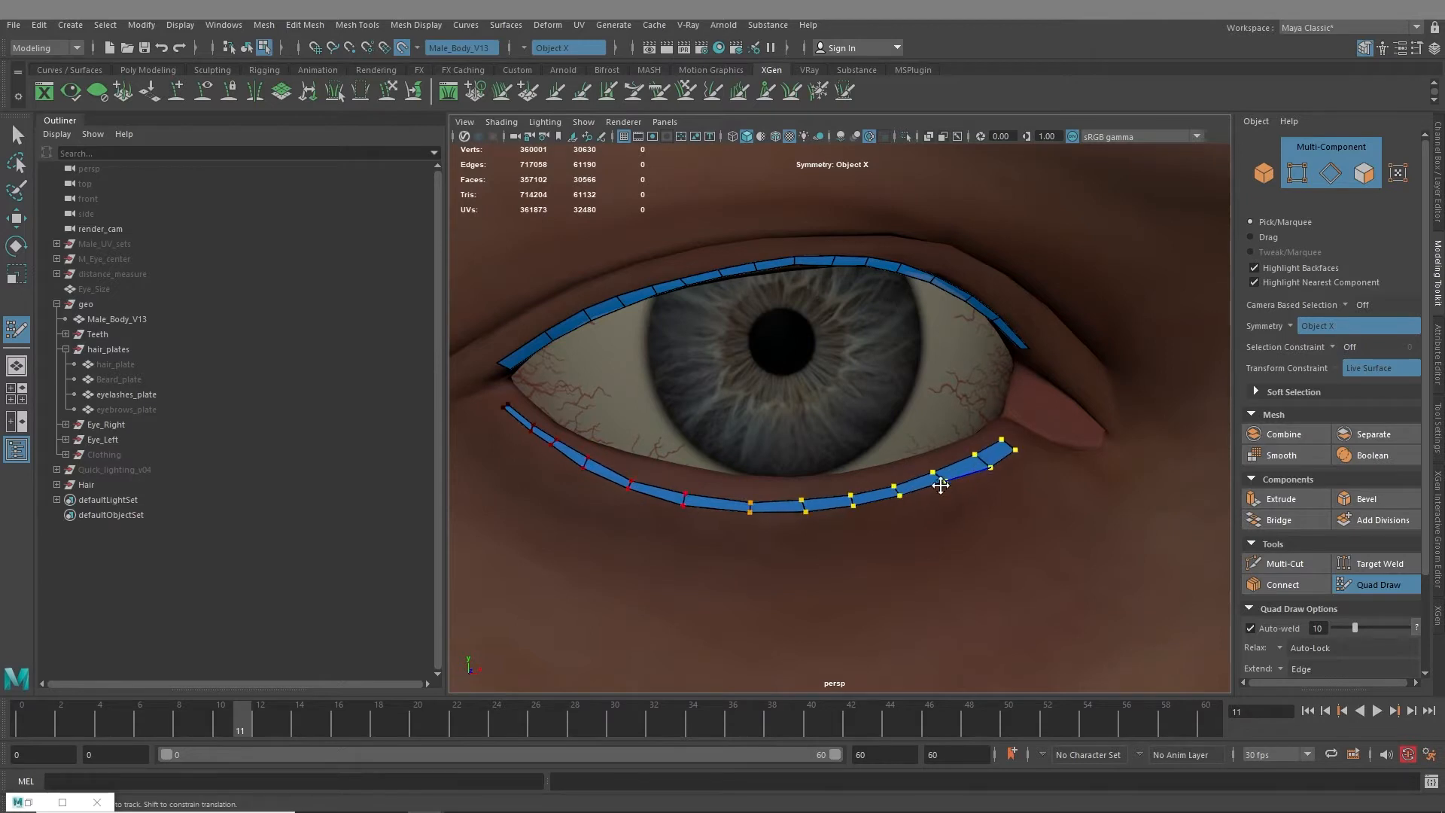
Check the lower eyelash strip from corner to corner and relax its vertices again along the lower eyelid
{"action": "left_click_drag", "start_coordinate": [721, 494], "coordinate": [761, 490], "text": "alt"}
{"action": "middle_click_drag", "start_coordinate": [761, 490], "coordinate": [814, 463], "text": "alt"}
{"action": "left_click_drag", "start_coordinate": [761, 432], "coordinate": [790, 460], "text": "alt"}
{"action": "right_click_drag", "start_coordinate": [768, 474], "coordinate": [800, 488], "text": "alt"}
{"action": "left_click_drag", "start_coordinate": [801, 488], "coordinate": [810, 493], "text": "alt"}
{"action": "right_click_drag", "start_coordinate": [809, 493], "coordinate": [816, 503], "text": "alt"}
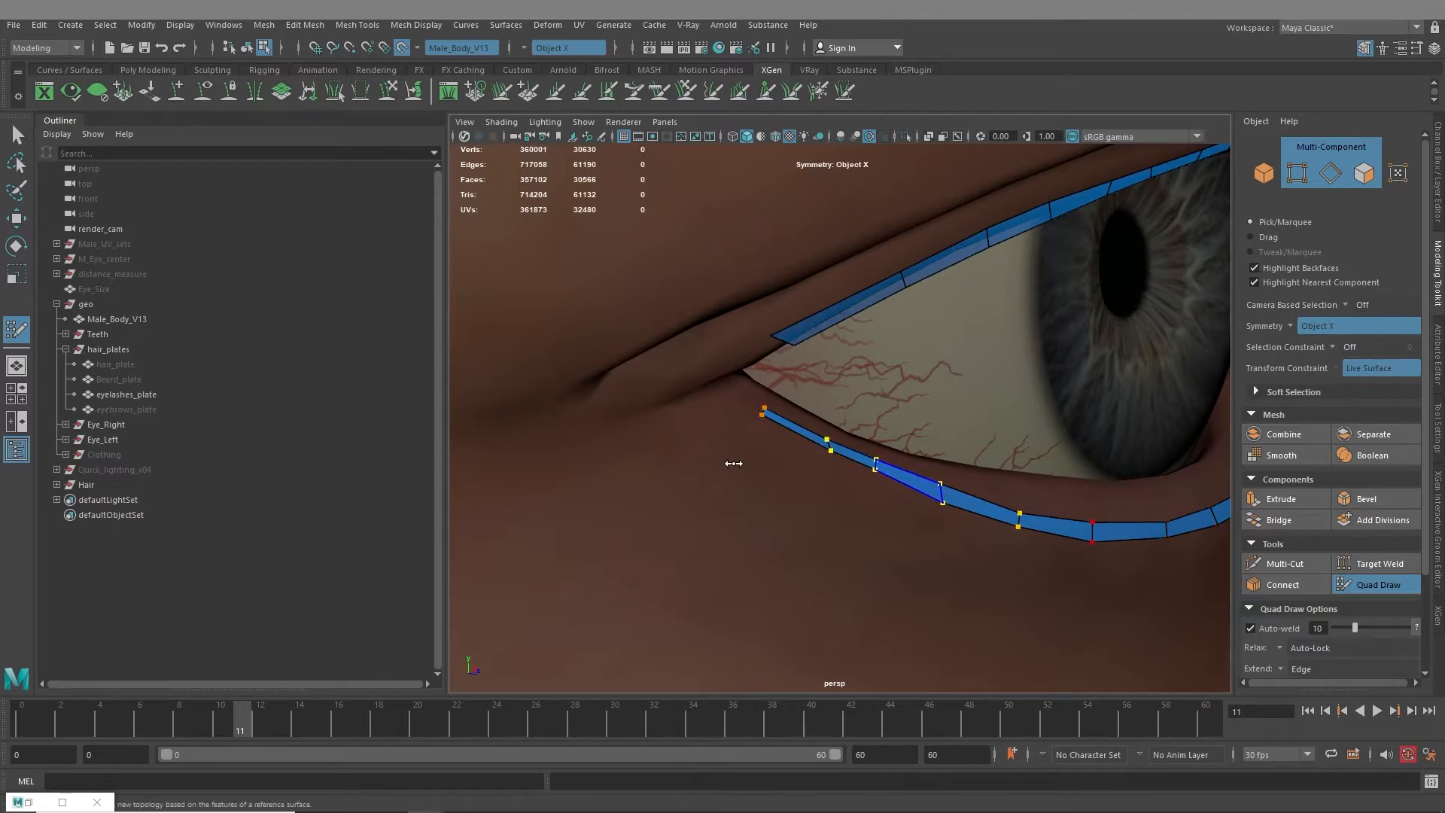
{"action": "mouse_move", "coordinate": [797, 434]}
{"action": "left_mouse_down"}
{"action": "mouse_move", "coordinate": [772, 426]}
{"action": "mouse_move", "coordinate": [722, 477]}
{"action": "left_mouse_up"}
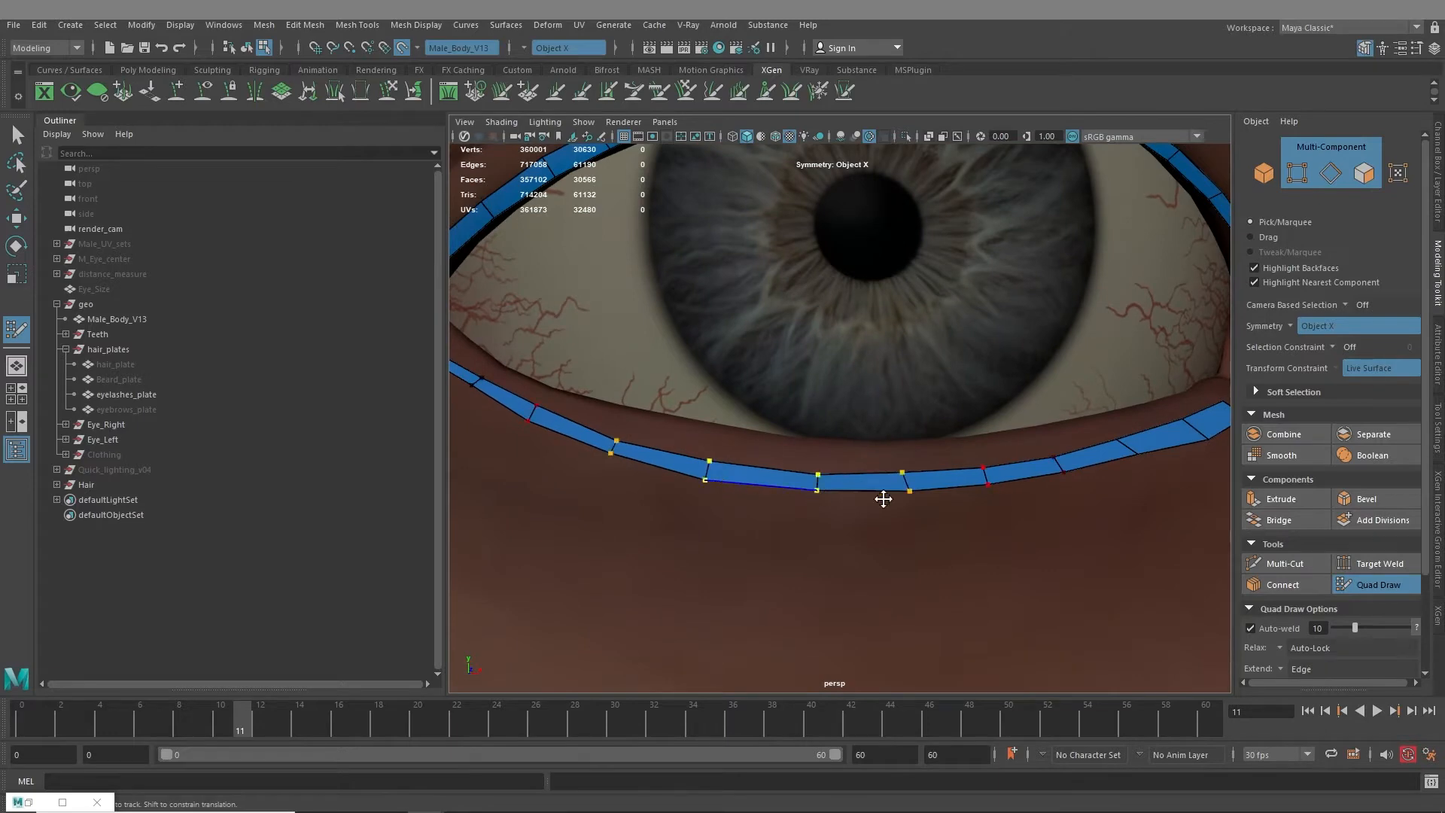
{"action": "middle_click_drag", "start_coordinate": [883, 499], "coordinate": [679, 484], "text": "alt"}
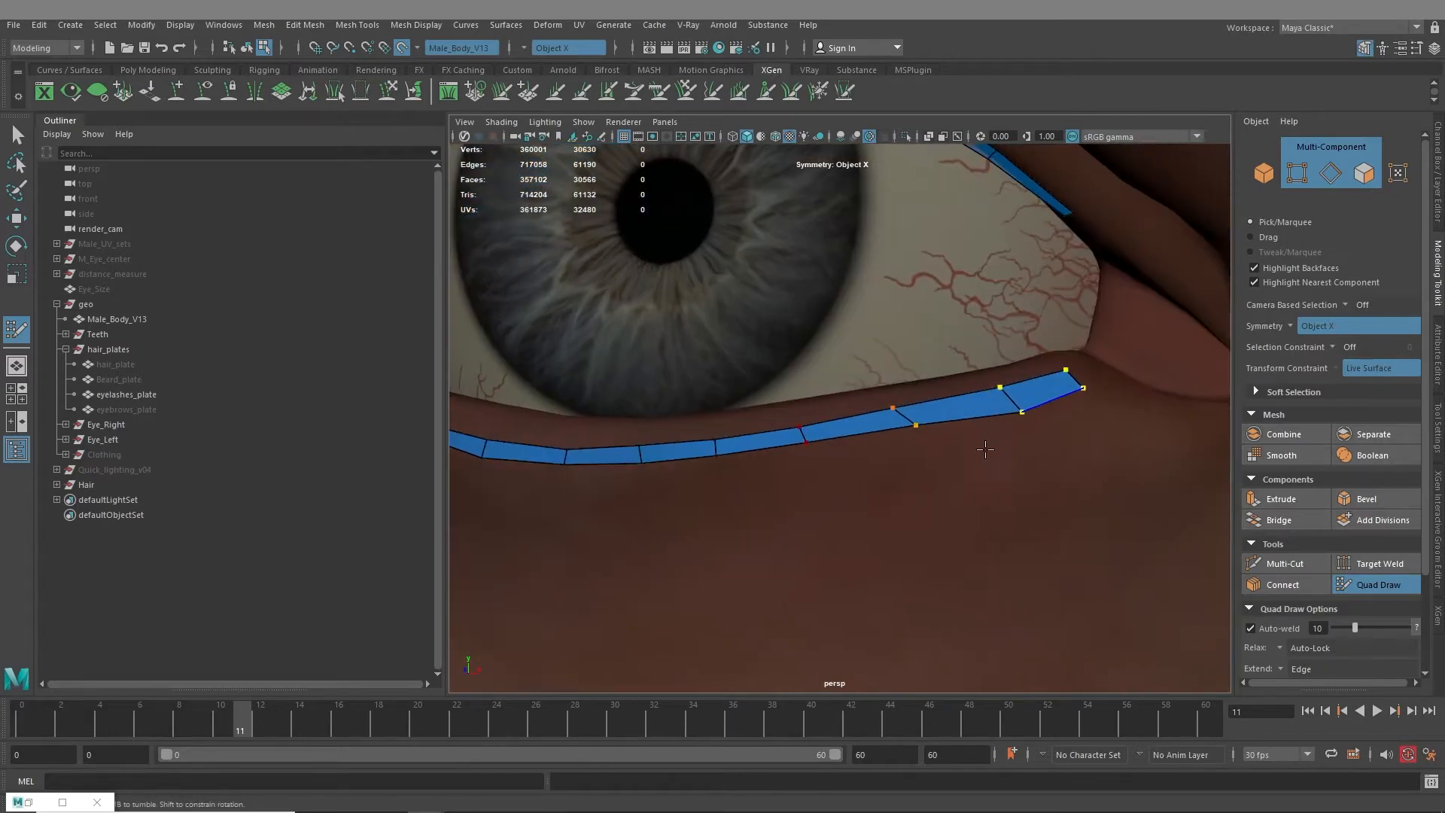
{"action": "right_click_drag", "start_coordinate": [985, 449], "coordinate": [941, 445], "text": "alt"}
{"action": "middle_click_drag", "start_coordinate": [941, 444], "coordinate": [1008, 573], "text": "alt"}
{"action": "left_click_drag", "start_coordinate": [1028, 466], "coordinate": [1079, 520], "text": "alt"}
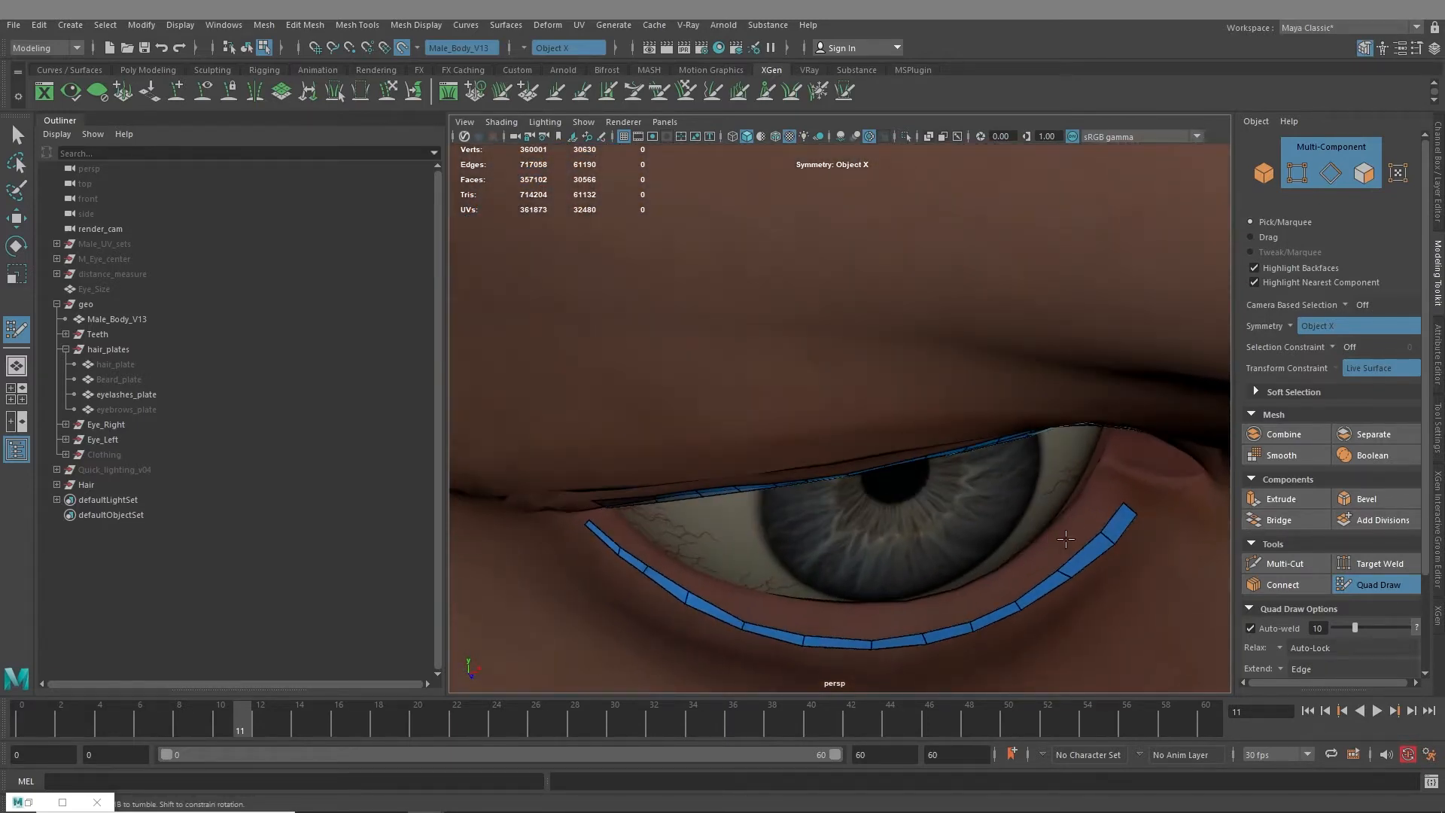
{"action": "left_click_drag", "start_coordinate": [689, 594], "coordinate": [720, 562], "text": "alt"}
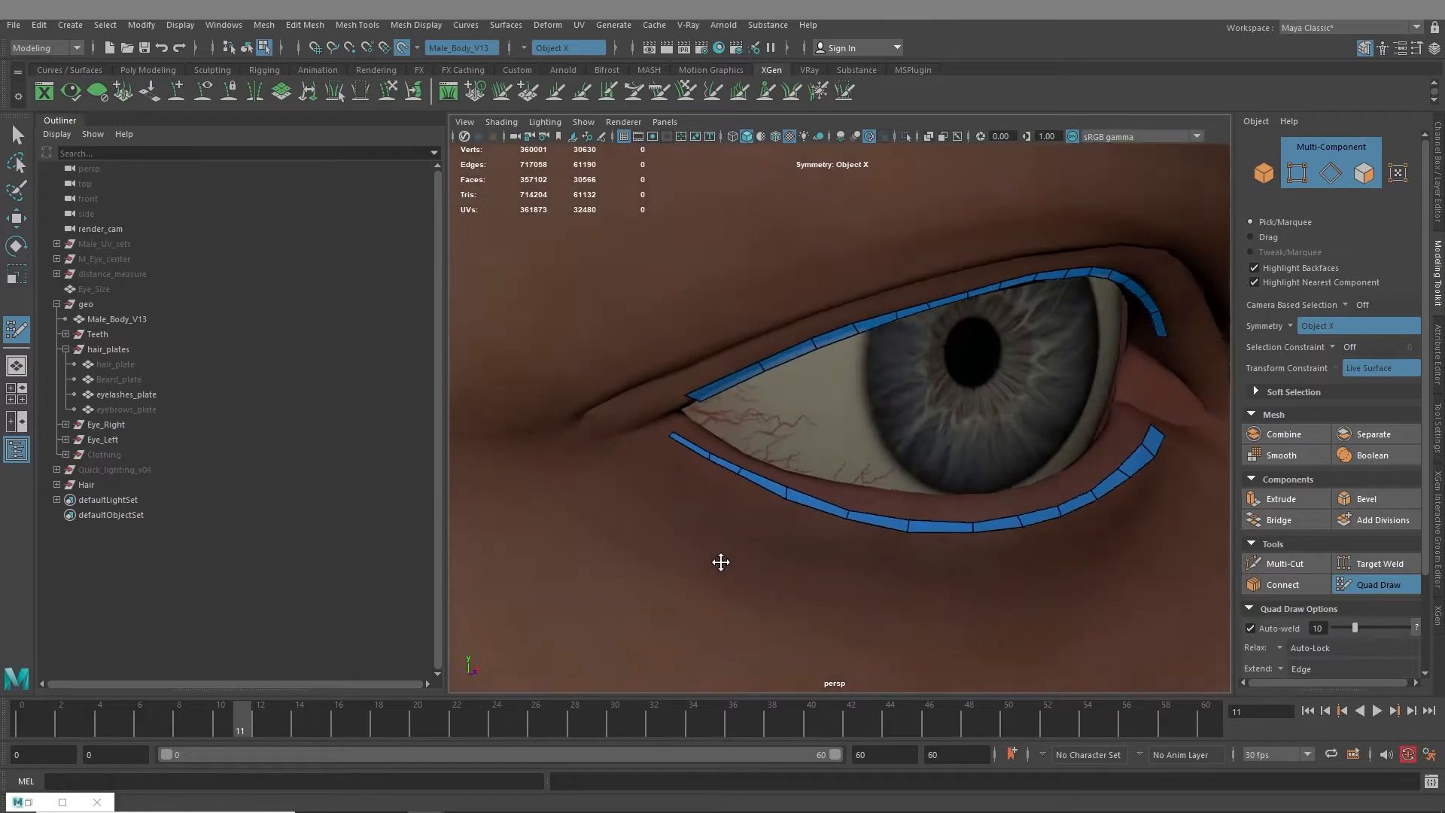
{"action": "right_click_drag", "start_coordinate": [720, 562], "coordinate": [790, 557], "text": "alt"}
{"action": "mouse_move", "coordinate": [790, 557]}
{"action": "left_mouse_down", "text": "alt"}
{"action": "mouse_move", "coordinate": [865, 494]}
{"action": "mouse_move", "coordinate": [851, 489]}
{"action": "mouse_move", "coordinate": [855, 445]}
{"action": "left_mouse_up", "text": "alt"}
{"action": "left_click_drag", "start_coordinate": [870, 522], "coordinate": [819, 501], "text": "alt"}
{"action": "mouse_move", "coordinate": [803, 426]}
{"action": "left_mouse_down", "text": "shift"}
{"action": "mouse_move", "coordinate": [775, 413]}
{"action": "mouse_move", "coordinate": [911, 429]}
{"action": "mouse_move", "coordinate": [1126, 406]}
{"action": "mouse_move", "coordinate": [966, 554]}
{"action": "mouse_move", "coordinate": [1001, 508]}
{"action": "left_mouse_up", "text": "shift"}
Inspect the upper and lower eyelash strips from several angles, including the mirrored strips on the other eye
{"action": "right_click_drag", "start_coordinate": [1001, 509], "coordinate": [851, 482], "text": "alt"}
{"action": "left_click_drag", "start_coordinate": [850, 482], "coordinate": [893, 452], "text": "alt"}
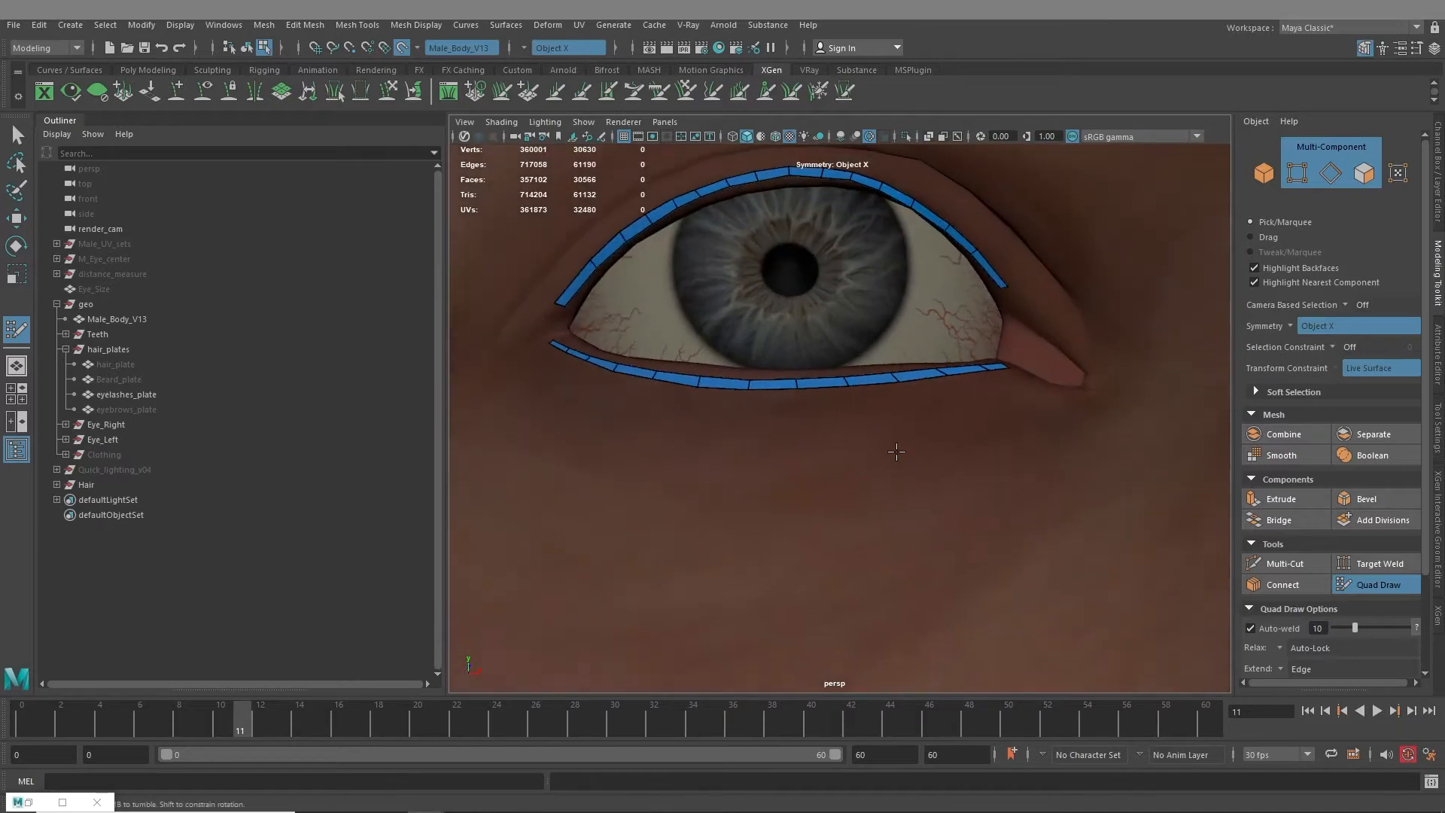
{"action": "middle_click_drag", "start_coordinate": [893, 452], "coordinate": [926, 587], "text": "alt"}
{"action": "left_click_drag", "start_coordinate": [696, 402], "coordinate": [738, 390], "text": "alt"}
{"action": "scroll", "coordinate": [739, 389], "scroll_direction": "down", "scroll_amount": 8}
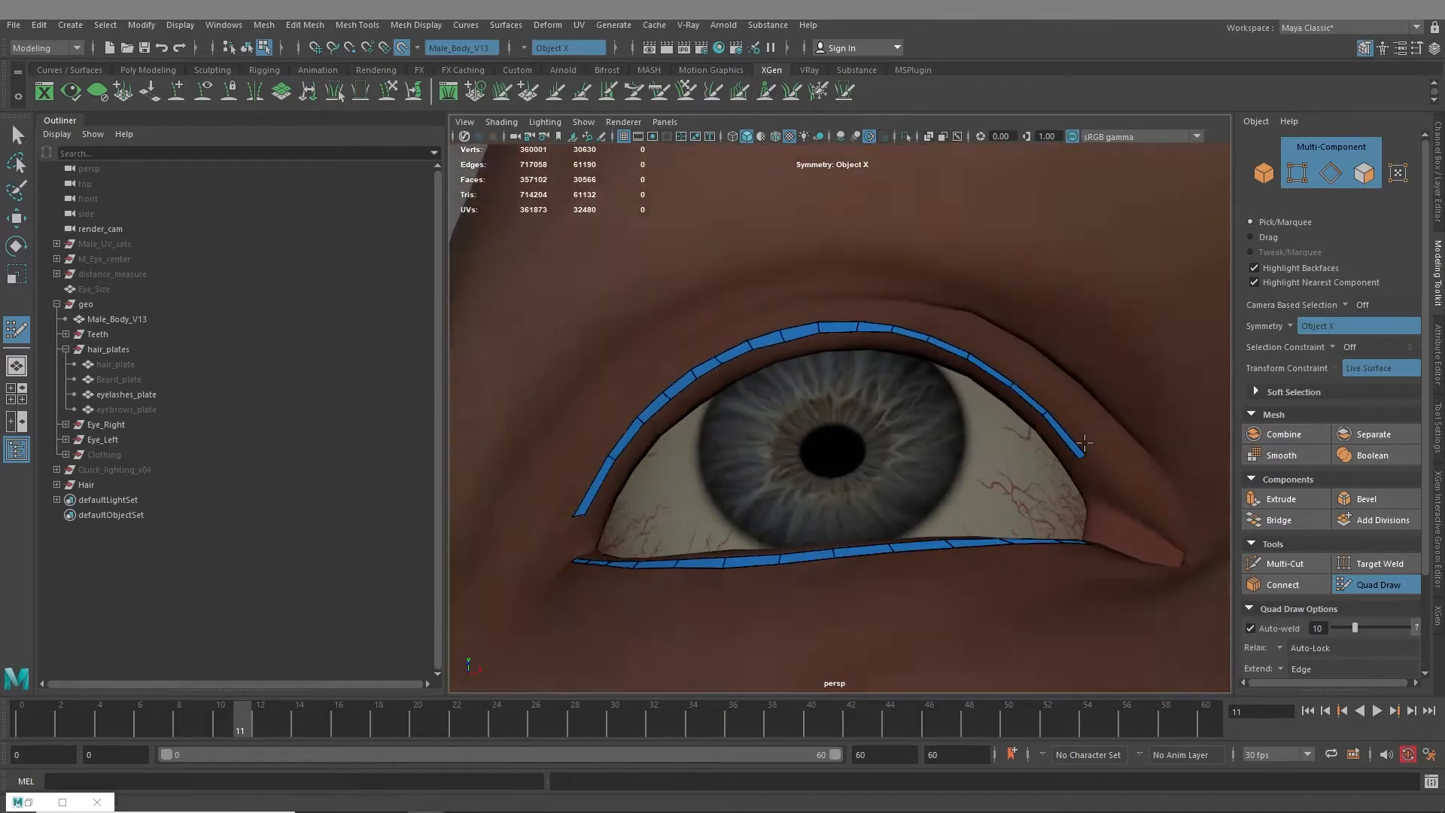
{"action": "scroll", "coordinate": [845, 445], "scroll_direction": "up", "scroll_amount": 5}
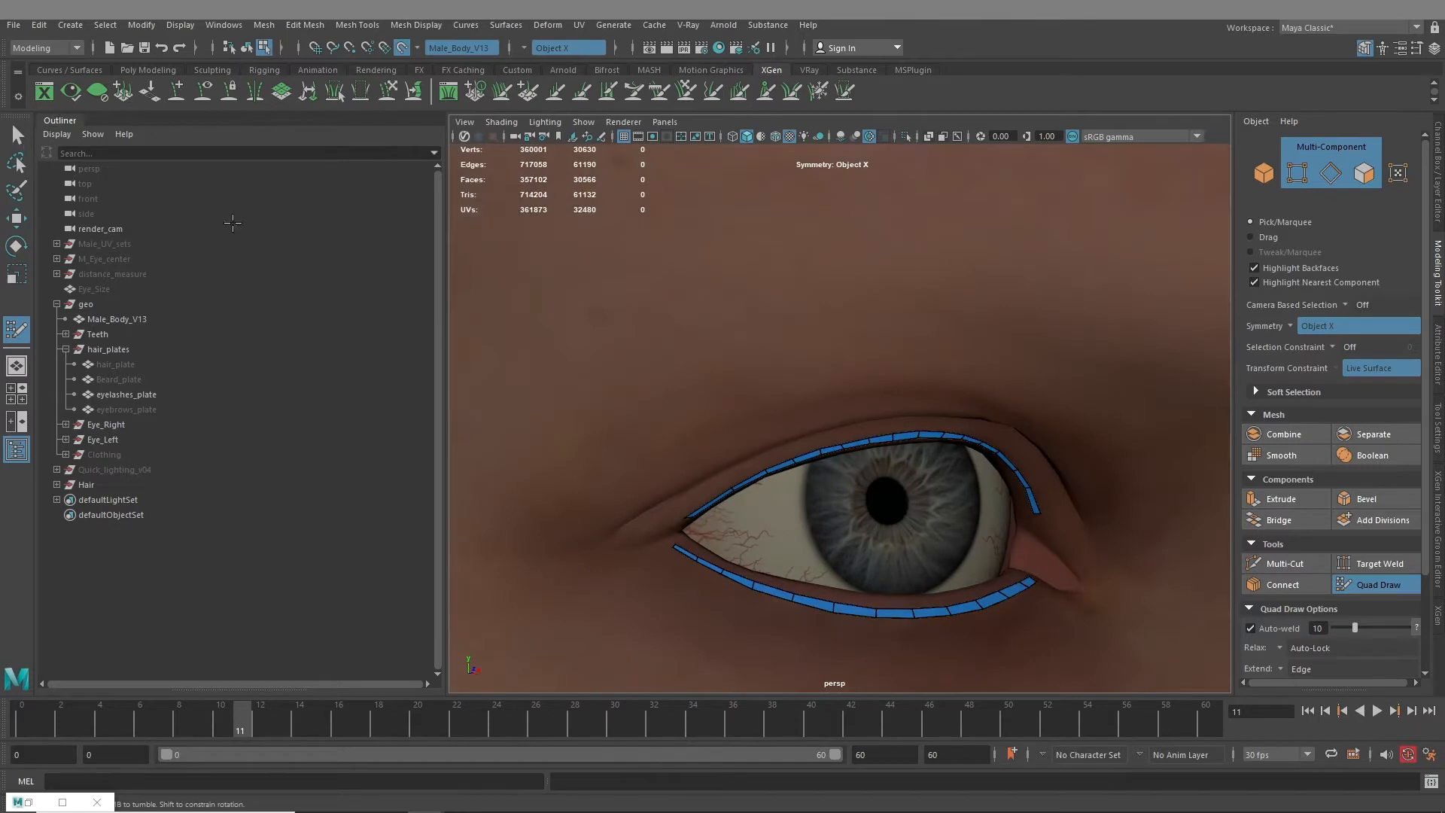
{"action": "scroll", "coordinate": [877, 444], "scroll_direction": "down", "scroll_amount": 6}
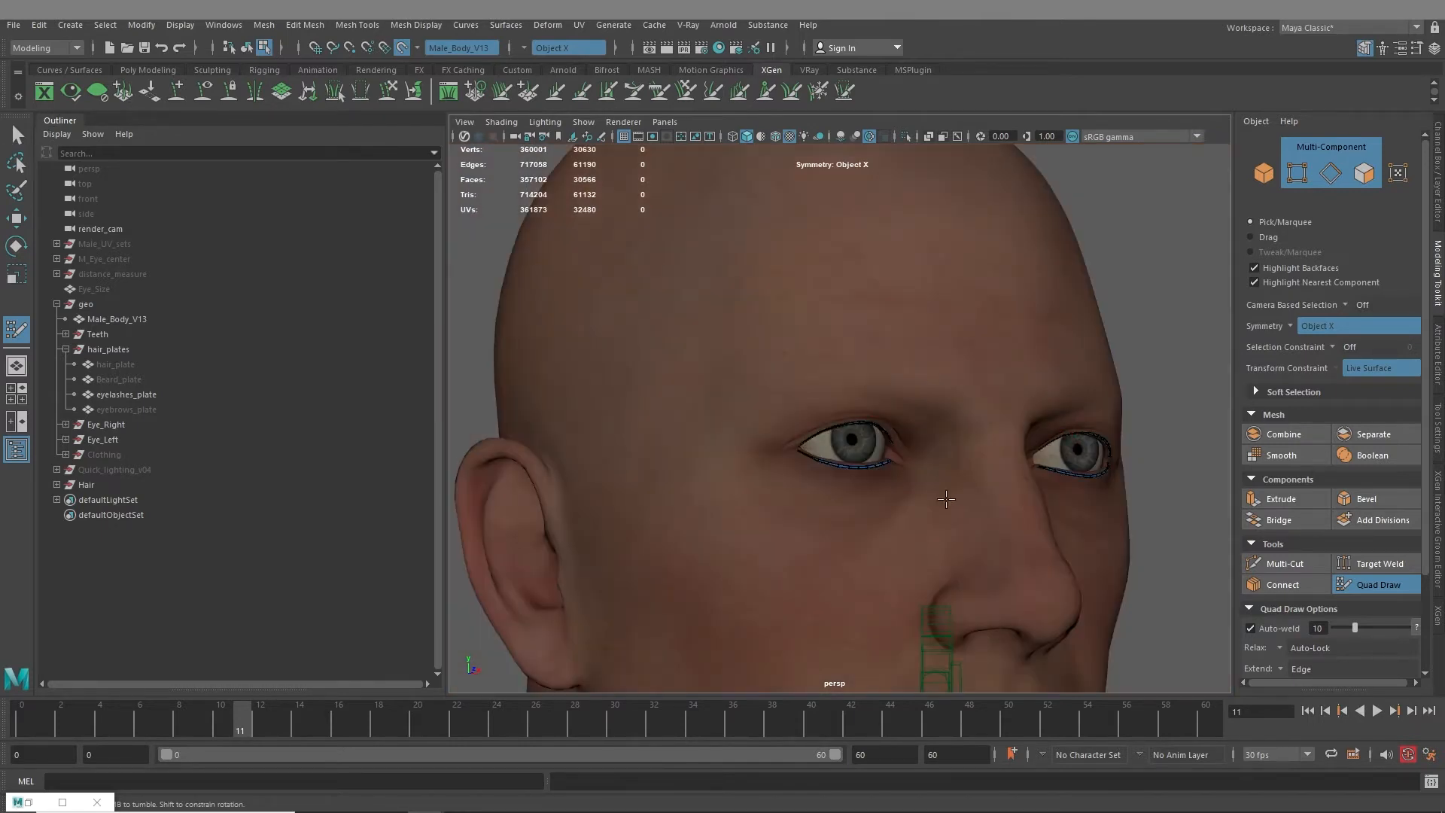
{"action": "left_click_drag", "start_coordinate": [1159, 493], "coordinate": [1010, 500], "text": "alt"}
{"action": "scroll", "coordinate": [1009, 500], "scroll_direction": "up", "scroll_amount": 2}
{"action": "middle_click_drag", "start_coordinate": [1072, 564], "coordinate": [722, 527], "text": "alt"}
{"action": "scroll", "coordinate": [722, 527], "scroll_direction": "up", "scroll_amount": 3}
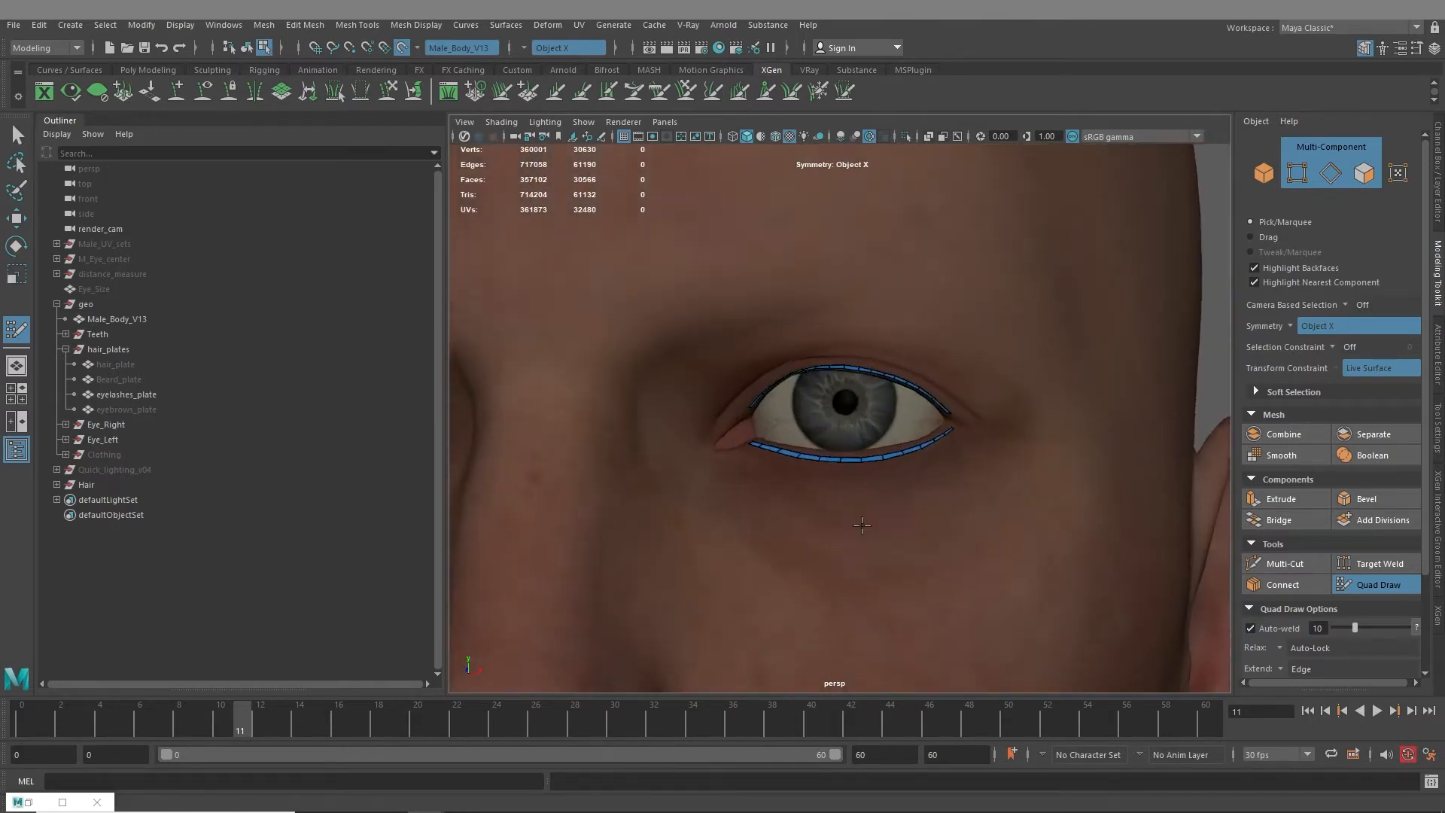
Exit Quad Draw to the Select tool and turn off the live surface on Male_Body_V13
{"action": "left_click", "coordinate": [18, 136]}
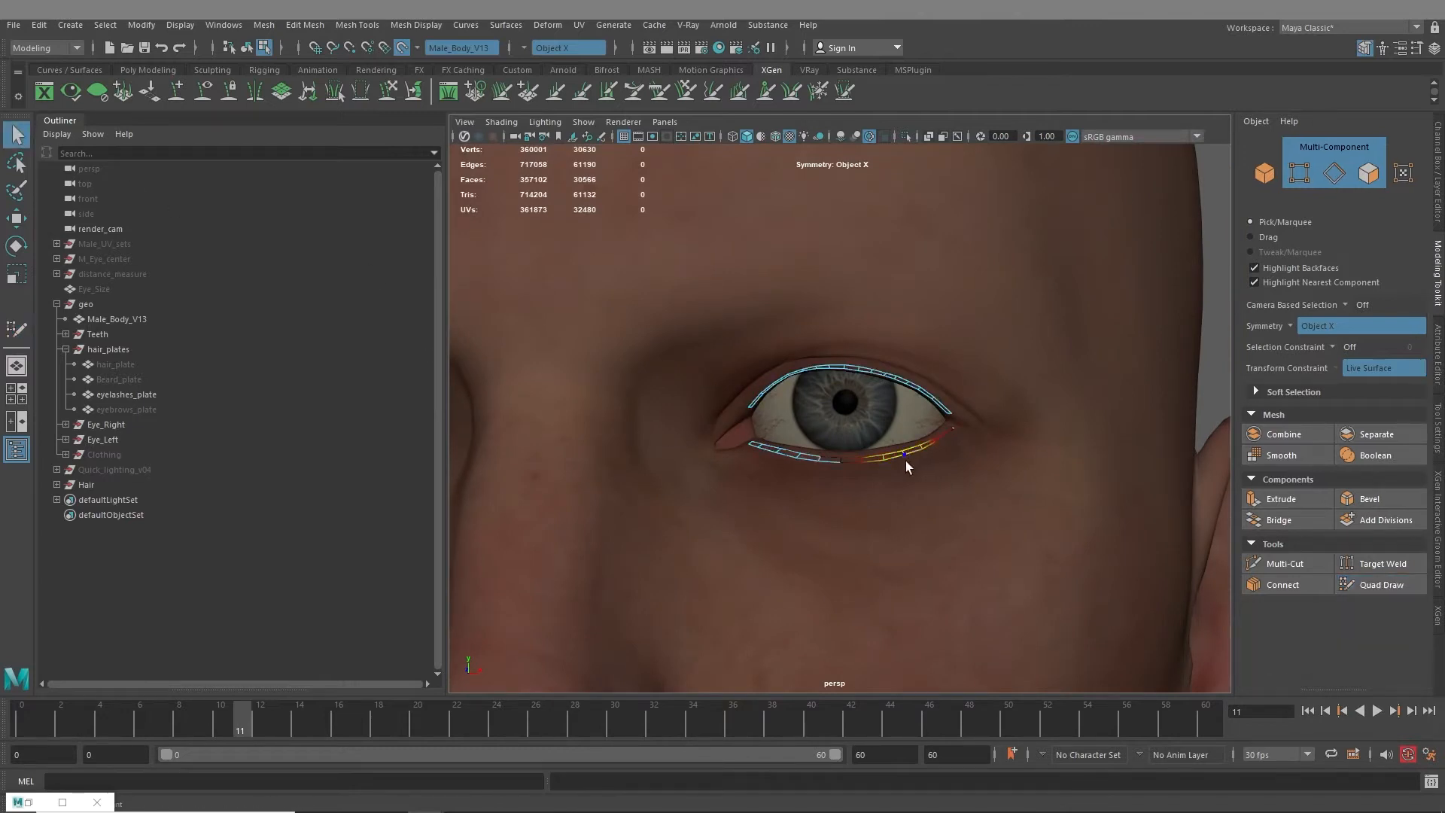
{"action": "left_click_drag", "start_coordinate": [776, 444], "coordinate": [827, 378], "text": "alt"}
{"action": "right_click_drag", "start_coordinate": [828, 379], "coordinate": [874, 476], "text": "alt"}
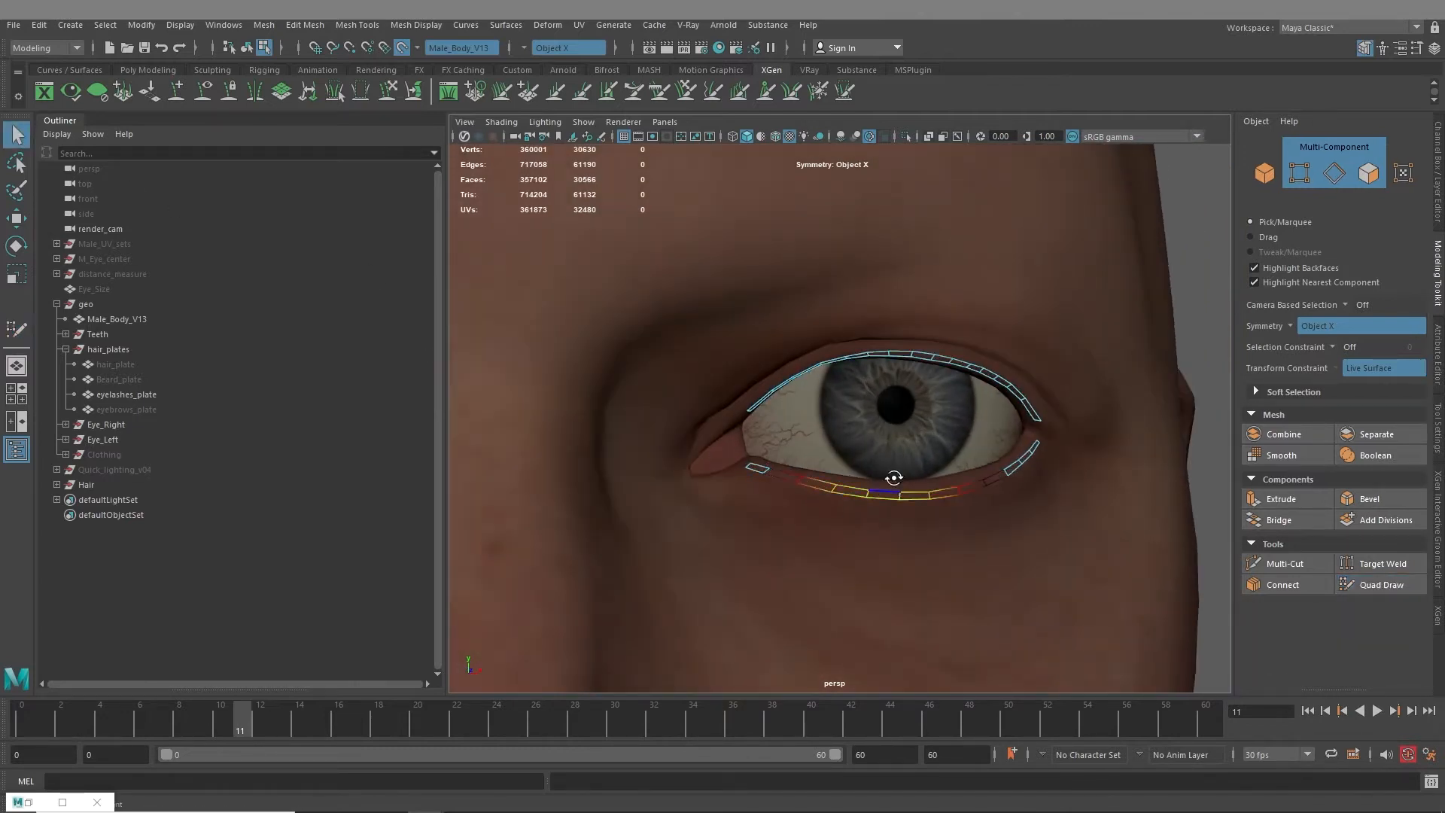
{"action": "mouse_move", "coordinate": [895, 478]}
{"action": "left_mouse_down", "text": "alt"}
{"action": "mouse_move", "coordinate": [880, 438]}
{"action": "mouse_move", "coordinate": [884, 459]}
{"action": "left_mouse_up", "text": "alt"}
{"action": "left_click_drag", "start_coordinate": [1005, 450], "coordinate": [1064, 607], "text": "alt"}
{"action": "scroll", "coordinate": [971, 514], "scroll_direction": "up", "scroll_amount": 3}
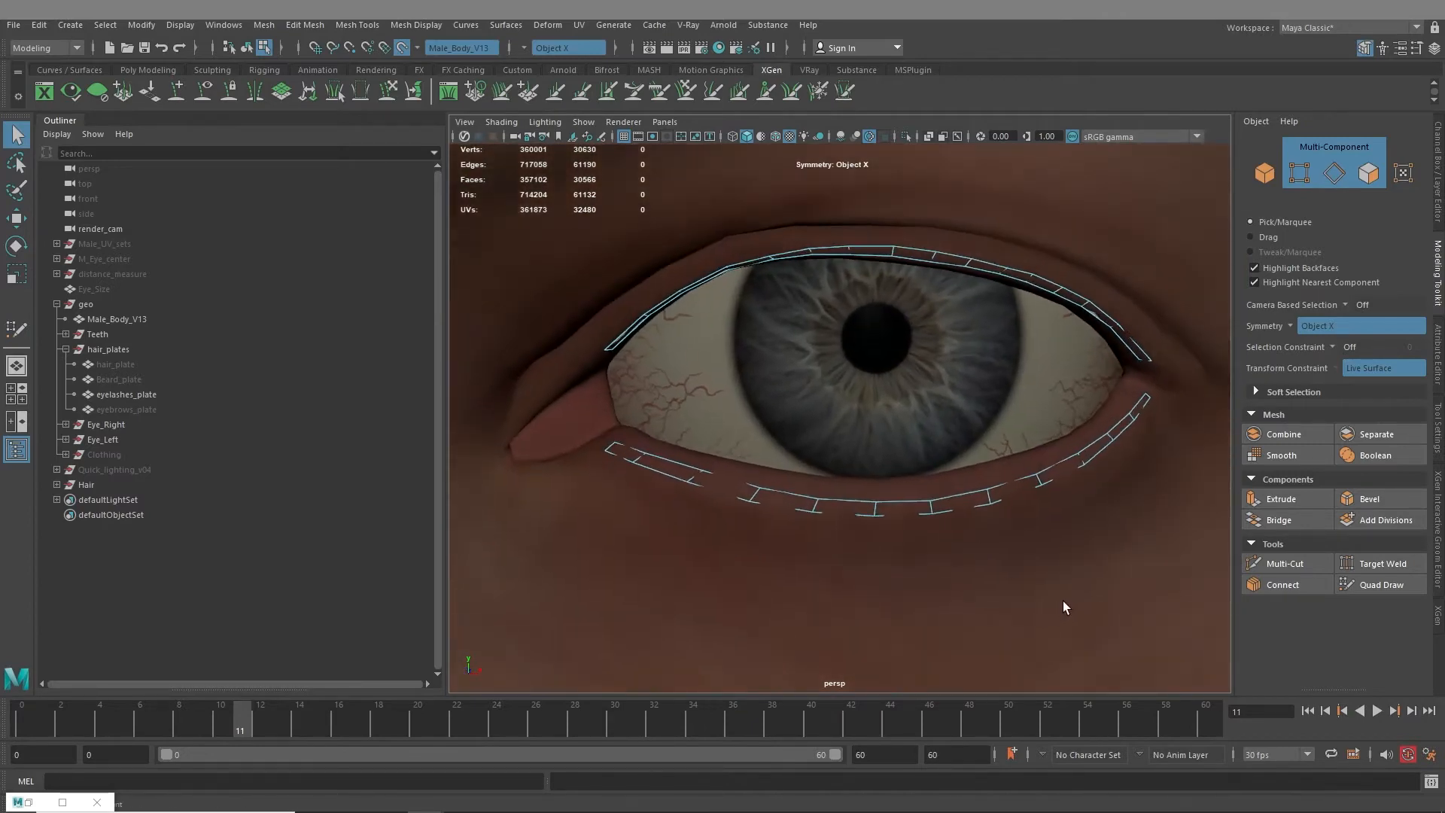
{"action": "left_click", "coordinate": [401, 47]}
Turn off soft selection and select the strip of body faces running along the lower eyelid
{"action": "left_click", "coordinate": [687, 556]}
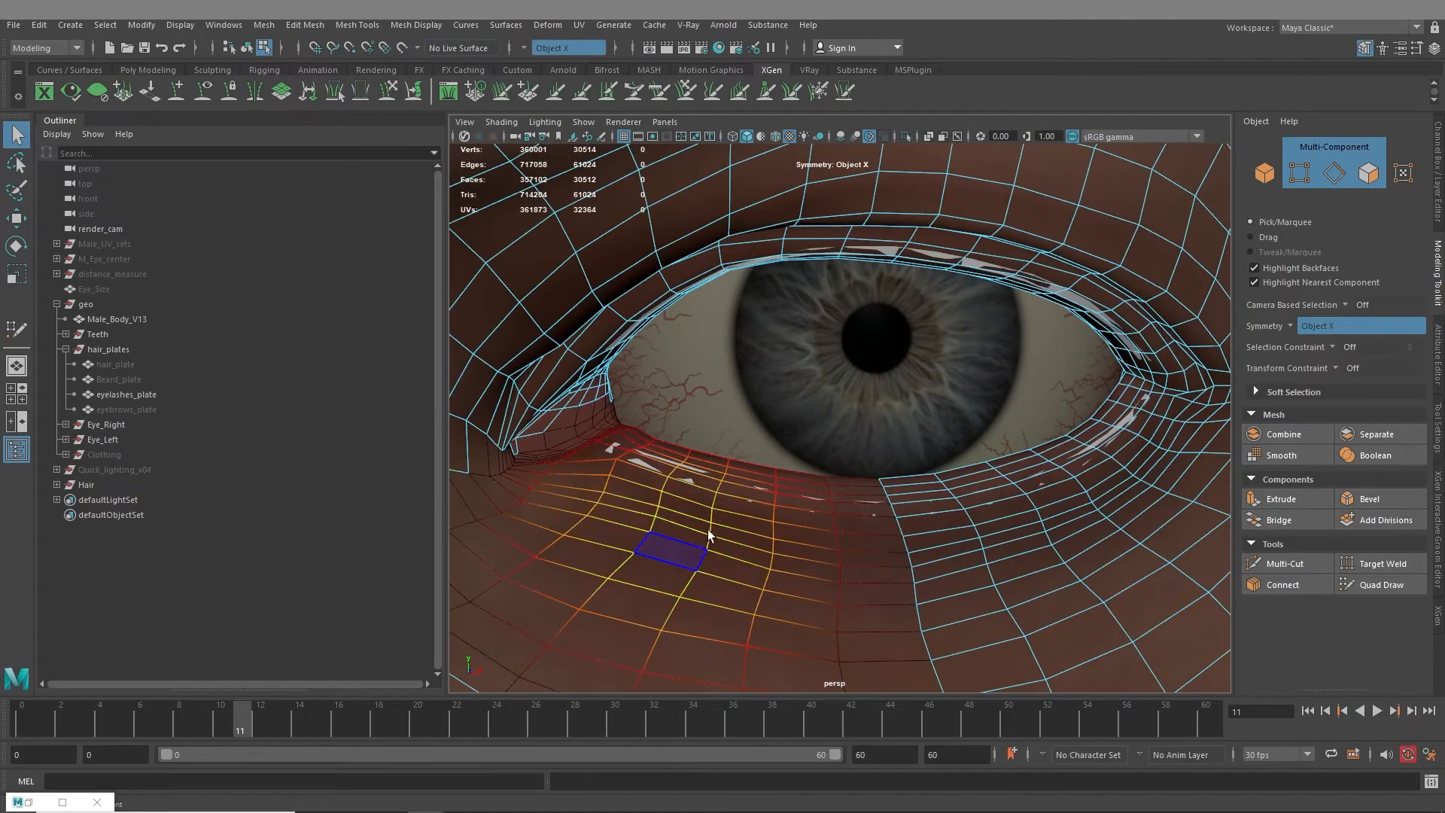
{"action": "left_click", "coordinate": [638, 463]}
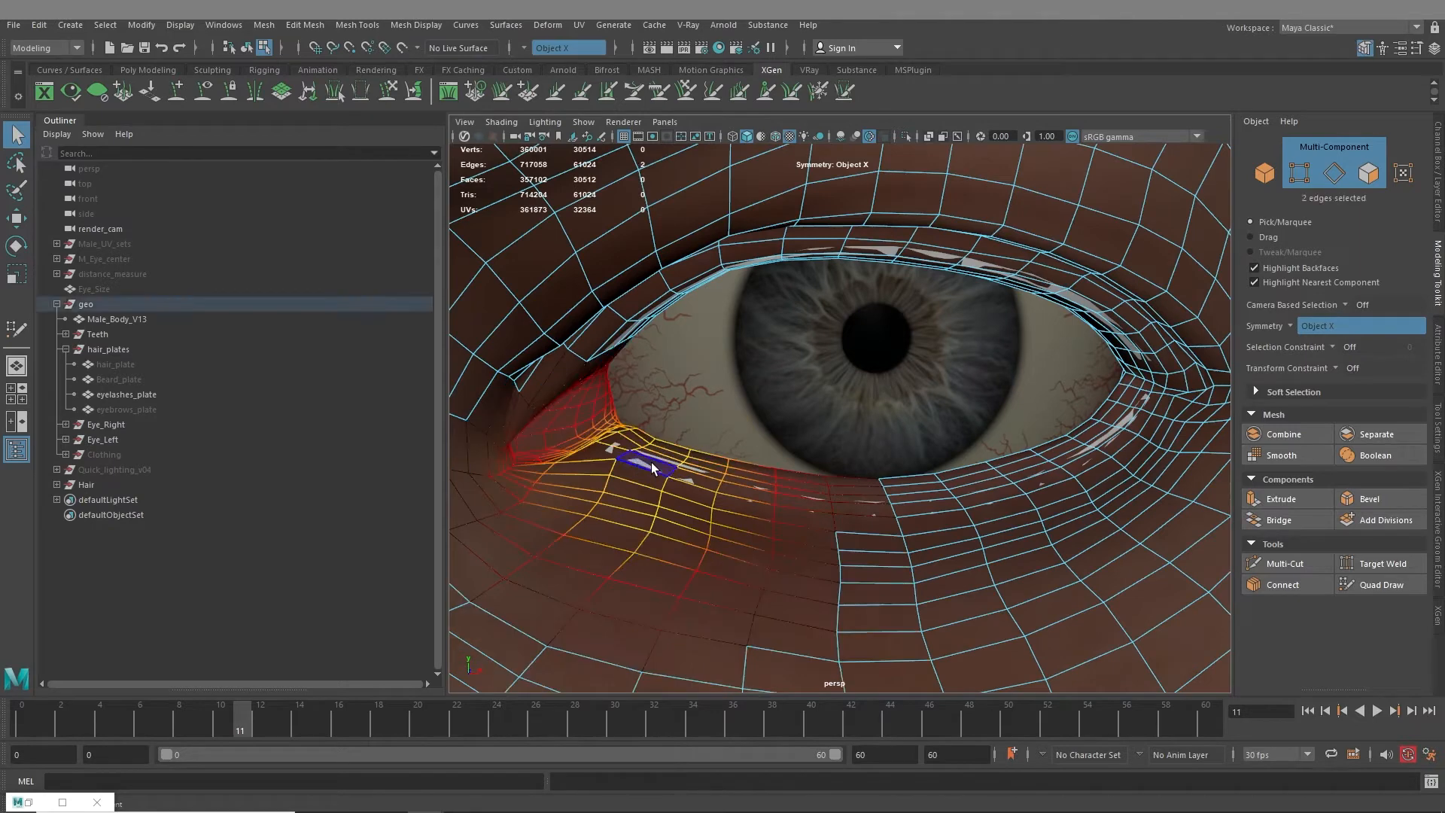
{"action": "key", "text": "b"}
{"action": "left_click", "coordinate": [655, 465]}
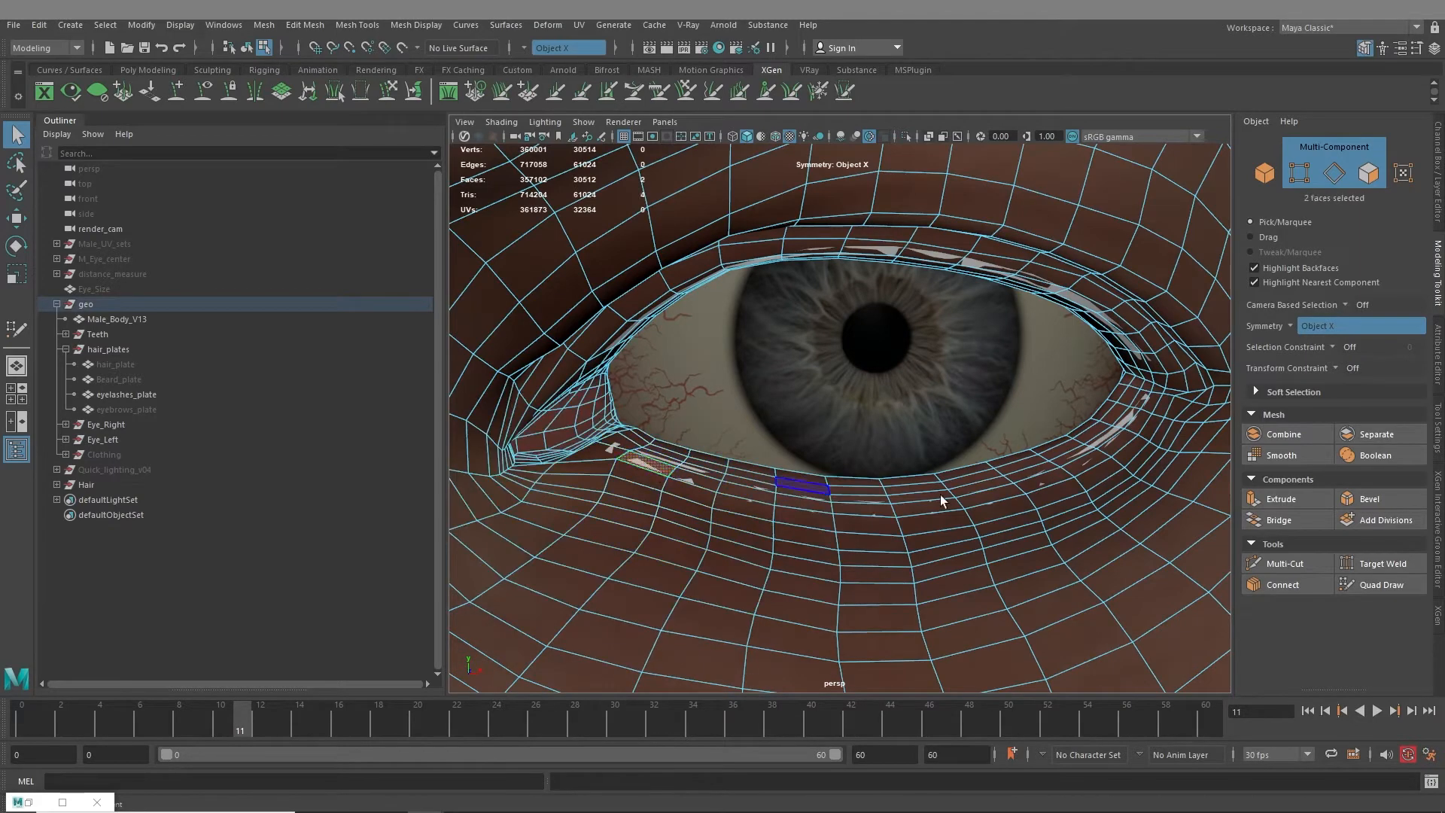
{"action": "double_click", "coordinate": [1149, 404], "text": "shift"}
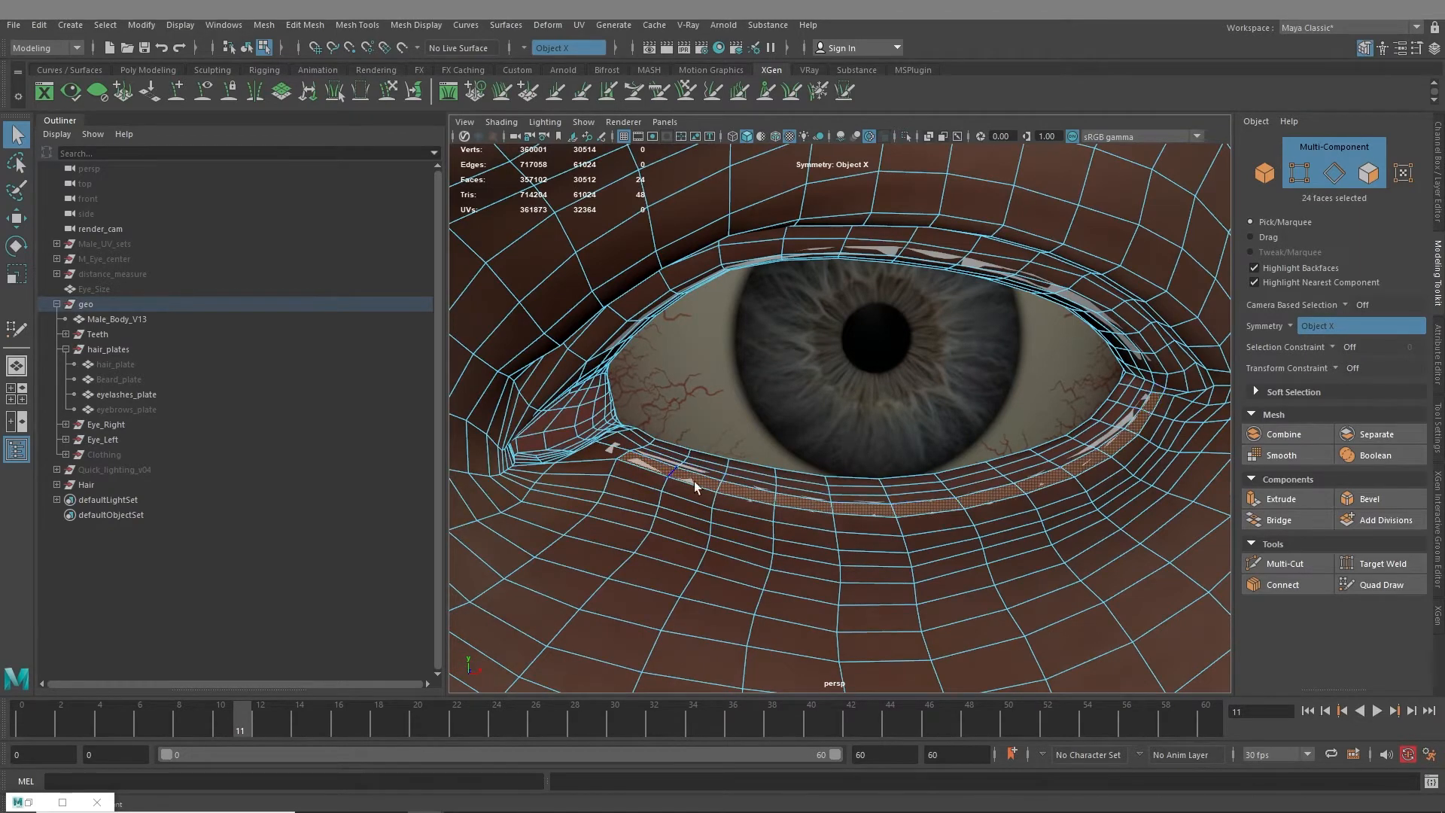
{"action": "right_click_drag", "start_coordinate": [1060, 563], "coordinate": [760, 515], "text": "alt"}
{"action": "left_click_drag", "start_coordinate": [760, 516], "coordinate": [836, 506], "text": "alt"}
{"action": "right_click_drag", "start_coordinate": [836, 507], "coordinate": [956, 496], "text": "alt"}
Return the body mesh to object selection mode and select the eyelashes_plate mesh
{"action": "right_click_drag", "start_coordinate": [941, 322], "coordinate": [968, 309]}
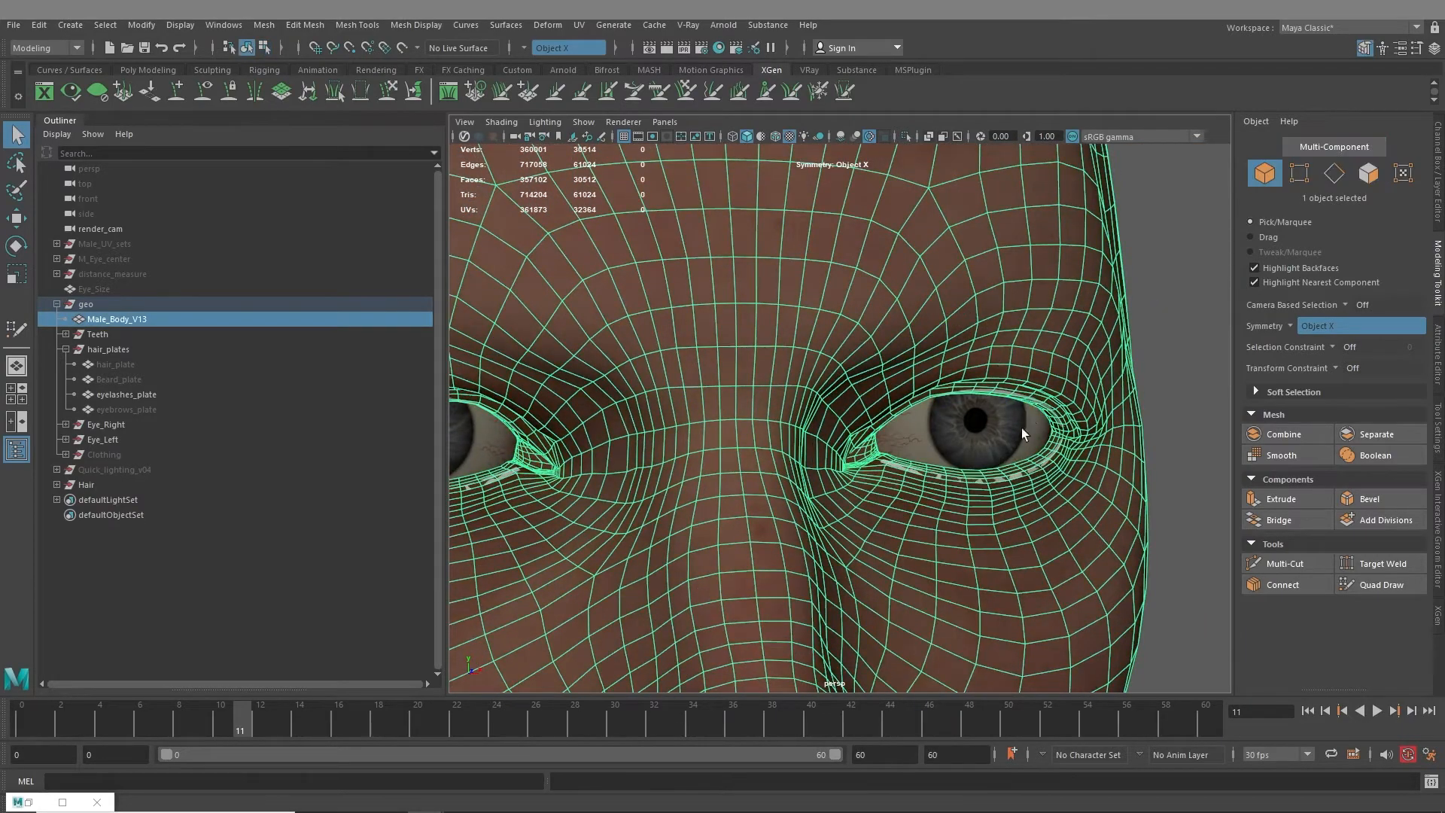
{"action": "left_click_drag", "start_coordinate": [1022, 428], "coordinate": [859, 511], "text": "alt"}
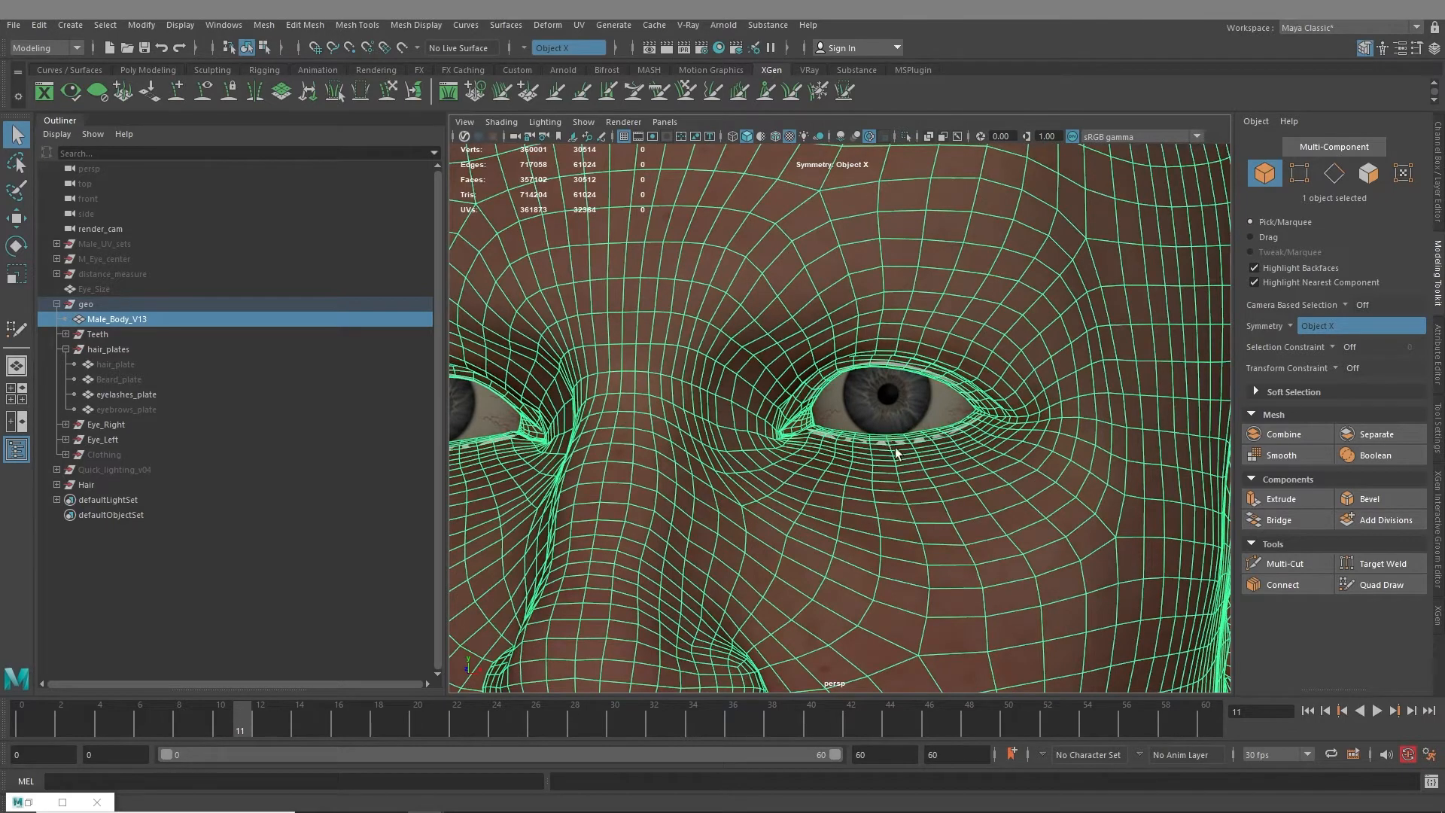
{"action": "right_click_drag", "start_coordinate": [896, 451], "coordinate": [958, 464], "text": "alt"}
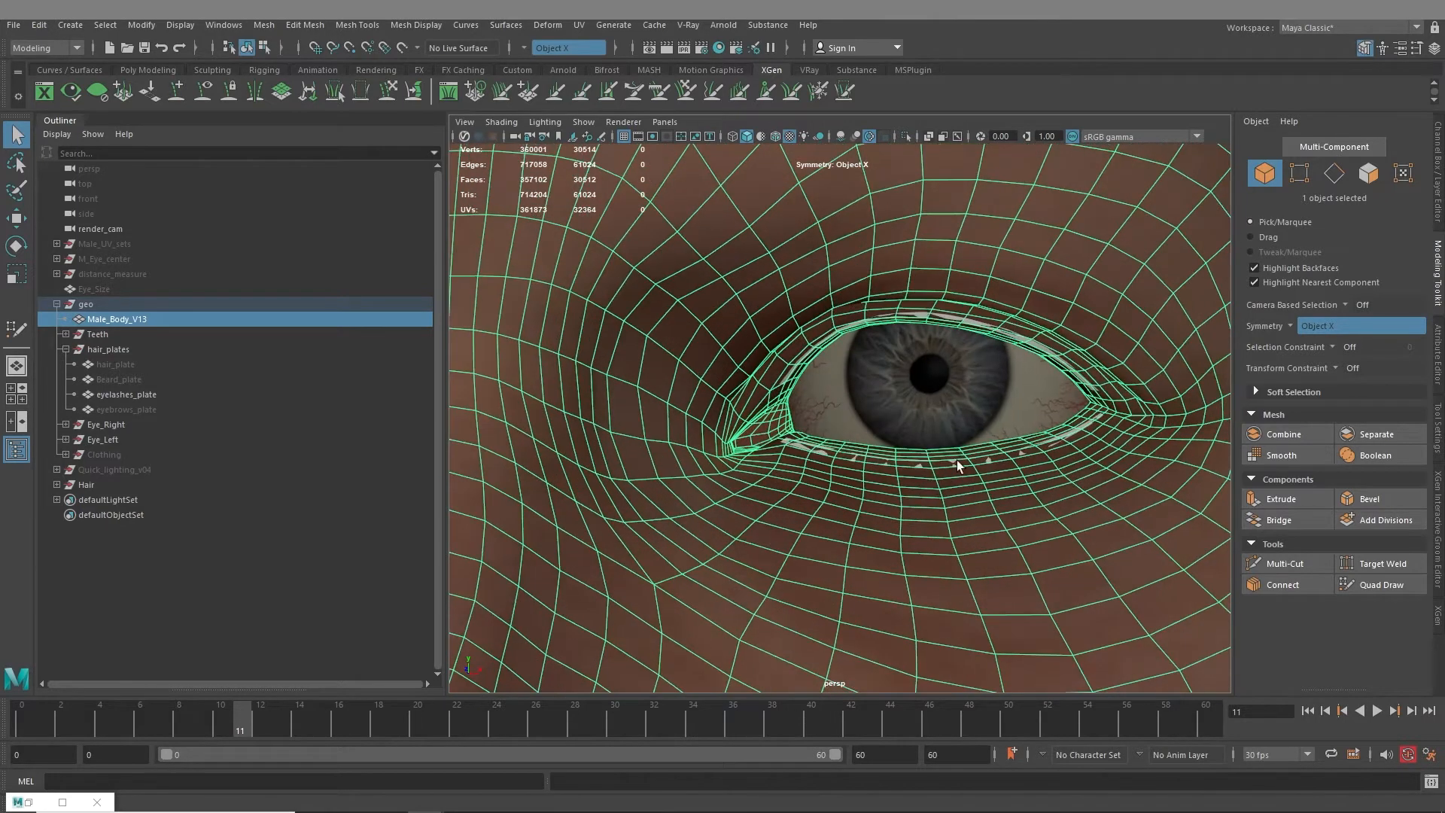
{"action": "left_click", "coordinate": [1073, 435]}
{"action": "right_click_drag", "start_coordinate": [864, 525], "coordinate": [735, 475], "text": "alt"}
{"action": "left_click_drag", "start_coordinate": [735, 474], "coordinate": [800, 493], "text": "alt"}
Create an interactive groom splines description named eyelashes on the selected eyelashes plate, then close its creation options
{"action": "left_click", "coordinate": [1438, 523]}
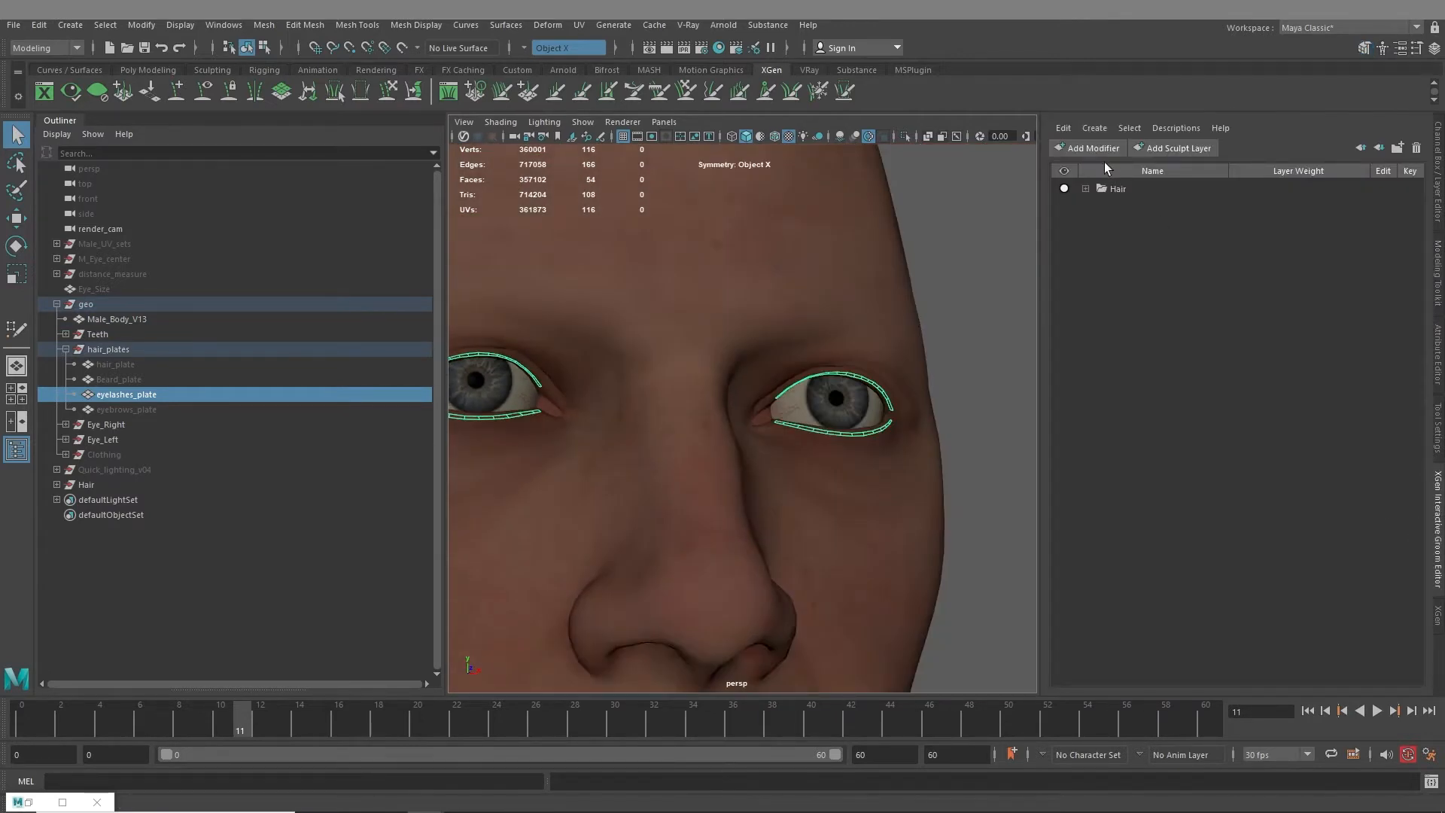
{"action": "left_click", "coordinate": [1094, 128]}
{"action": "left_click", "coordinate": [1113, 145]}
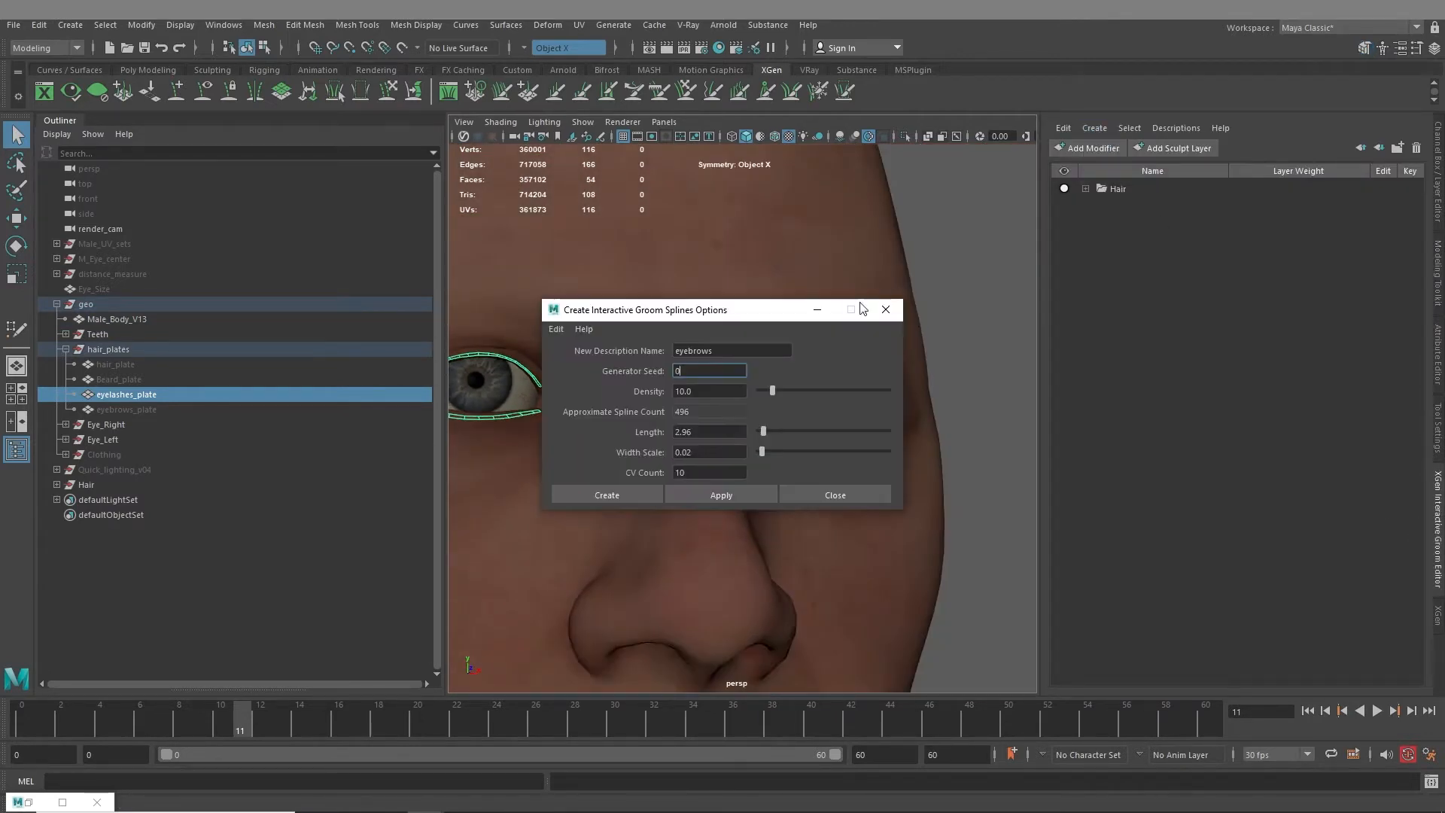
{"action": "left_click_drag", "start_coordinate": [738, 344], "coordinate": [688, 349]}
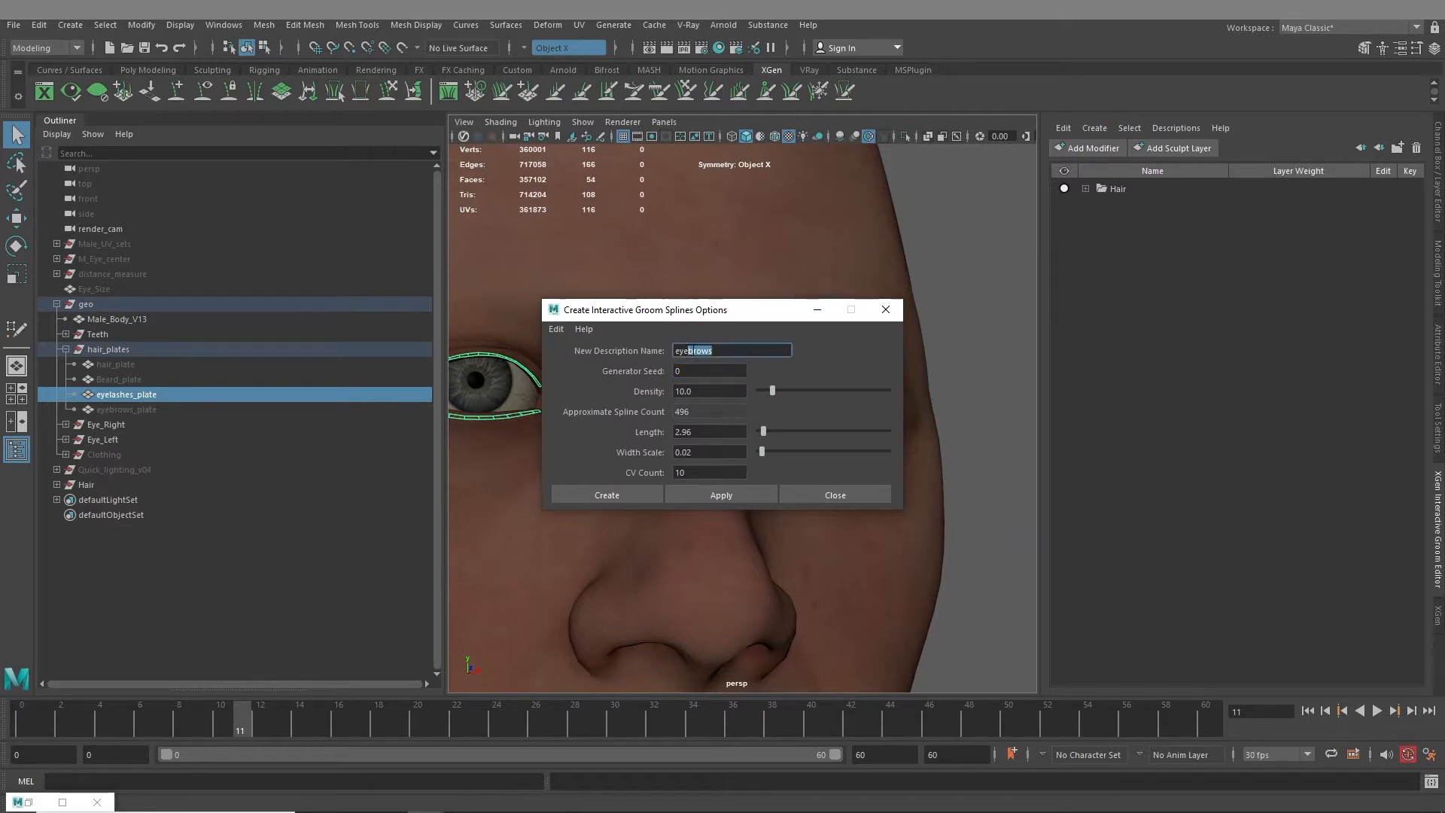
{"action": "type", "text": "lashes"}
{"action": "left_click", "coordinate": [688, 494]}
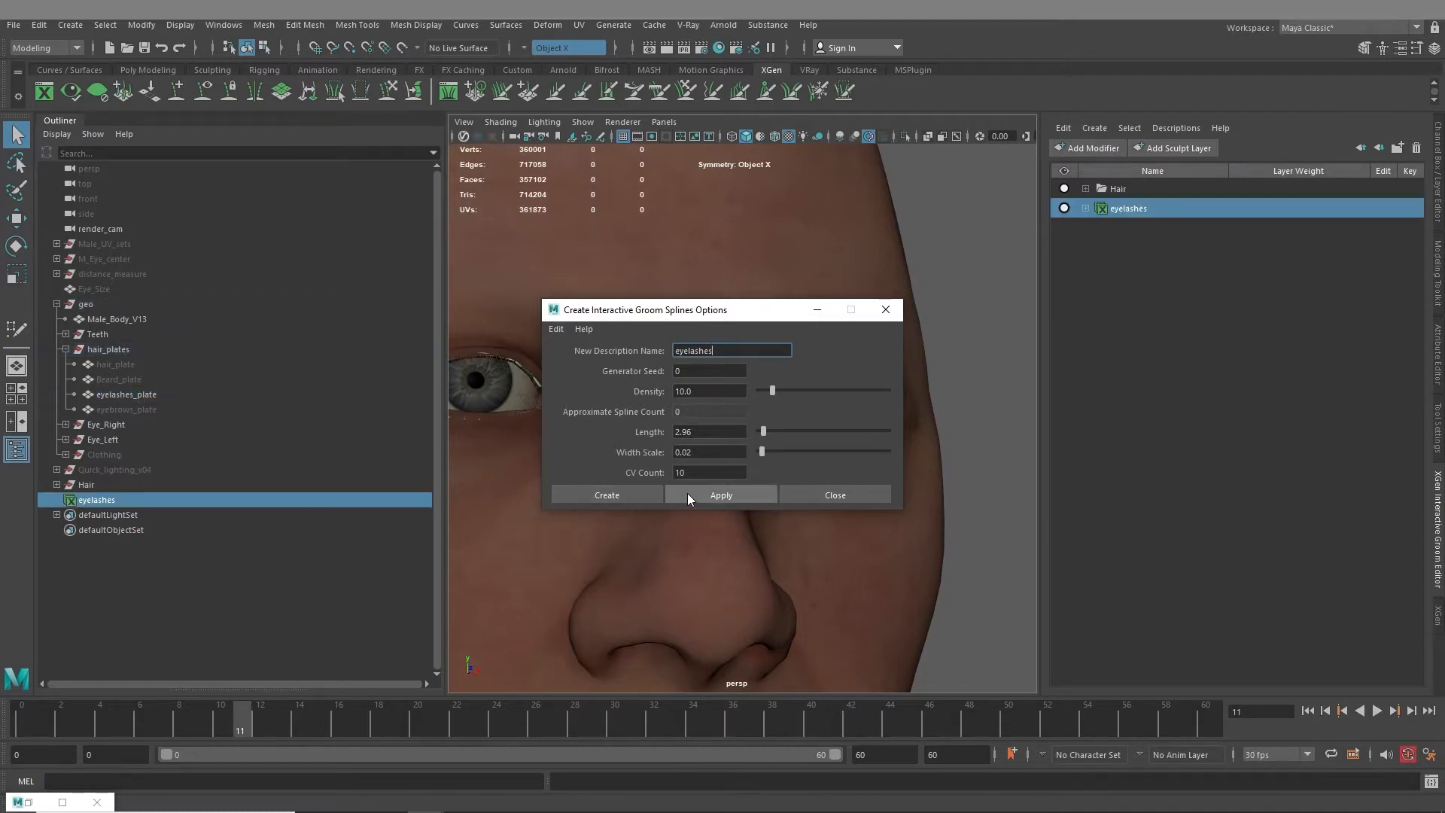
{"action": "left_click", "coordinate": [885, 310]}
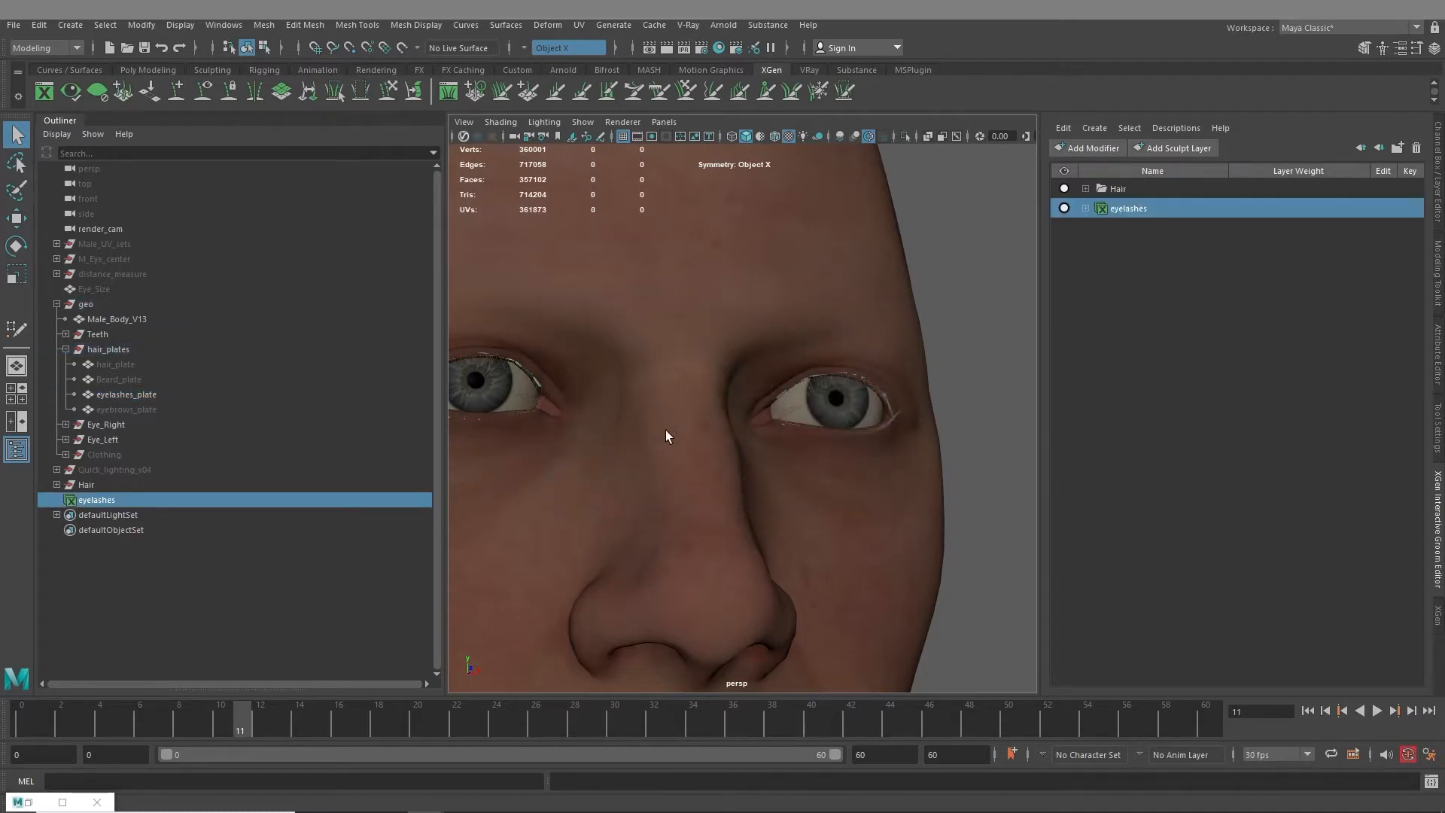
Examine the generated eyelash splines around the eye, up close and from several angles
{"action": "middle_click_drag", "start_coordinate": [497, 382], "coordinate": [625, 375], "text": "alt"}
{"action": "right_click_drag", "start_coordinate": [626, 374], "coordinate": [775, 452], "text": "alt"}
{"action": "left_click_drag", "start_coordinate": [775, 452], "coordinate": [745, 549], "text": "alt"}
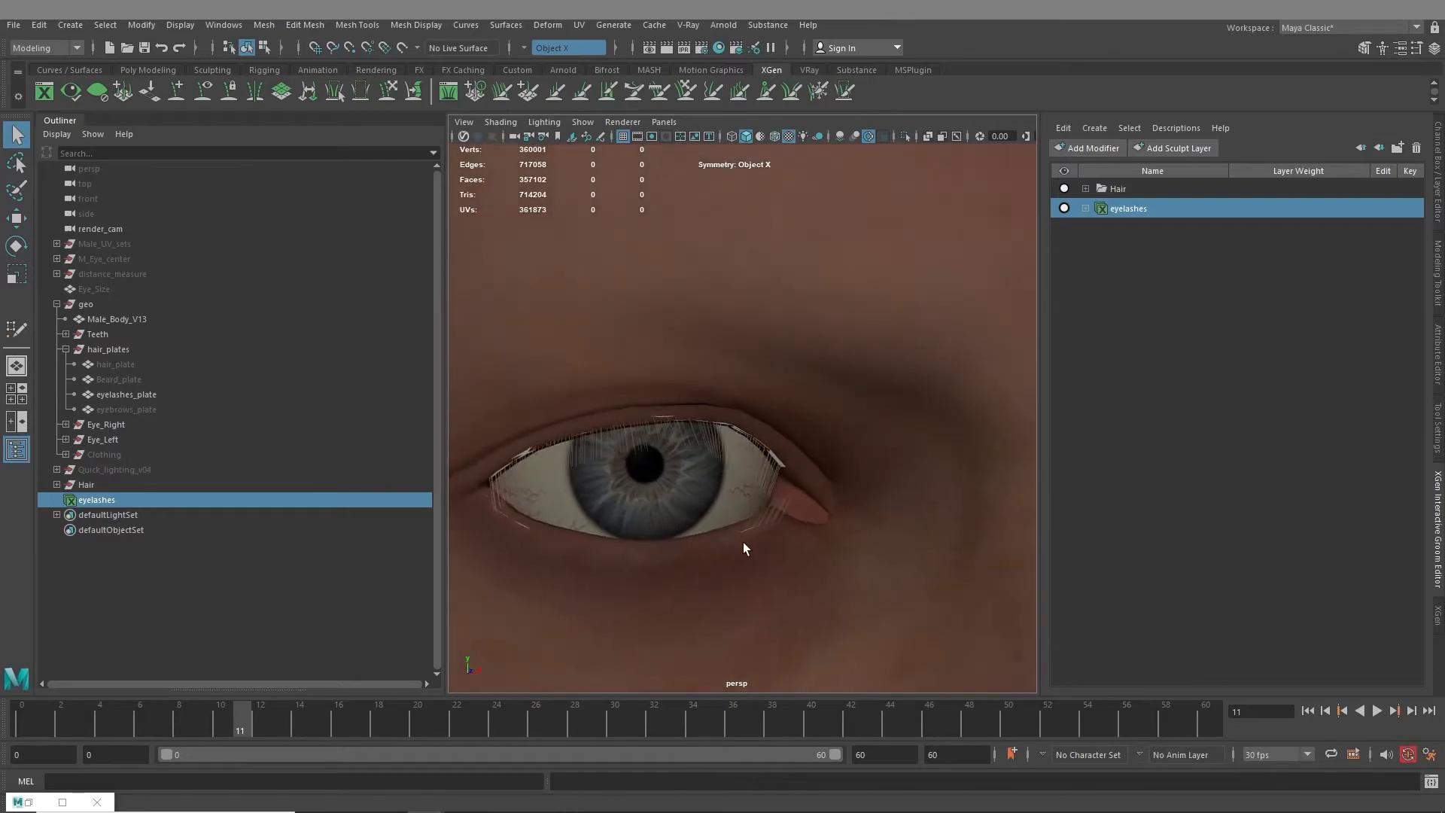
{"action": "right_click_drag", "start_coordinate": [745, 549], "coordinate": [990, 630], "text": "alt"}
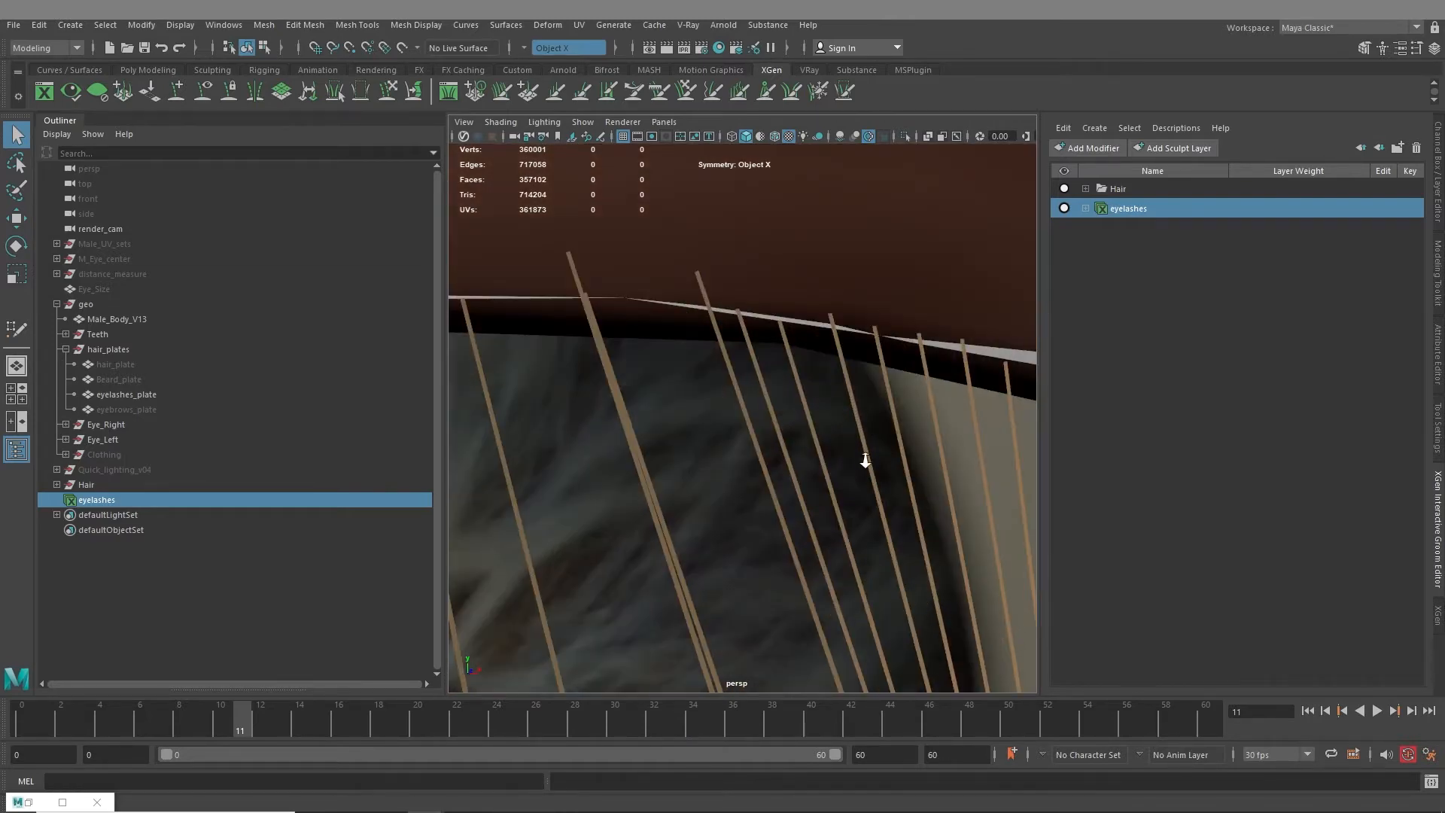
{"action": "right_click_drag", "start_coordinate": [865, 461], "coordinate": [666, 491], "text": "alt"}
{"action": "left_click_drag", "start_coordinate": [667, 491], "coordinate": [775, 555], "text": "alt"}
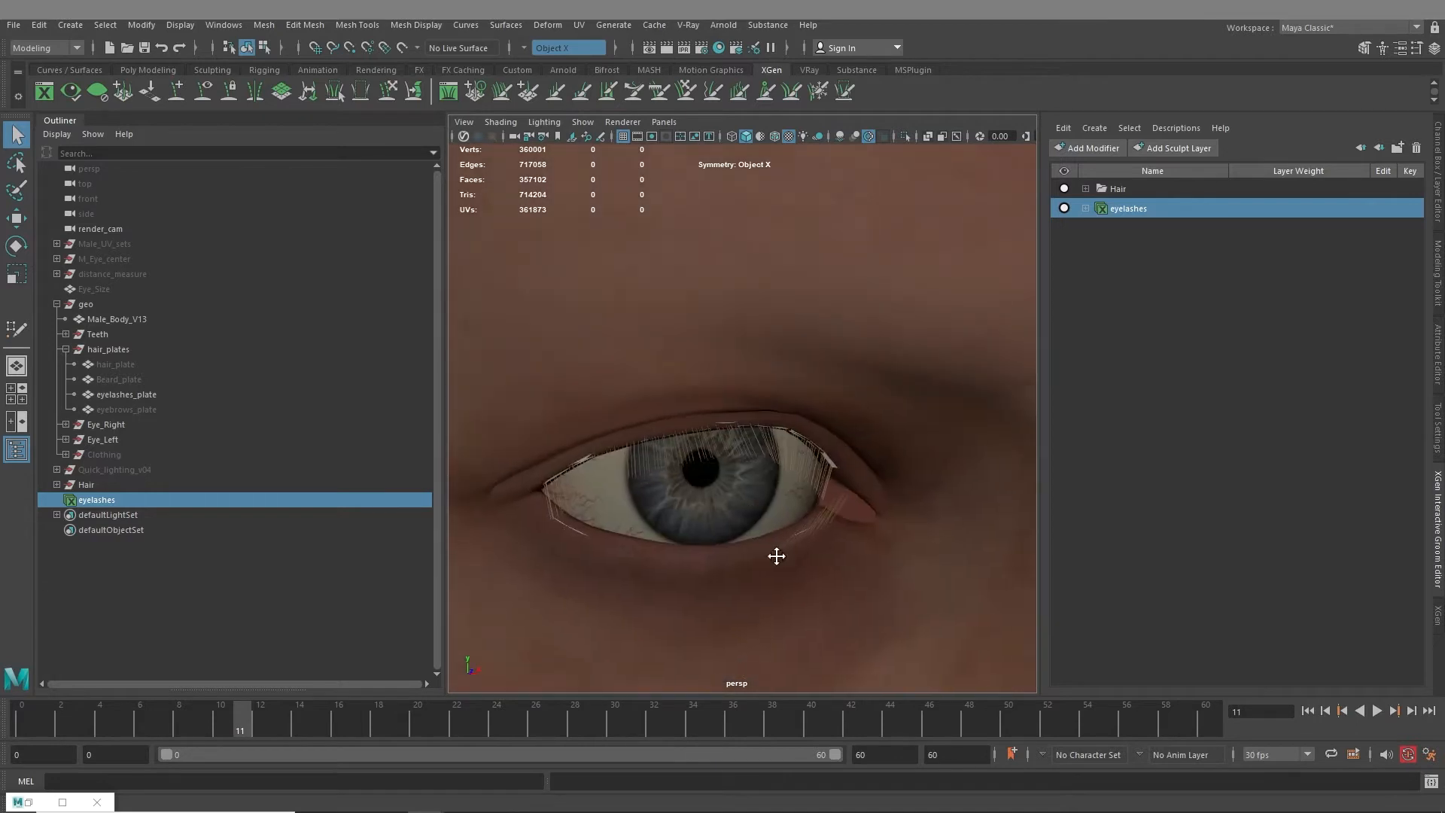
{"action": "middle_click_drag", "start_coordinate": [774, 555], "coordinate": [642, 522], "text": "alt"}
Expand the eyelashes description and add a Guide modifier to it
{"action": "left_click", "coordinate": [1085, 209]}
{"action": "left_click_drag", "start_coordinate": [801, 485], "coordinate": [807, 508], "text": "alt"}
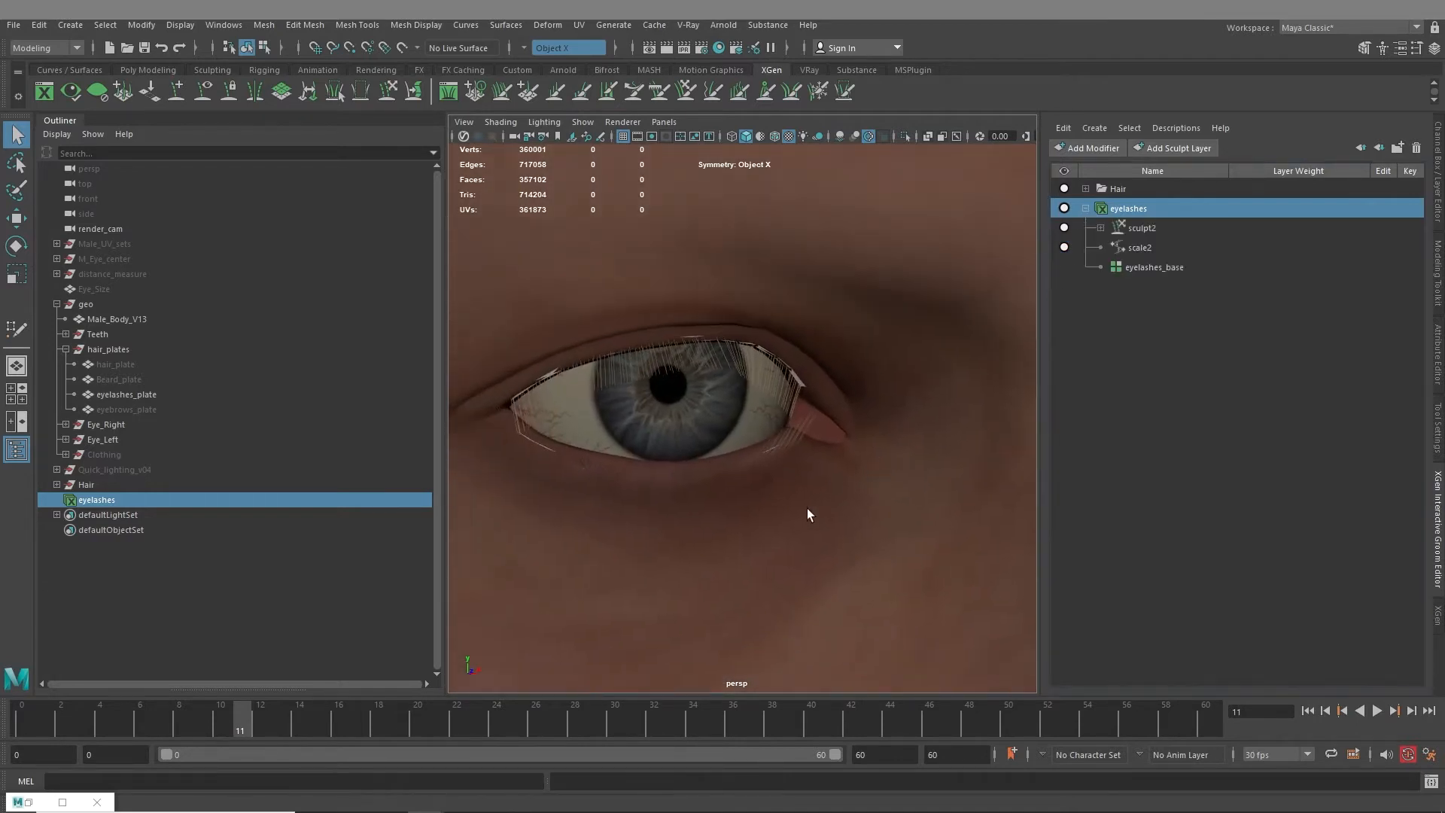
{"action": "right_click_drag", "start_coordinate": [807, 508], "coordinate": [715, 472], "text": "alt"}
{"action": "mouse_move", "coordinate": [715, 473]}
{"action": "left_mouse_down", "text": "alt"}
{"action": "mouse_move", "coordinate": [708, 460]}
{"action": "mouse_move", "coordinate": [724, 469]}
{"action": "left_mouse_up", "text": "alt"}
{"action": "middle_click_drag", "start_coordinate": [724, 469], "coordinate": [721, 528], "text": "alt"}
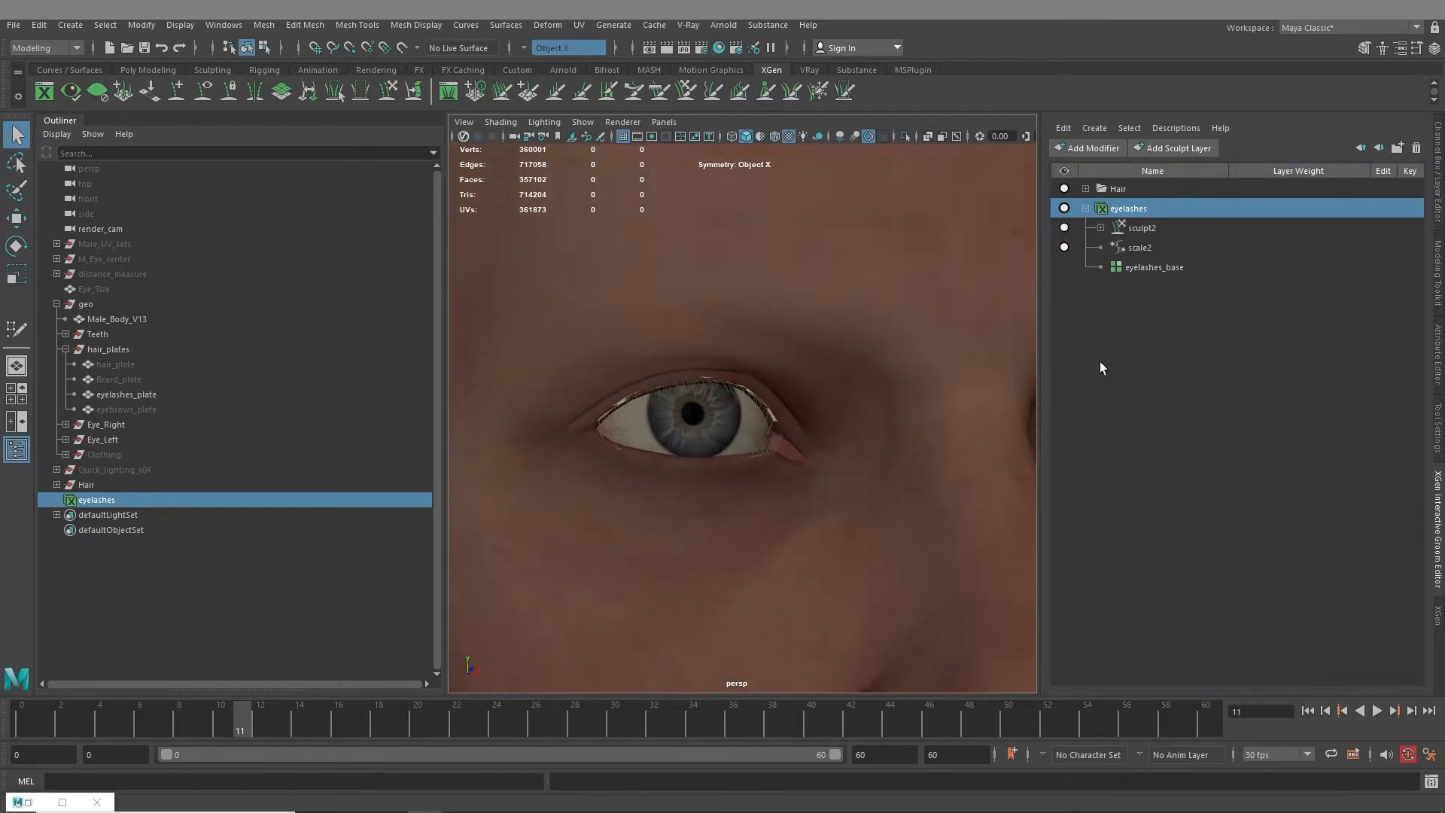
{"action": "right_click", "coordinate": [1119, 210]}
{"action": "mouse_move", "coordinate": [1142, 221]}
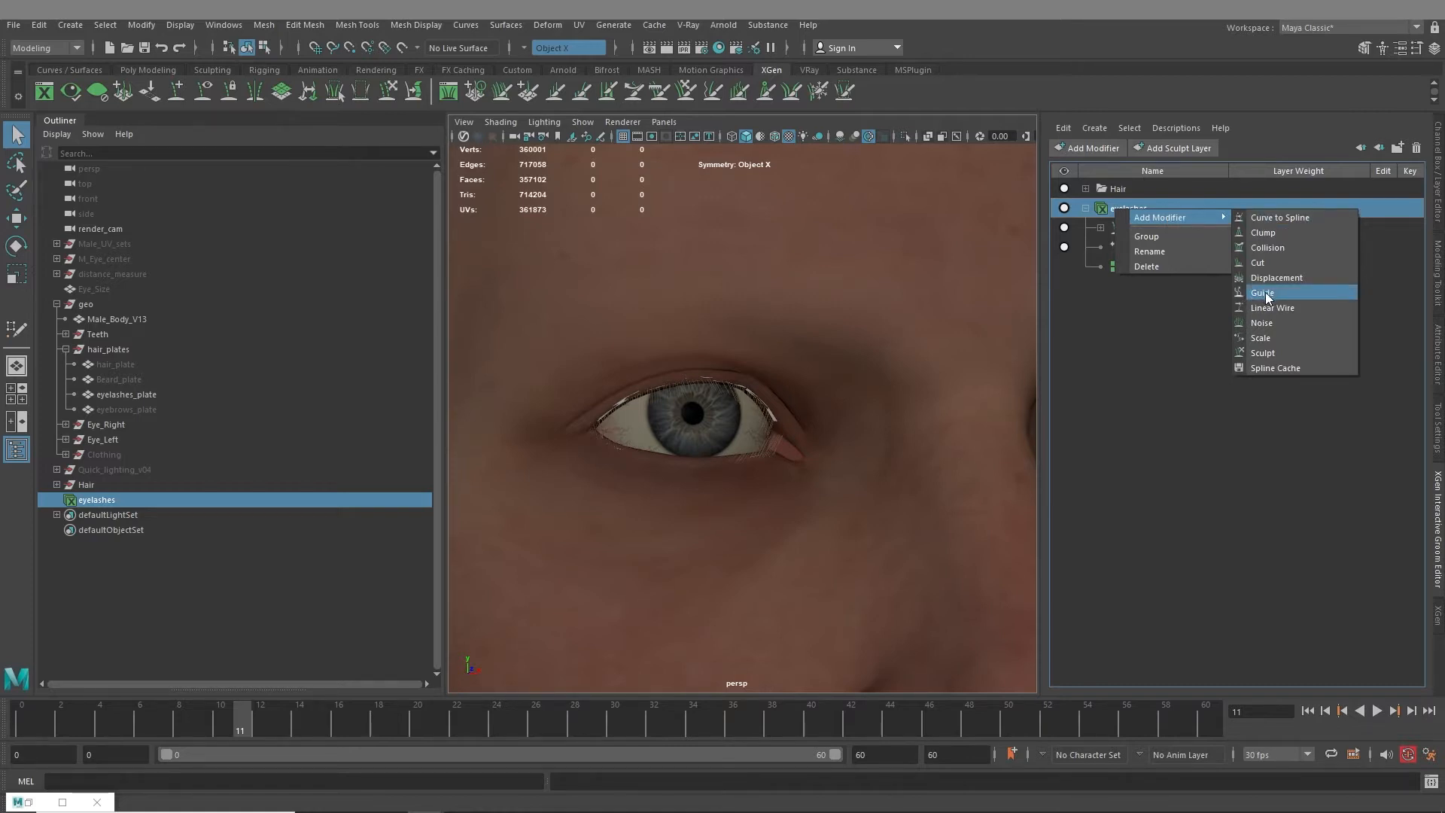
{"action": "left_click", "coordinate": [1269, 296]}
{"action": "left_click", "coordinate": [1156, 227]}
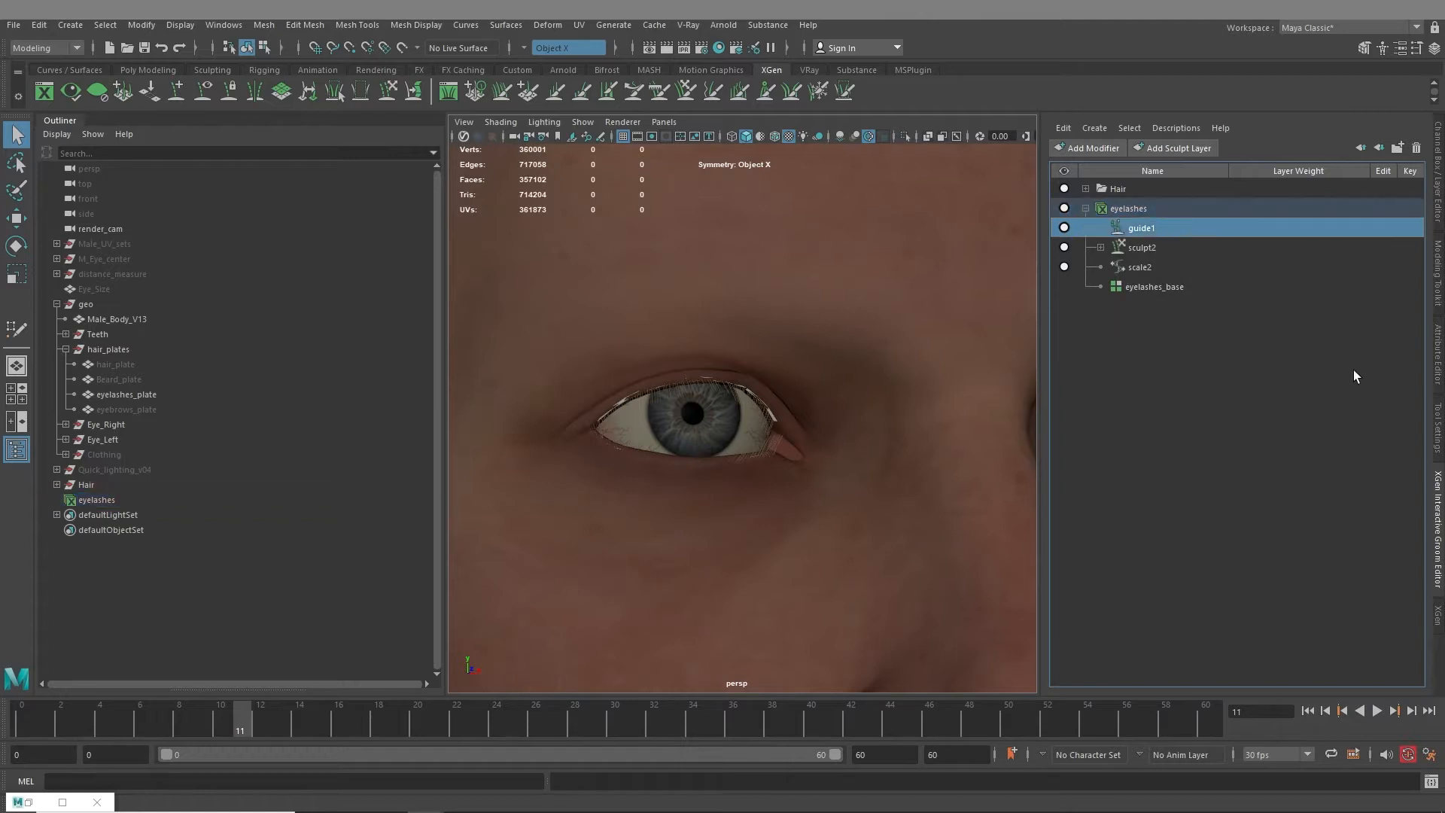
Create the input guide for the guide1 modifier in its attributes
{"action": "left_click", "coordinate": [1437, 347]}
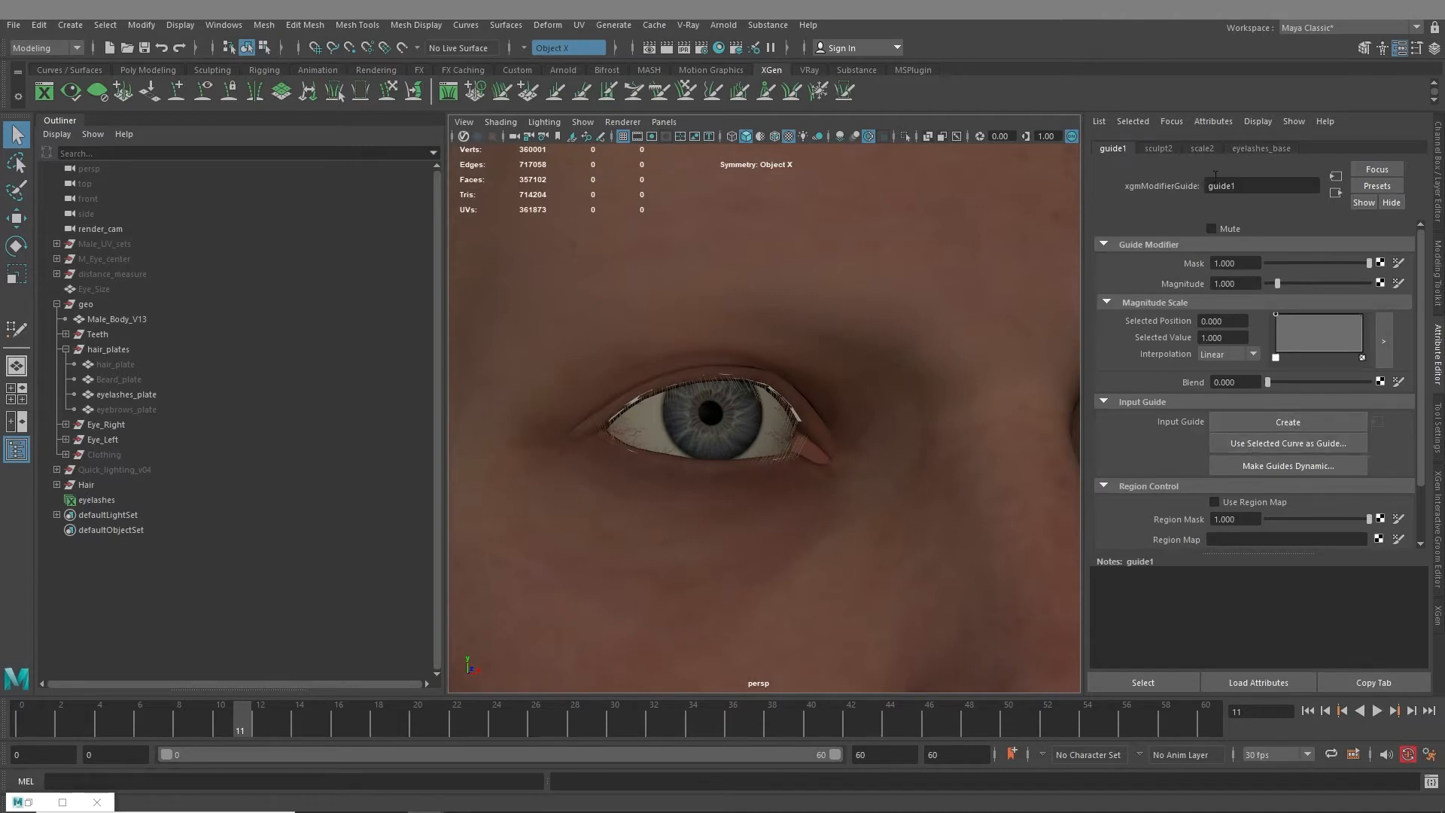
{"action": "left_click", "coordinate": [1285, 423]}
{"action": "left_click_drag", "start_coordinate": [843, 481], "coordinate": [880, 490], "text": "alt"}
{"action": "scroll", "coordinate": [826, 525], "scroll_direction": "up", "scroll_amount": 3}
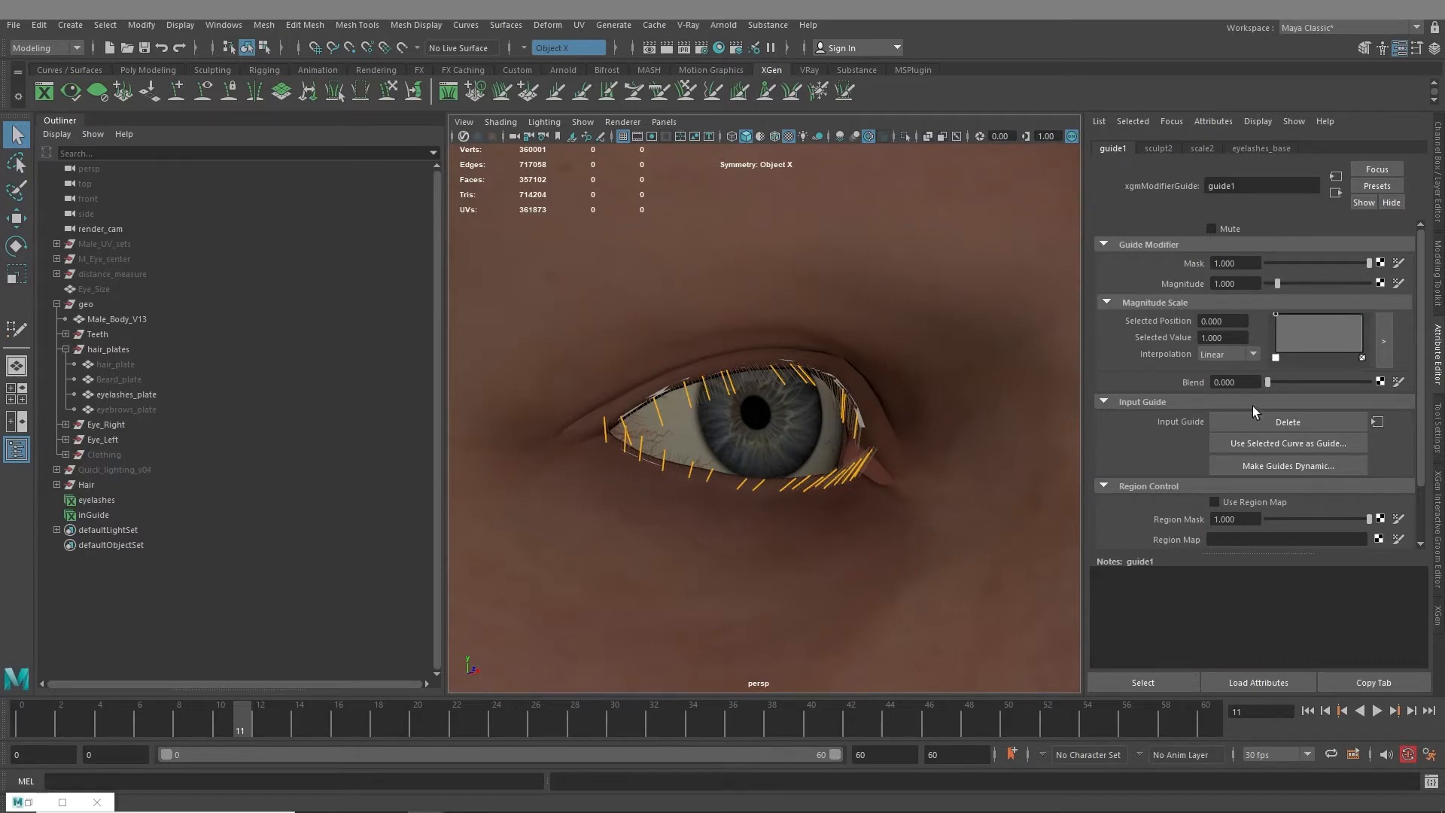
Open the input guide's inGuide_base1 node and activate its Density Brush
{"action": "left_click", "coordinate": [1376, 422]}
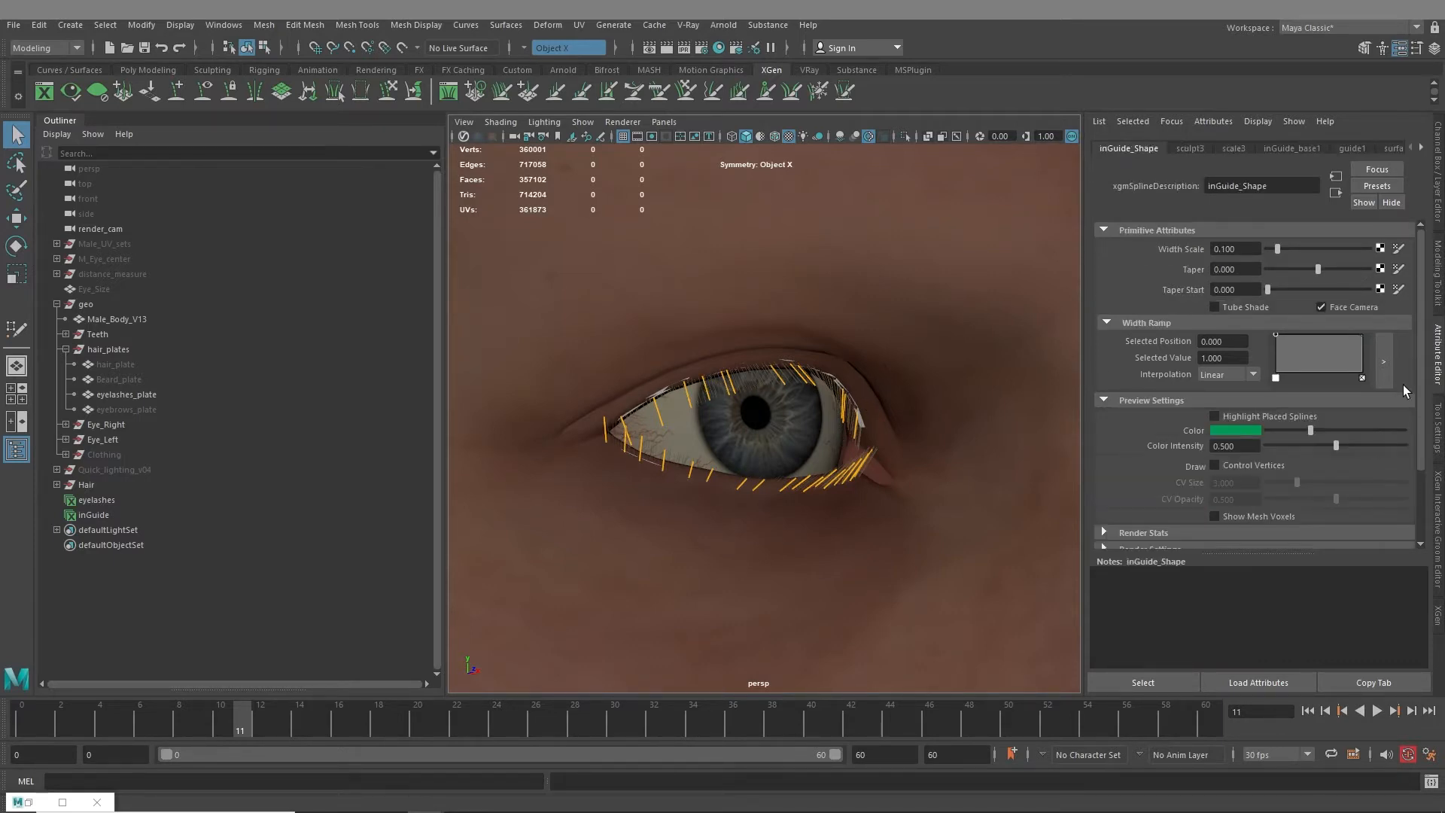
{"action": "left_click", "coordinate": [1268, 148]}
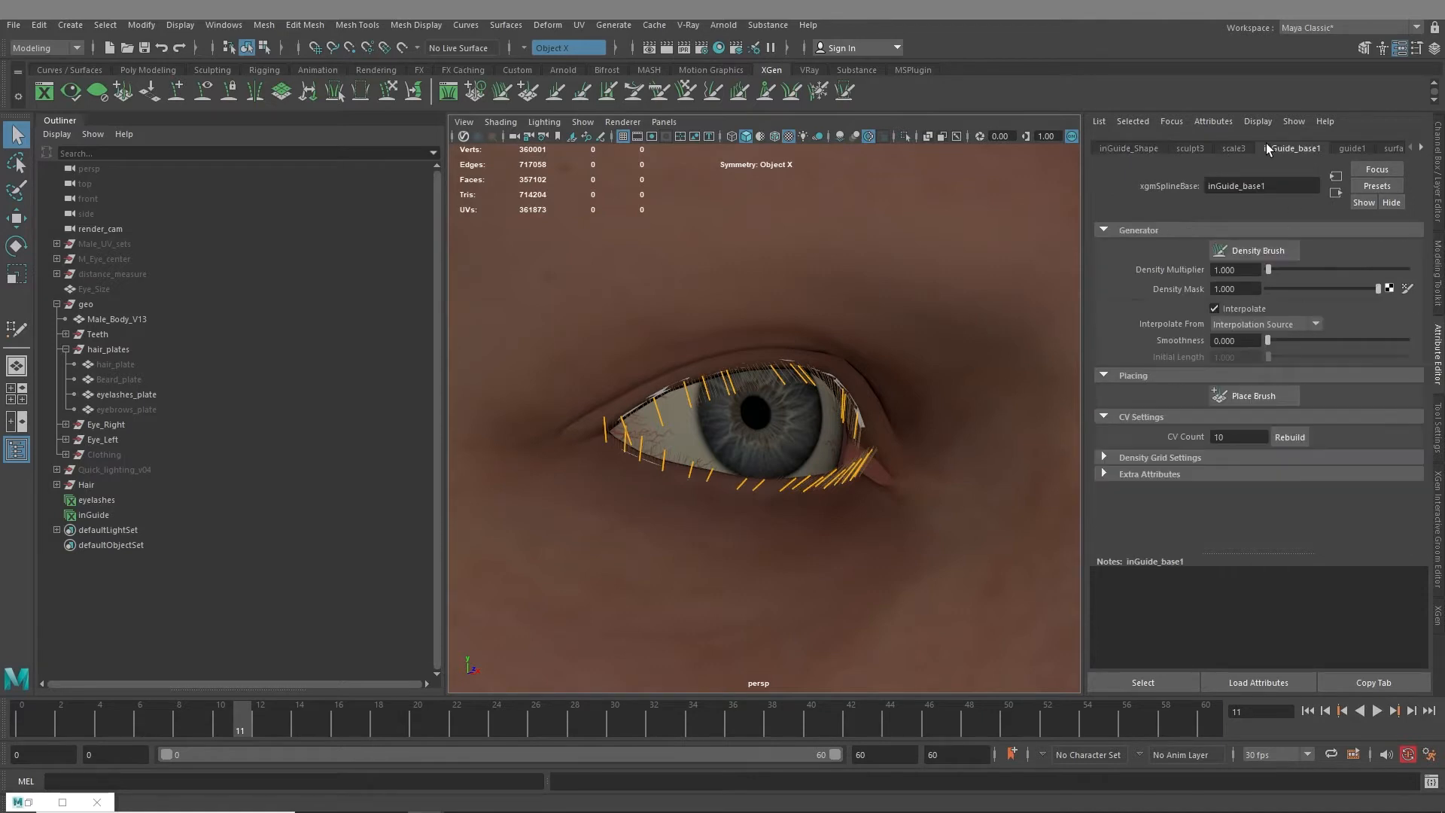
{"action": "left_click", "coordinate": [1248, 250]}
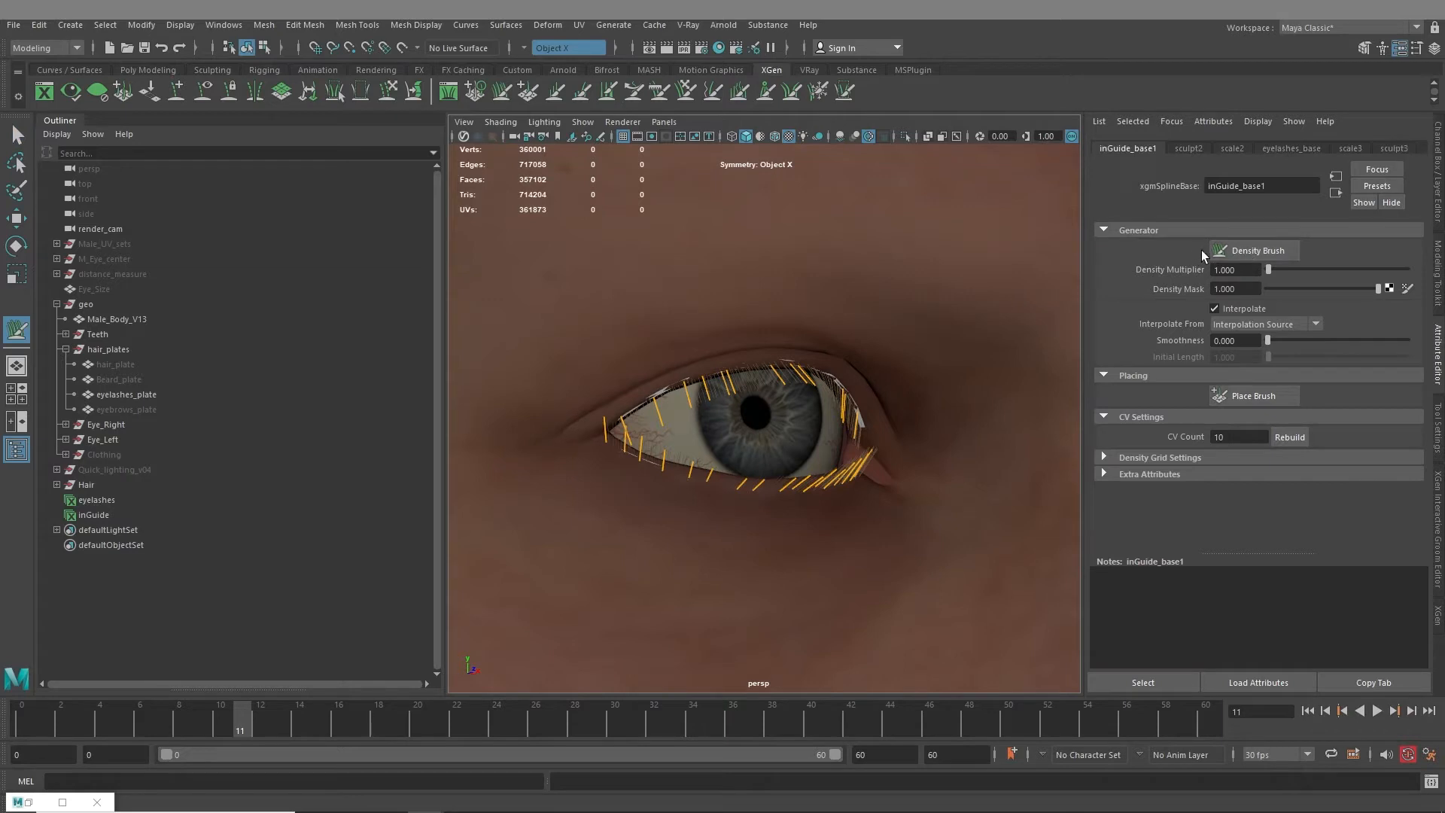
{"action": "left_click_drag", "start_coordinate": [878, 407], "coordinate": [803, 384], "text": "alt"}
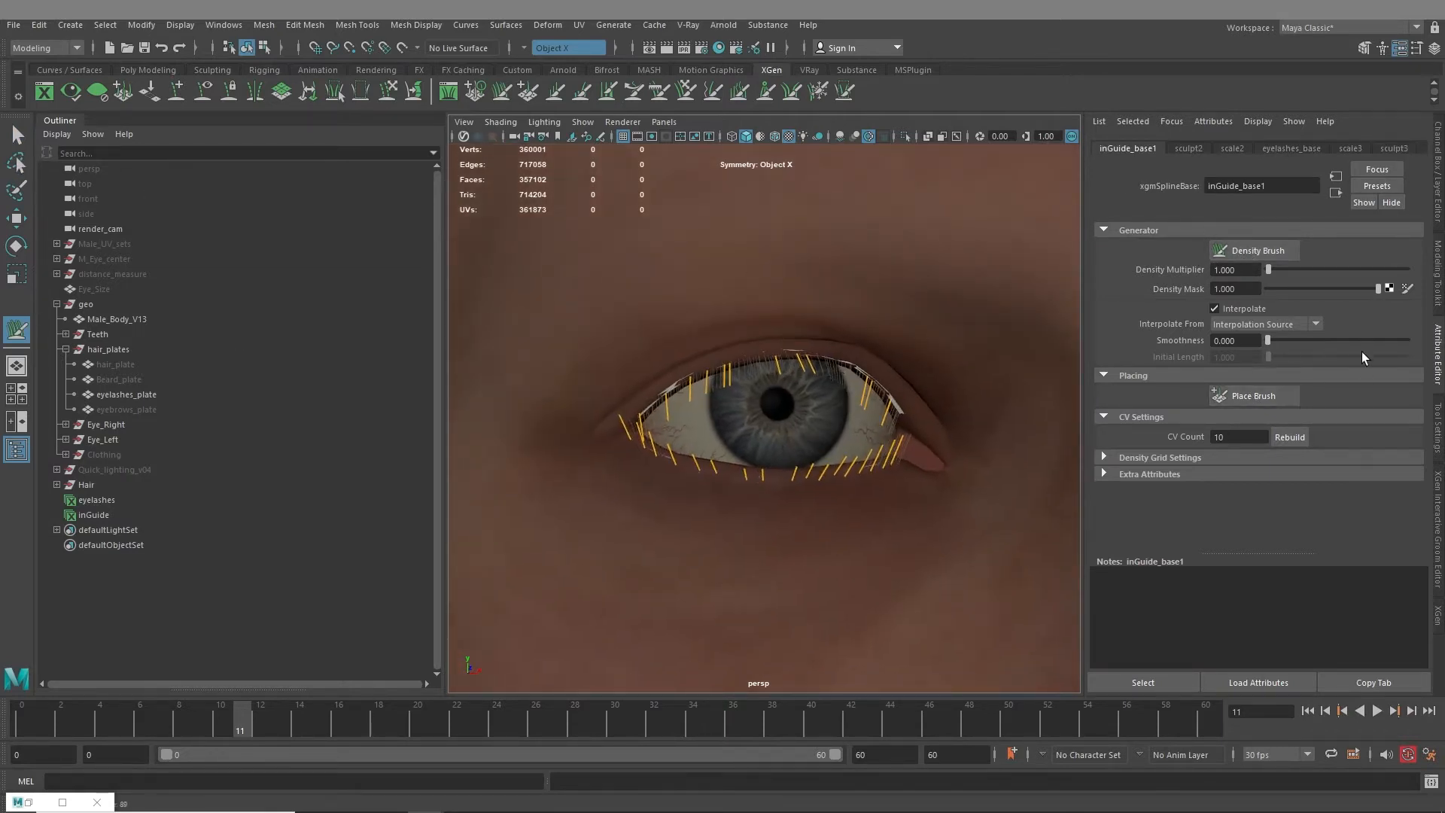
Expand guide1 down to the inGuide hierarchy in the groom editor and enable editing on Sculpt Layer 1 of sculpt3
{"action": "left_click", "coordinate": [1439, 493]}
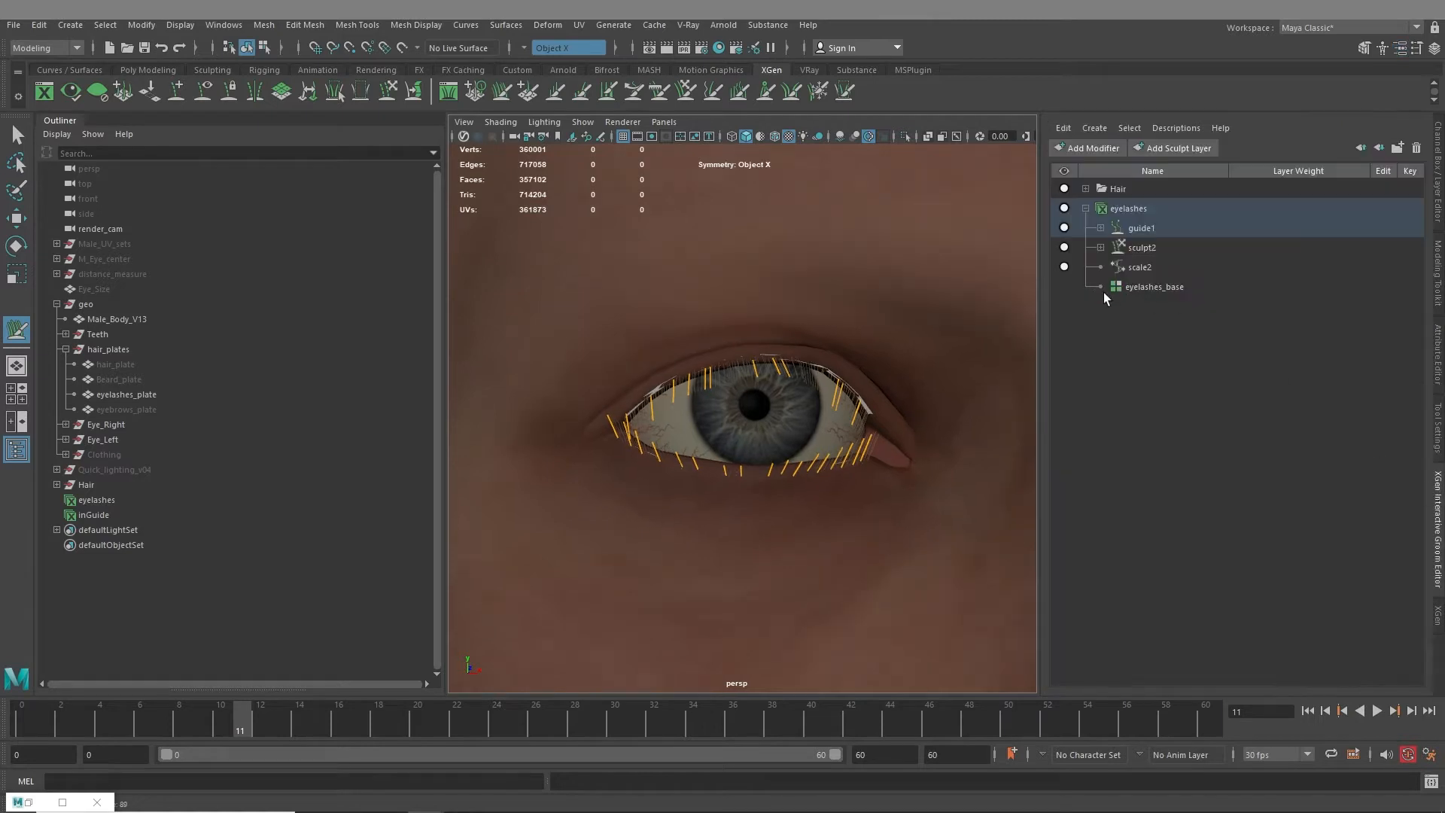
{"action": "left_click", "coordinate": [1100, 227]}
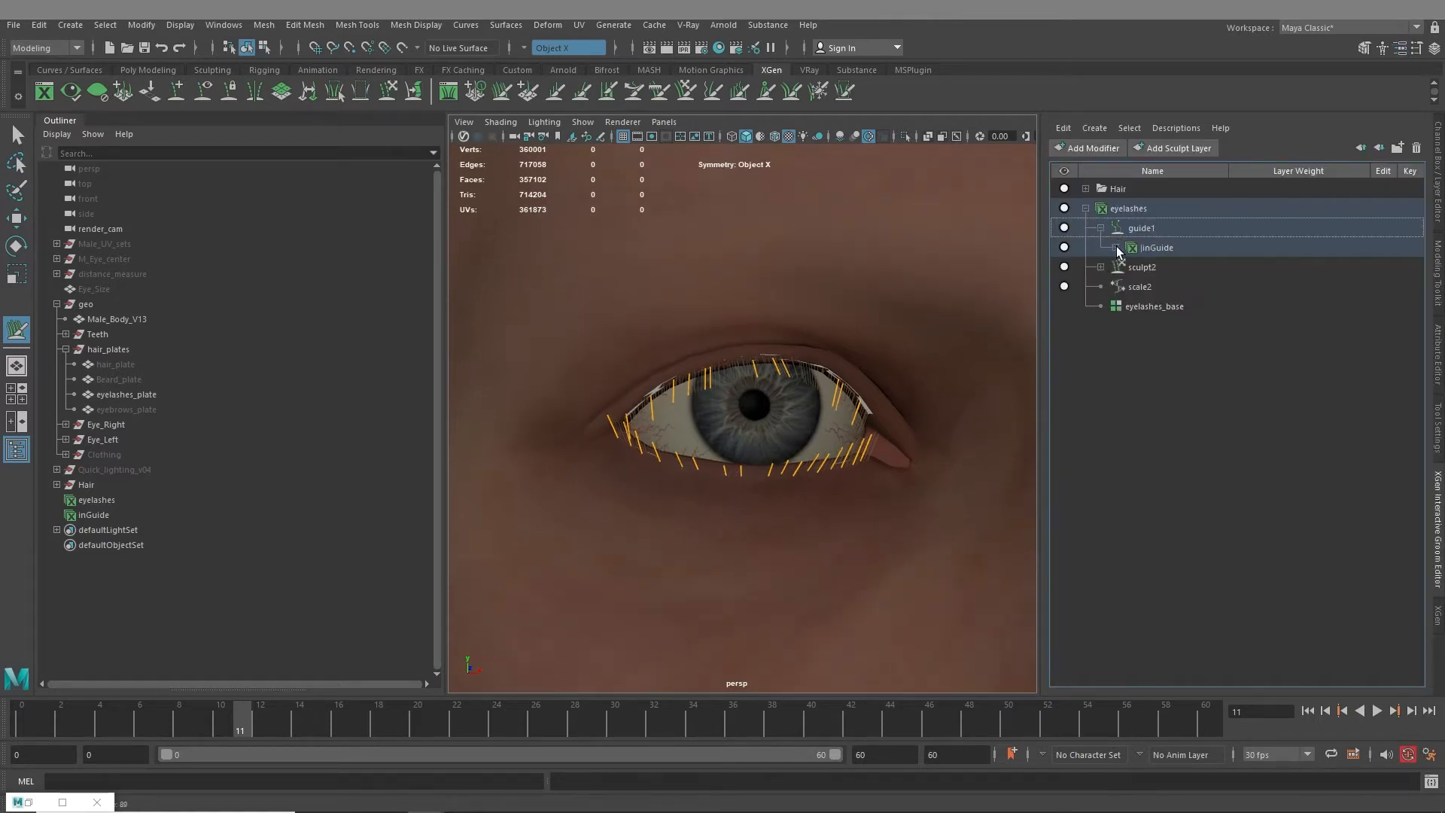
{"action": "left_click", "coordinate": [1131, 267]}
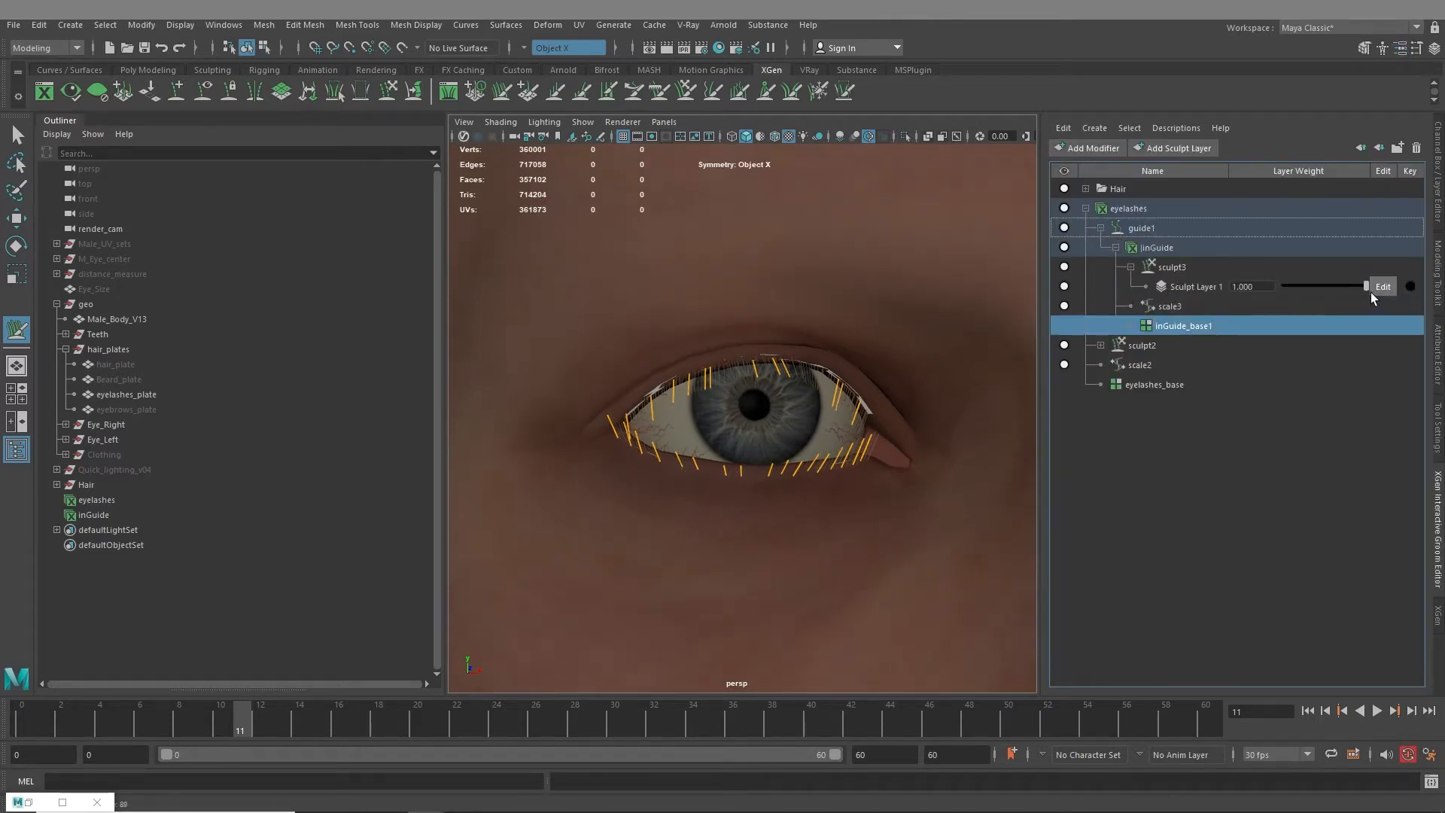
{"action": "left_click", "coordinate": [1371, 292]}
{"action": "left_click_drag", "start_coordinate": [845, 378], "coordinate": [852, 360], "text": "alt"}
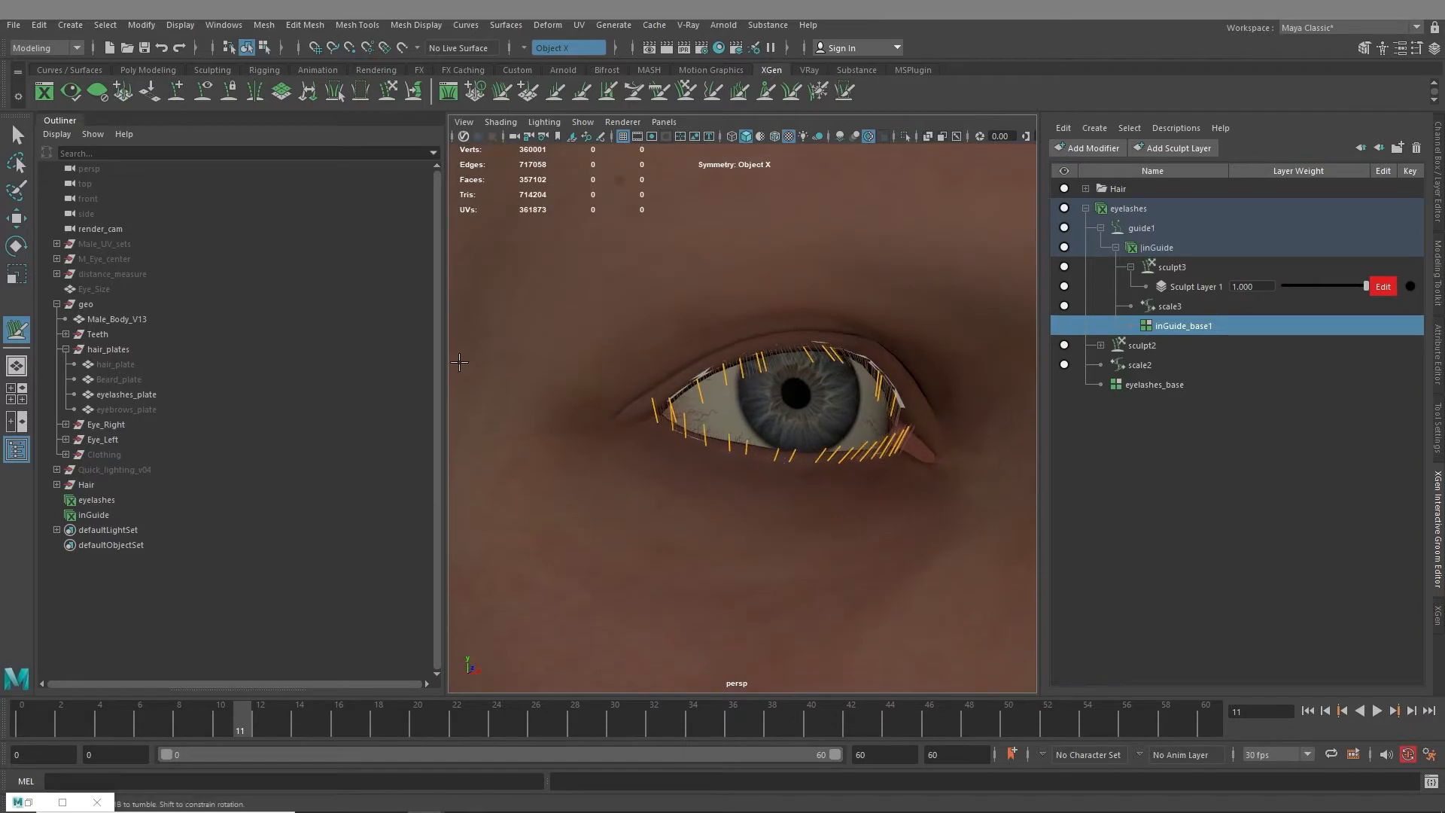
Erase the generated guides along the upper and lower eyelids with the Density Brush in Decrease mode, then return to the Select tool
{"action": "left_click", "coordinate": [1437, 367]}
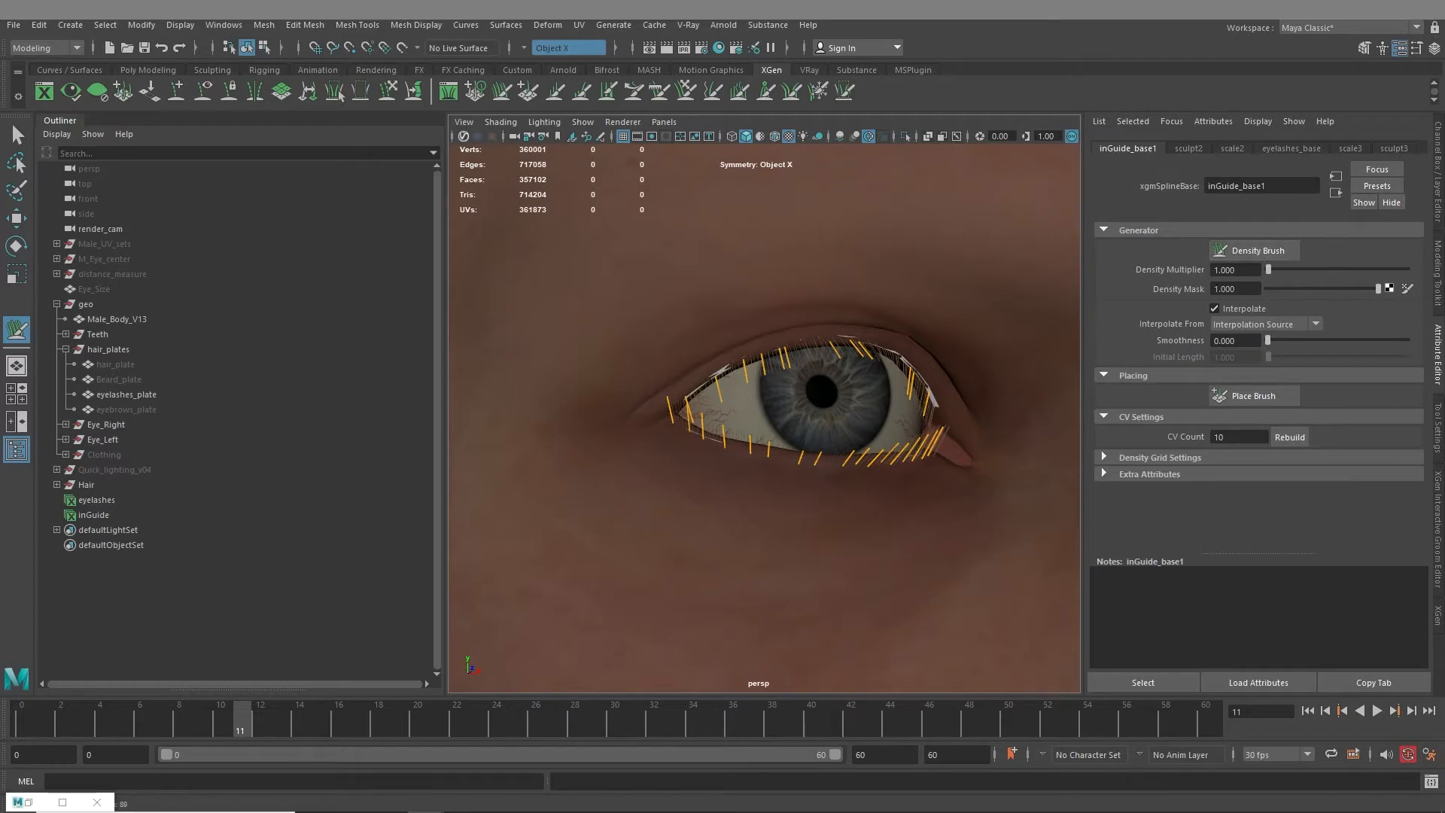
{"action": "left_click", "coordinate": [1436, 443]}
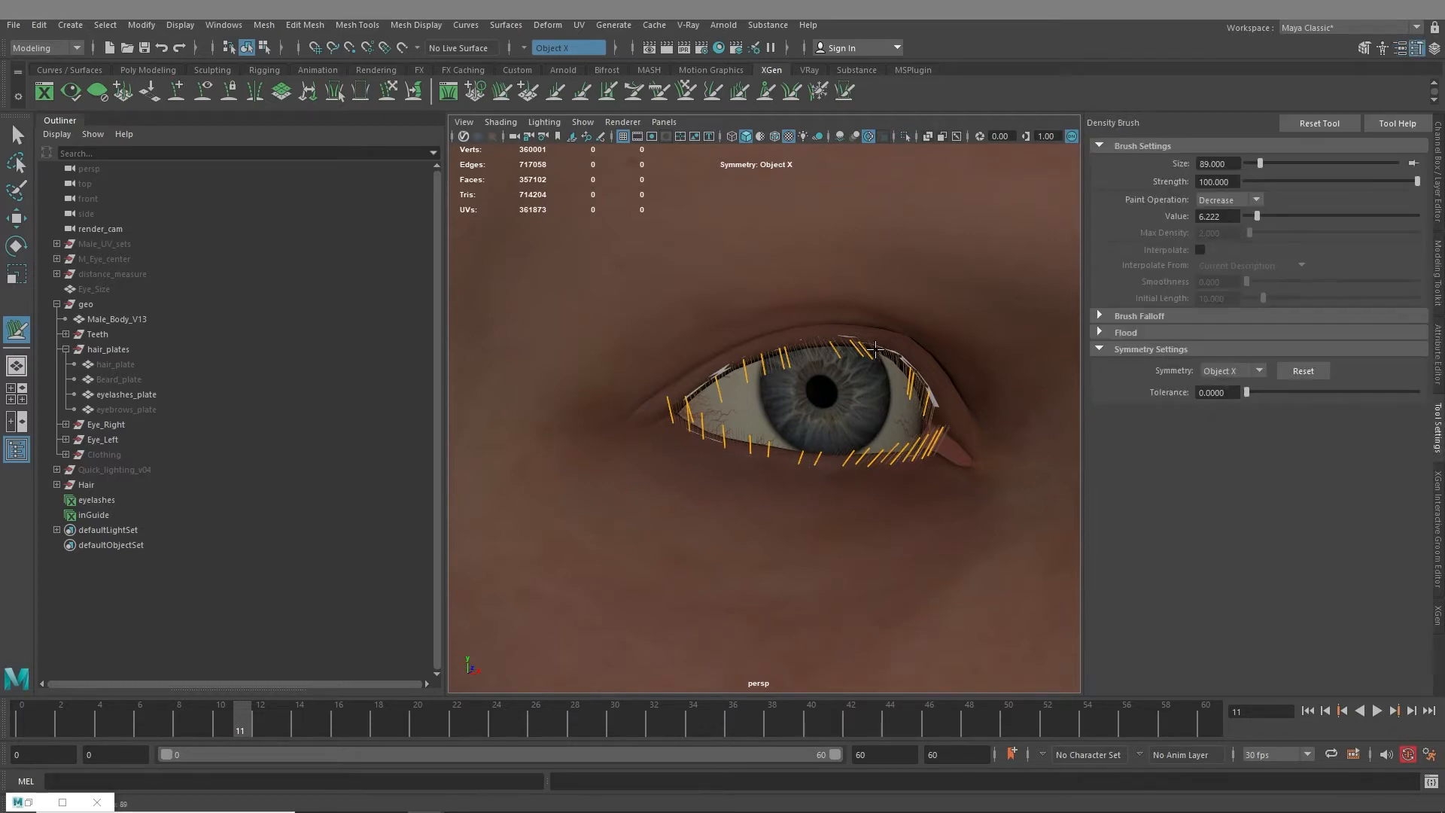
{"action": "middle_click_drag", "start_coordinate": [875, 348], "coordinate": [891, 336], "text": "alt"}
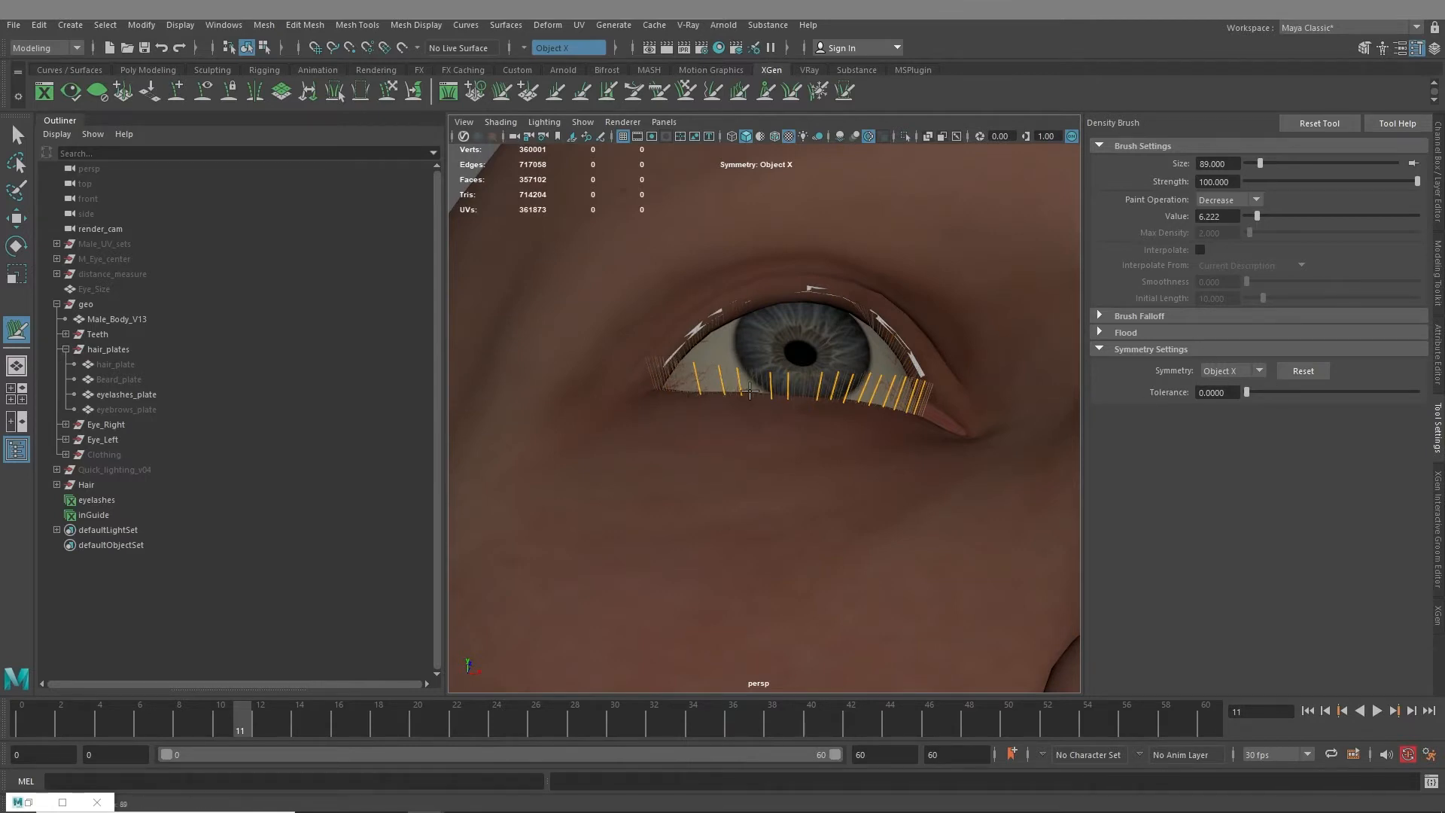
{"action": "left_click_drag", "start_coordinate": [921, 401], "coordinate": [909, 531], "text": "alt"}
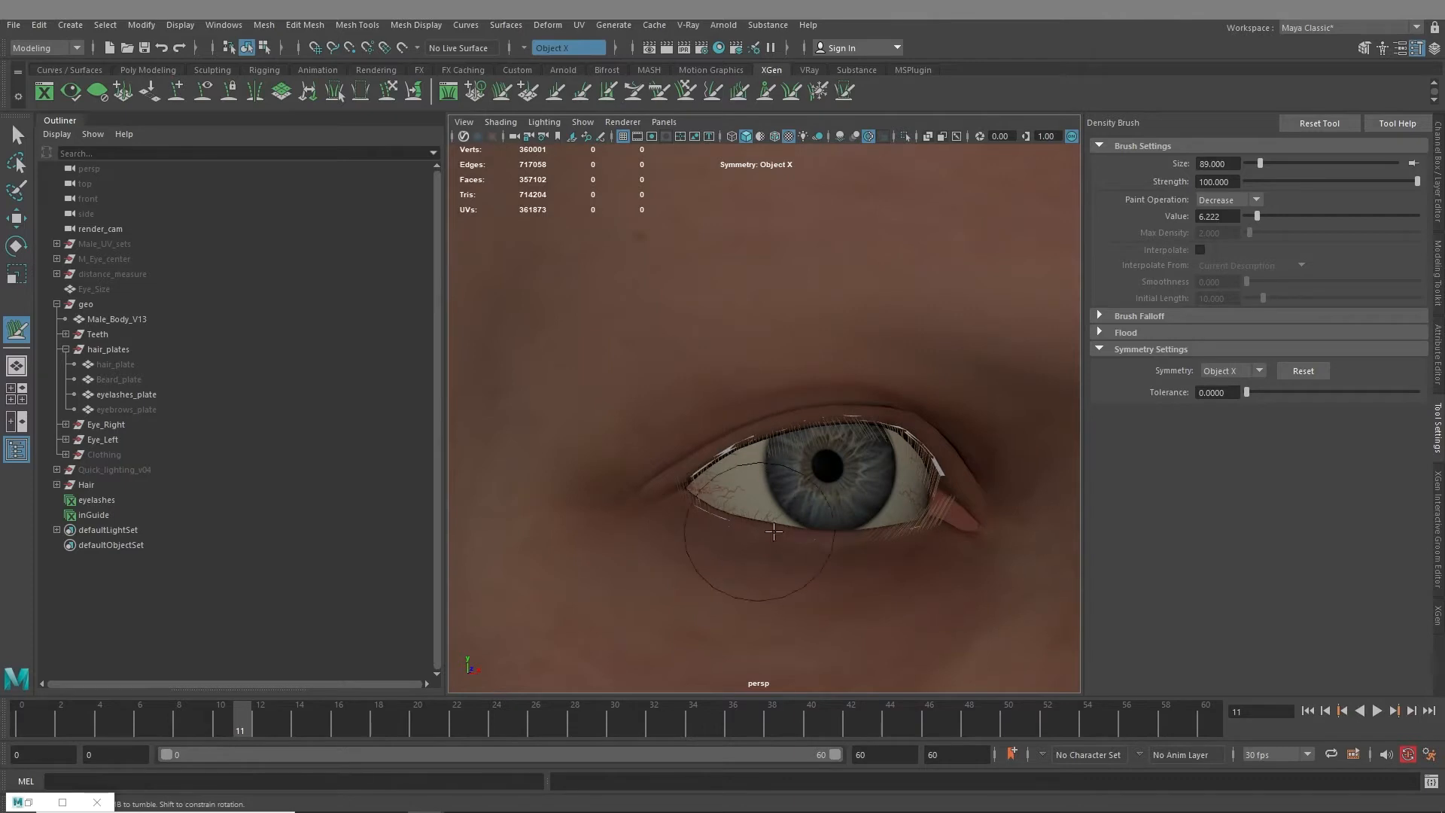
{"action": "scroll", "coordinate": [718, 514], "scroll_direction": "down", "scroll_amount": 6}
{"action": "left_click_drag", "start_coordinate": [718, 515], "coordinate": [806, 489], "text": "alt"}
{"action": "middle_click_drag", "start_coordinate": [467, 418], "coordinate": [591, 388], "text": "alt"}
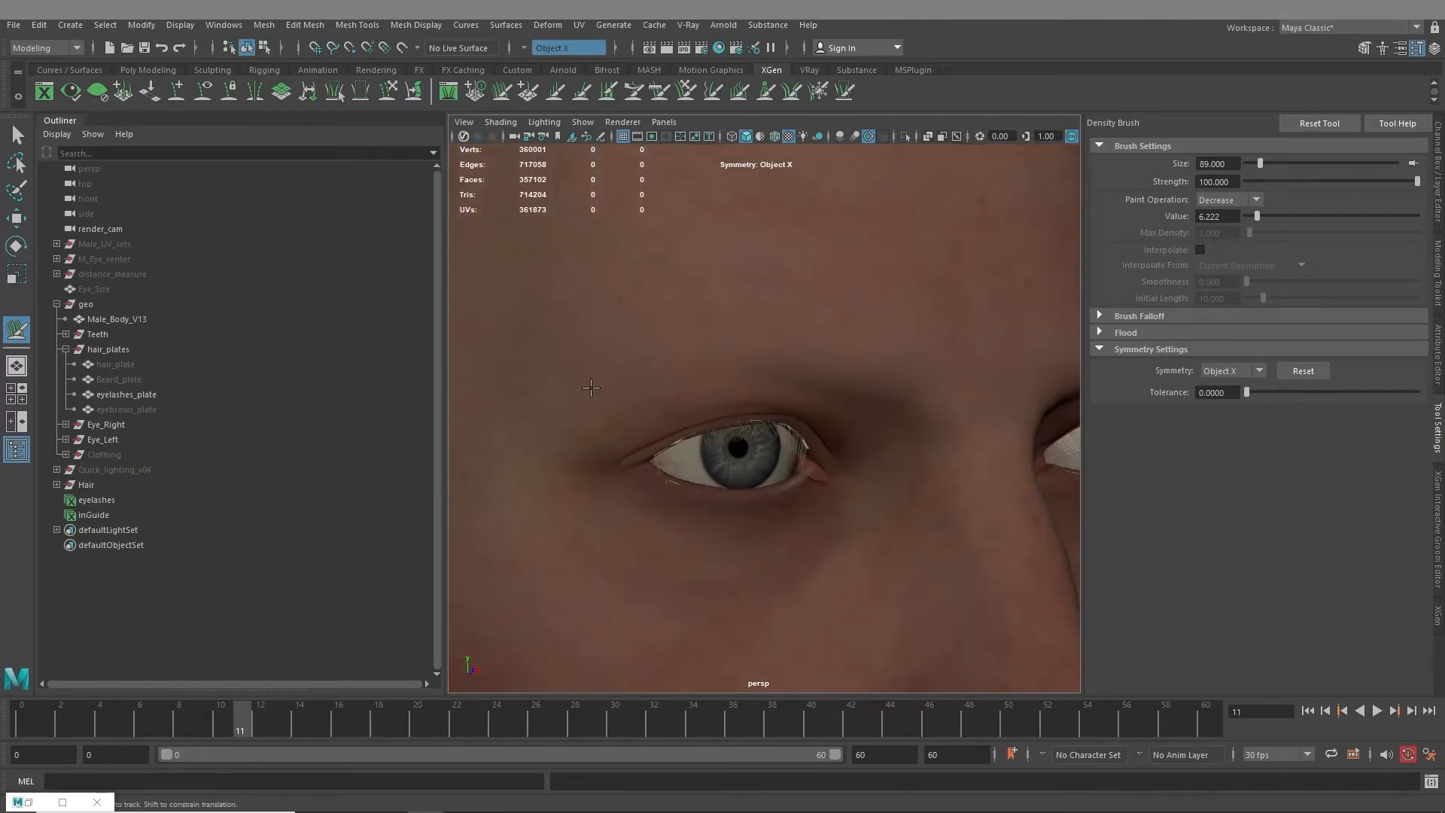
{"action": "left_click", "coordinate": [9, 133]}
Place new guides at spaced intervals along the lower eyelid with inGuide_base1's Place Brush
{"action": "scroll", "coordinate": [775, 374], "scroll_direction": "up", "scroll_amount": 8}
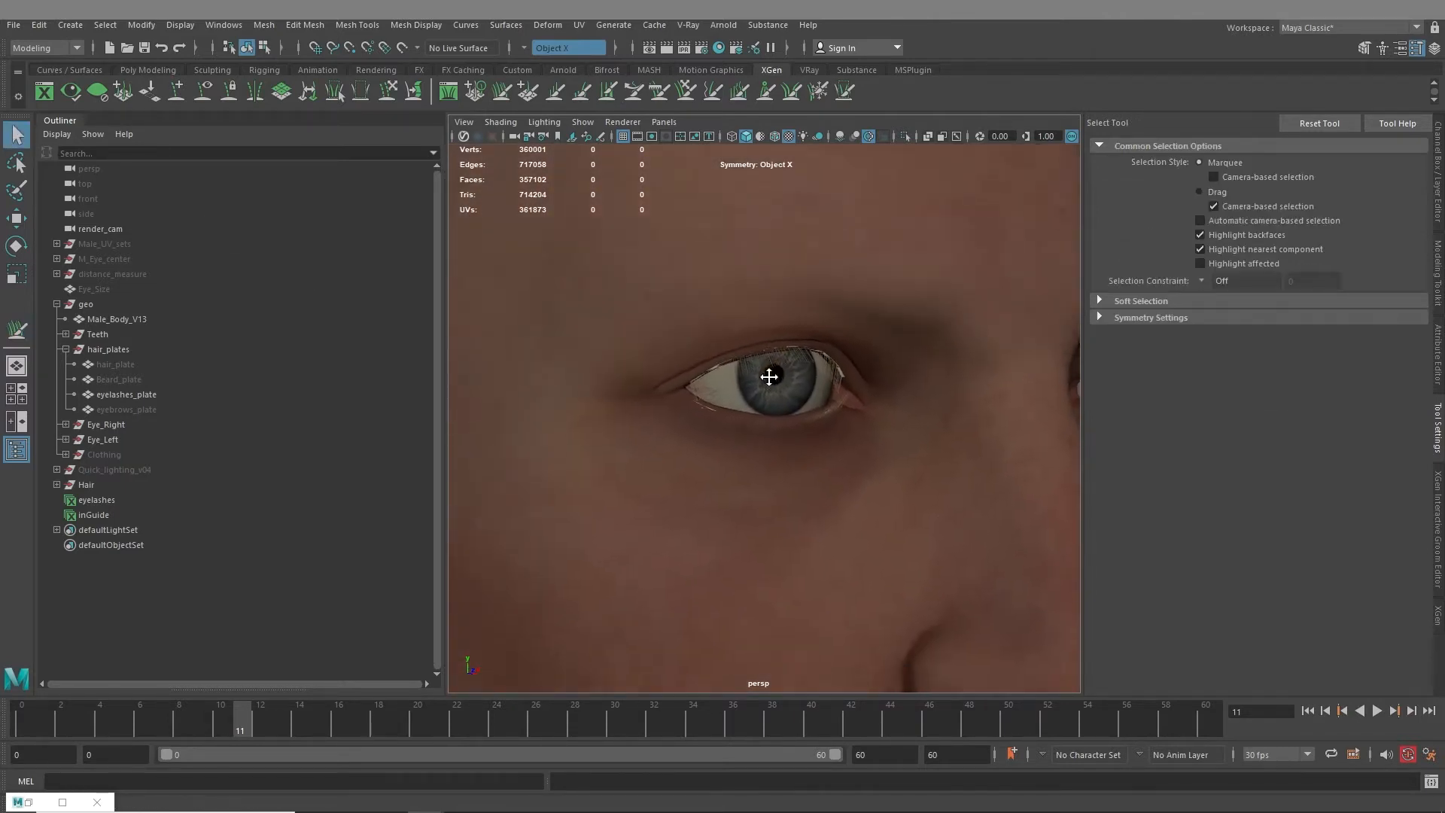
{"action": "left_click", "coordinate": [1436, 364]}
{"action": "left_click", "coordinate": [1246, 397]}
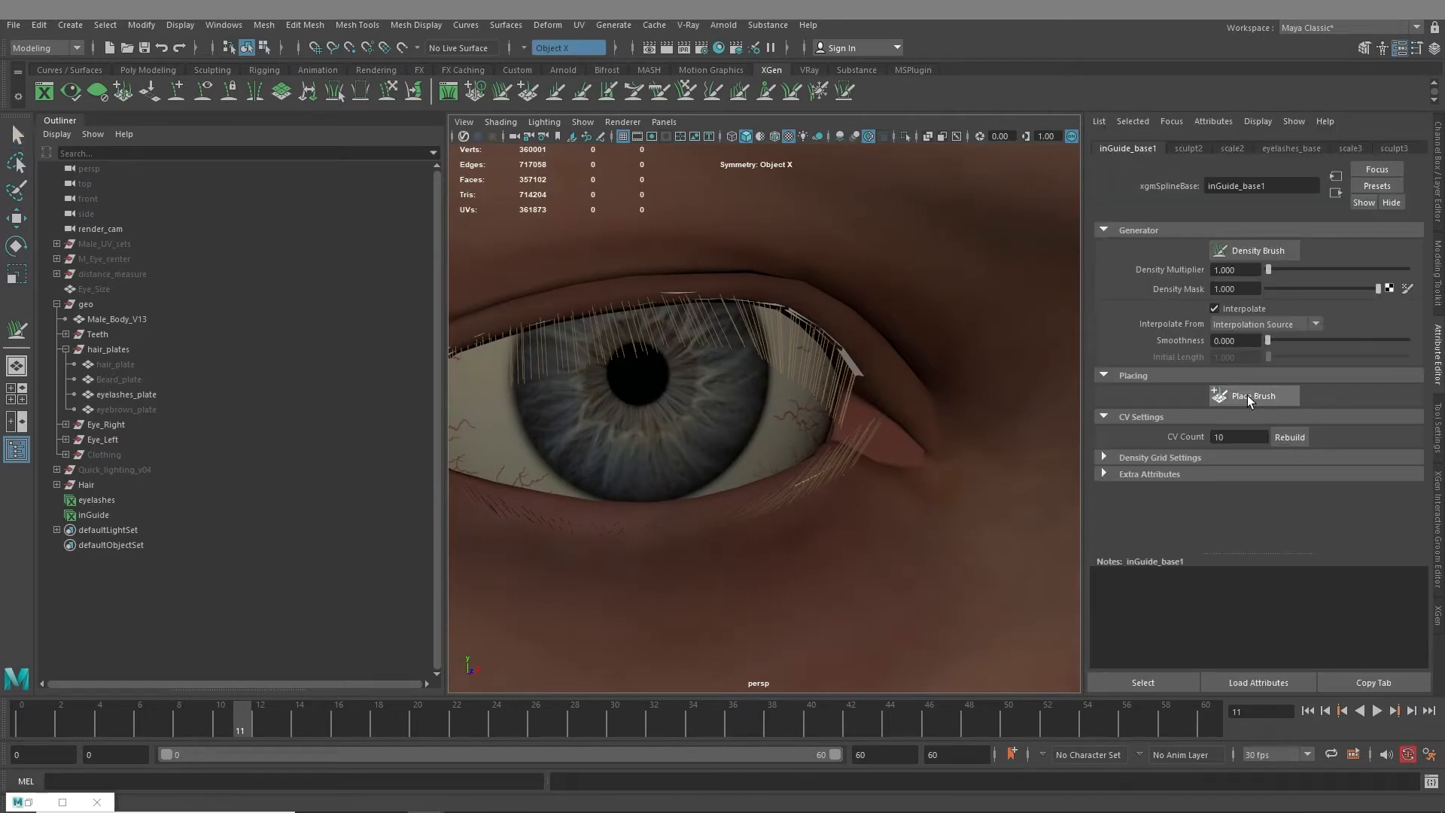
{"action": "left_click_drag", "start_coordinate": [754, 538], "coordinate": [927, 427], "text": "alt"}
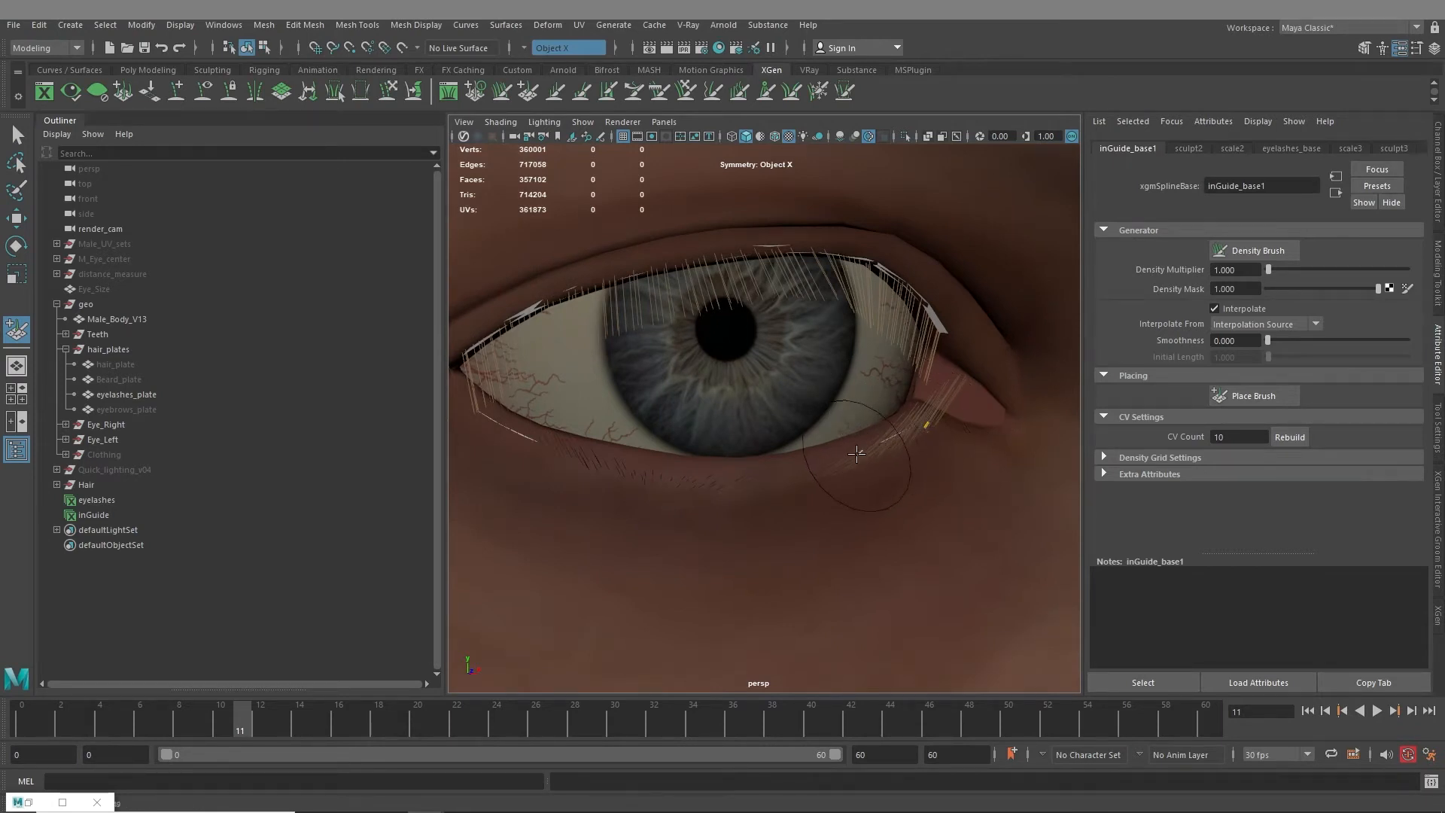
{"action": "middle_click_drag", "start_coordinate": [694, 497], "coordinate": [813, 503], "text": "alt"}
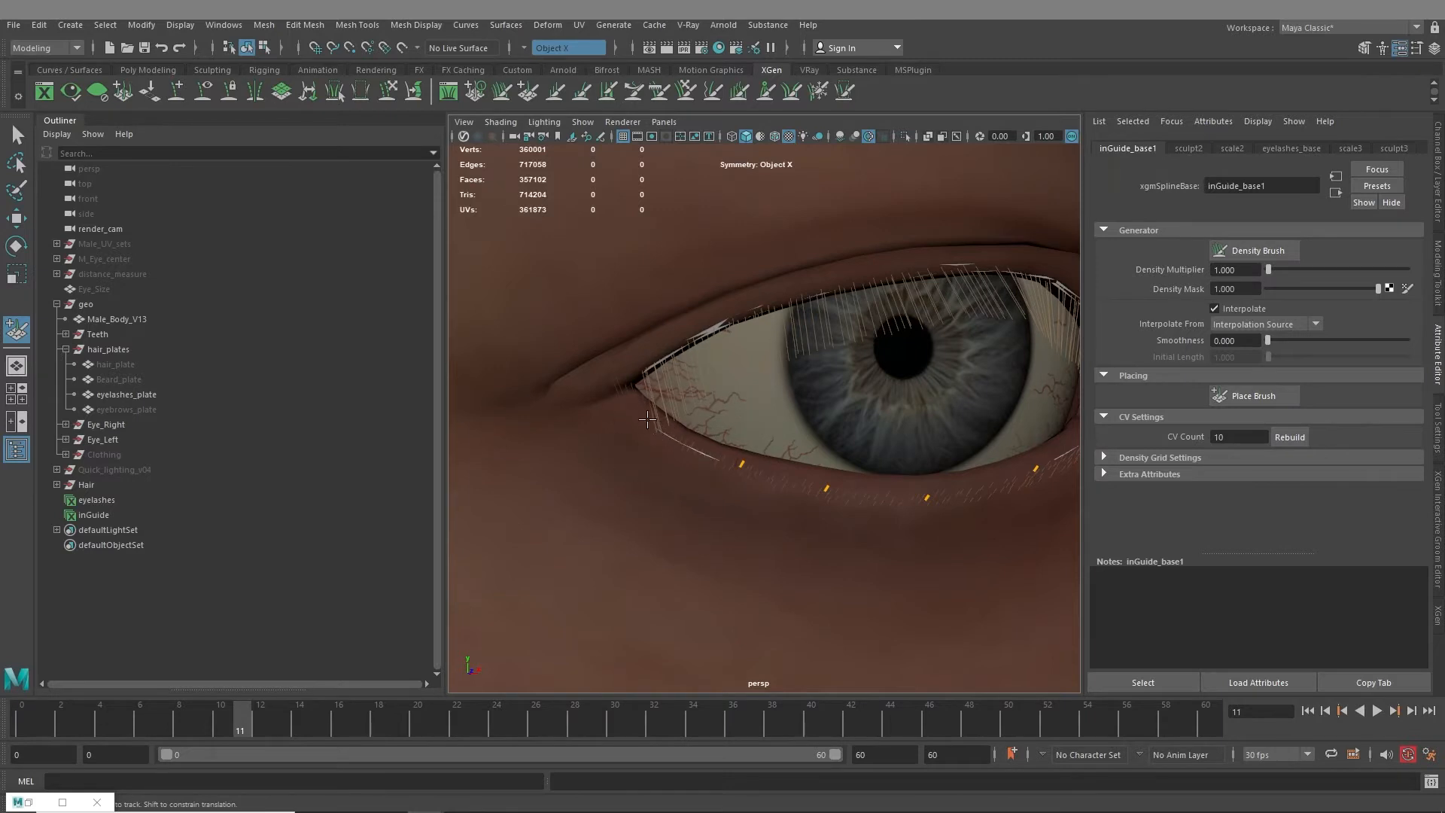
Place more guides around the outer eye corner and along the upper eyelid with the Place Brush
{"action": "left_click_drag", "start_coordinate": [685, 425], "coordinate": [758, 426], "text": "alt"}
{"action": "middle_click_drag", "start_coordinate": [828, 482], "coordinate": [728, 460], "text": "alt"}
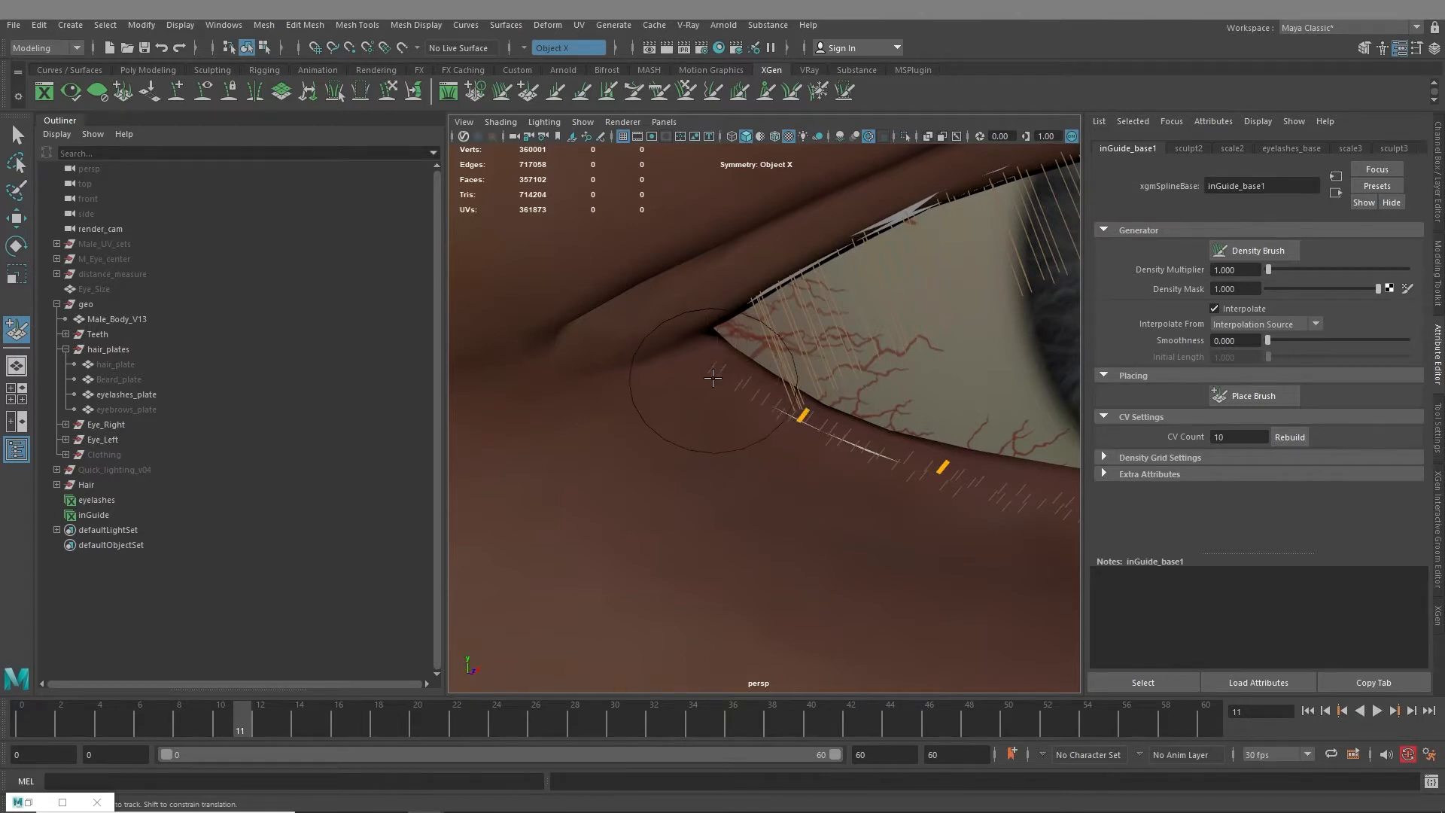
{"action": "scroll", "coordinate": [759, 442], "scroll_direction": "down", "scroll_amount": 5}
{"action": "left_click_drag", "start_coordinate": [777, 490], "coordinate": [771, 424], "text": "alt"}
{"action": "scroll", "coordinate": [770, 424], "scroll_direction": "down", "scroll_amount": 6}
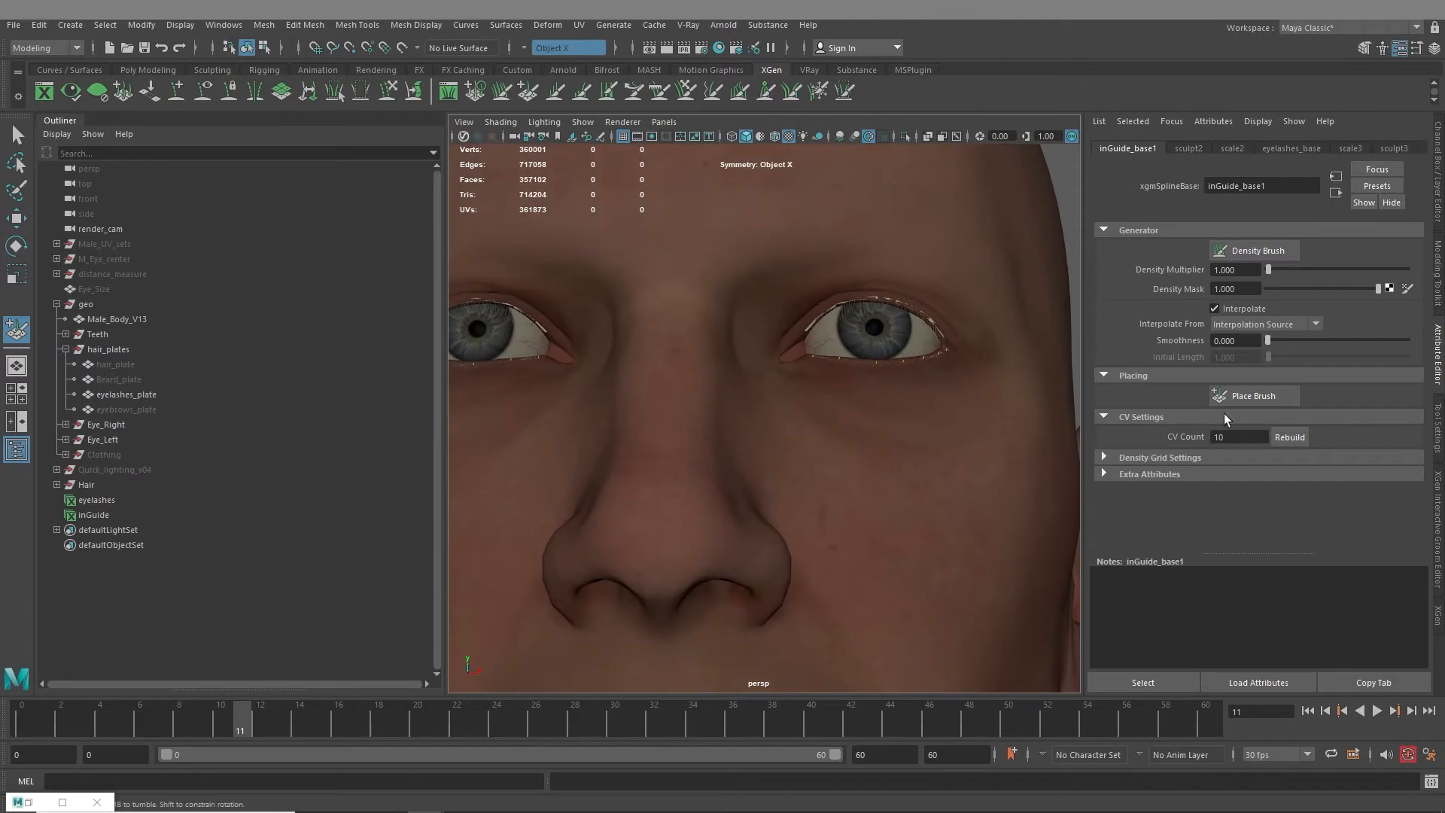
Undo the last guide placement near the inner end of the upper eyelid
{"action": "left_click", "coordinate": [1436, 444]}
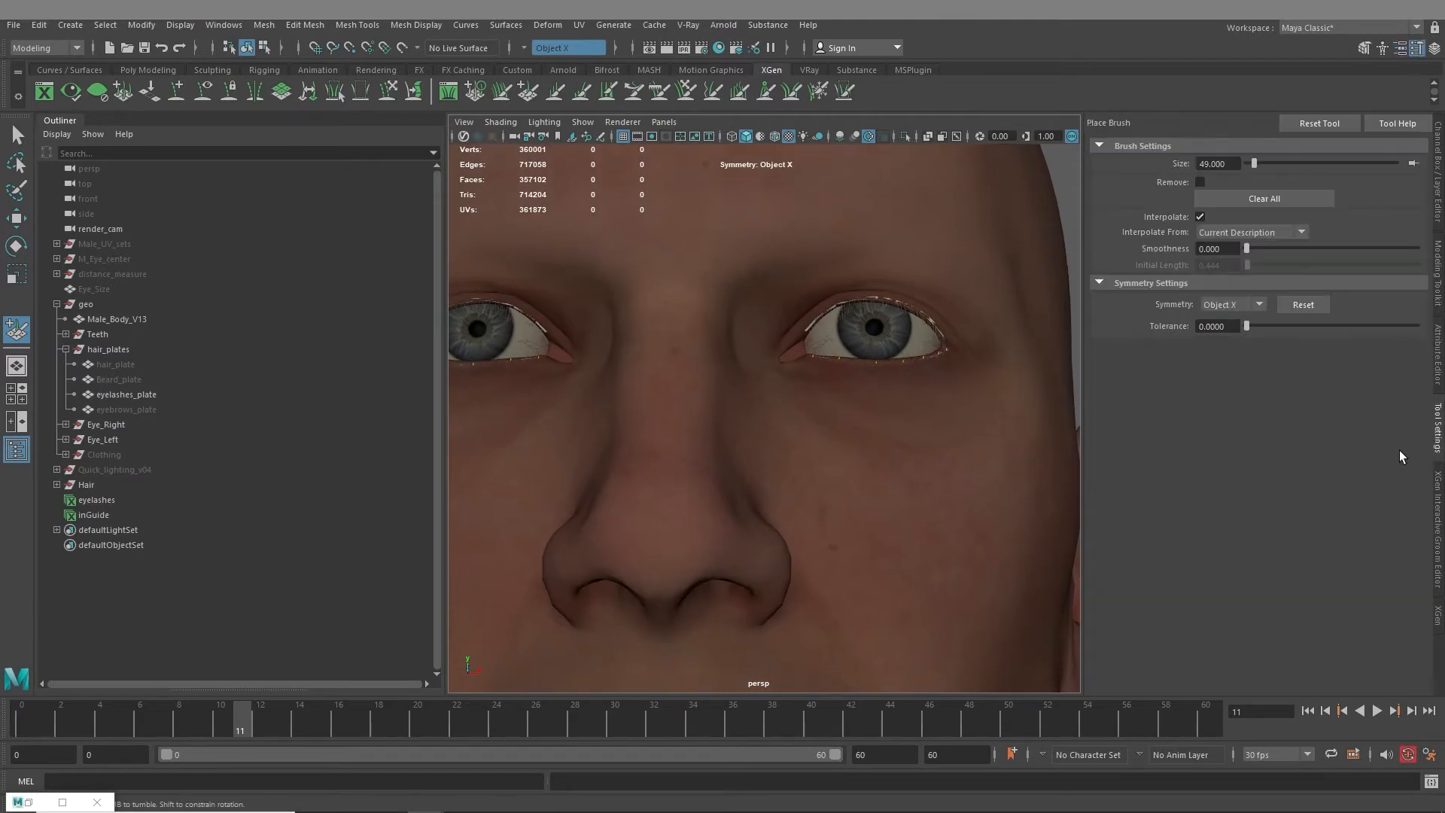
{"action": "scroll", "coordinate": [745, 506], "scroll_direction": "up", "scroll_amount": 8}
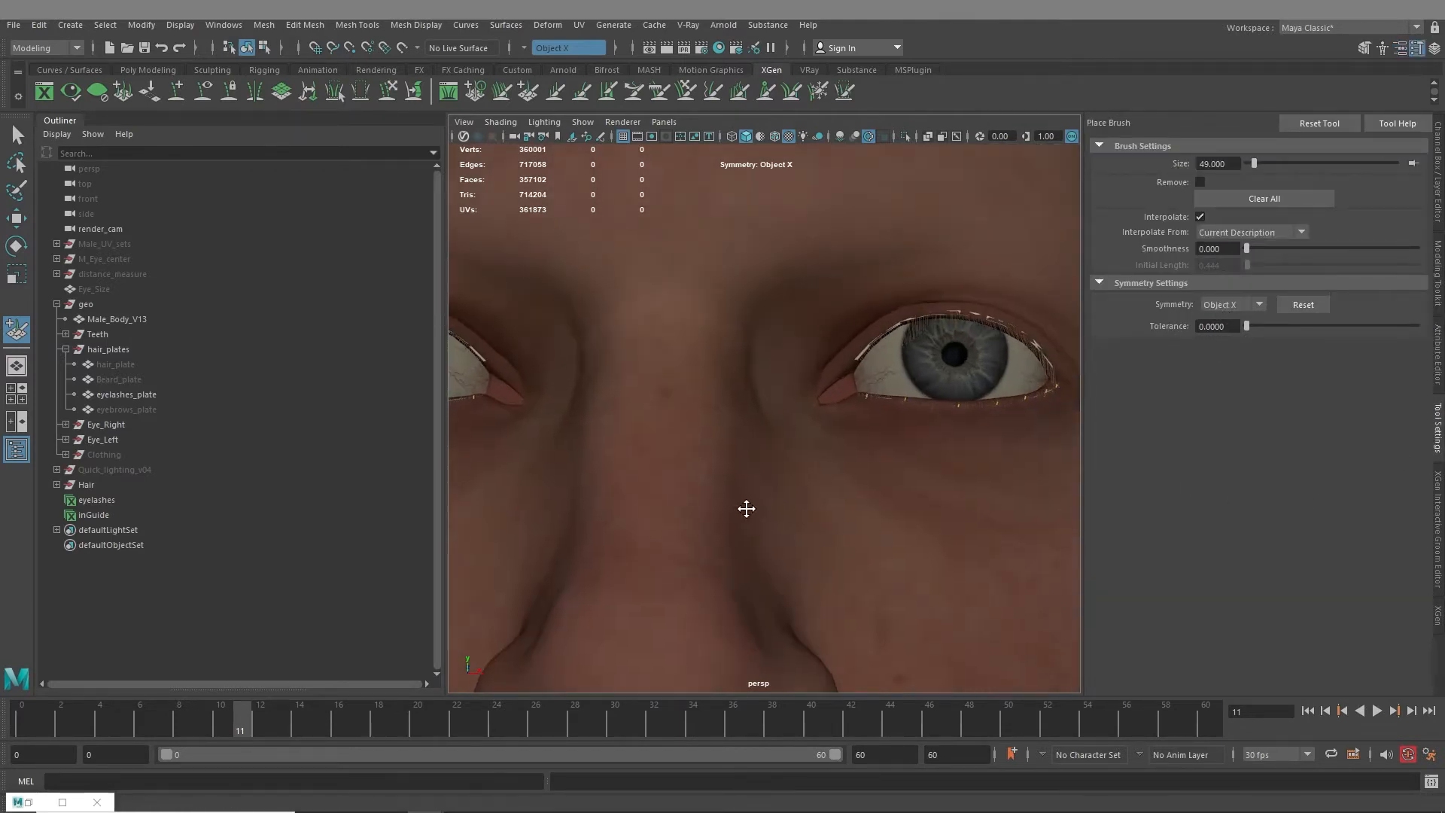
{"action": "middle_click_drag", "start_coordinate": [724, 468], "coordinate": [788, 438], "text": "alt"}
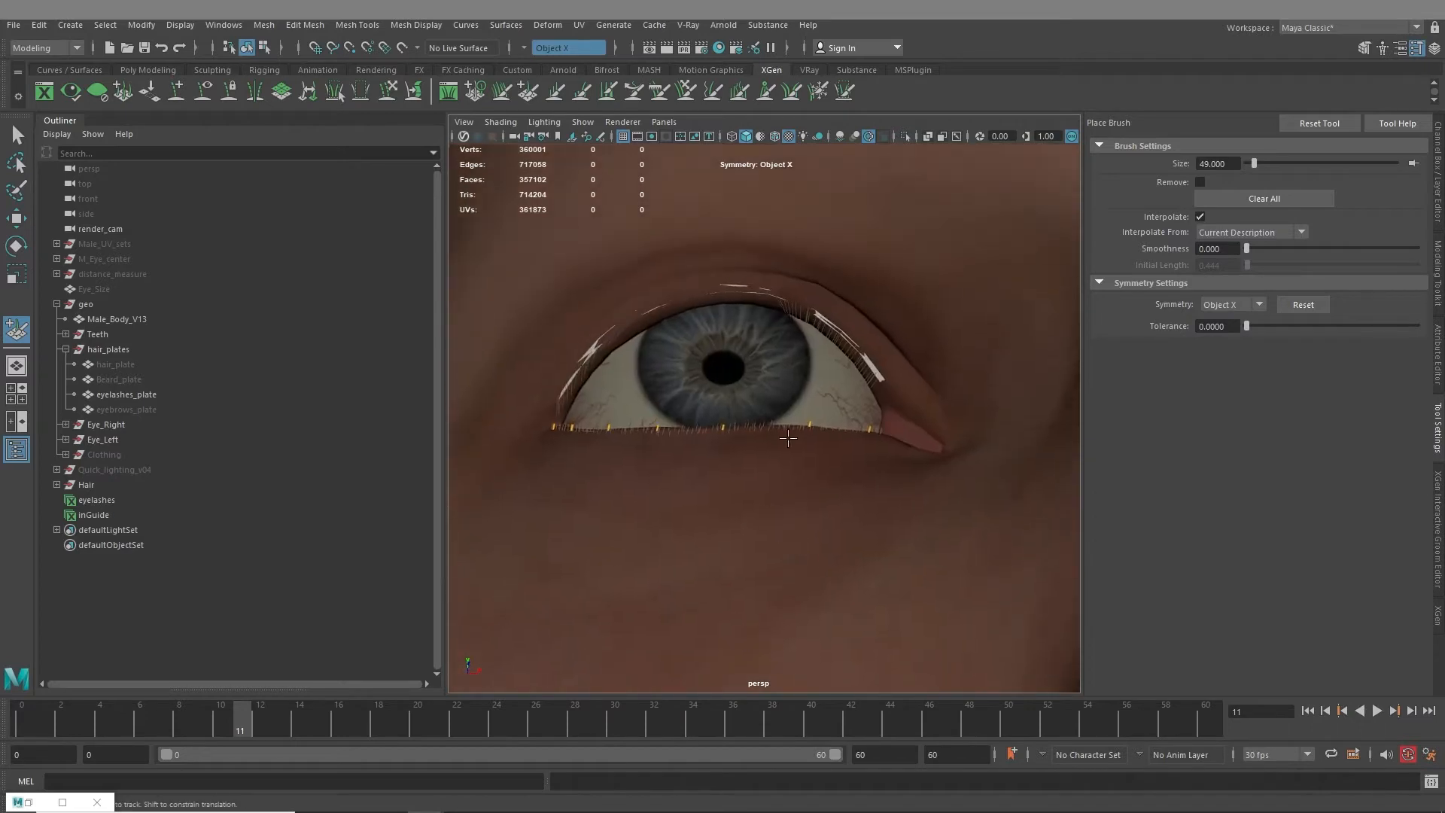
{"action": "right_click_drag", "start_coordinate": [843, 348], "coordinate": [878, 495], "text": "alt"}
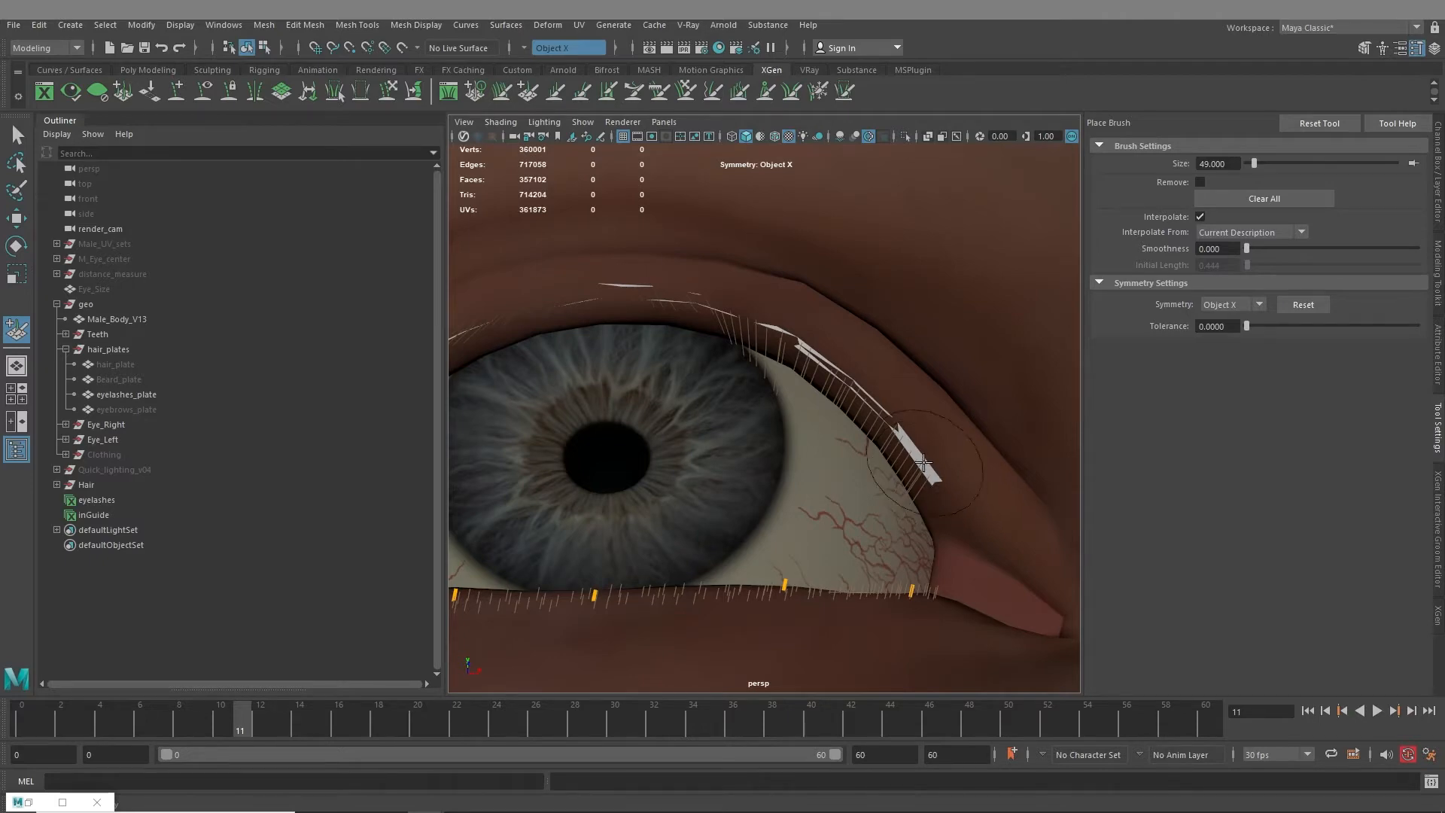
{"action": "left_click_drag", "start_coordinate": [951, 489], "coordinate": [871, 474], "text": "alt"}
{"action": "middle_click_drag", "start_coordinate": [871, 474], "coordinate": [745, 414], "text": "alt"}
{"action": "right_click_drag", "start_coordinate": [745, 414], "coordinate": [835, 471], "text": "alt"}
{"action": "left_click_drag", "start_coordinate": [836, 470], "coordinate": [813, 467], "text": "alt"}
{"action": "middle_click_drag", "start_coordinate": [813, 466], "coordinate": [687, 382], "text": "alt"}
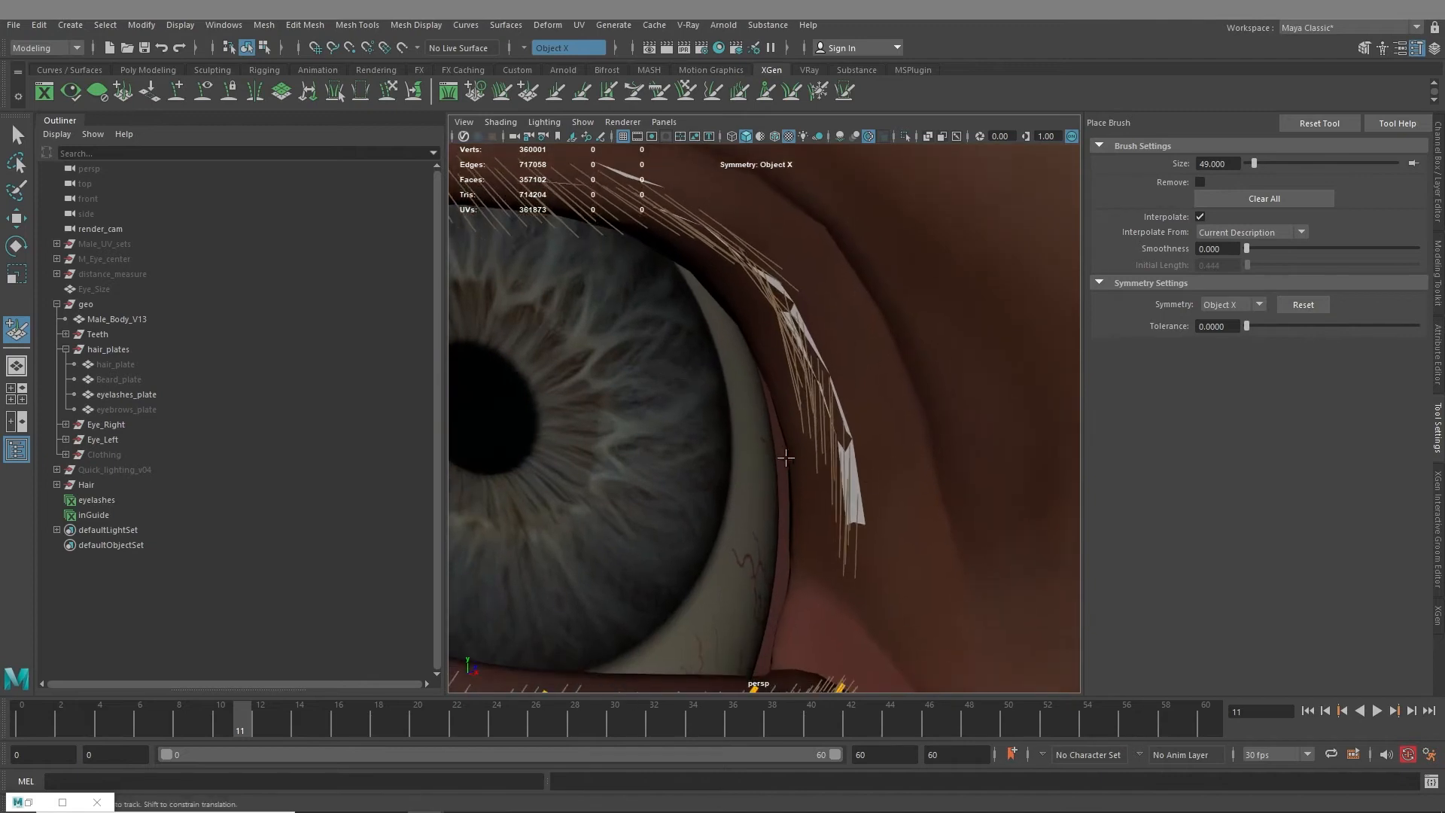
{"action": "key", "text": "ctrl+z"}
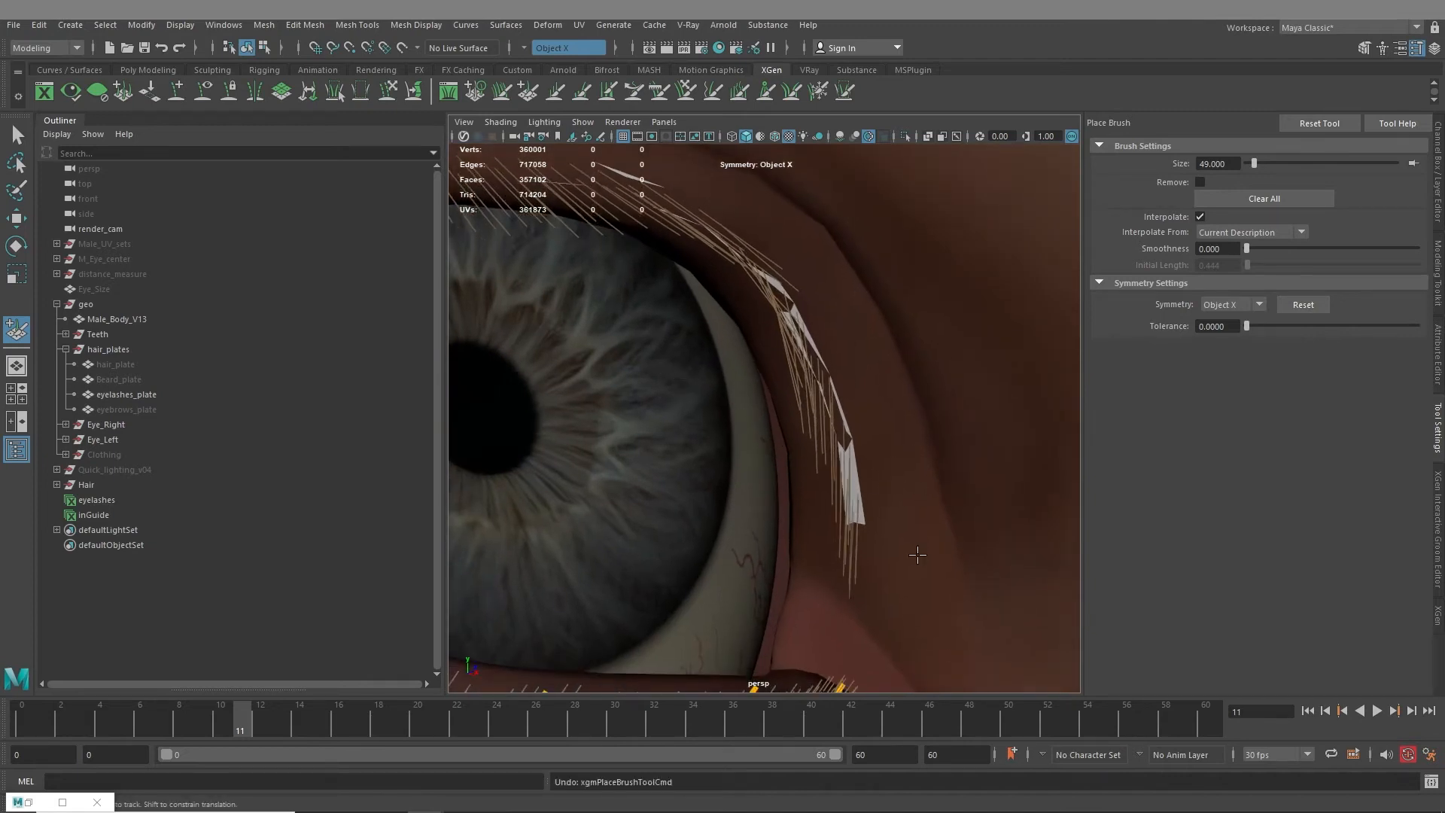
Hide the Male_Body_V13 mesh to expose the eyelashes plate around the eye
{"action": "left_click_drag", "start_coordinate": [885, 526], "coordinate": [971, 553], "text": "alt"}
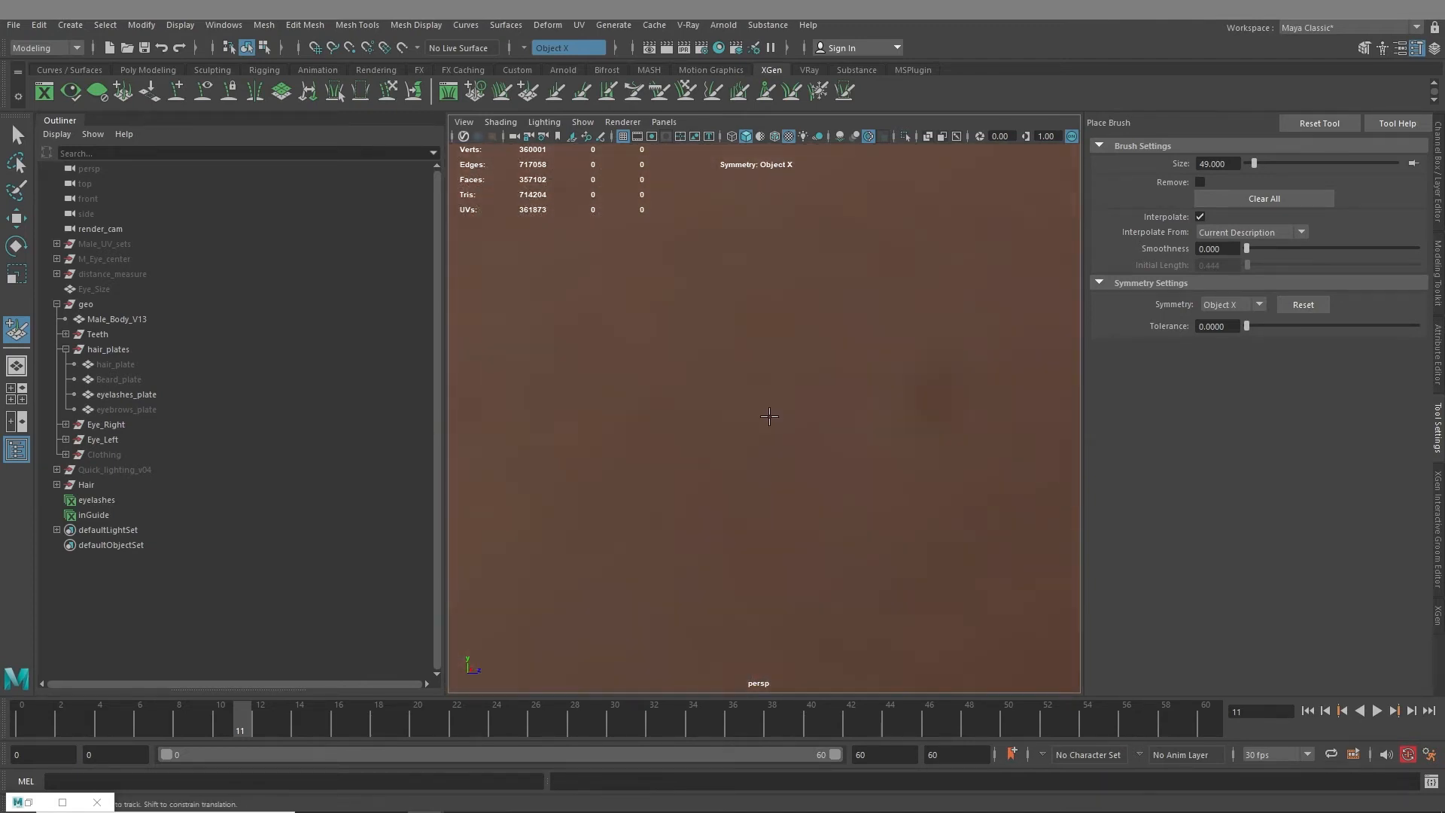
{"action": "right_click_drag", "start_coordinate": [773, 413], "coordinate": [602, 377], "text": "alt"}
{"action": "left_click", "coordinate": [17, 138]}
{"action": "left_click", "coordinate": [750, 323]}
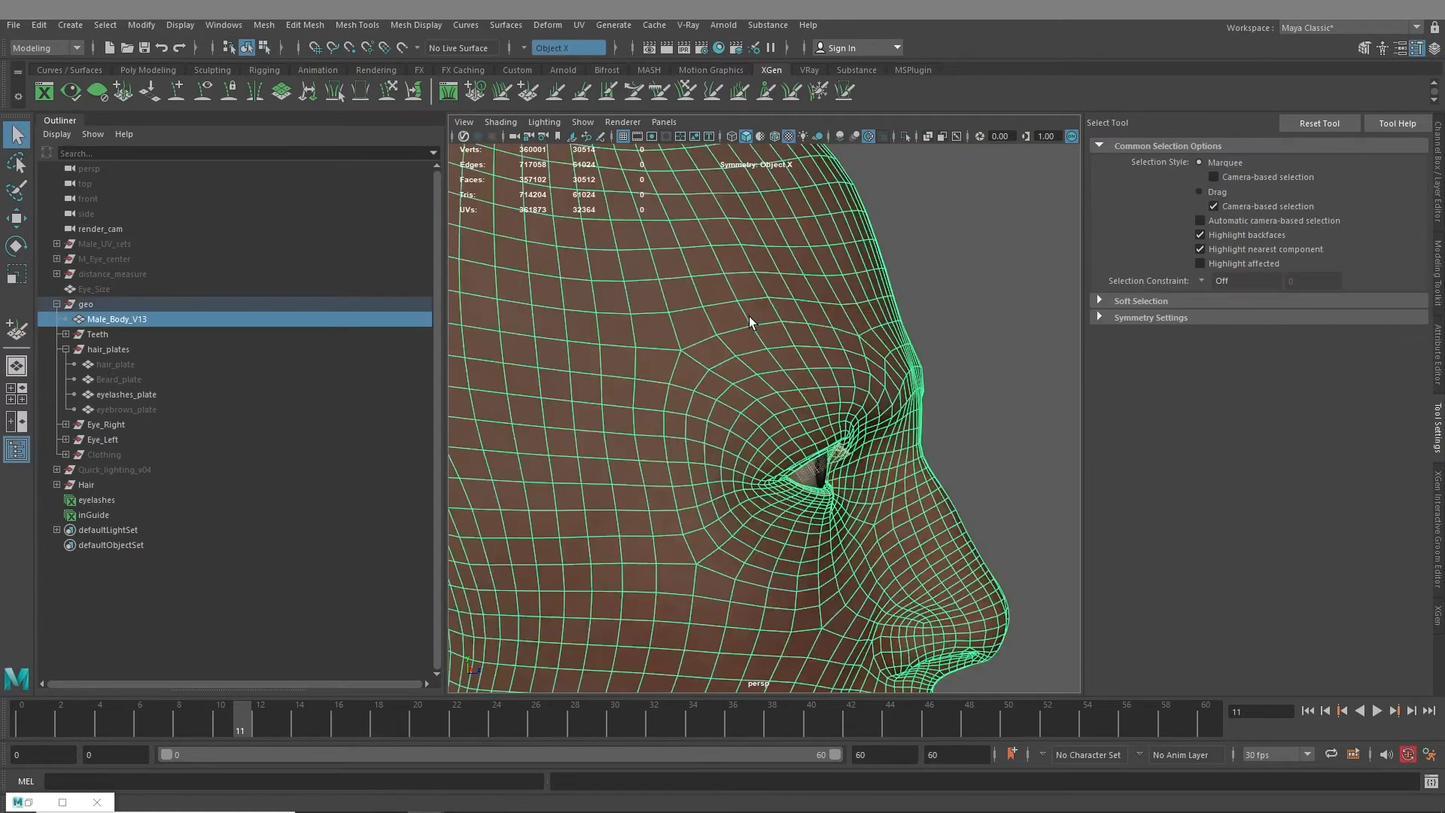
{"action": "key", "text": "ctrl+h"}
Place a guide with the Place Brush at the inner end of the eyelashes plate's upper strip
{"action": "left_click_drag", "start_coordinate": [812, 379], "coordinate": [763, 418], "text": "alt"}
{"action": "right_click_drag", "start_coordinate": [763, 418], "coordinate": [882, 476], "text": "alt"}
{"action": "left_click_drag", "start_coordinate": [882, 475], "coordinate": [800, 500], "text": "alt"}
{"action": "right_click_drag", "start_coordinate": [800, 501], "coordinate": [911, 564], "text": "alt"}
{"action": "left_click", "coordinate": [846, 479]}
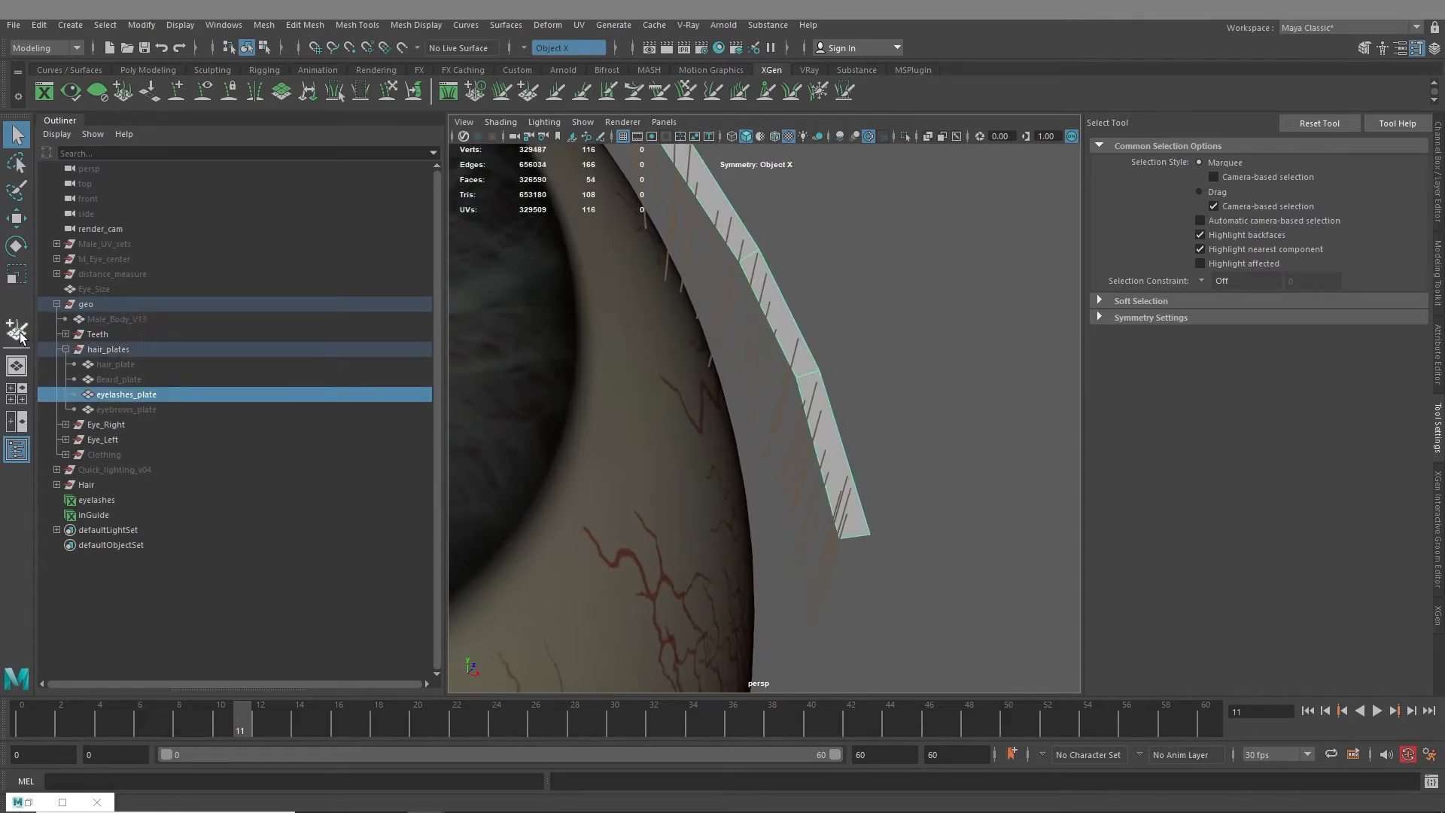
{"action": "left_click", "coordinate": [16, 329]}
{"action": "left_click", "coordinate": [852, 493]}
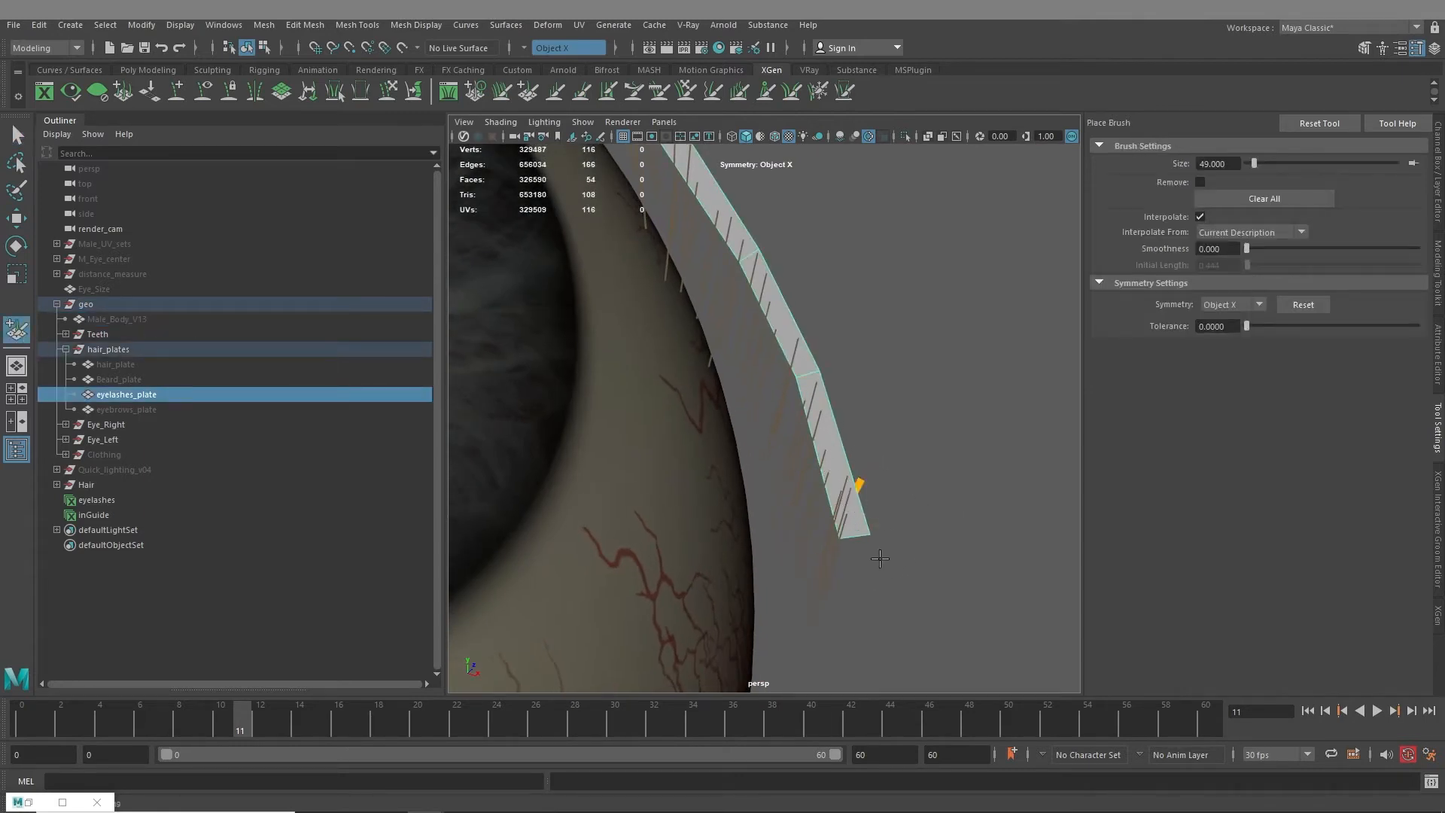
Place a second guide a little further along the upper strip, next to the one at its inner end
{"action": "right_click_drag", "start_coordinate": [733, 475], "coordinate": [652, 542], "text": "alt"}
{"action": "middle_click_drag", "start_coordinate": [652, 542], "coordinate": [823, 323], "text": "alt"}
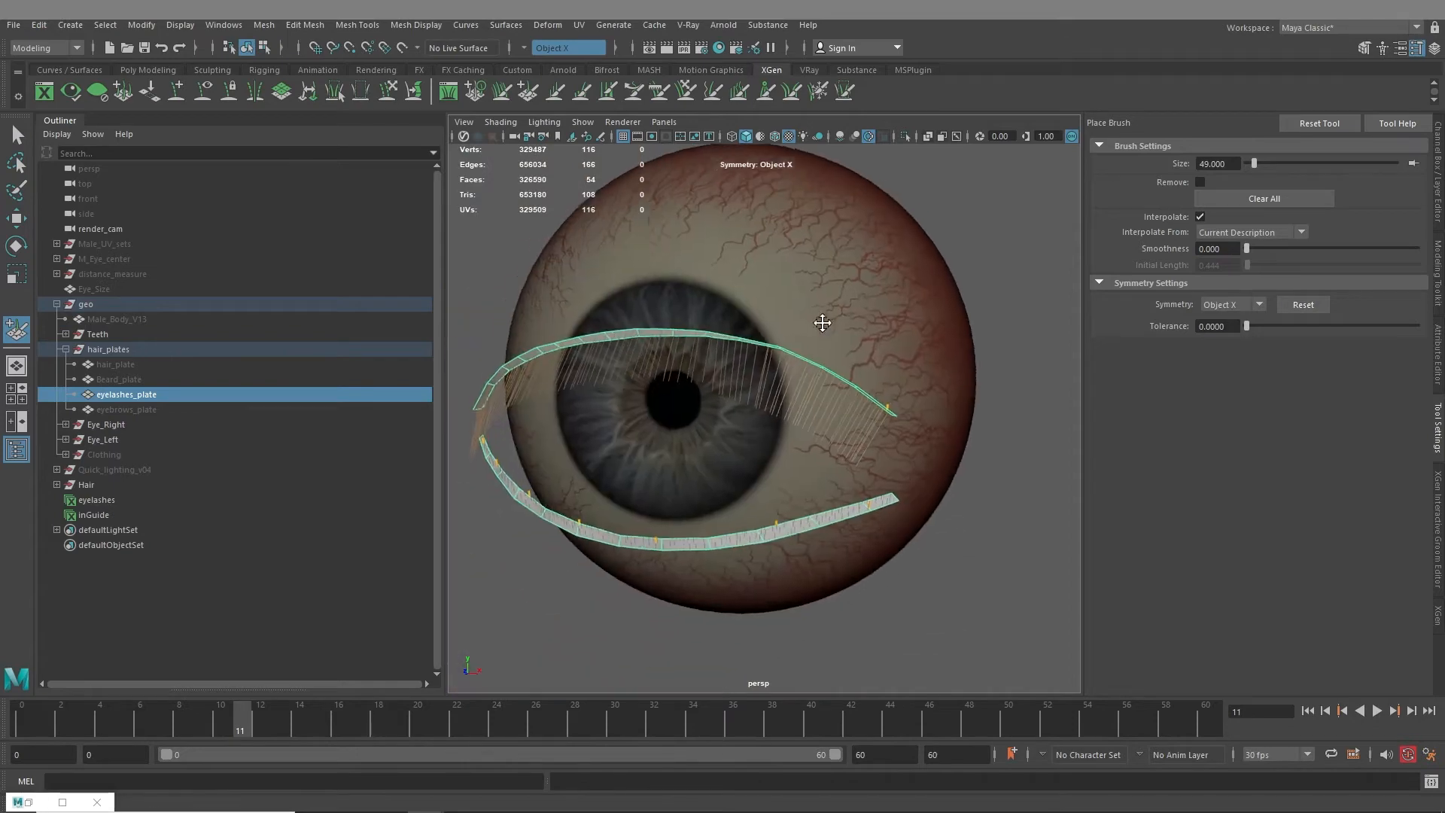
{"action": "left_click_drag", "start_coordinate": [823, 323], "coordinate": [814, 385], "text": "alt"}
{"action": "right_click_drag", "start_coordinate": [815, 385], "coordinate": [850, 442], "text": "alt"}
{"action": "mouse_move", "coordinate": [850, 441]}
{"action": "left_mouse_down", "text": "alt"}
{"action": "mouse_move", "coordinate": [677, 480]}
{"action": "mouse_move", "coordinate": [677, 454]}
{"action": "mouse_move", "coordinate": [771, 452]}
{"action": "mouse_move", "coordinate": [857, 426]}
{"action": "mouse_move", "coordinate": [688, 490]}
{"action": "mouse_move", "coordinate": [865, 419]}
{"action": "left_mouse_up", "text": "alt"}
{"action": "middle_click_drag", "start_coordinate": [865, 420], "coordinate": [957, 452], "text": "alt"}
{"action": "right_click_drag", "start_coordinate": [958, 452], "coordinate": [635, 368], "text": "alt"}
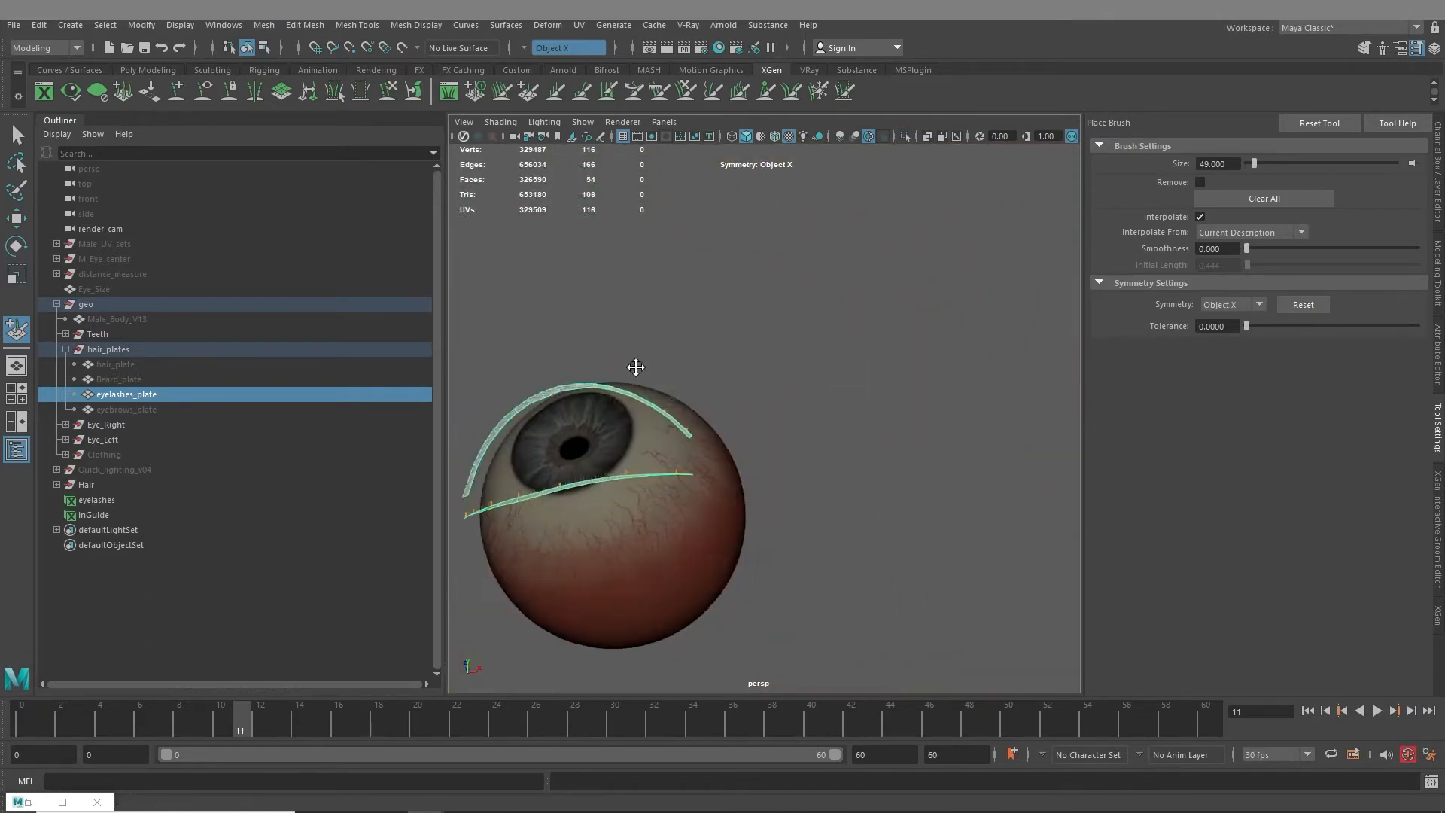
{"action": "middle_click_drag", "start_coordinate": [635, 369], "coordinate": [643, 431], "text": "alt"}
{"action": "left_click_drag", "start_coordinate": [721, 359], "coordinate": [810, 463], "text": "alt"}
{"action": "right_click_drag", "start_coordinate": [677, 517], "coordinate": [953, 551], "text": "alt"}
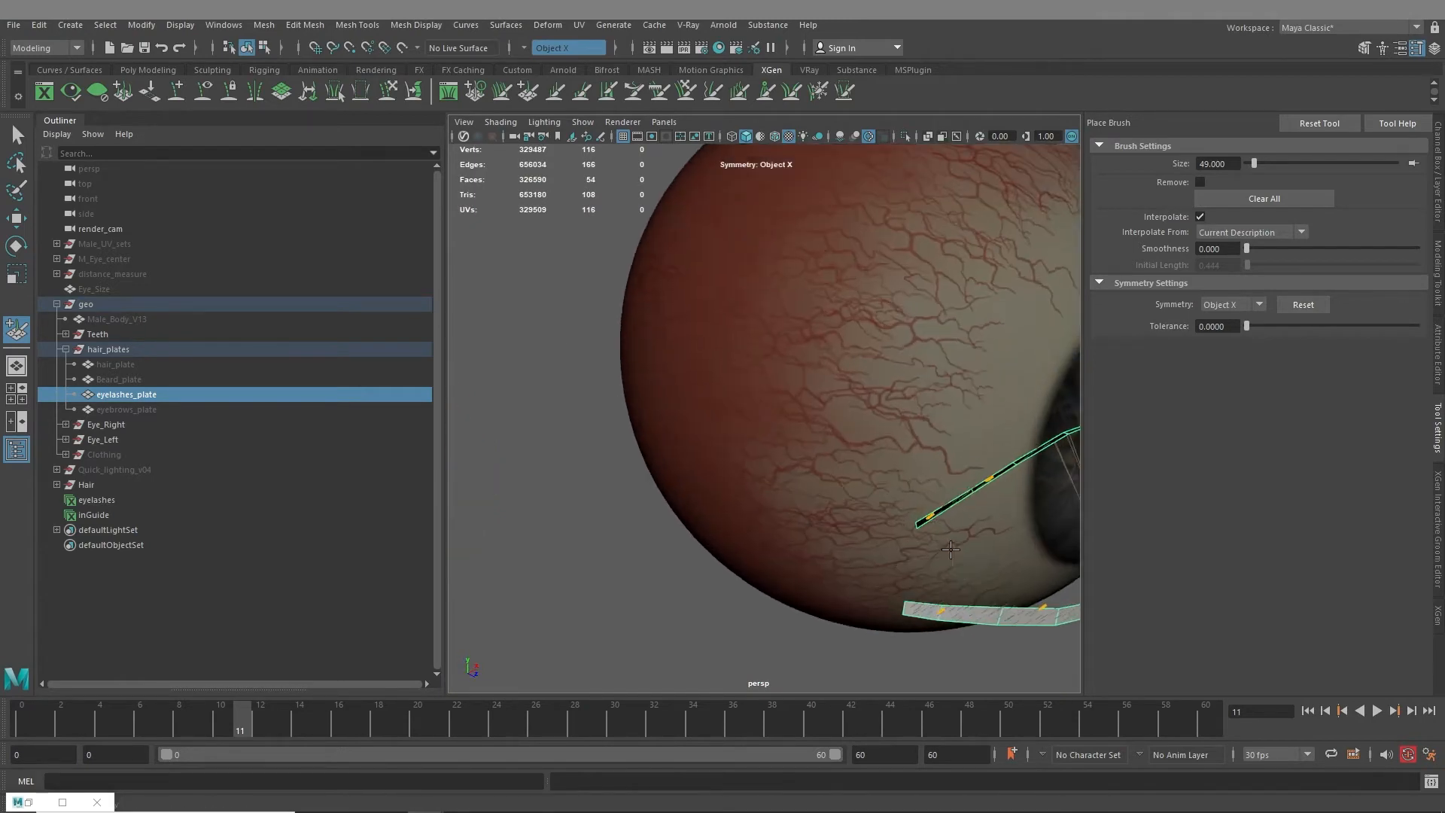
{"action": "middle_click_drag", "start_coordinate": [952, 551], "coordinate": [710, 458], "text": "alt"}
{"action": "left_click_drag", "start_coordinate": [711, 458], "coordinate": [585, 409], "text": "alt"}
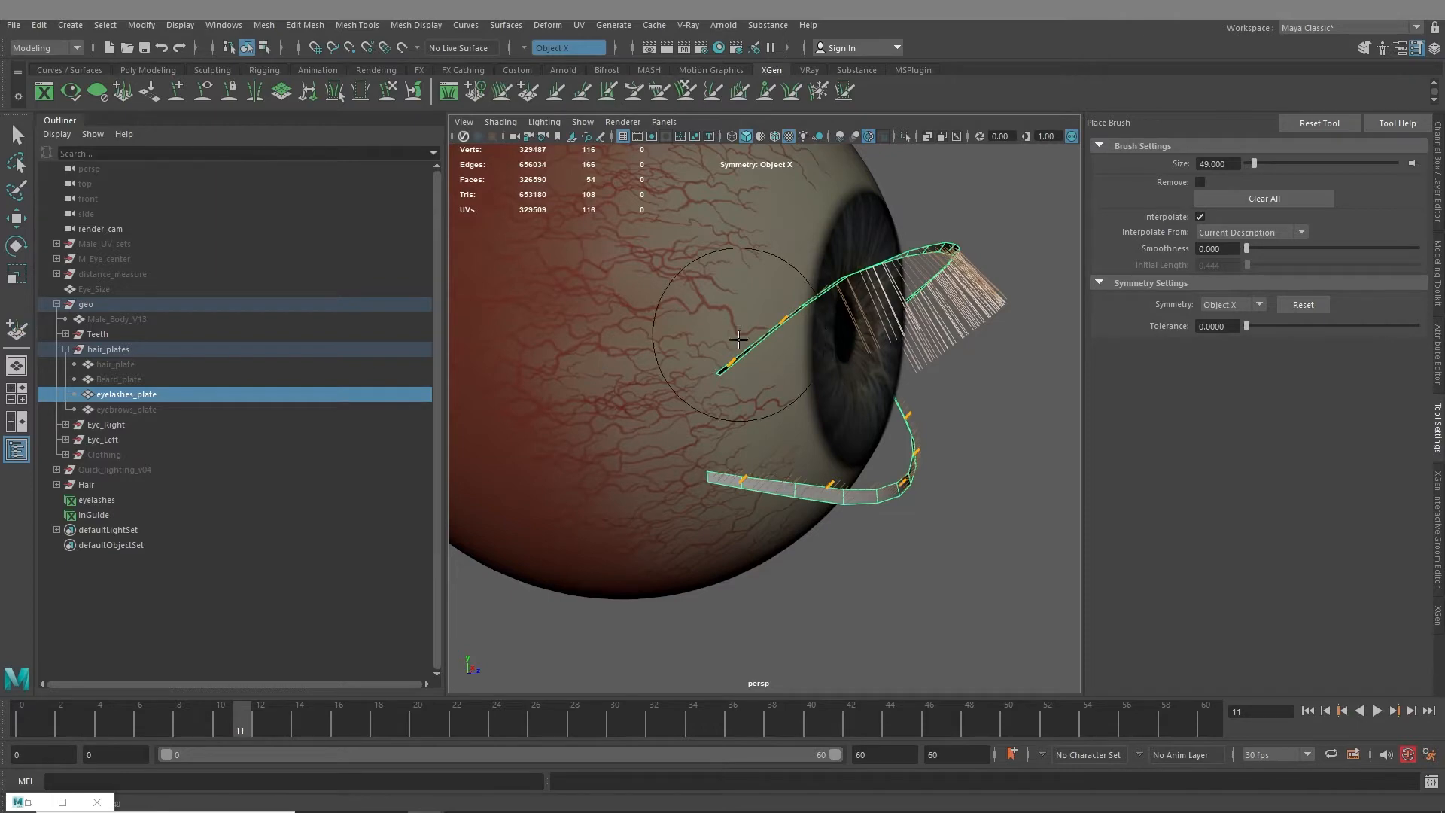
Comb the two guides at the inner end of the upper strip with the Comb Brush so they bend away from the plate
{"action": "key", "text": "y"}
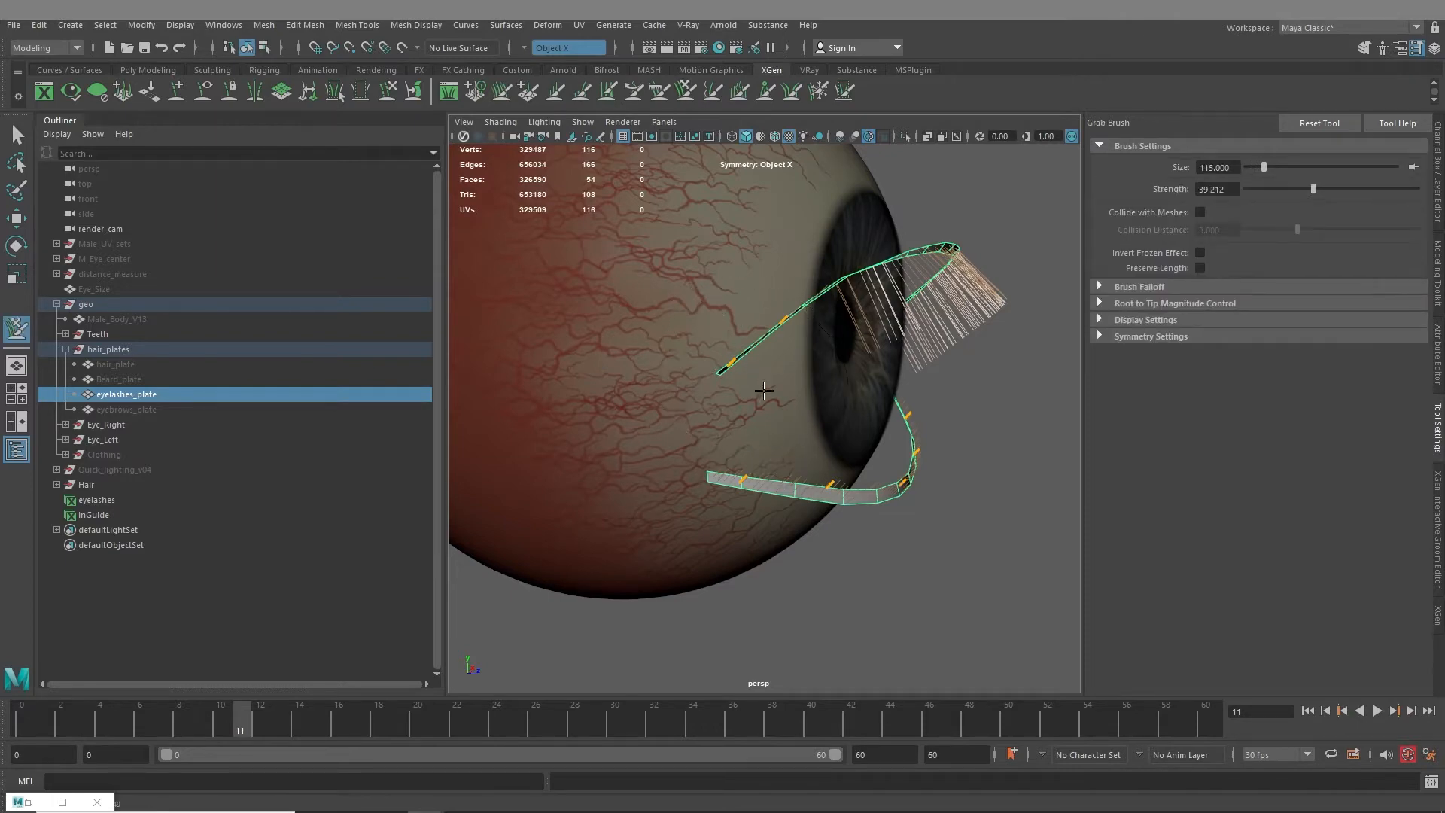
{"action": "left_click_drag", "start_coordinate": [764, 390], "coordinate": [742, 319], "text": "alt"}
{"action": "right_click_drag", "start_coordinate": [742, 320], "coordinate": [794, 397], "text": "alt"}
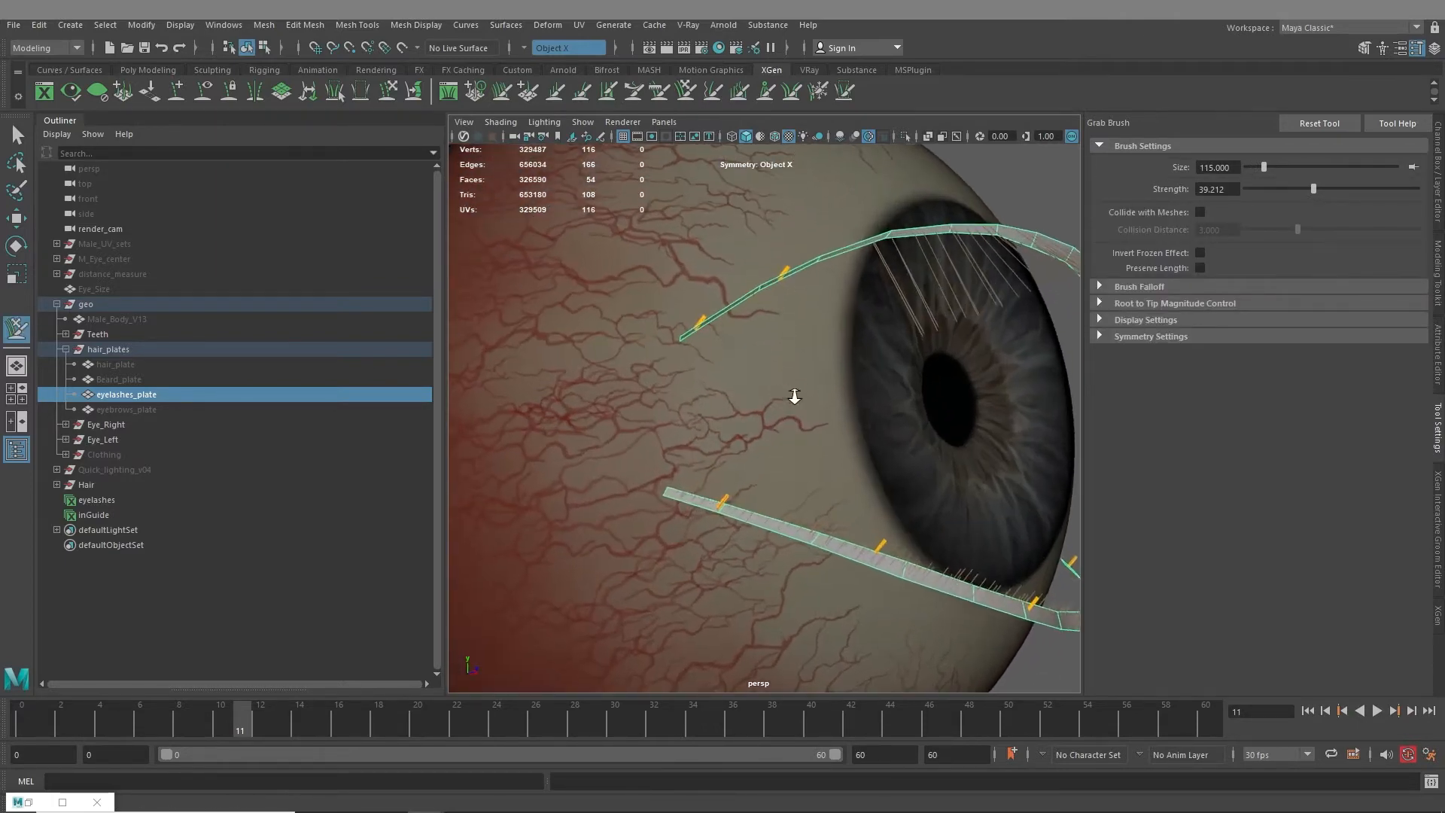
{"action": "left_click_drag", "start_coordinate": [794, 396], "coordinate": [817, 407], "text": "alt"}
{"action": "left_click", "coordinate": [660, 92]}
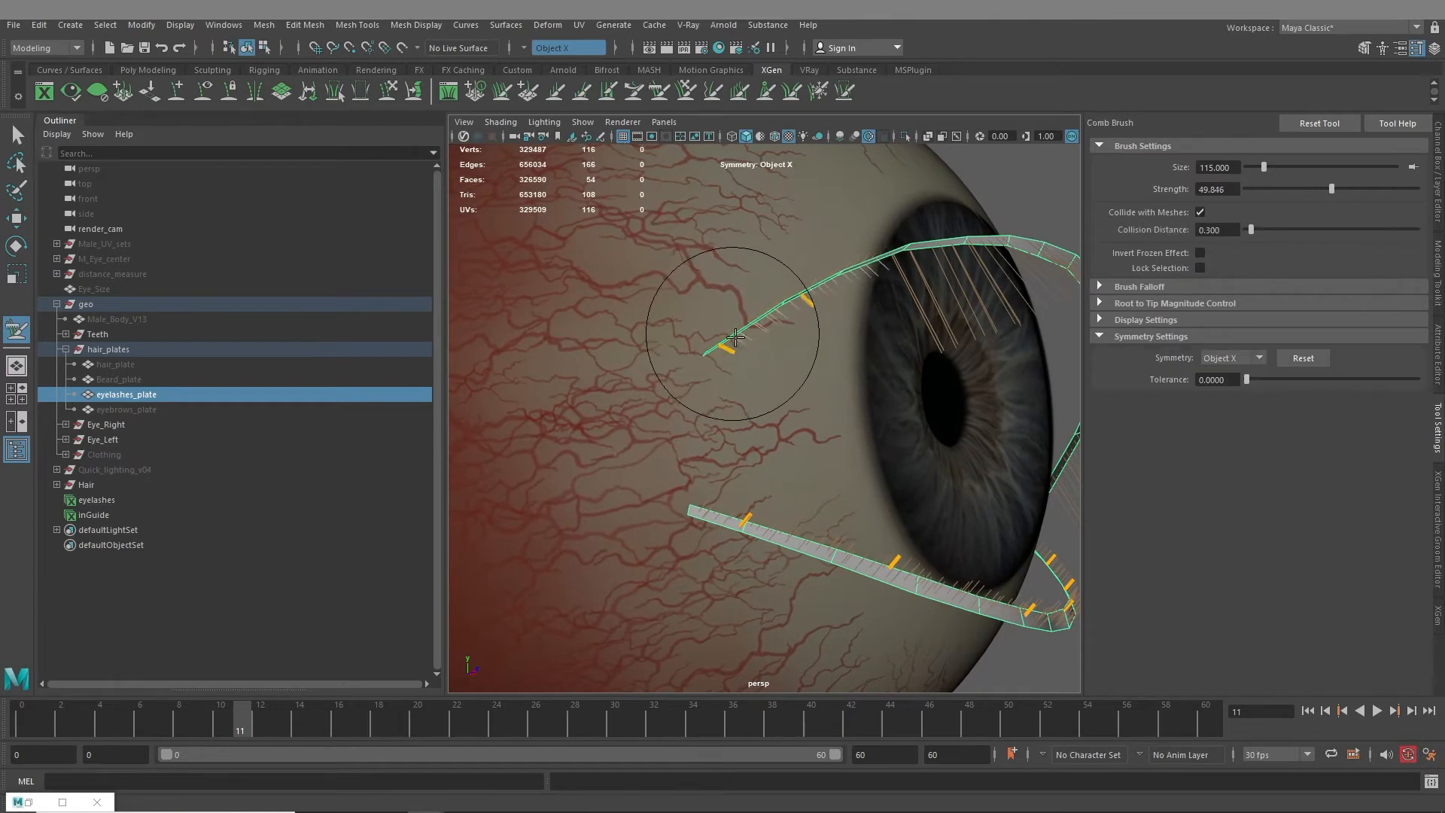
{"action": "right_click_drag", "start_coordinate": [851, 382], "coordinate": [607, 397], "text": "alt"}
{"action": "middle_click_drag", "start_coordinate": [607, 397], "coordinate": [783, 425], "text": "alt"}
{"action": "right_click_drag", "start_coordinate": [783, 425], "coordinate": [693, 429], "text": "alt"}
{"action": "middle_click_drag", "start_coordinate": [693, 429], "coordinate": [882, 452], "text": "alt"}
{"action": "left_click_drag", "start_coordinate": [883, 451], "coordinate": [723, 440], "text": "alt"}
{"action": "right_click_drag", "start_coordinate": [722, 441], "coordinate": [708, 474], "text": "alt"}
{"action": "middle_click_drag", "start_coordinate": [707, 474], "coordinate": [806, 509], "text": "alt"}
{"action": "right_click_drag", "start_coordinate": [807, 509], "coordinate": [817, 540], "text": "alt"}
{"action": "left_click_drag", "start_coordinate": [678, 456], "coordinate": [583, 419], "text": "alt"}
{"action": "middle_click_drag", "start_coordinate": [584, 419], "coordinate": [861, 246], "text": "alt"}
{"action": "middle_click_drag", "start_coordinate": [586, 383], "coordinate": [709, 375], "text": "alt"}
{"action": "right_click_drag", "start_coordinate": [681, 365], "coordinate": [700, 384], "text": "alt"}
{"action": "mouse_move", "coordinate": [602, 284]}
{"action": "left_mouse_down"}
{"action": "mouse_move", "coordinate": [584, 333]}
{"action": "mouse_move", "coordinate": [581, 313]}
{"action": "left_mouse_up"}
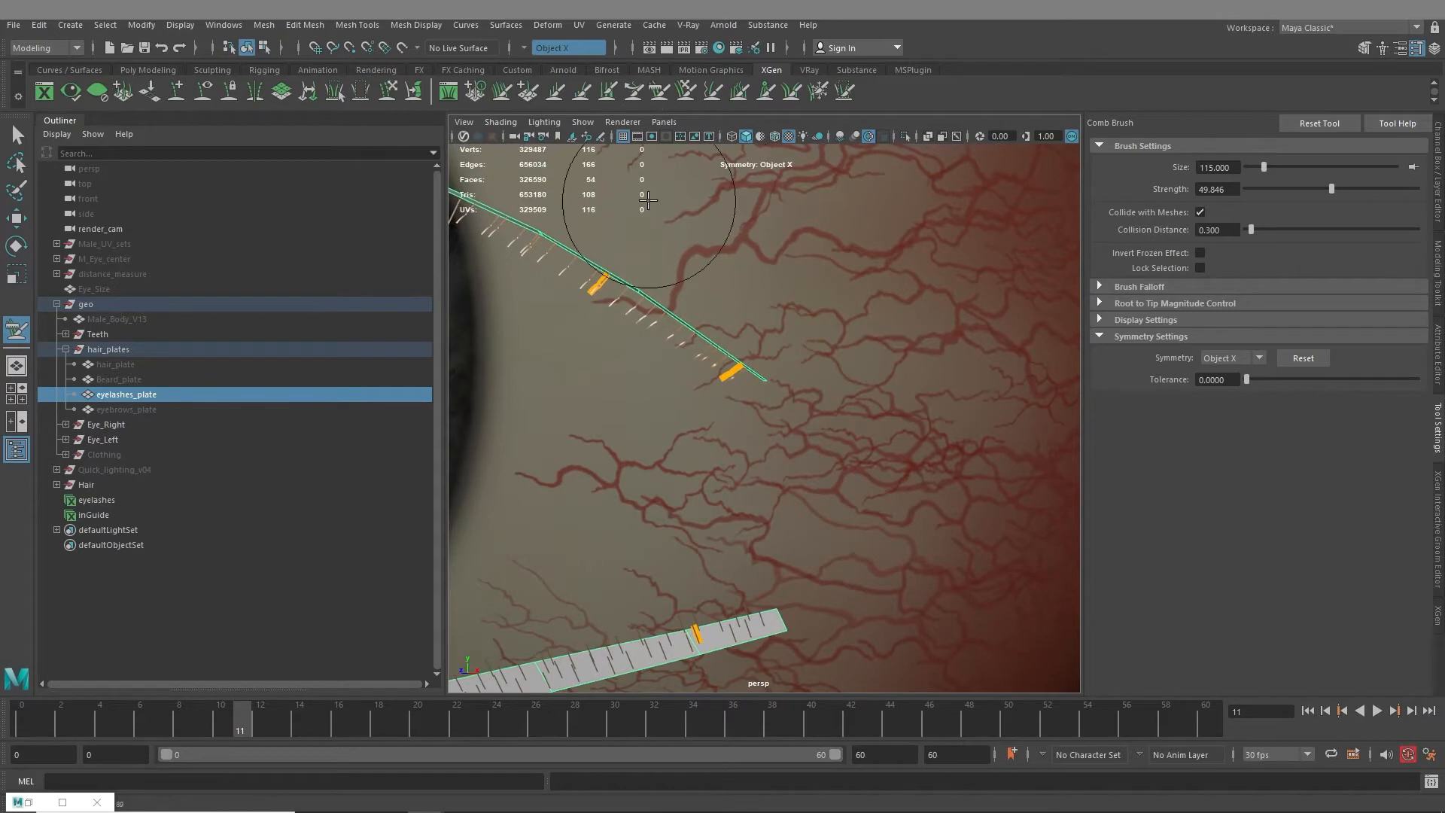
Examine the direction of the combed guides on the upper strip from several angles
{"action": "middle_click_drag", "start_coordinate": [656, 298], "coordinate": [730, 313], "text": "alt"}
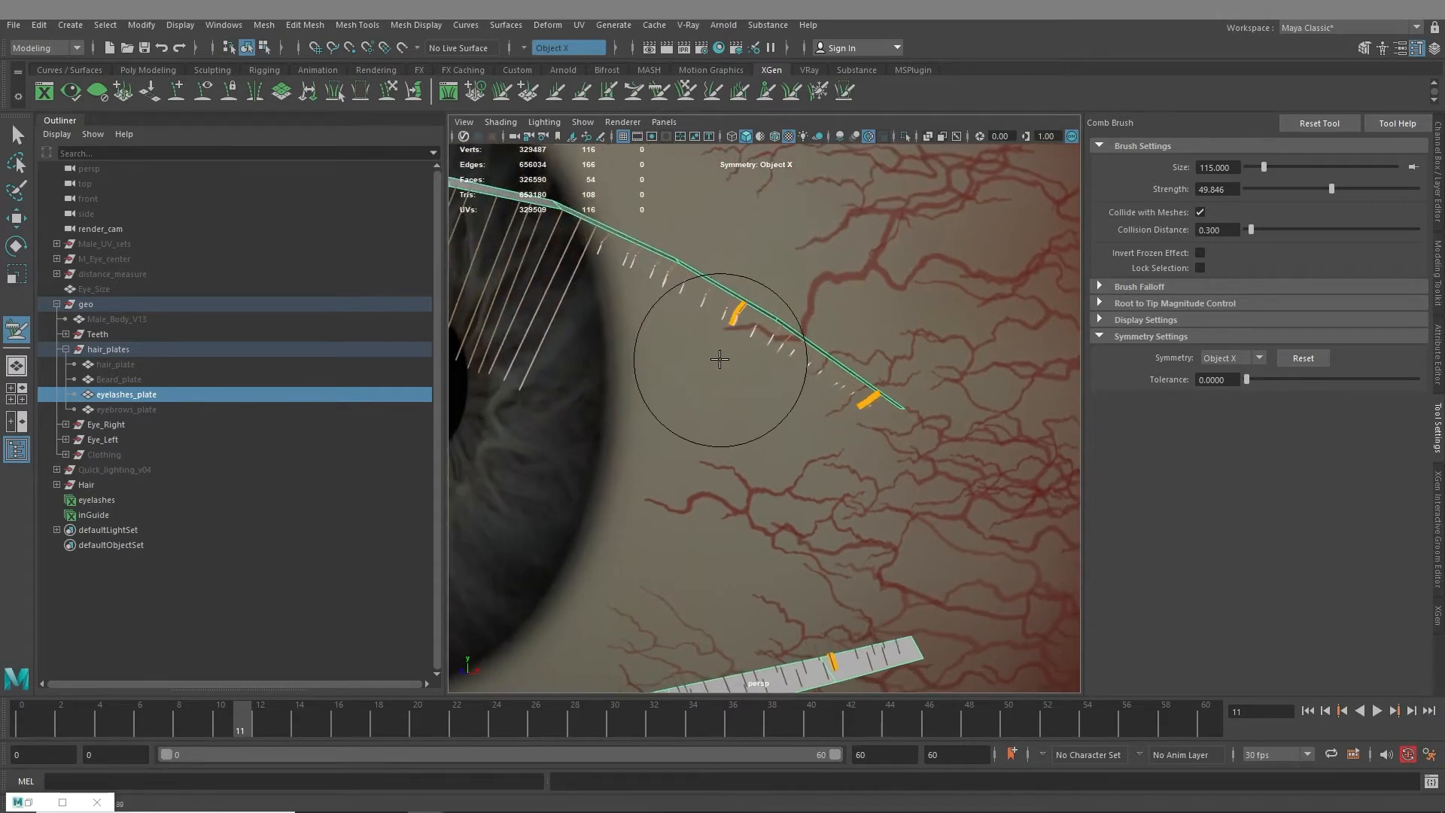
{"action": "right_click_drag", "start_coordinate": [794, 411], "coordinate": [711, 373], "text": "alt"}
{"action": "left_click_drag", "start_coordinate": [591, 387], "coordinate": [667, 404], "text": "alt"}
{"action": "middle_click_drag", "start_coordinate": [667, 404], "coordinate": [625, 294], "text": "alt"}
{"action": "left_click_drag", "start_coordinate": [711, 395], "coordinate": [721, 334], "text": "alt"}
{"action": "middle_click_drag", "start_coordinate": [721, 334], "coordinate": [677, 457], "text": "alt"}
{"action": "right_click_drag", "start_coordinate": [712, 407], "coordinate": [735, 397], "text": "alt"}
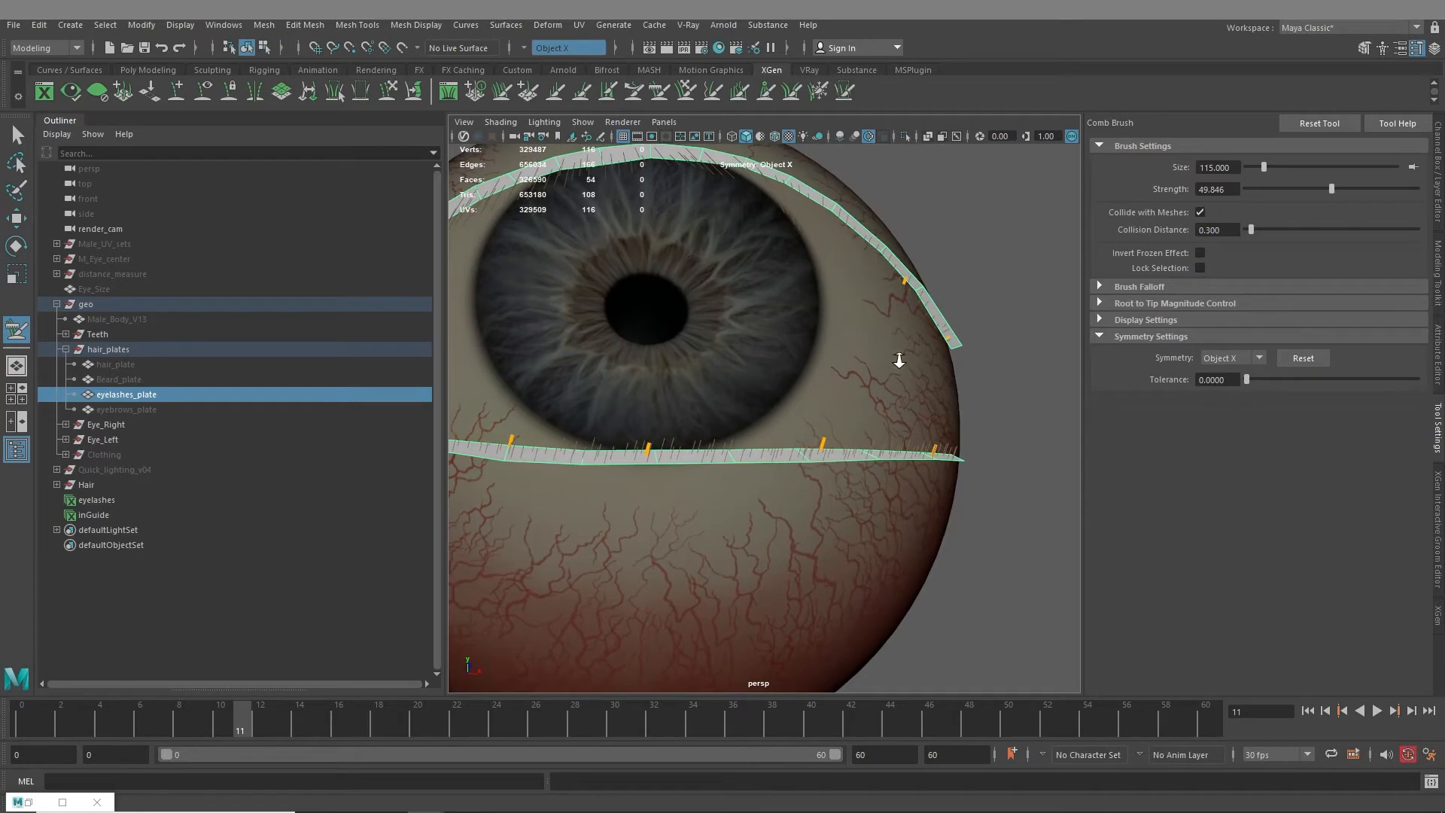
{"action": "right_click_drag", "start_coordinate": [92, 269], "coordinate": [32, 348], "text": "alt"}
{"action": "middle_click_drag", "start_coordinate": [754, 358], "coordinate": [733, 412], "text": "alt"}
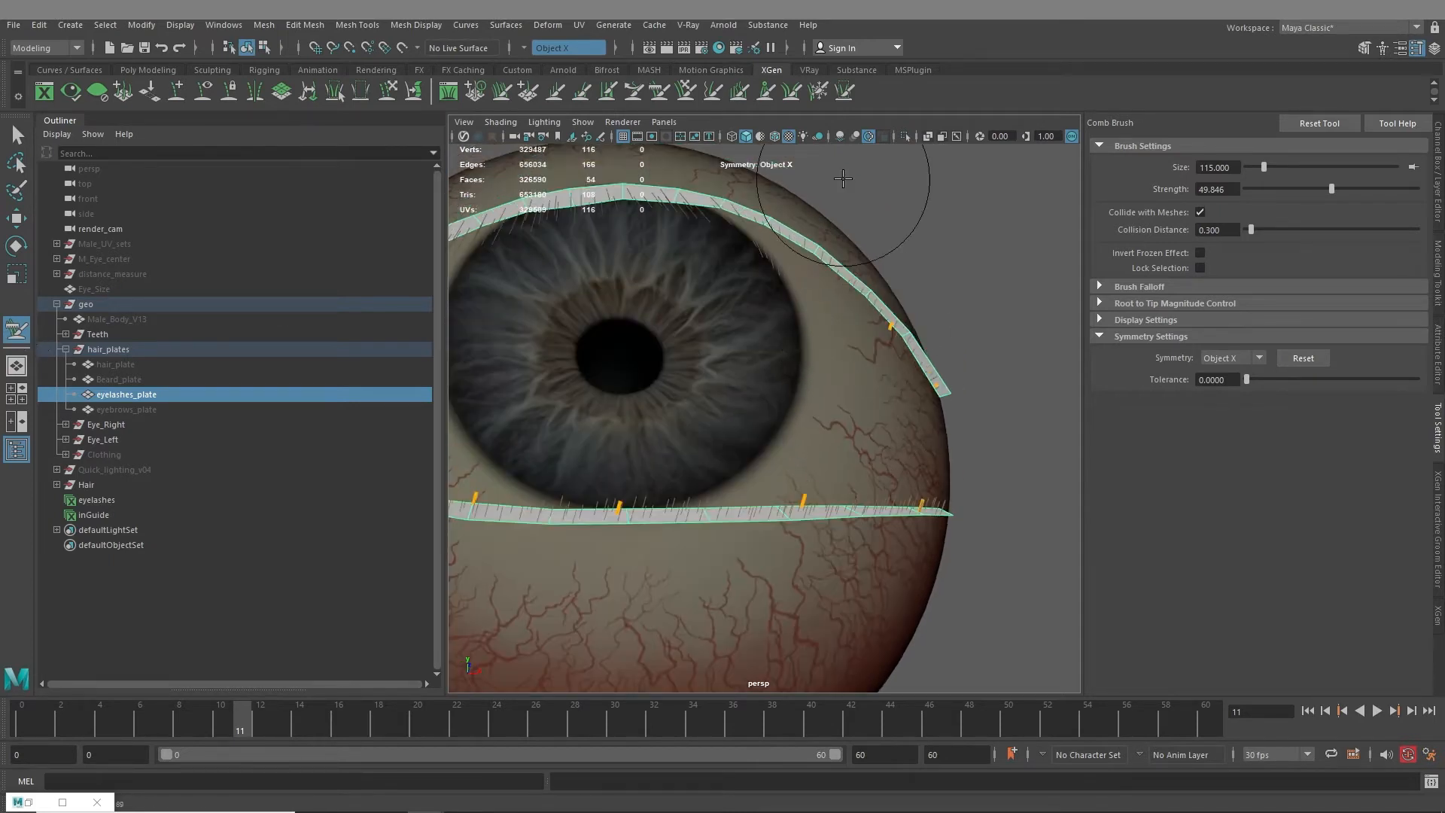
Reactivate the Place Brush from the inGuide_base1 attributes
{"action": "left_click", "coordinate": [657, 93]}
{"action": "left_click", "coordinate": [1438, 346]}
{"action": "left_click", "coordinate": [1437, 473]}
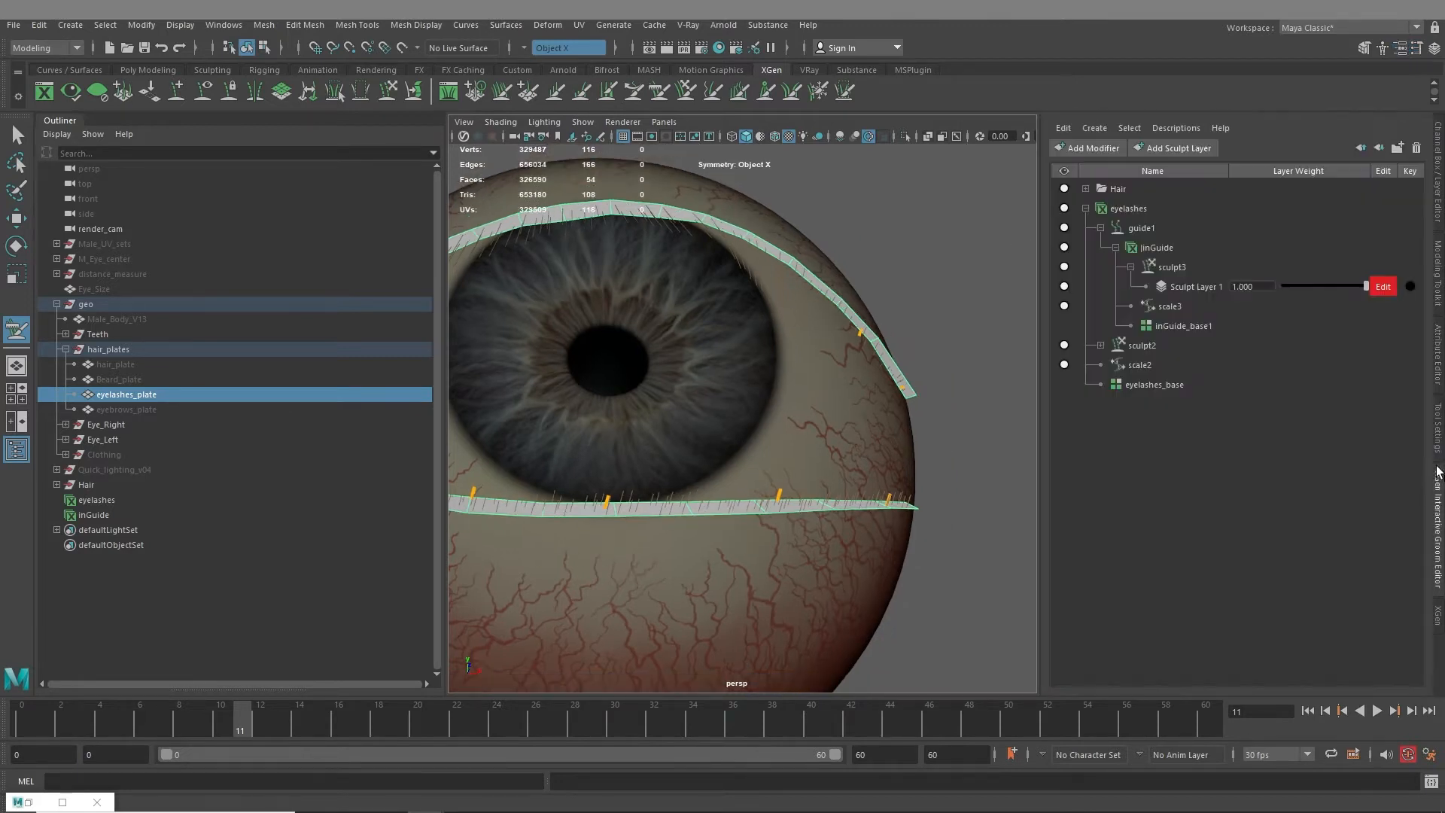
{"action": "left_click", "coordinate": [1436, 443]}
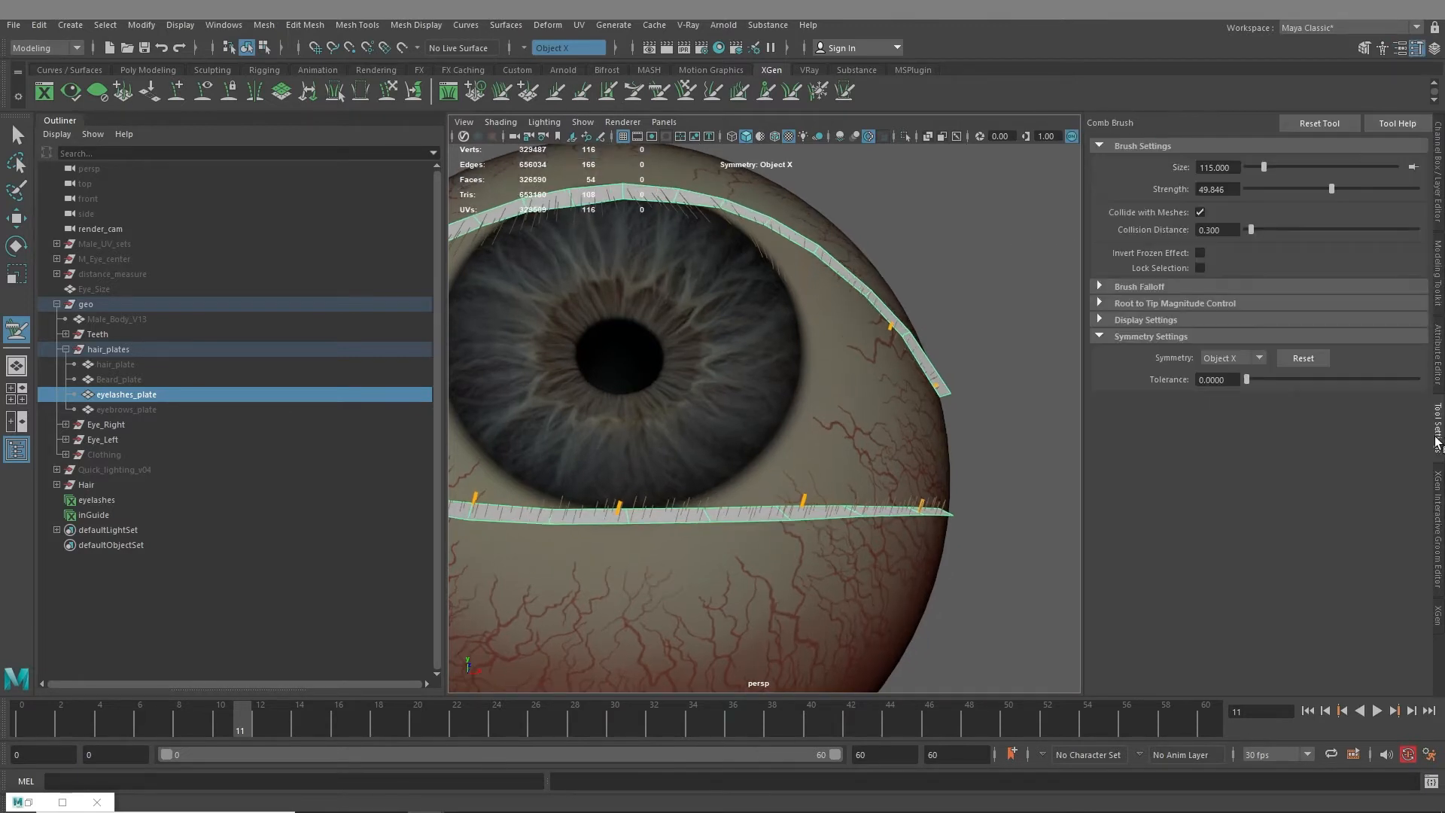
{"action": "left_click", "coordinate": [1438, 361]}
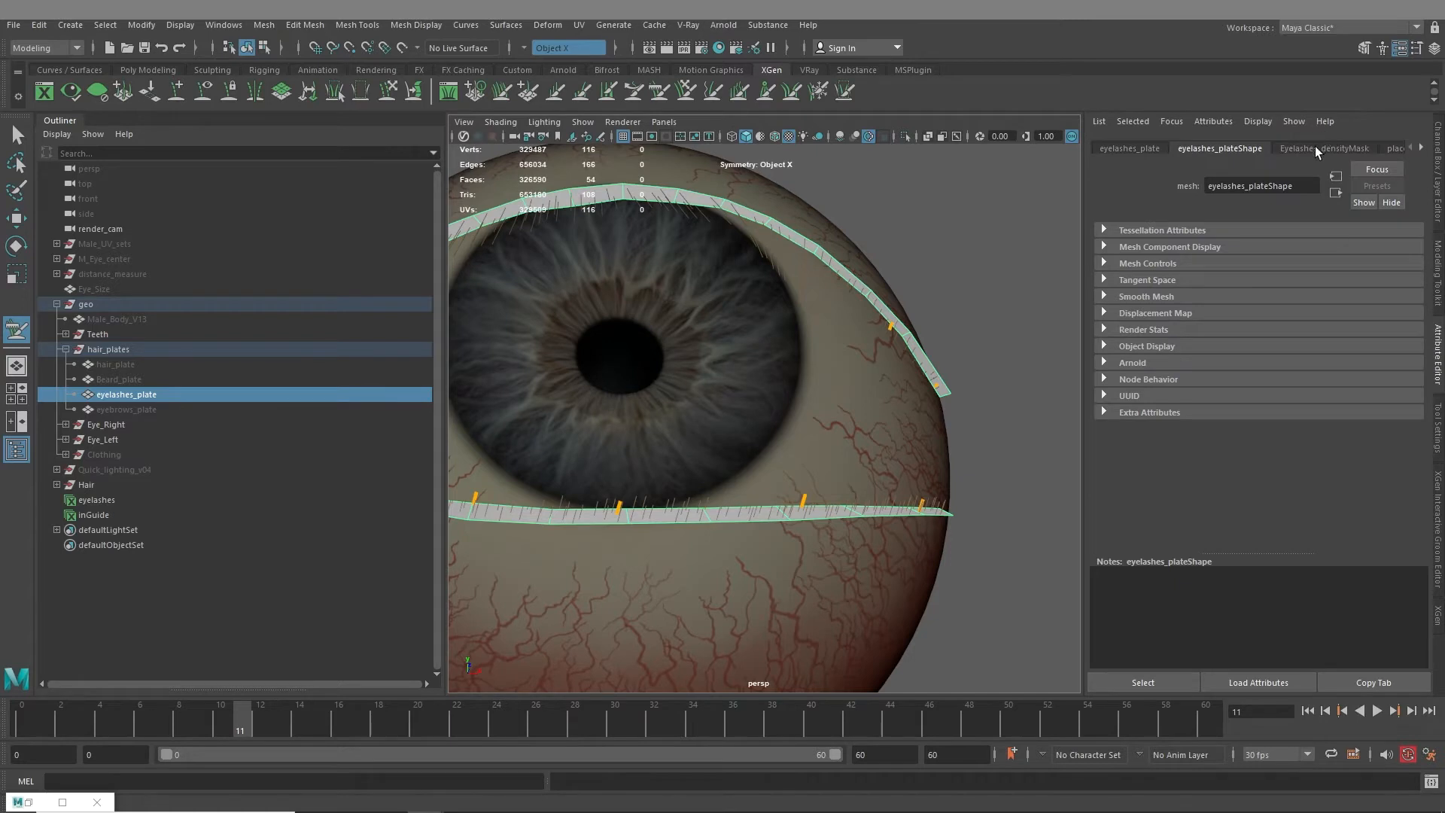
{"action": "left_click", "coordinate": [1316, 146]}
{"action": "scroll", "coordinate": [1325, 143], "scroll_direction": "down", "scroll_amount": 2}
{"action": "left_click", "coordinate": [1308, 143]}
{"action": "left_click", "coordinate": [1357, 149]}
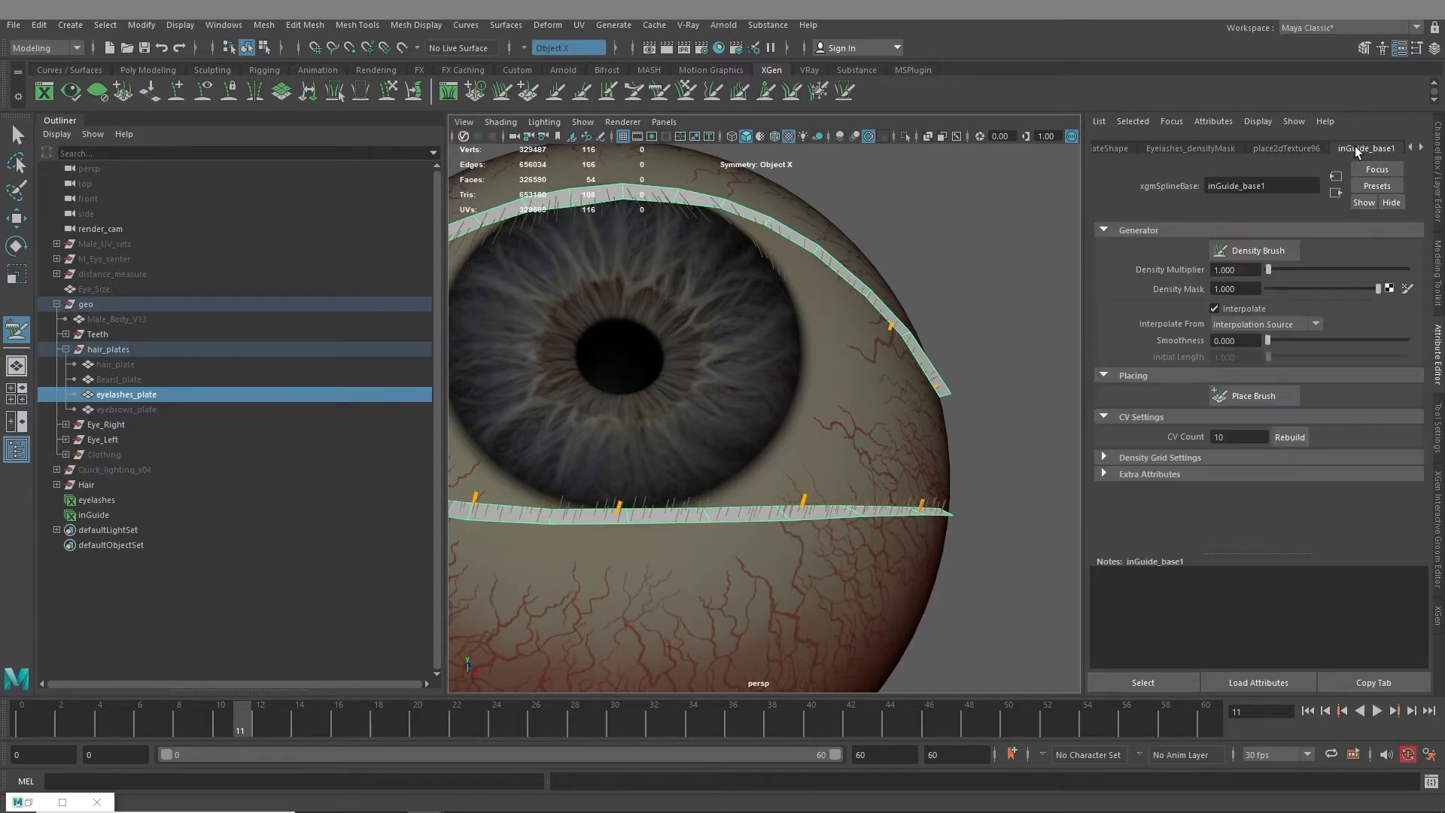
{"action": "left_click", "coordinate": [1244, 396]}
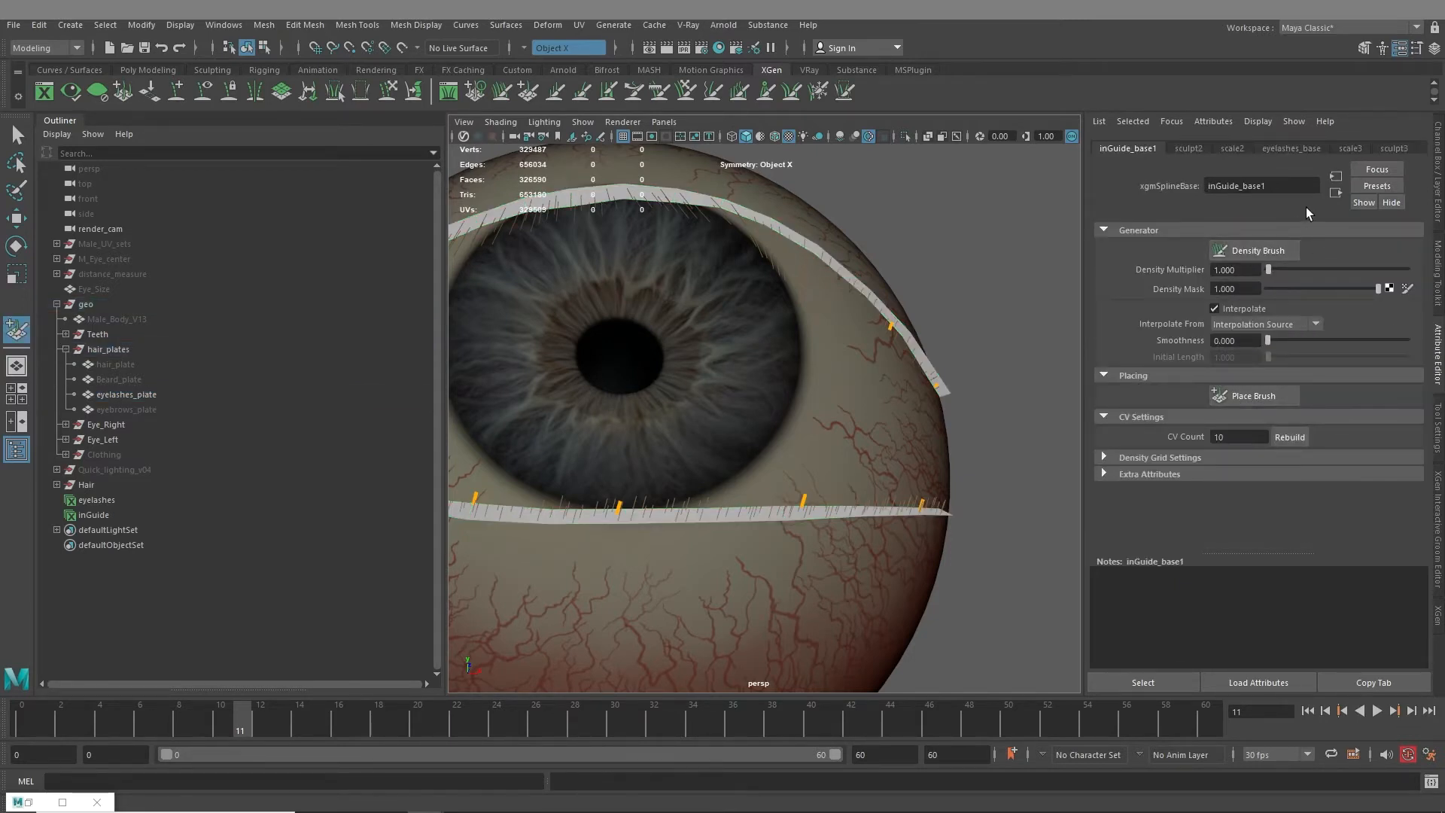
Place guides at spaced intervals along the middle of the upper strip, above the iris
{"action": "middle_click_drag", "start_coordinate": [759, 243], "coordinate": [767, 327], "text": "alt"}
{"action": "right_click_drag", "start_coordinate": [767, 328], "coordinate": [800, 361], "text": "alt"}
{"action": "left_click_drag", "start_coordinate": [800, 361], "coordinate": [806, 328], "text": "alt"}
{"action": "middle_click_drag", "start_coordinate": [806, 327], "coordinate": [793, 476], "text": "alt"}
{"action": "middle_click_drag", "start_coordinate": [857, 290], "coordinate": [933, 331], "text": "alt"}
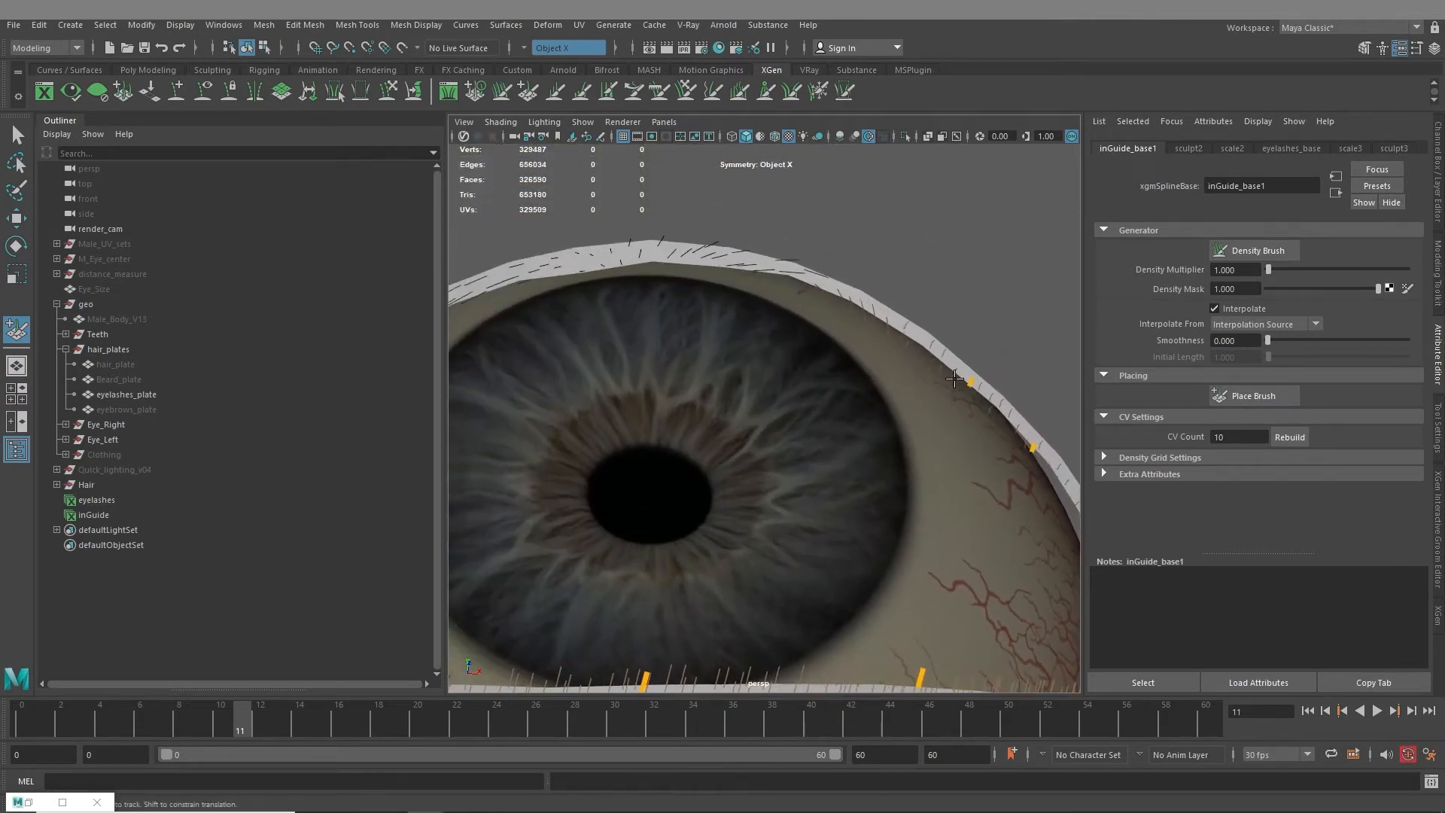
{"action": "middle_click_drag", "start_coordinate": [785, 269], "coordinate": [946, 329], "text": "alt"}
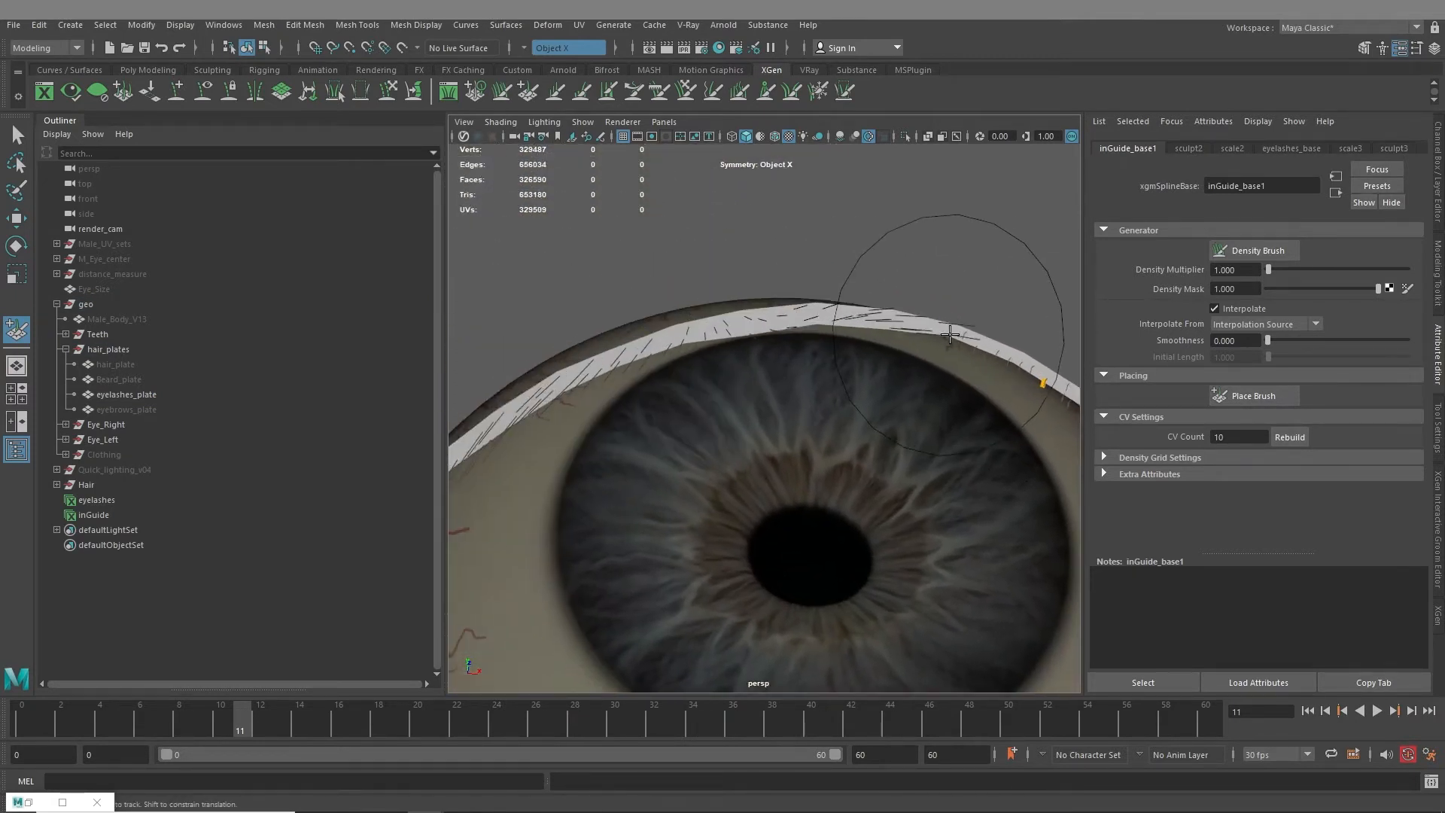
{"action": "left_click", "coordinate": [947, 331]}
{"action": "left_click", "coordinate": [837, 316]}
Continue placing guides along the upper strip towards and at its outer end
{"action": "middle_click_drag", "start_coordinate": [760, 312], "coordinate": [828, 298], "text": "alt"}
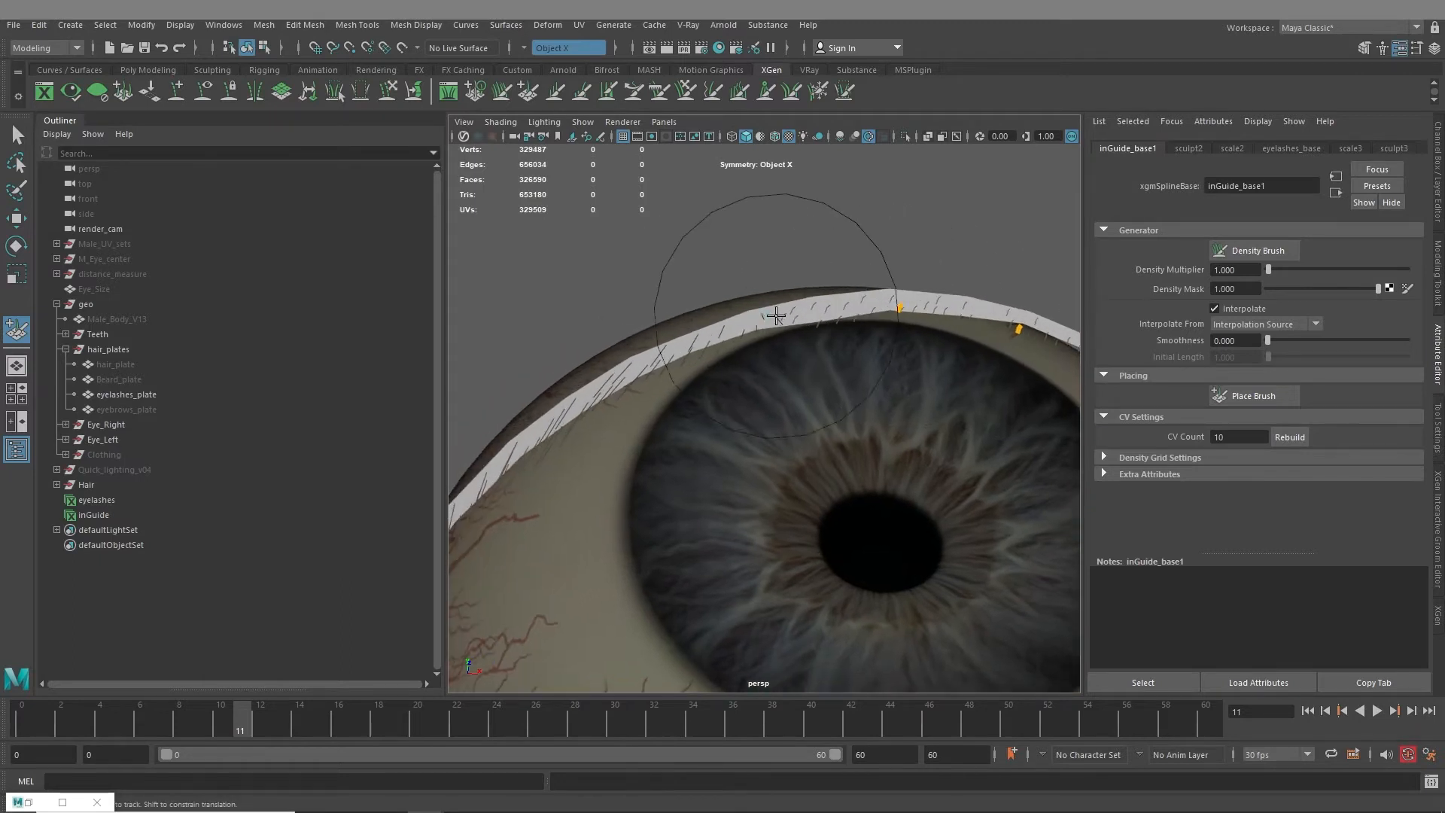
{"action": "left_click", "coordinate": [775, 314]}
{"action": "middle_click_drag", "start_coordinate": [701, 341], "coordinate": [786, 302], "text": "alt"}
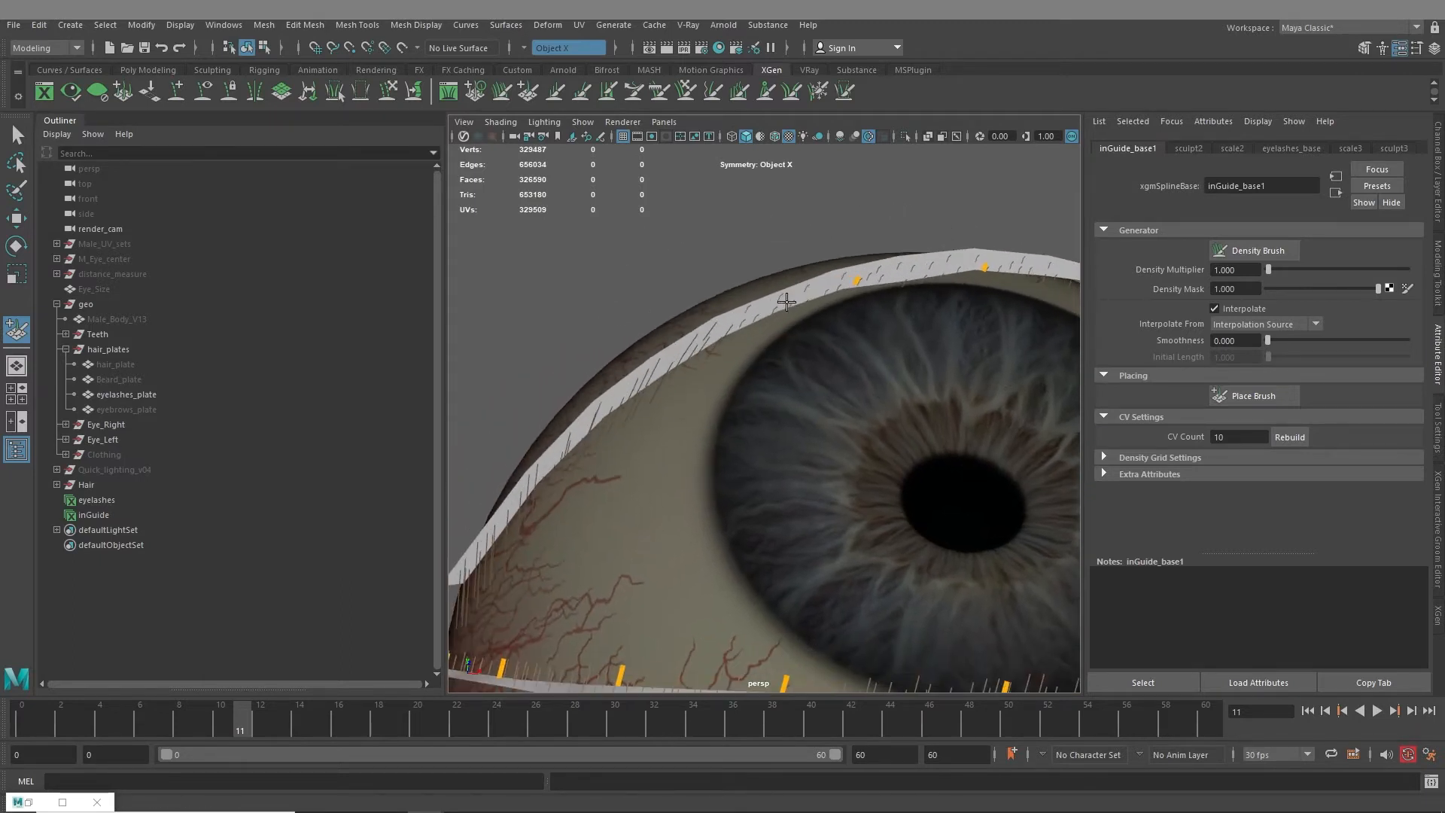
{"action": "middle_click_drag", "start_coordinate": [564, 387], "coordinate": [661, 353], "text": "alt"}
{"action": "left_click", "coordinate": [627, 387]}
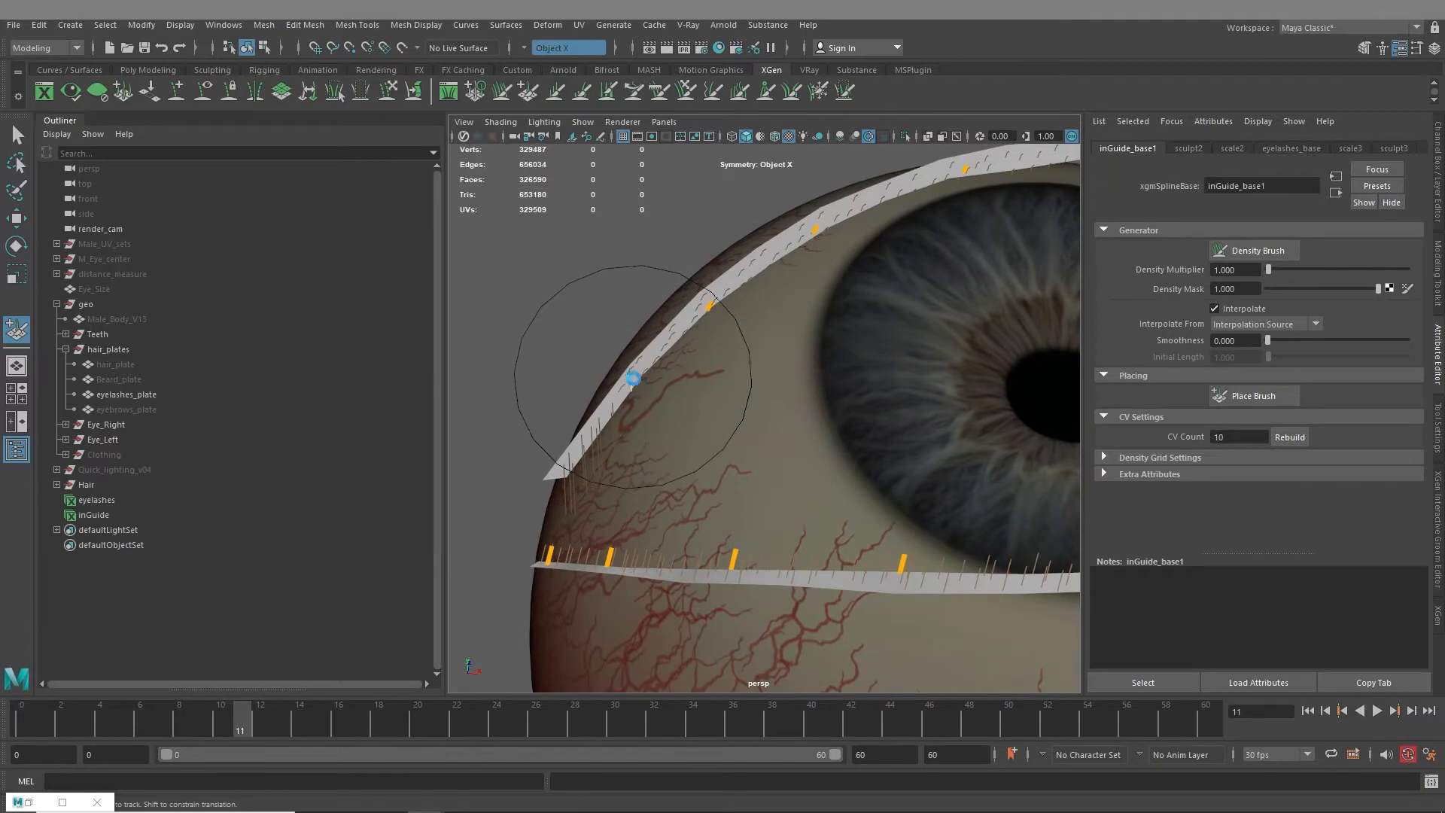
{"action": "left_click", "coordinate": [562, 469]}
Examine the placed guides on the upper and lower strips of both eyes from the front and side
{"action": "right_click_drag", "start_coordinate": [562, 469], "coordinate": [459, 465], "text": "alt"}
{"action": "middle_click_drag", "start_coordinate": [994, 286], "coordinate": [630, 350], "text": "alt"}
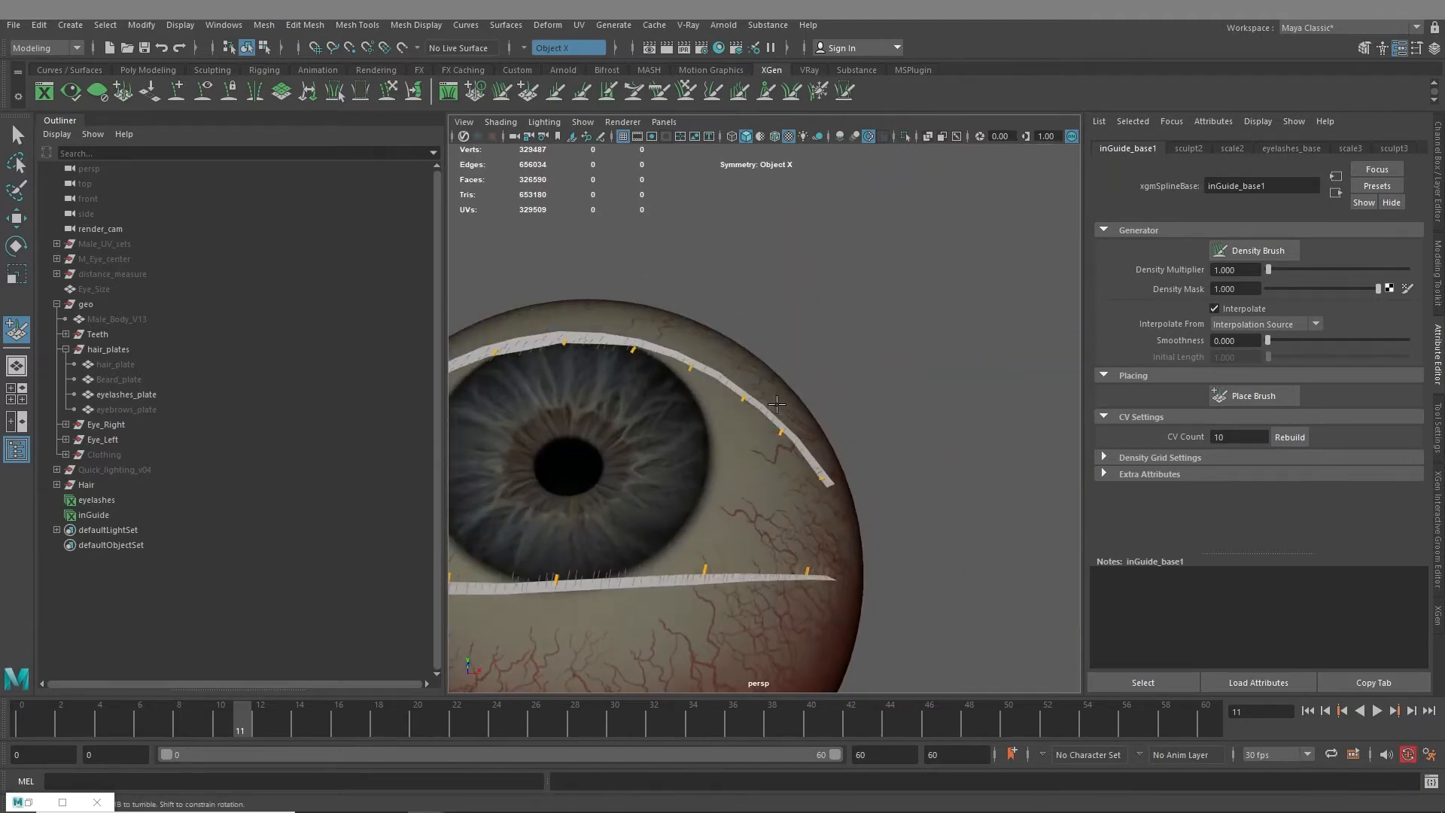
{"action": "right_click_drag", "start_coordinate": [719, 421], "coordinate": [830, 450], "text": "alt"}
{"action": "middle_click_drag", "start_coordinate": [778, 443], "coordinate": [947, 507], "text": "alt"}
{"action": "right_click_drag", "start_coordinate": [947, 507], "coordinate": [817, 471], "text": "alt"}
{"action": "middle_click_drag", "start_coordinate": [816, 466], "coordinate": [510, 425], "text": "alt"}
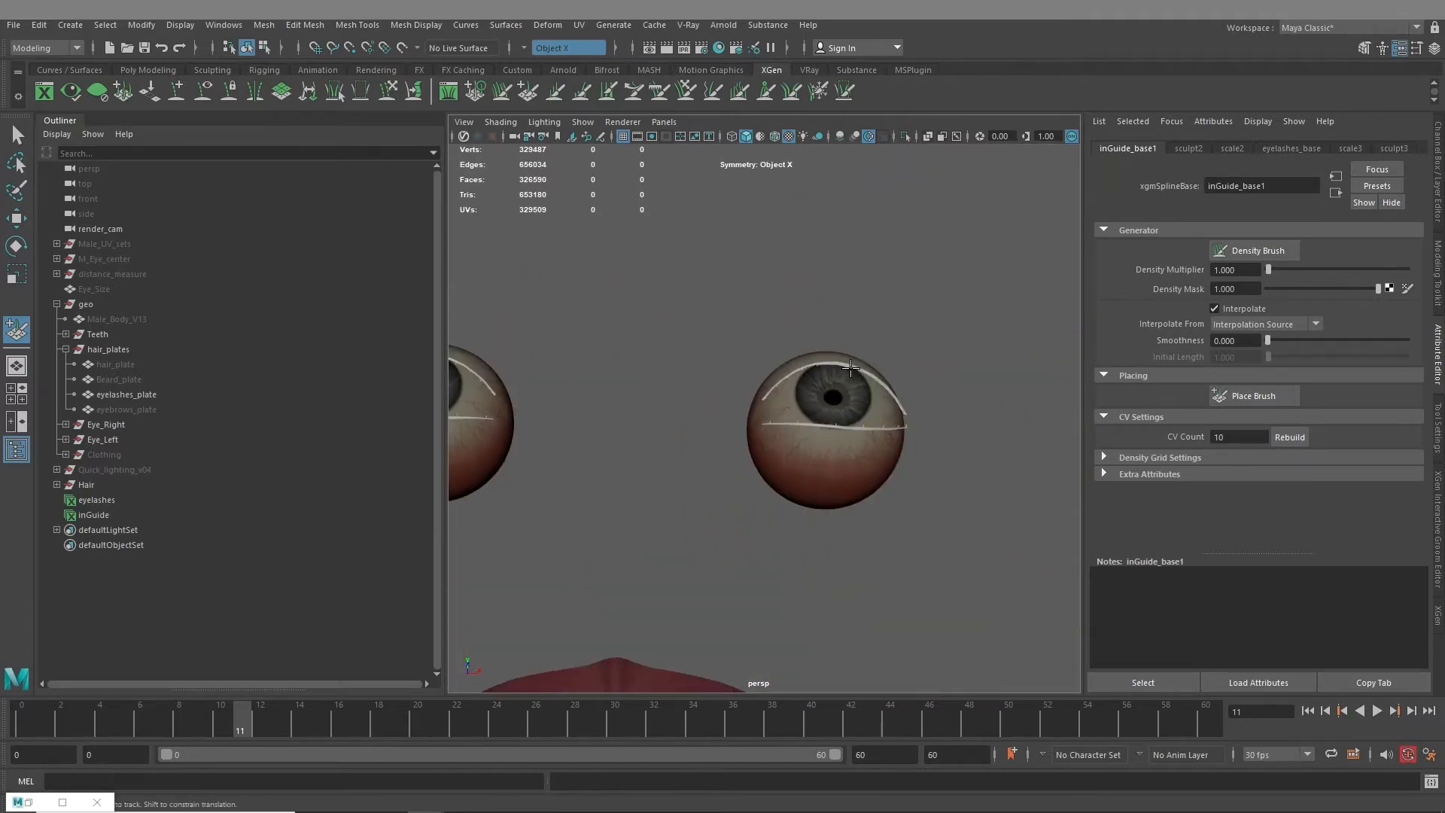
{"action": "middle_click_drag", "start_coordinate": [851, 331], "coordinate": [730, 312], "text": "alt"}
{"action": "right_click_drag", "start_coordinate": [731, 391], "coordinate": [899, 496], "text": "alt"}
{"action": "middle_click_drag", "start_coordinate": [638, 320], "coordinate": [879, 445], "text": "alt"}
{"action": "right_click_drag", "start_coordinate": [738, 421], "coordinate": [795, 486], "text": "alt"}
{"action": "left_click_drag", "start_coordinate": [752, 324], "coordinate": [840, 553], "text": "alt"}
{"action": "middle_click_drag", "start_coordinate": [850, 572], "coordinate": [776, 375], "text": "alt"}
{"action": "right_click_drag", "start_coordinate": [775, 374], "coordinate": [663, 388], "text": "alt"}
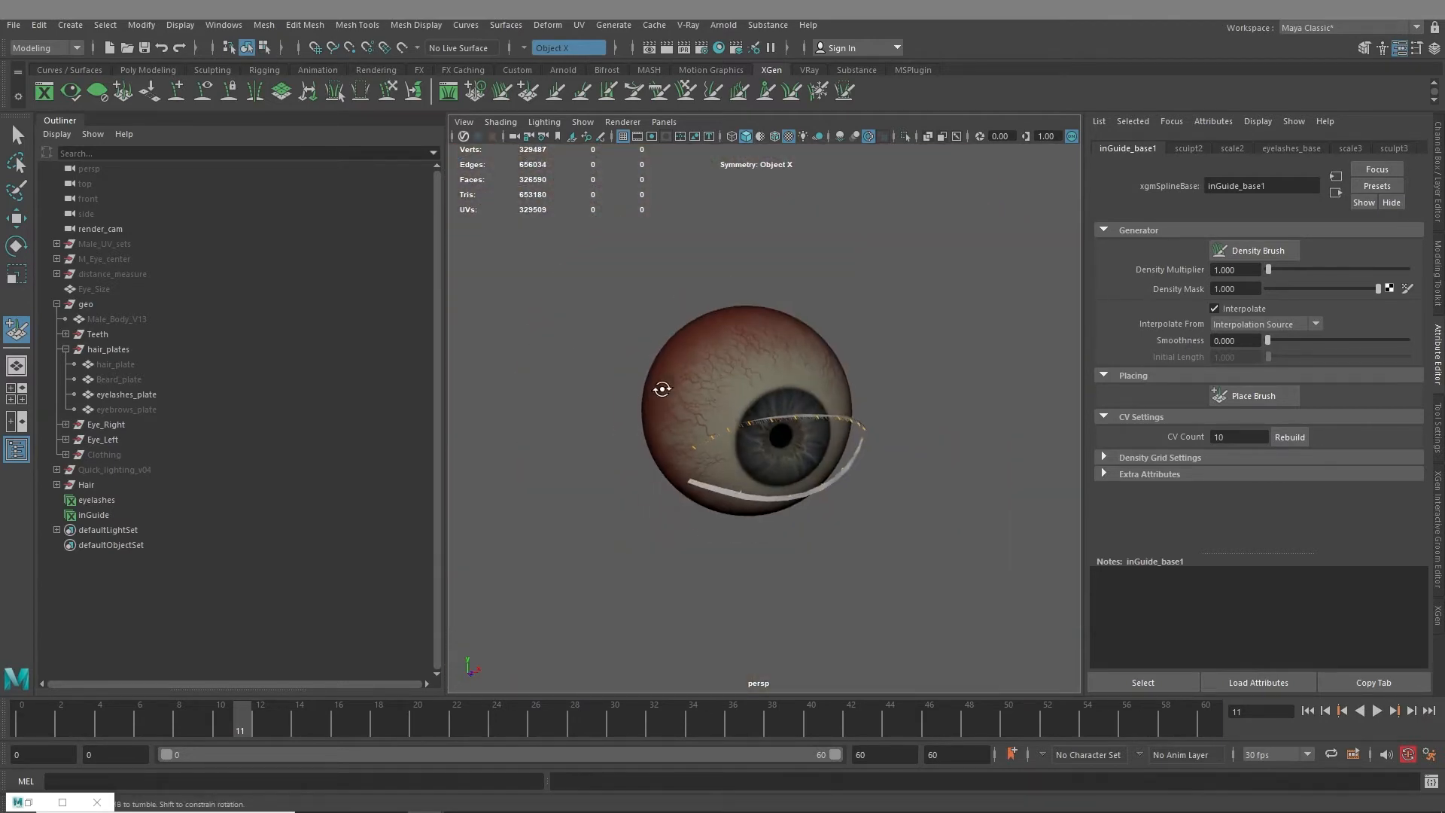
{"action": "middle_click_drag", "start_coordinate": [662, 388], "coordinate": [801, 372], "text": "alt"}
{"action": "middle_click_drag", "start_coordinate": [552, 439], "coordinate": [795, 454], "text": "alt"}
{"action": "left_click_drag", "start_coordinate": [745, 423], "coordinate": [799, 458], "text": "alt"}
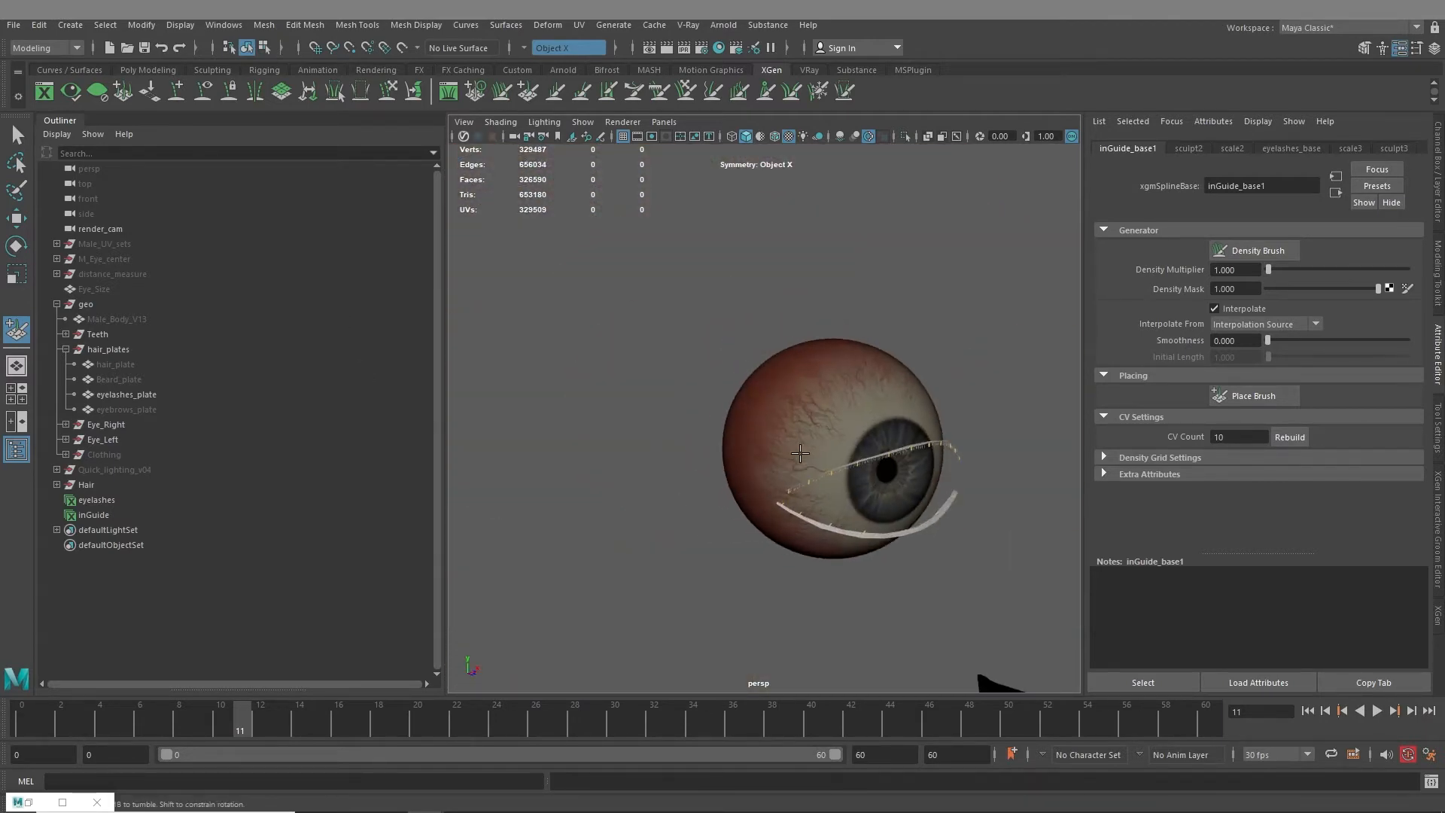
Lengthen all the eyelash guides by flooding them with the Length Brush, using the Scale operation and an increment of 0.100
{"action": "middle_click_drag", "start_coordinate": [799, 458], "coordinate": [592, 426], "text": "alt"}
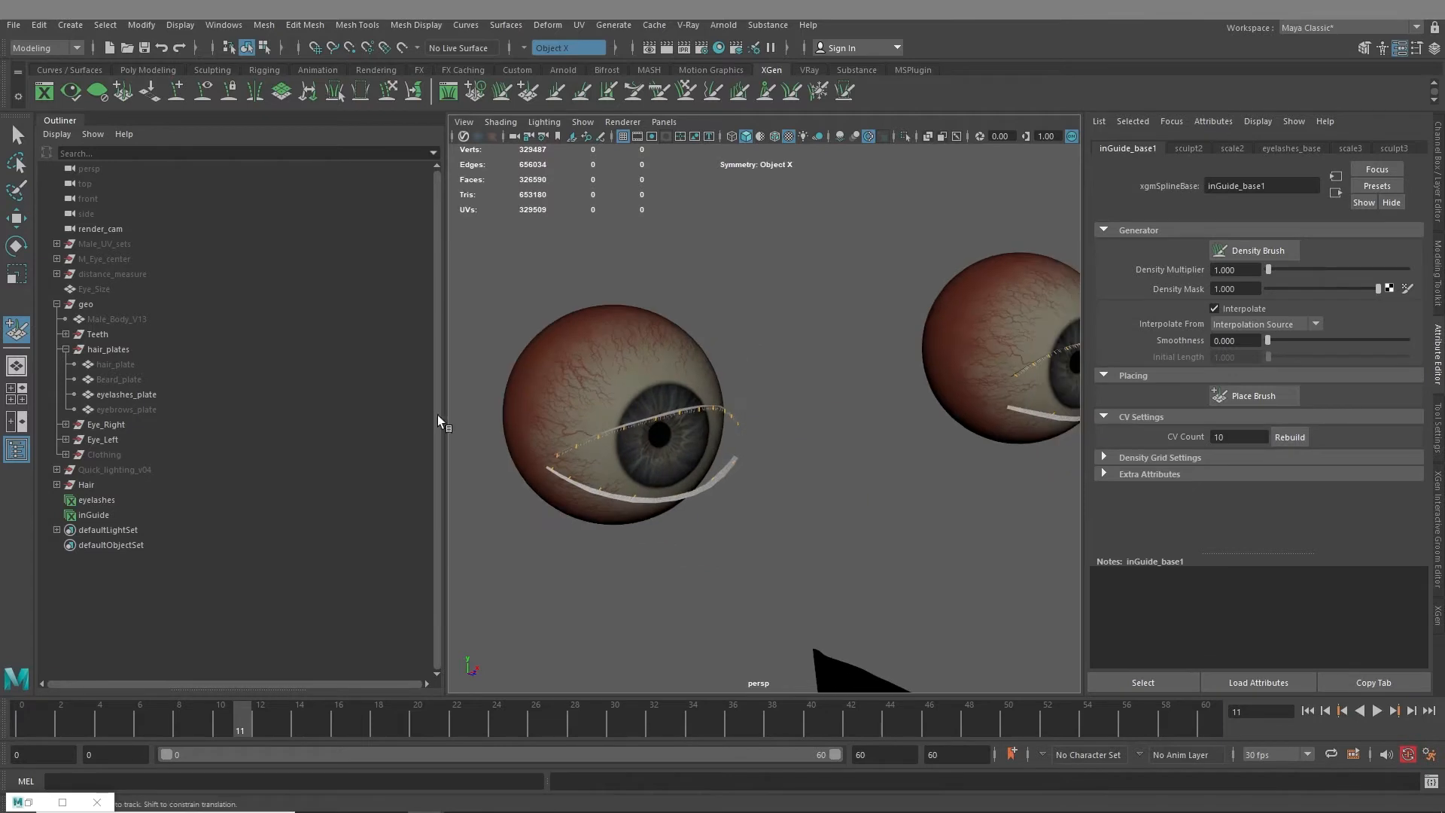
{"action": "left_click", "coordinate": [1439, 497]}
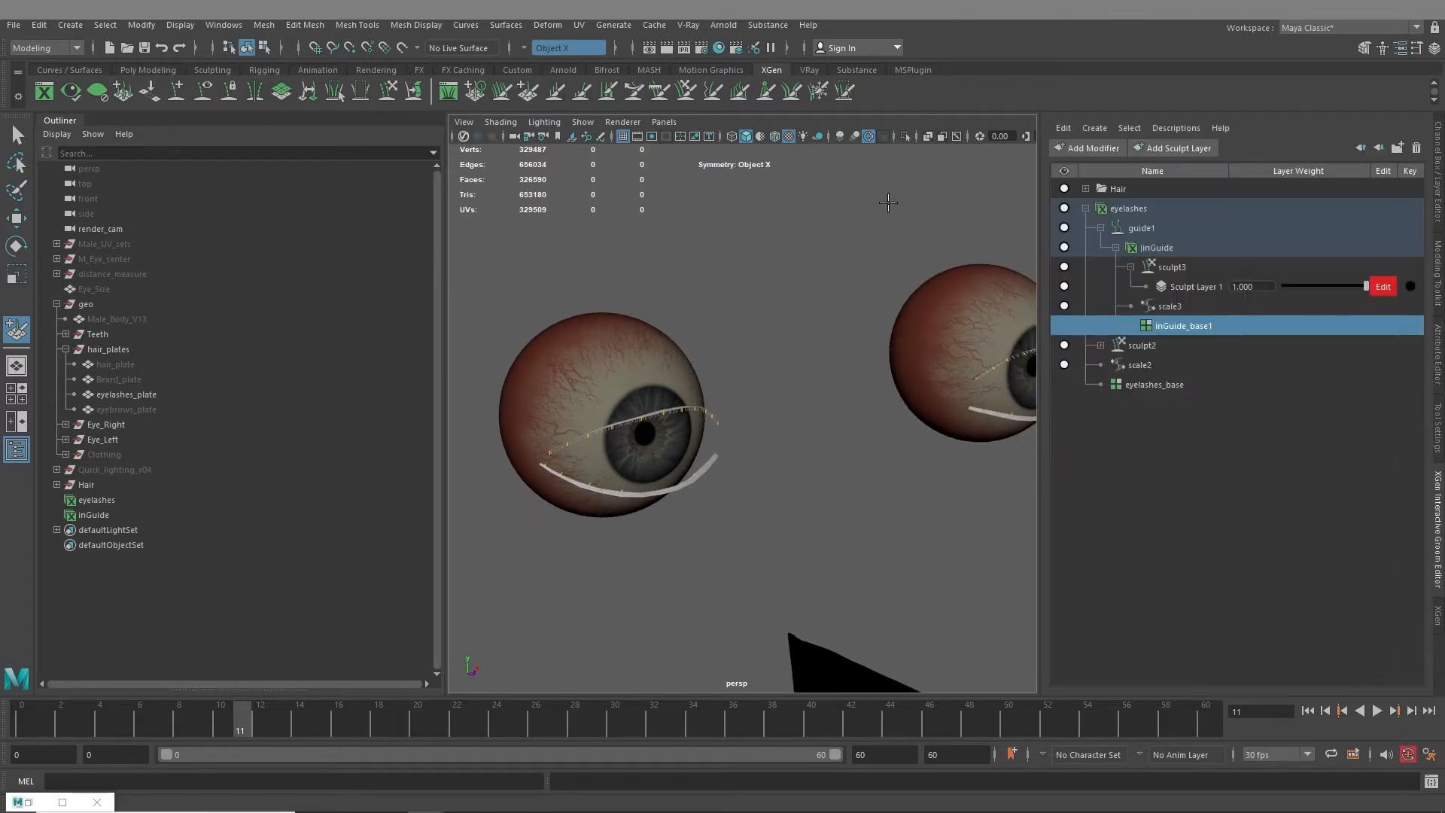
{"action": "left_click", "coordinate": [1438, 431]}
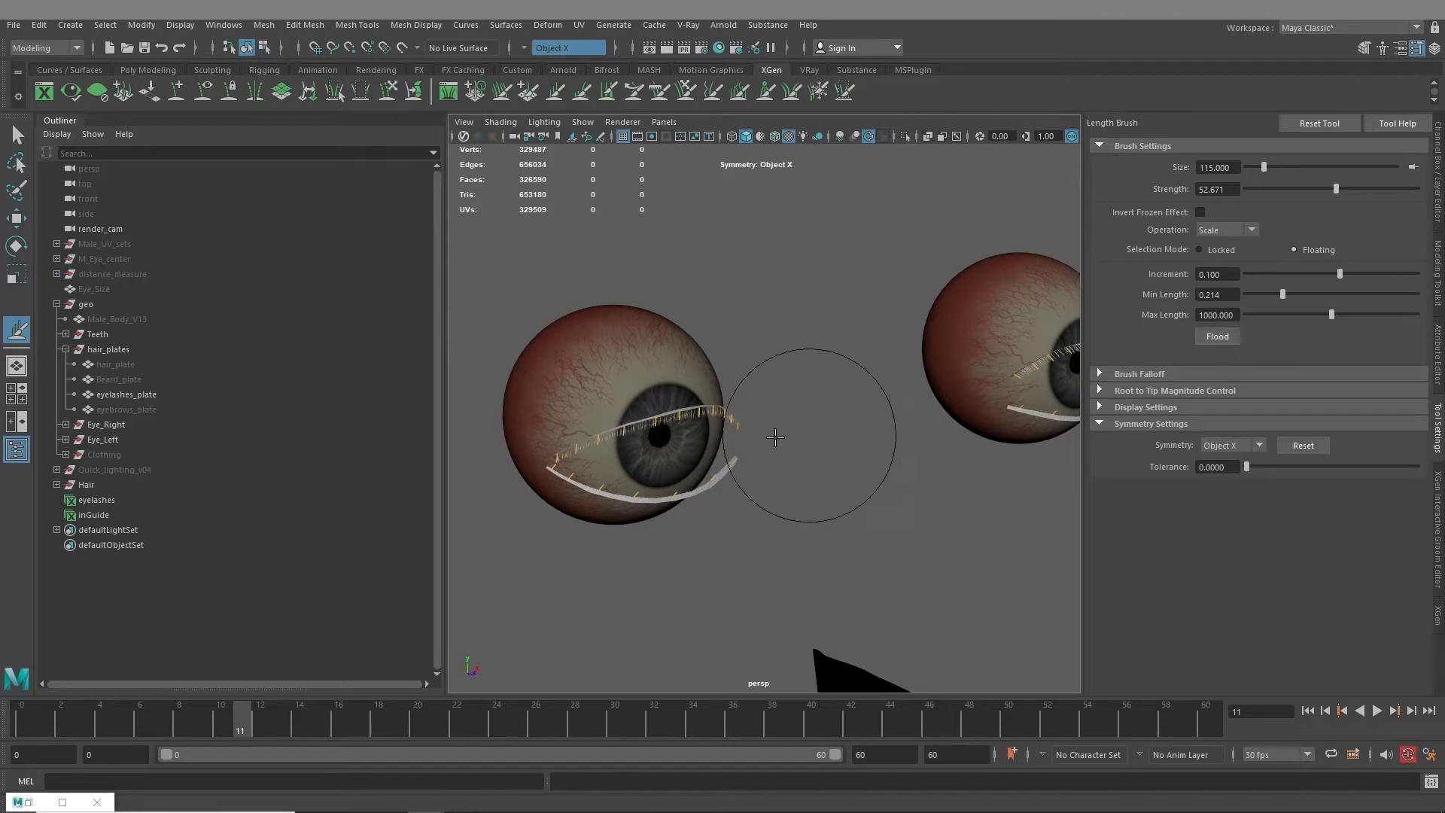
{"action": "left_click_drag", "start_coordinate": [809, 436], "coordinate": [672, 405], "text": "alt"}
{"action": "middle_click_drag", "start_coordinate": [672, 405], "coordinate": [713, 378], "text": "alt"}
{"action": "right_click_drag", "start_coordinate": [712, 378], "coordinate": [778, 386], "text": "alt"}
{"action": "middle_click_drag", "start_coordinate": [778, 386], "coordinate": [968, 420], "text": "alt"}
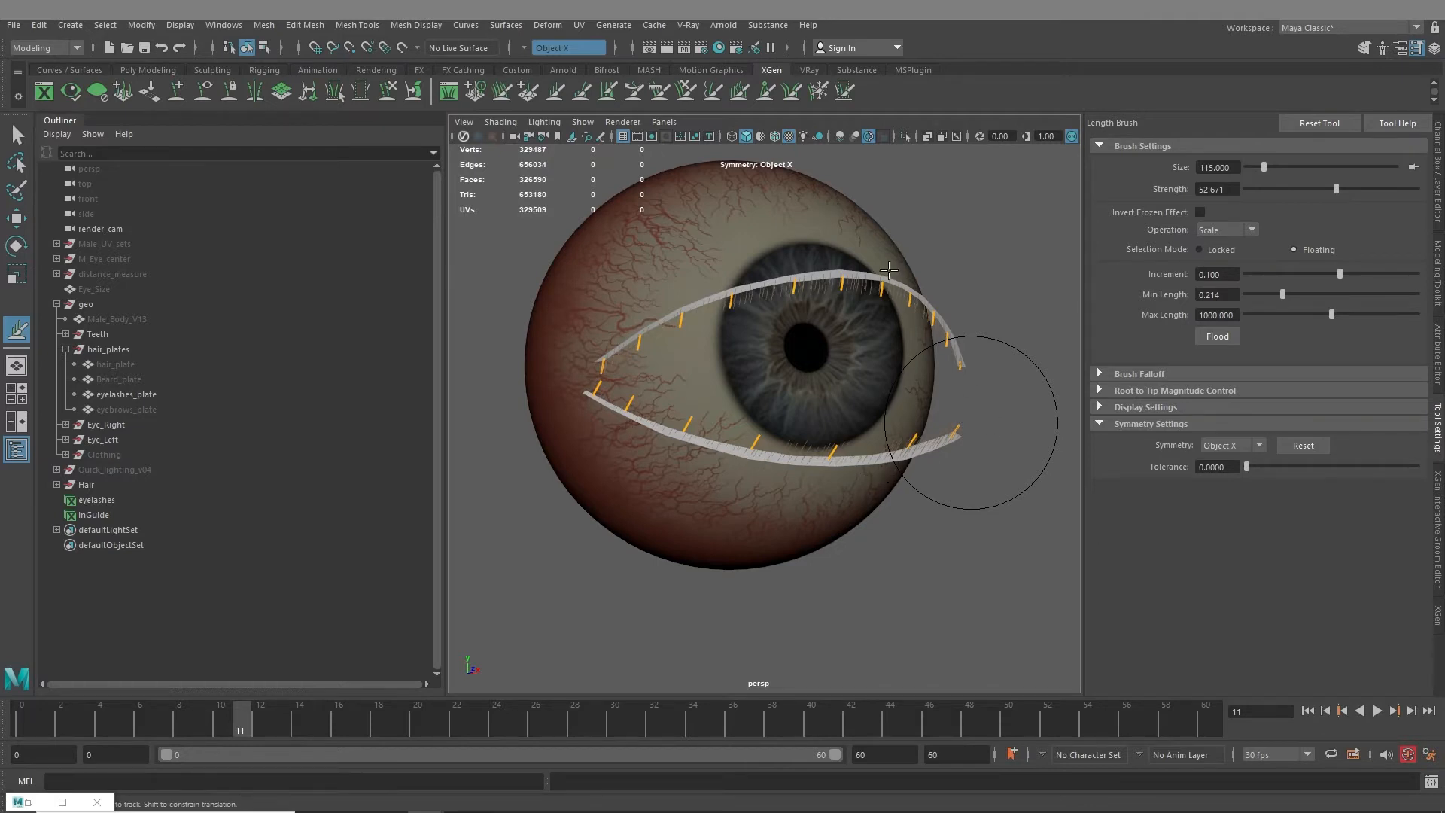
{"action": "left_click", "coordinate": [1217, 337]}
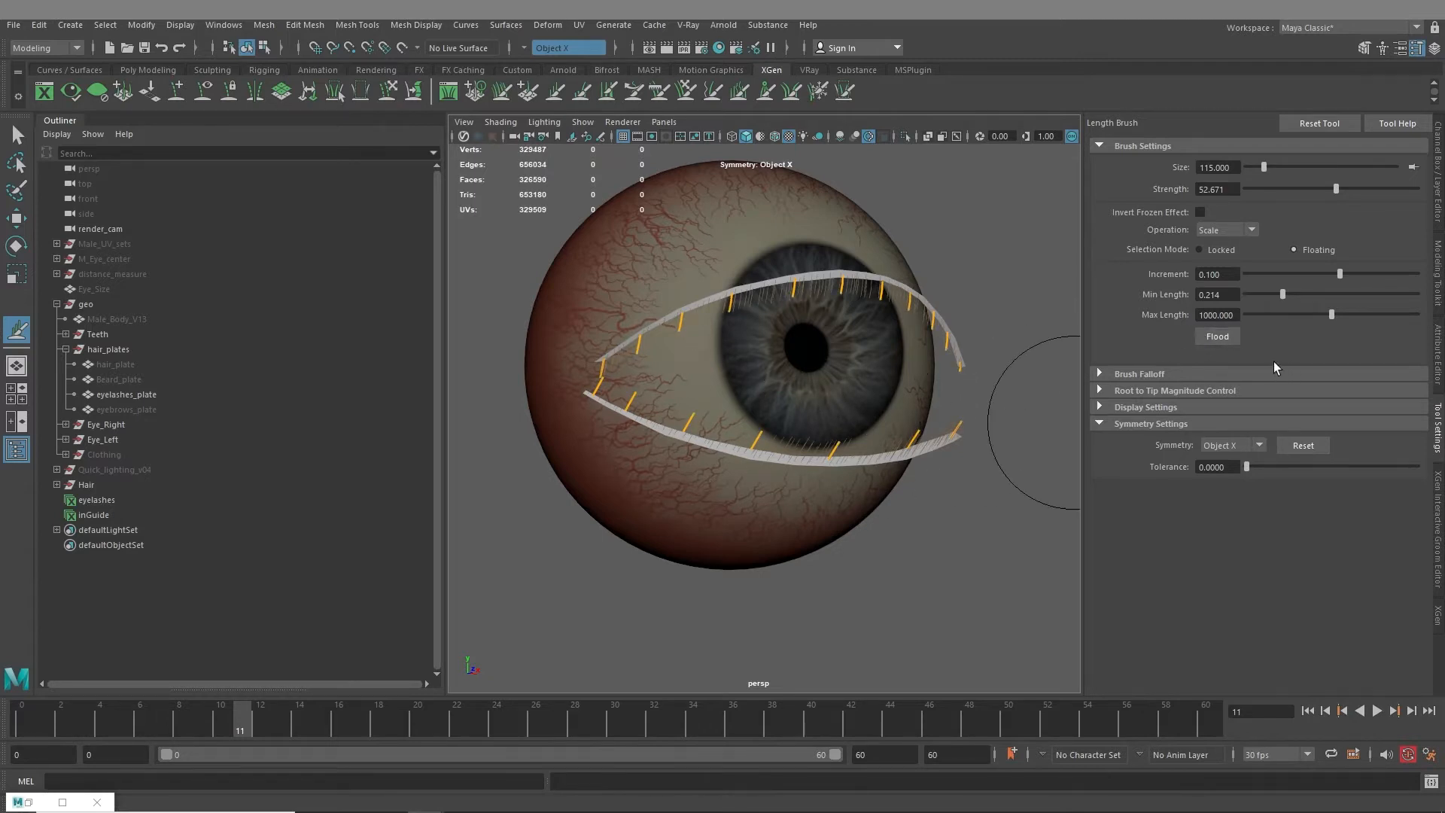
{"action": "left_click", "coordinate": [1226, 343]}
{"action": "mouse_move", "coordinate": [939, 574]}
{"action": "left_mouse_down", "text": "alt"}
{"action": "mouse_move", "coordinate": [924, 543]}
{"action": "mouse_move", "coordinate": [961, 549]}
{"action": "mouse_move", "coordinate": [797, 500]}
{"action": "left_mouse_up", "text": "alt"}
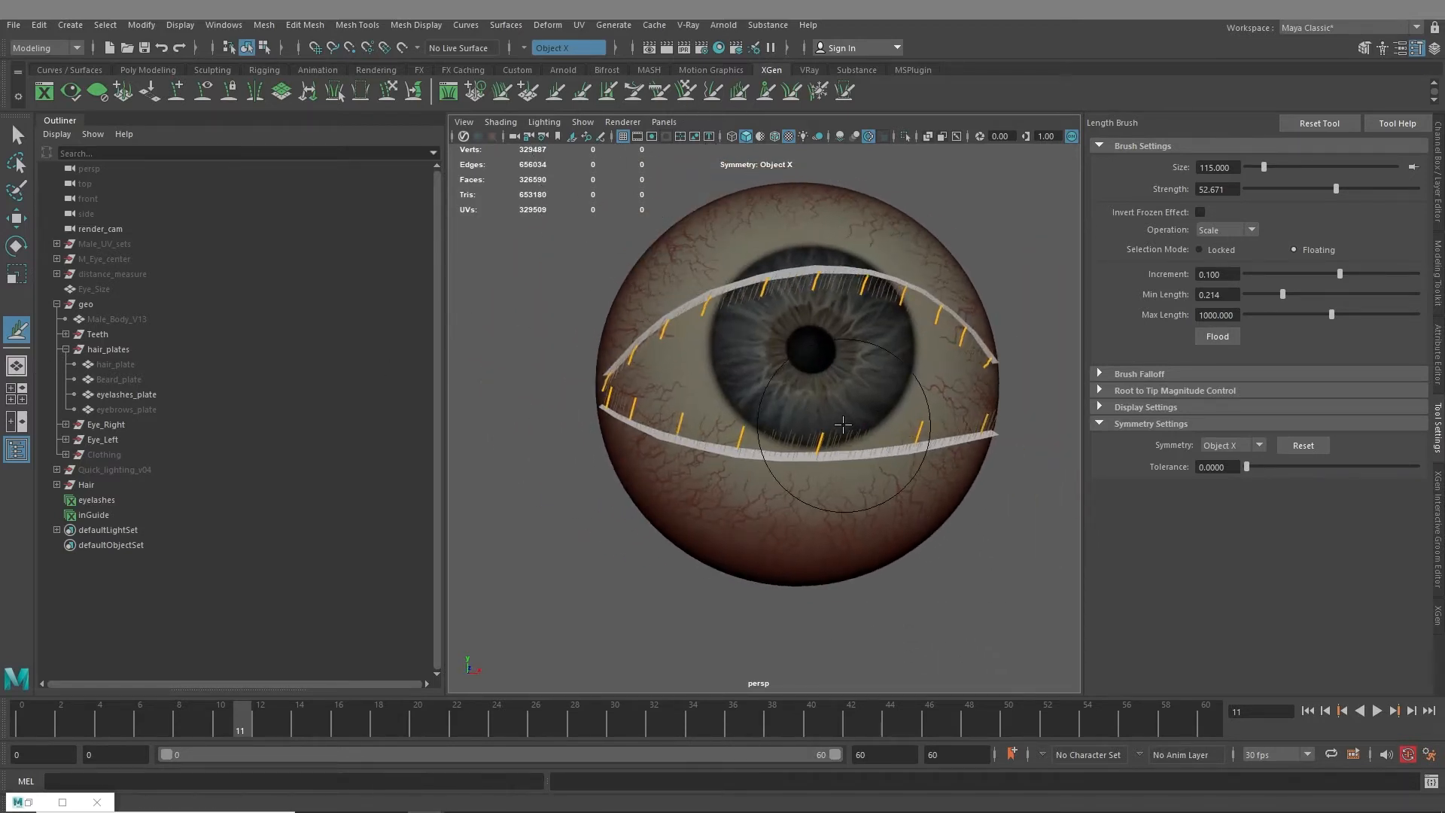
{"action": "middle_click_drag", "start_coordinate": [846, 428], "coordinate": [830, 467], "text": "alt"}
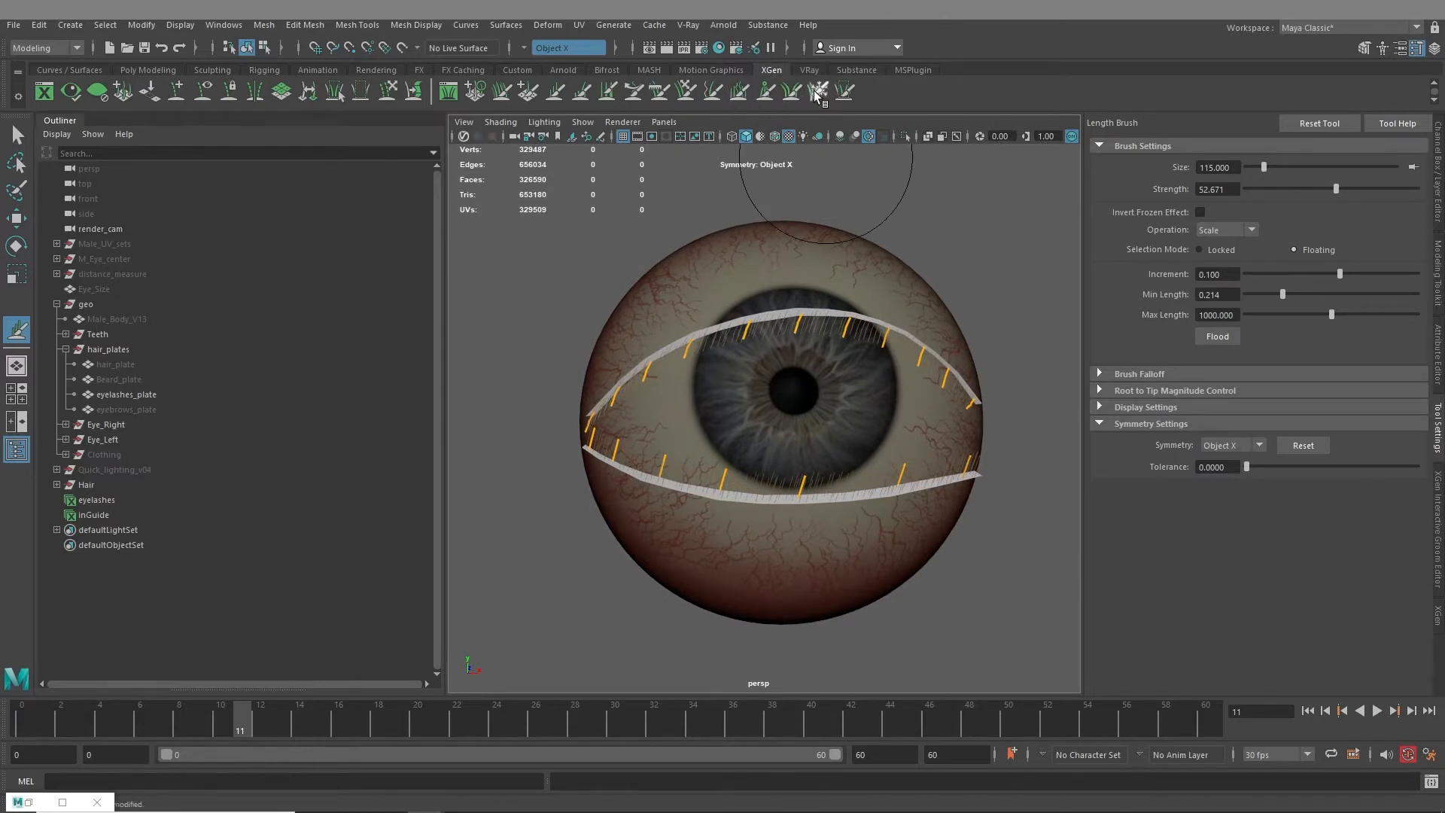
Switch to the Freeze Brush for masking the eyelash guides
{"action": "left_click", "coordinate": [819, 96]}
{"action": "middle_click_drag", "start_coordinate": [749, 324], "coordinate": [648, 290], "text": "alt"}
{"action": "scroll", "coordinate": [745, 294], "scroll_direction": "down", "scroll_amount": 5}
{"action": "scroll", "coordinate": [776, 323], "scroll_direction": "up", "scroll_amount": 3}
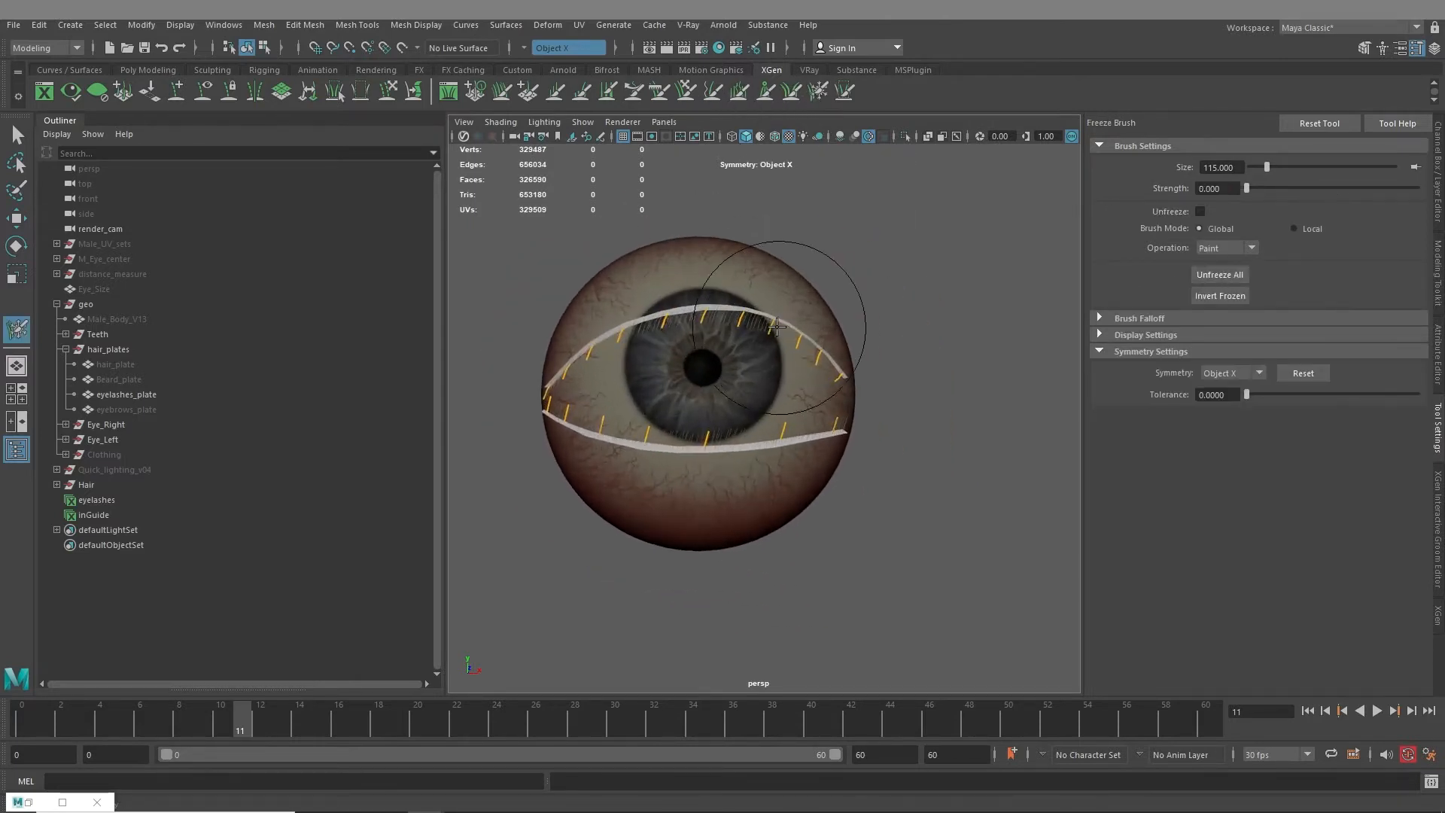
{"action": "middle_click_drag", "start_coordinate": [776, 325], "coordinate": [836, 335], "text": "alt"}
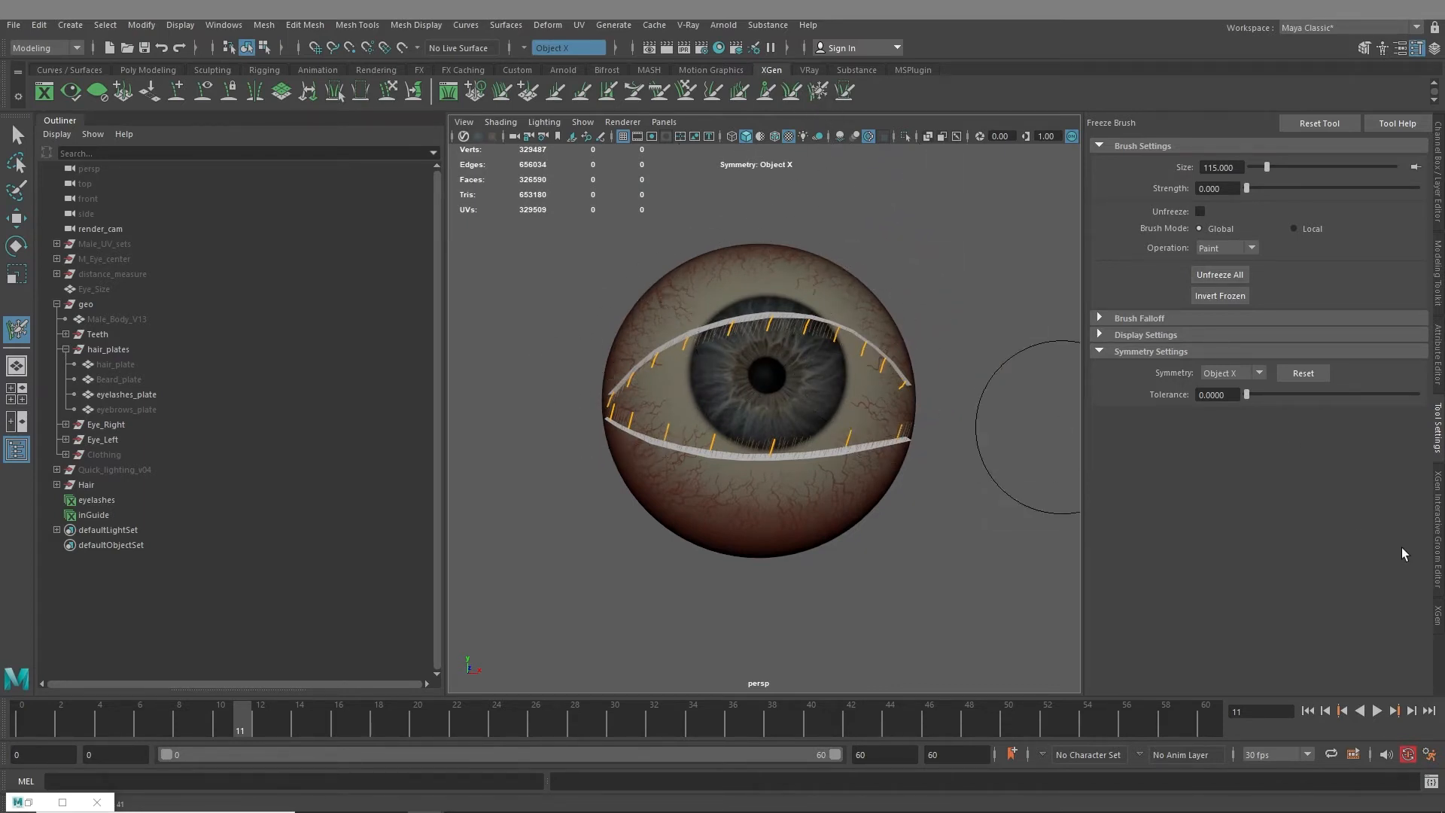
Examine the lengthened guides on the upper and lower strips of both eyes from the front and sides
{"action": "left_click_drag", "start_coordinate": [773, 530], "coordinate": [842, 503], "text": "alt"}
{"action": "middle_click_drag", "start_coordinate": [903, 523], "coordinate": [677, 475], "text": "alt"}
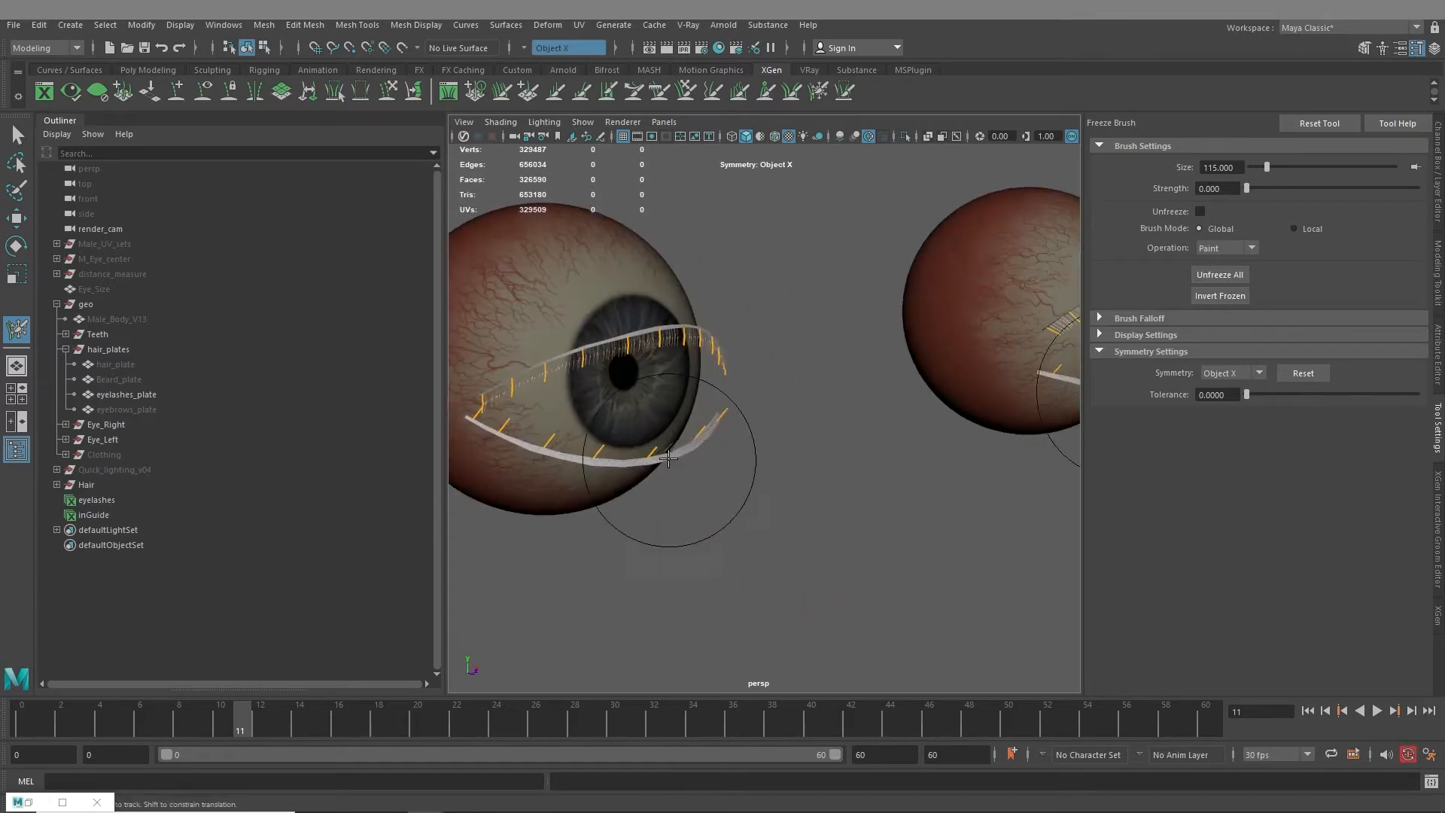
{"action": "right_click_drag", "start_coordinate": [926, 471], "coordinate": [814, 462], "text": "alt"}
{"action": "left_click_drag", "start_coordinate": [814, 463], "coordinate": [760, 451], "text": "alt"}
{"action": "middle_click_drag", "start_coordinate": [858, 414], "coordinate": [448, 411], "text": "alt"}
{"action": "scroll", "coordinate": [449, 409], "scroll_direction": "up", "scroll_amount": 4}
{"action": "mouse_move", "coordinate": [572, 452]}
{"action": "middle_mouse_down", "text": "alt"}
{"action": "mouse_move", "coordinate": [732, 484]}
{"action": "mouse_move", "coordinate": [876, 544]}
{"action": "middle_mouse_up", "text": "alt"}
{"action": "scroll", "coordinate": [878, 545], "scroll_direction": "up", "scroll_amount": 6}
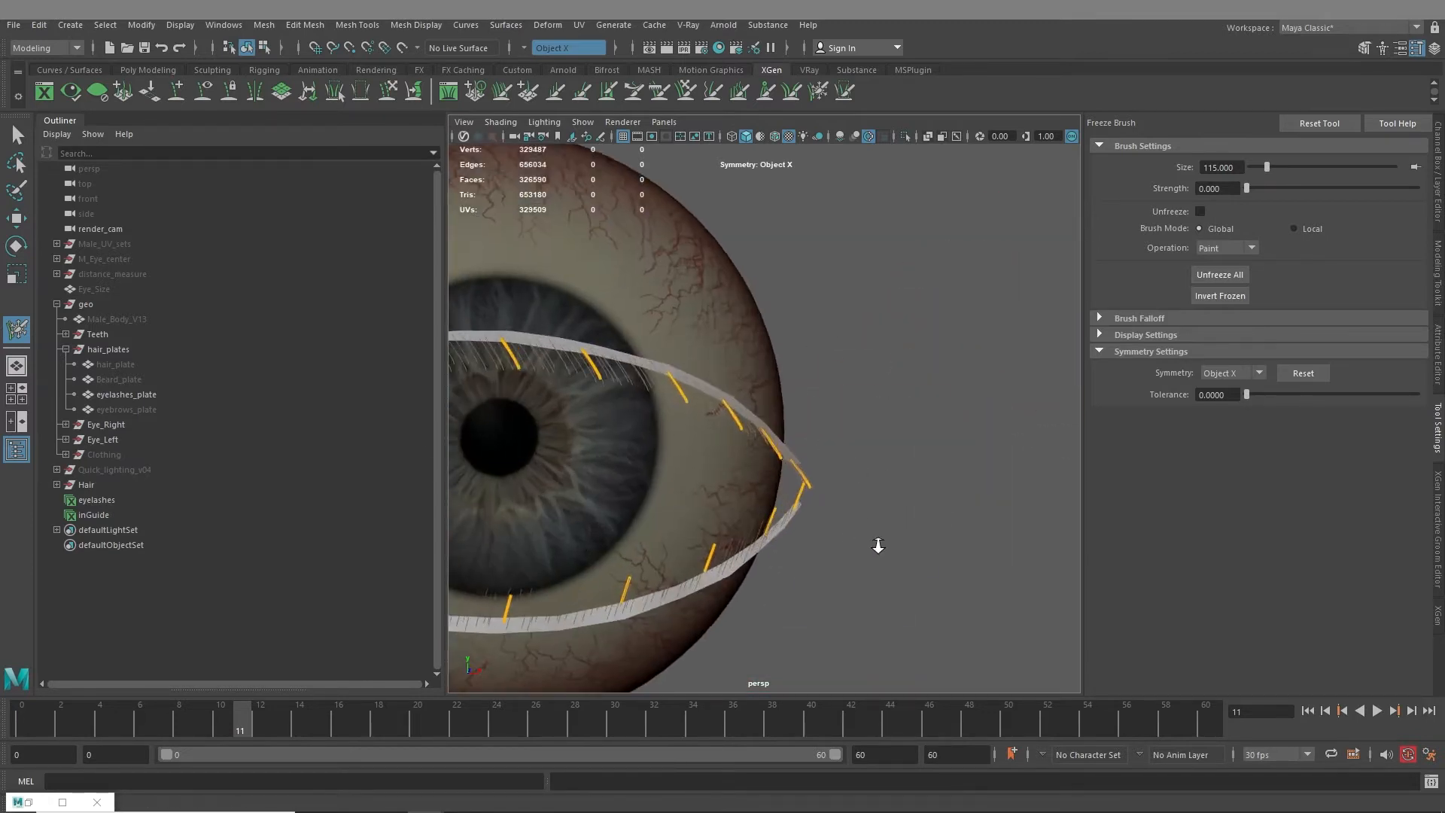
{"action": "left_click_drag", "start_coordinate": [877, 545], "coordinate": [768, 468], "text": "alt"}
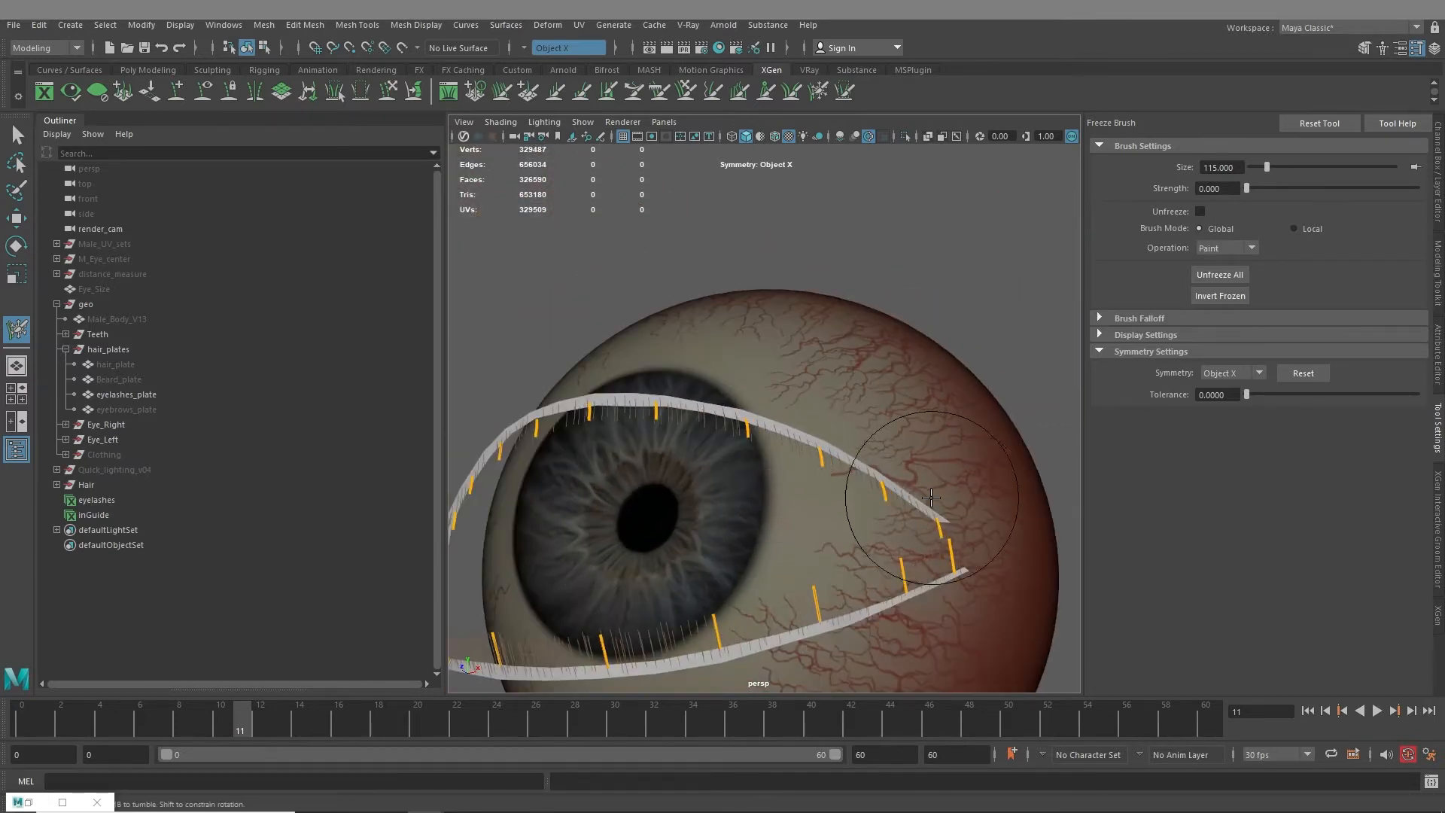
{"action": "middle_click_drag", "start_coordinate": [586, 410], "coordinate": [680, 356], "text": "alt"}
{"action": "right_click_drag", "start_coordinate": [680, 355], "coordinate": [640, 376], "text": "alt"}
{"action": "left_click_drag", "start_coordinate": [639, 376], "coordinate": [725, 393], "text": "alt"}
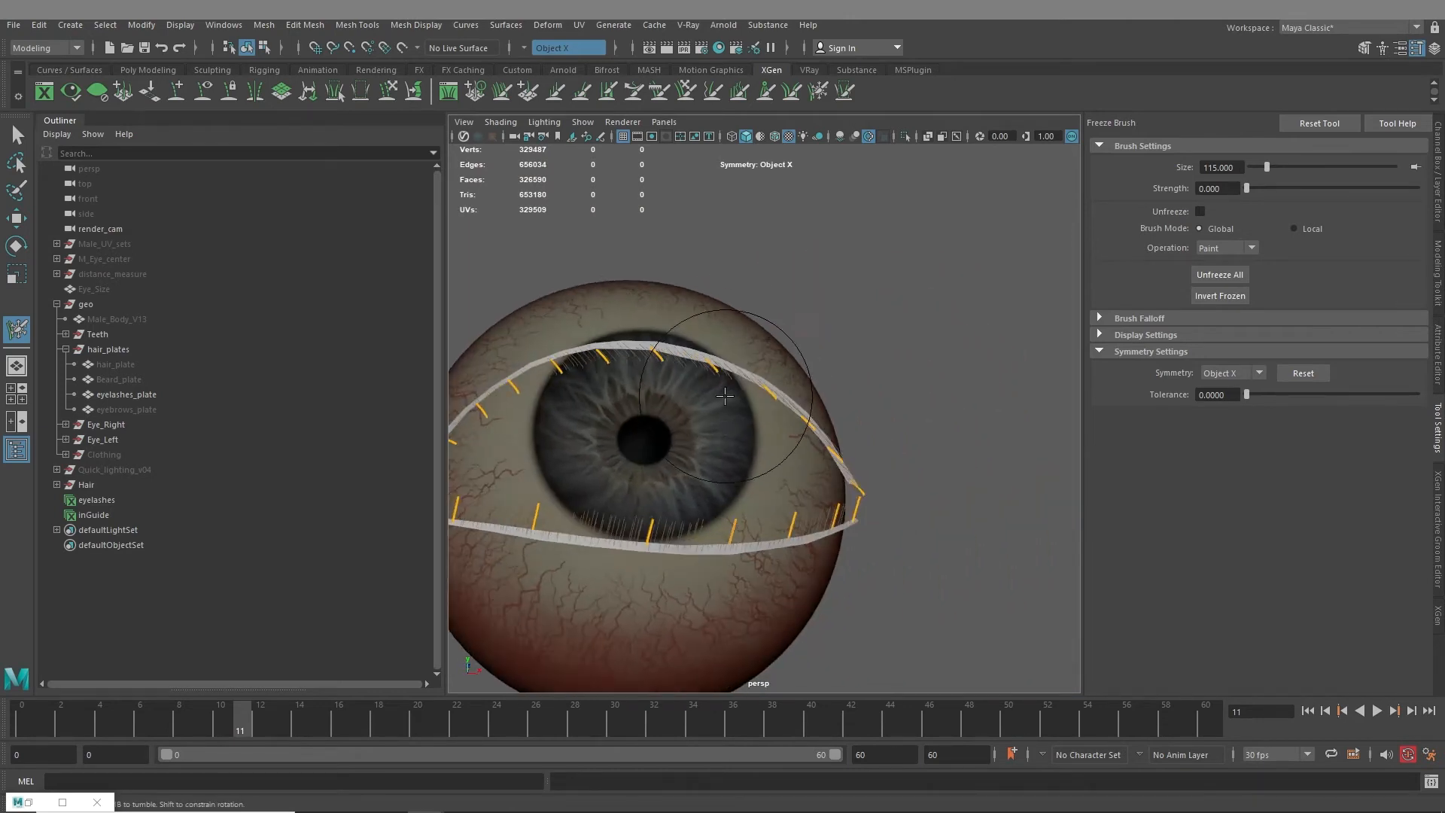
{"action": "middle_click_drag", "start_coordinate": [521, 394], "coordinate": [665, 362], "text": "alt"}
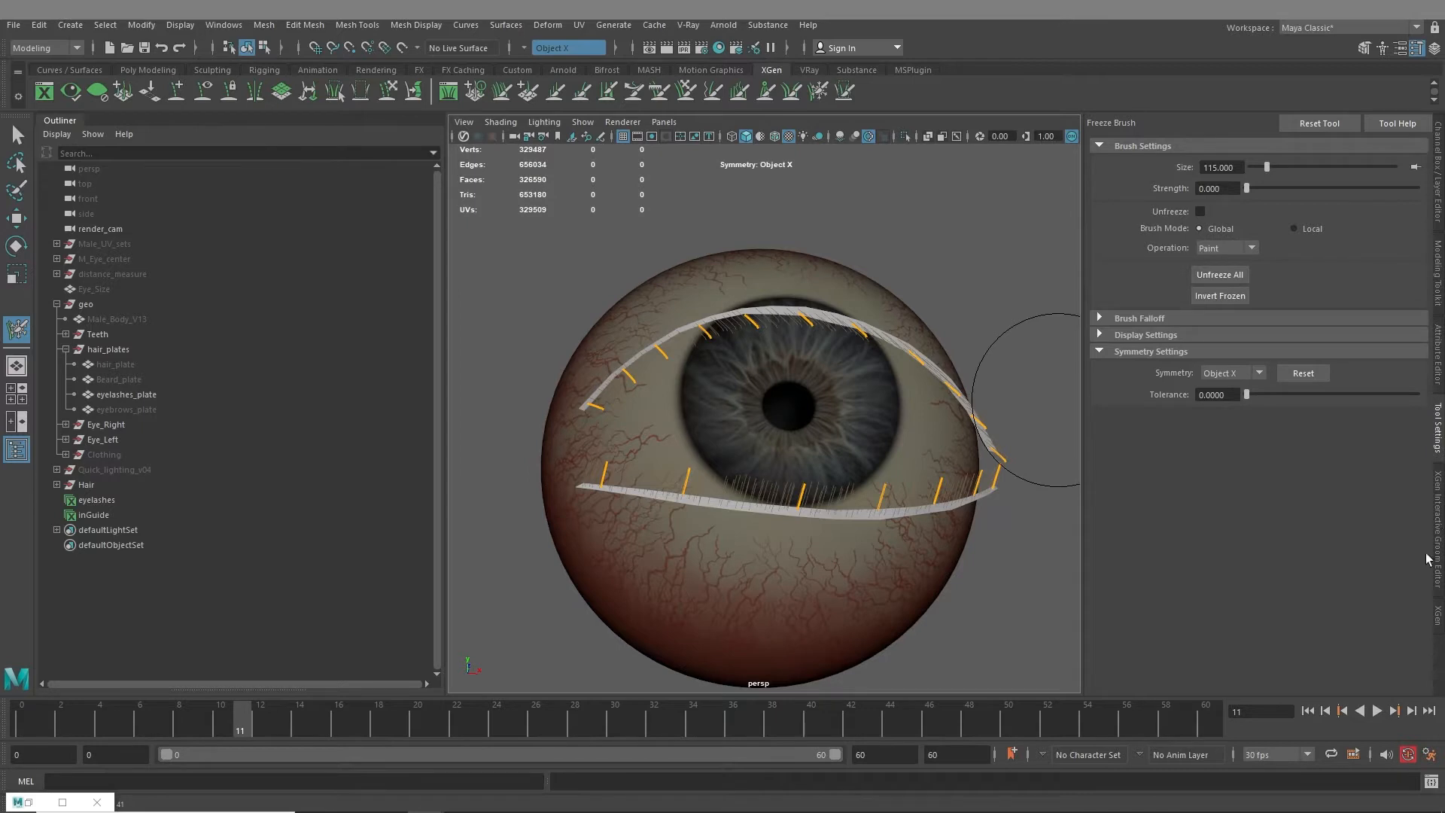
Keep Sculpt Layer 1 of the guide sculpt modifier in edit mode and unfreeze all guides
{"action": "left_click", "coordinate": [1438, 529]}
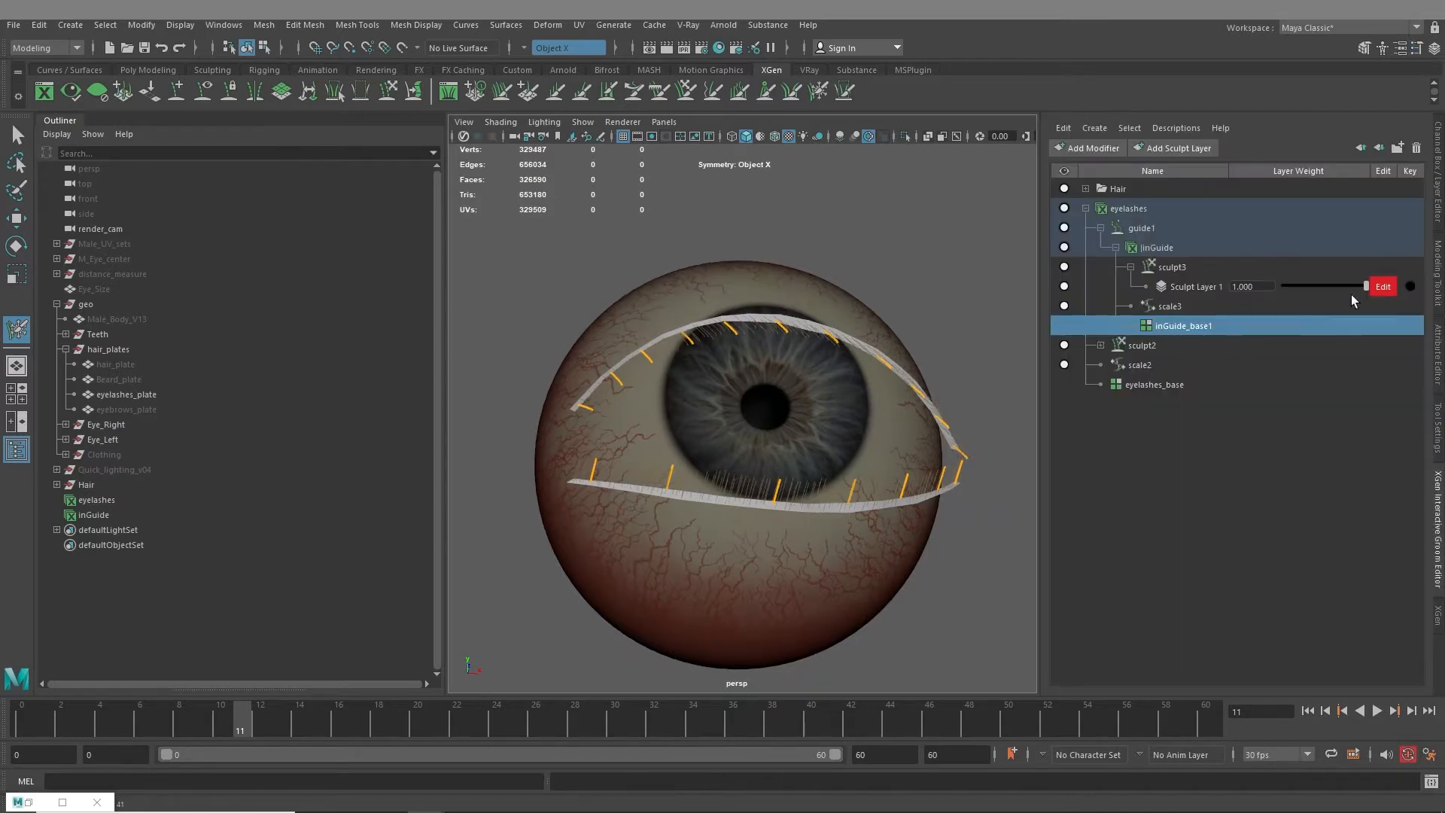
{"action": "left_click", "coordinate": [1382, 286]}
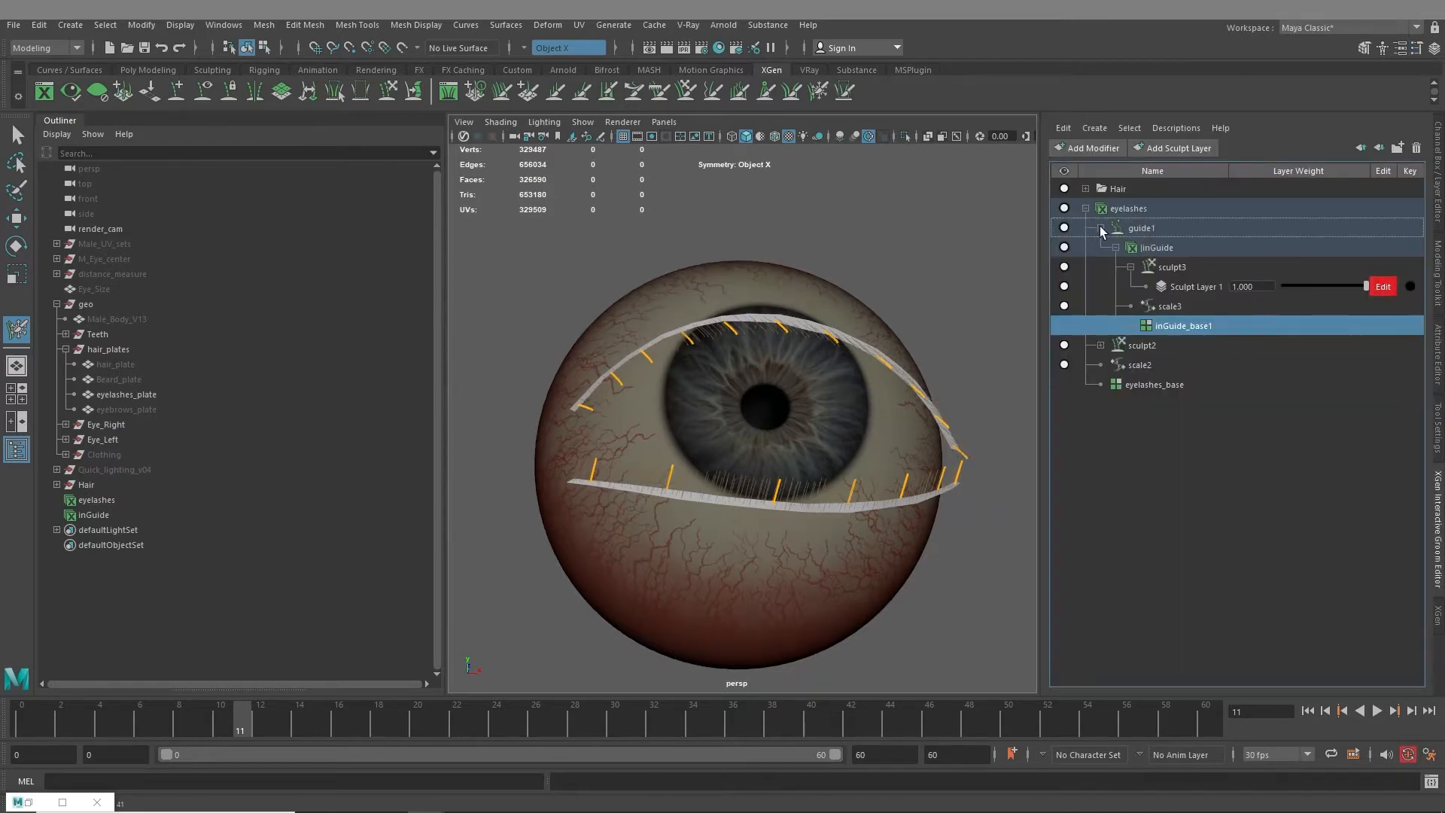
{"action": "right_click_drag", "start_coordinate": [912, 388], "coordinate": [802, 361], "text": "alt"}
{"action": "left_click_drag", "start_coordinate": [802, 361], "coordinate": [786, 379], "text": "alt"}
{"action": "right_click", "coordinate": [786, 370]}
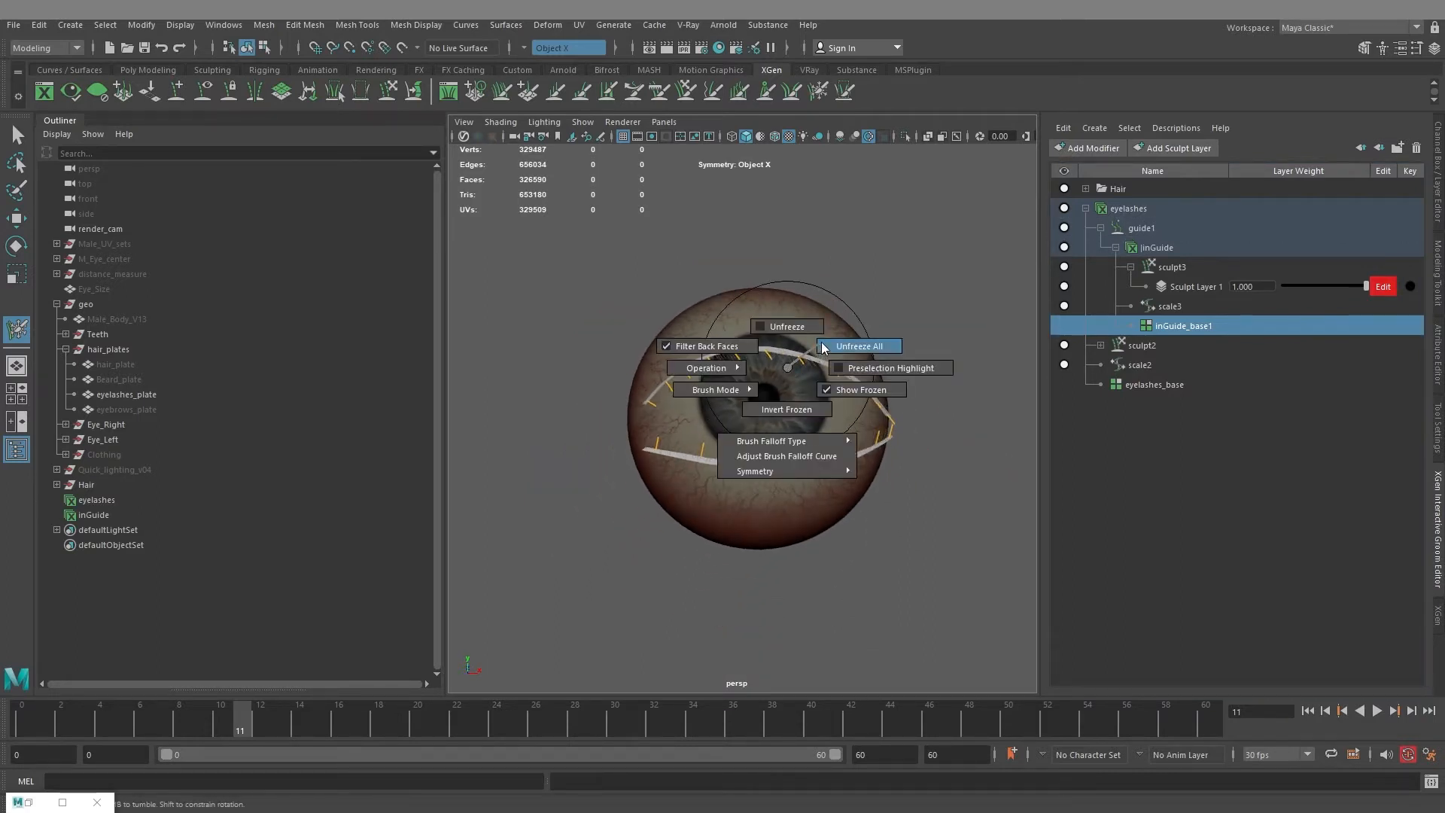
{"action": "left_click", "coordinate": [815, 353]}
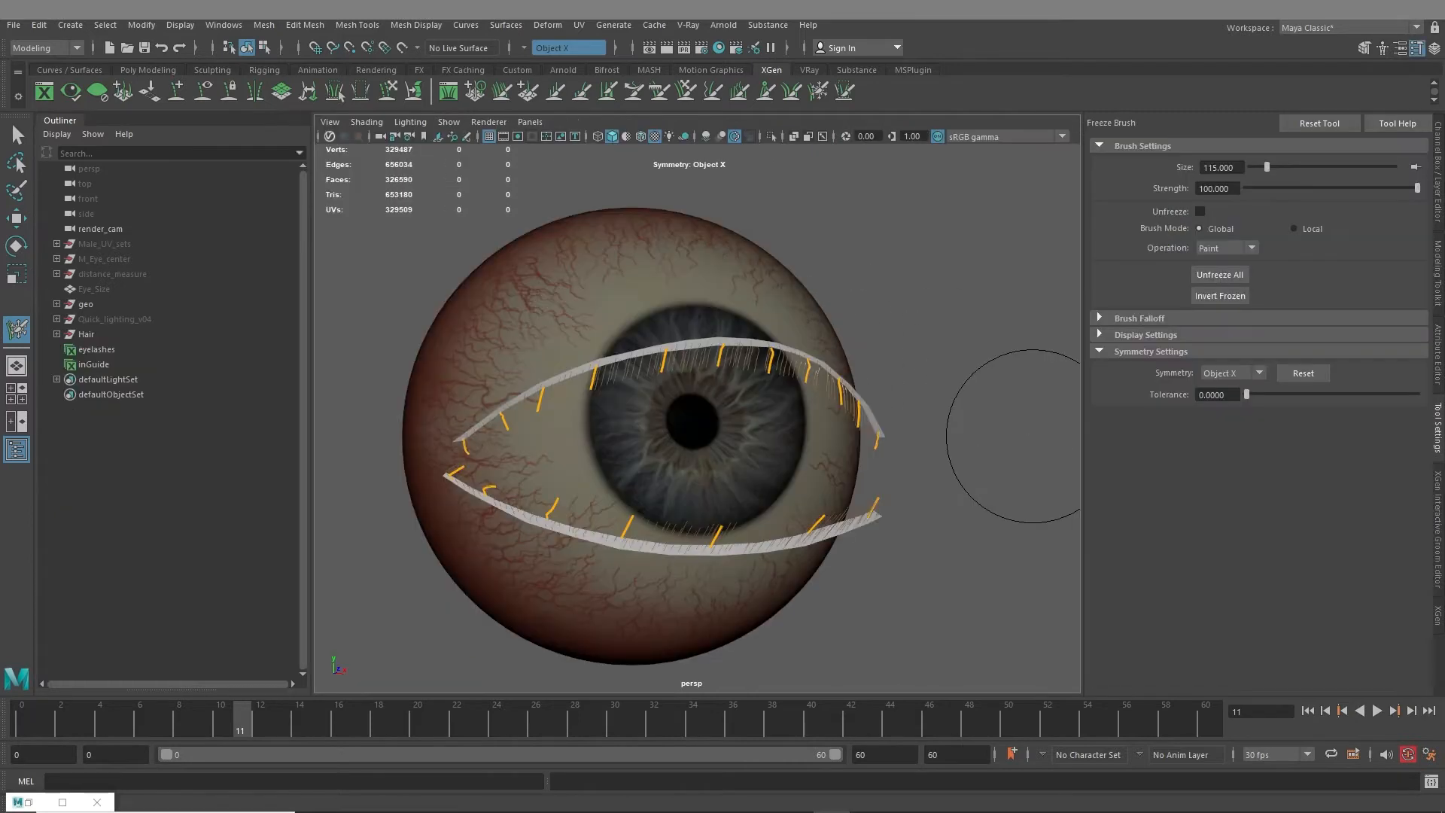
Freeze the guides along the upper strip with the Freeze Brush at strength 100, leaving the lower guides free
{"action": "scroll", "coordinate": [661, 429], "scroll_direction": "up", "scroll_amount": 5}
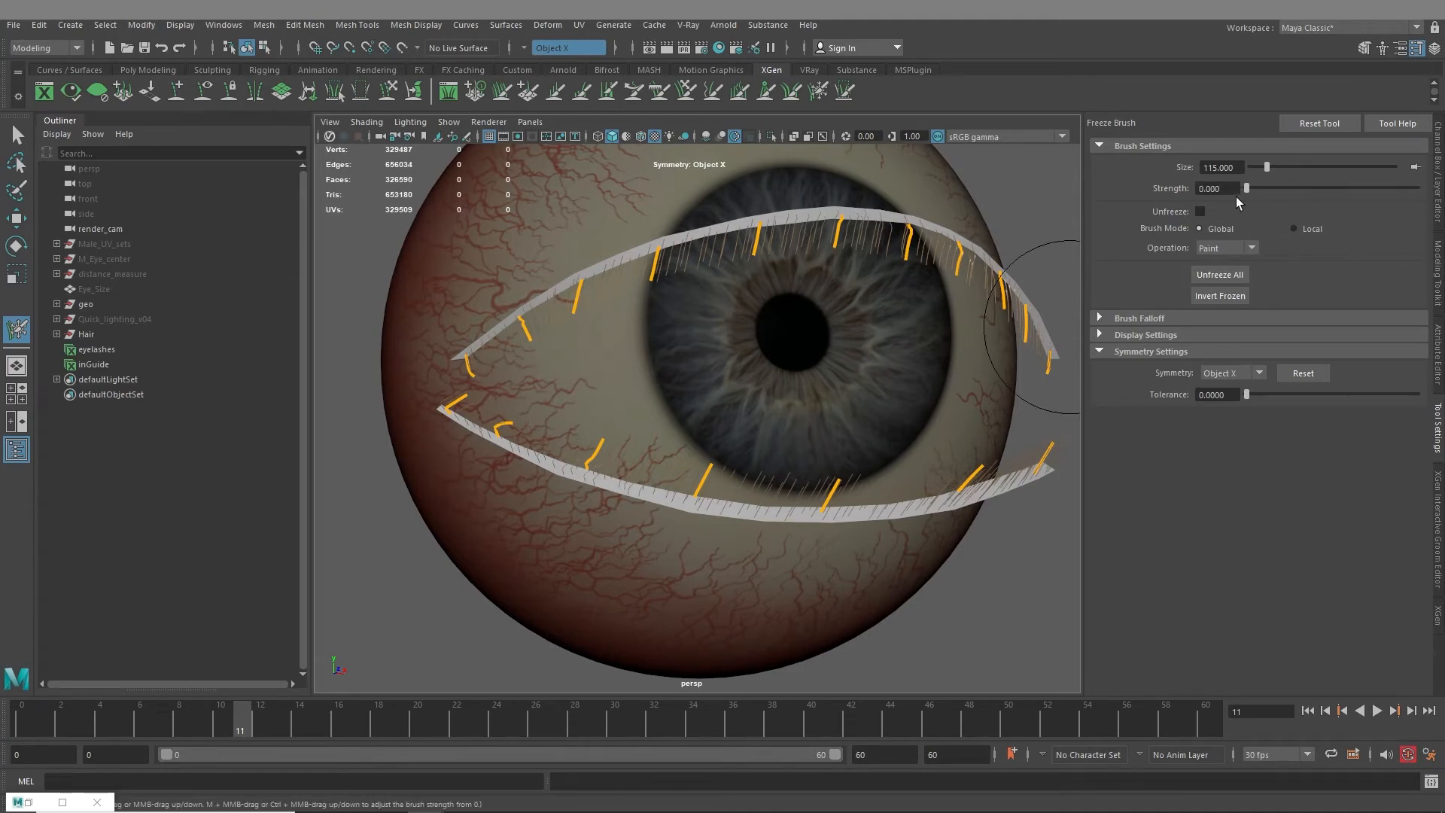
{"action": "mouse_move", "coordinate": [678, 459]}
{"action": "left_mouse_down", "text": "alt"}
{"action": "mouse_move", "coordinate": [661, 490]}
{"action": "mouse_move", "coordinate": [703, 471]}
{"action": "mouse_move", "coordinate": [666, 452]}
{"action": "mouse_move", "coordinate": [597, 468]}
{"action": "mouse_move", "coordinate": [645, 348]}
{"action": "left_mouse_up", "text": "alt"}
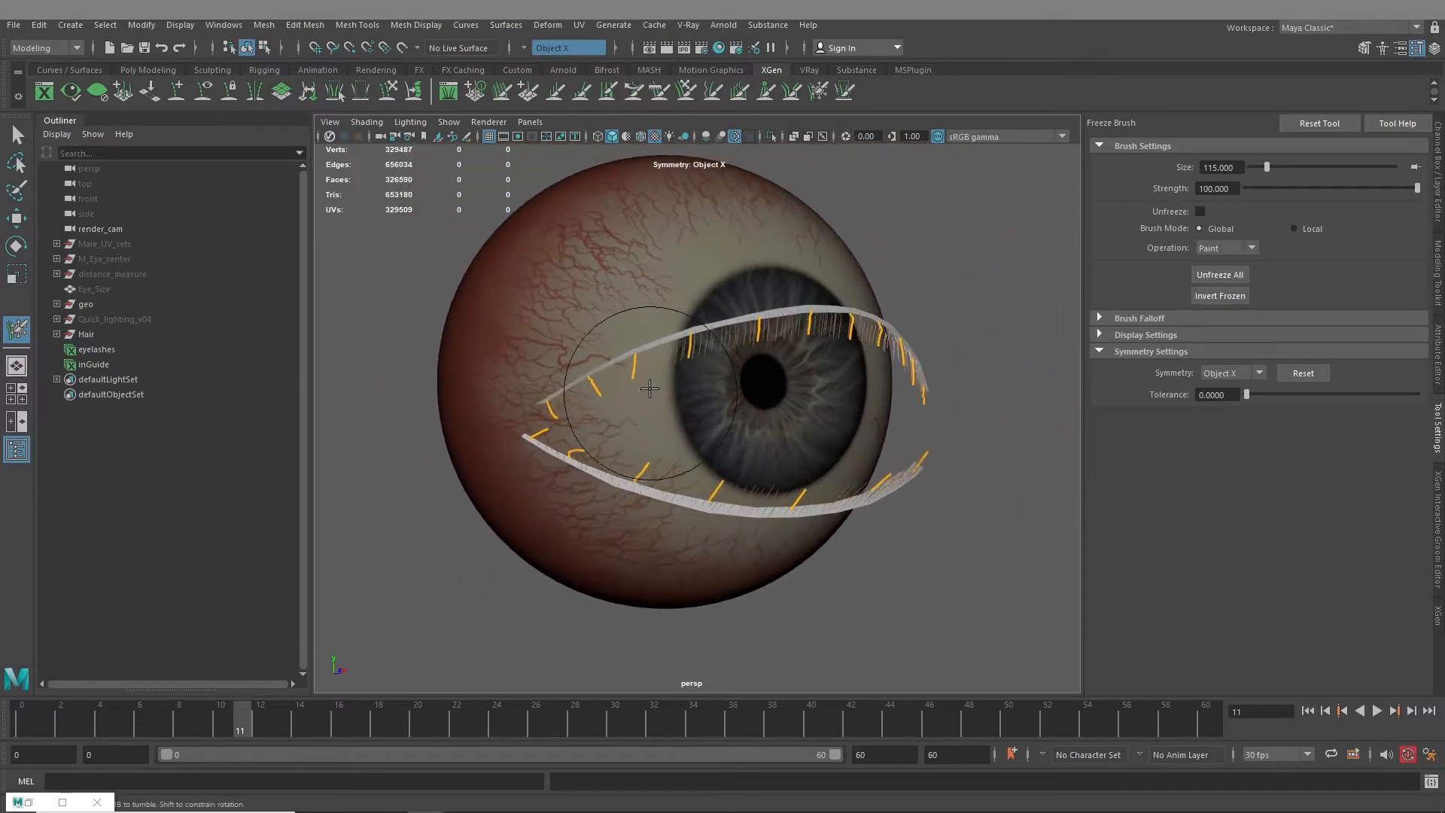
{"action": "left_click_drag", "start_coordinate": [930, 331], "coordinate": [893, 335], "text": "alt"}
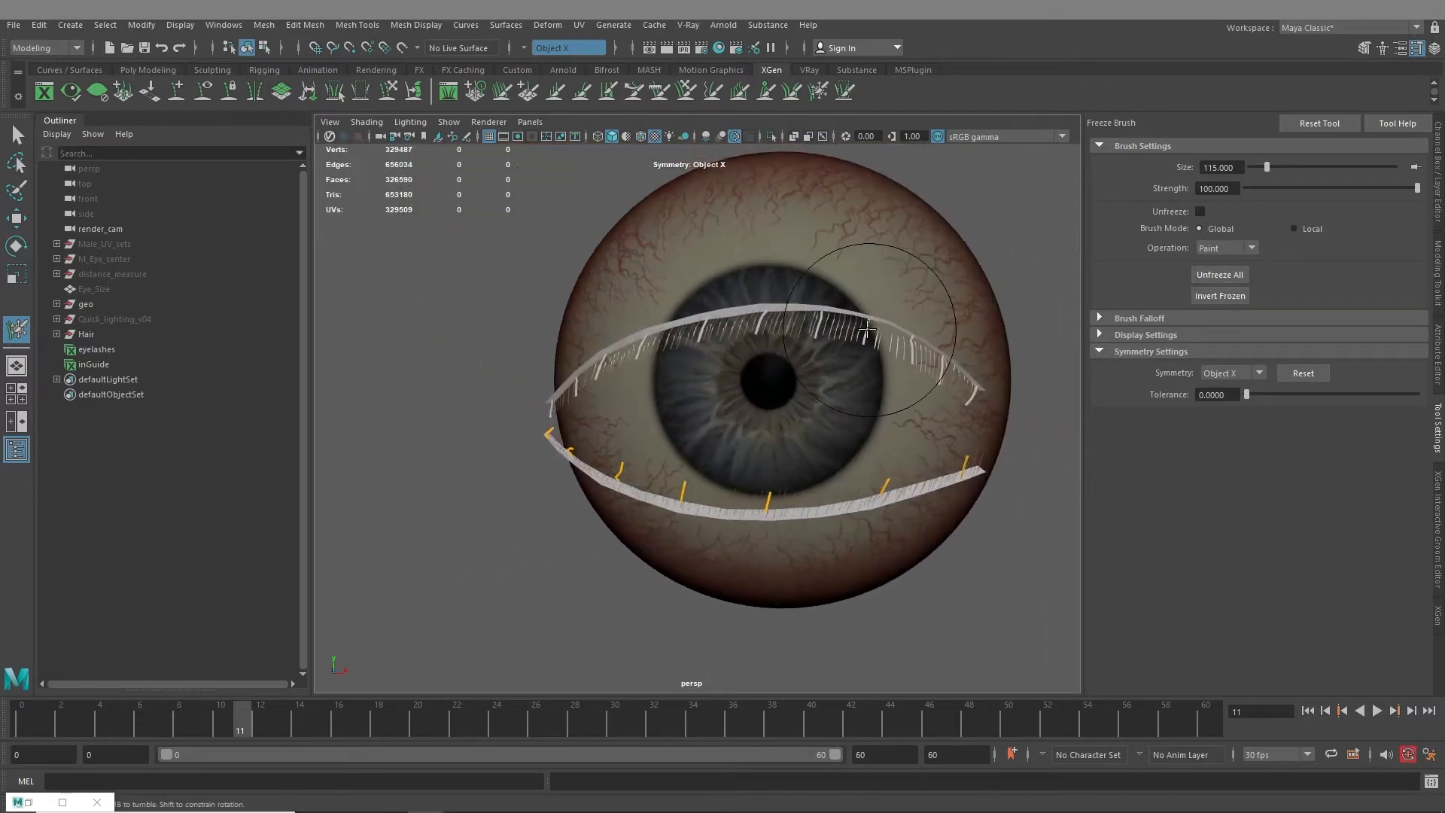
{"action": "middle_click_drag", "start_coordinate": [916, 345], "coordinate": [451, 361], "text": "alt"}
{"action": "right_click_drag", "start_coordinate": [700, 442], "coordinate": [588, 436], "text": "alt"}
{"action": "middle_click_drag", "start_coordinate": [876, 456], "coordinate": [758, 460], "text": "alt"}
{"action": "mouse_move", "coordinate": [826, 441]}
{"action": "right_mouse_down", "text": "alt"}
{"action": "mouse_move", "coordinate": [848, 433]}
{"action": "mouse_move", "coordinate": [938, 490]}
{"action": "right_mouse_up", "text": "alt"}
{"action": "middle_click_drag", "start_coordinate": [939, 490], "coordinate": [744, 478], "text": "alt"}
{"action": "left_click_drag", "start_coordinate": [861, 540], "coordinate": [933, 557], "text": "alt"}
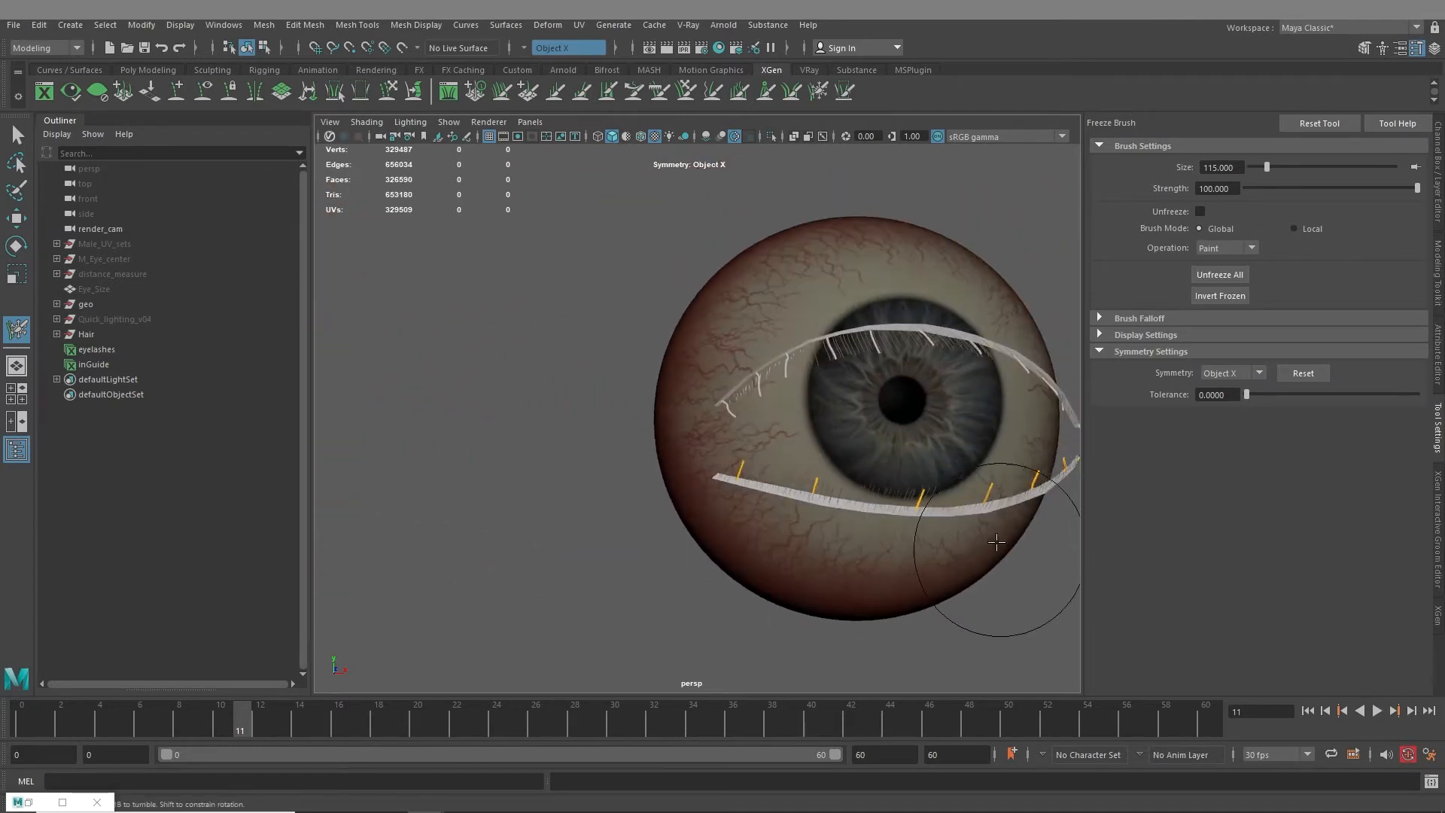
{"action": "middle_click_drag", "start_coordinate": [933, 557], "coordinate": [765, 510], "text": "alt"}
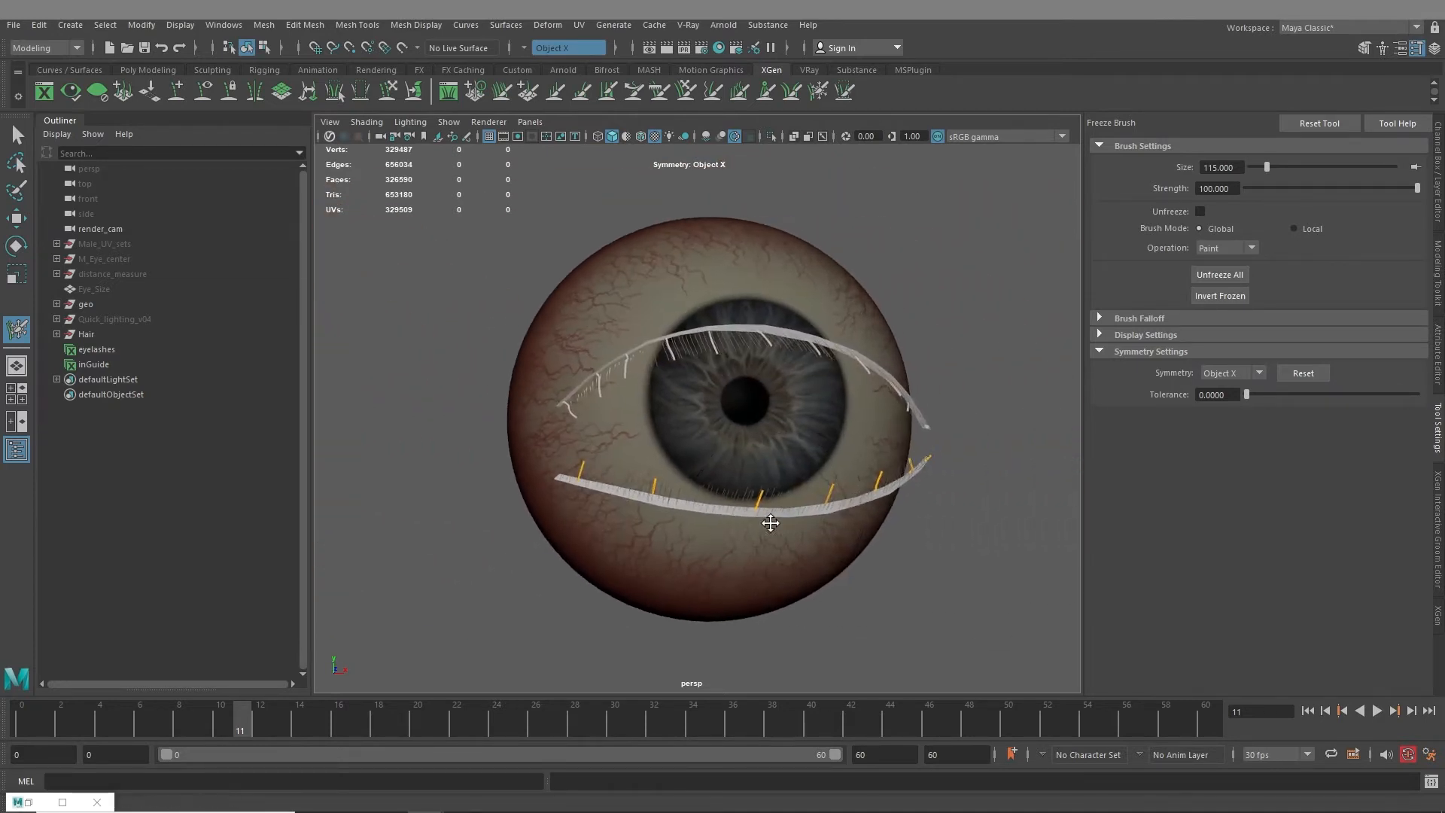
Comb the lower strip's guides forward, away from the eyeball, with the Comb Brush
{"action": "left_click", "coordinate": [658, 95]}
{"action": "left_click_drag", "start_coordinate": [787, 450], "coordinate": [862, 460], "text": "alt"}
{"action": "middle_click_drag", "start_coordinate": [862, 459], "coordinate": [677, 382], "text": "alt"}
{"action": "right_click_drag", "start_coordinate": [677, 383], "coordinate": [726, 390], "text": "alt"}
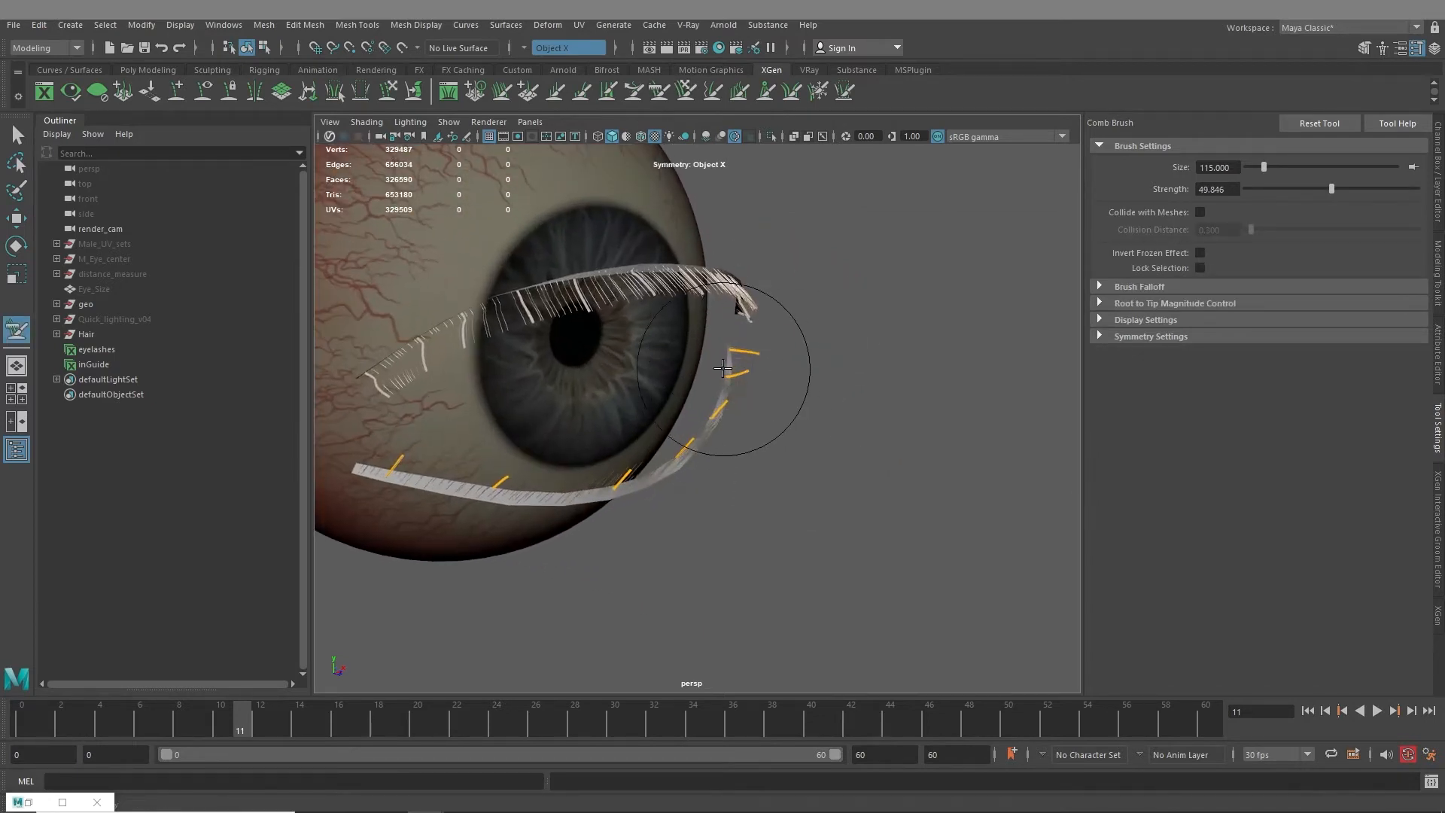
{"action": "left_click_drag", "start_coordinate": [684, 523], "coordinate": [724, 491], "text": "alt"}
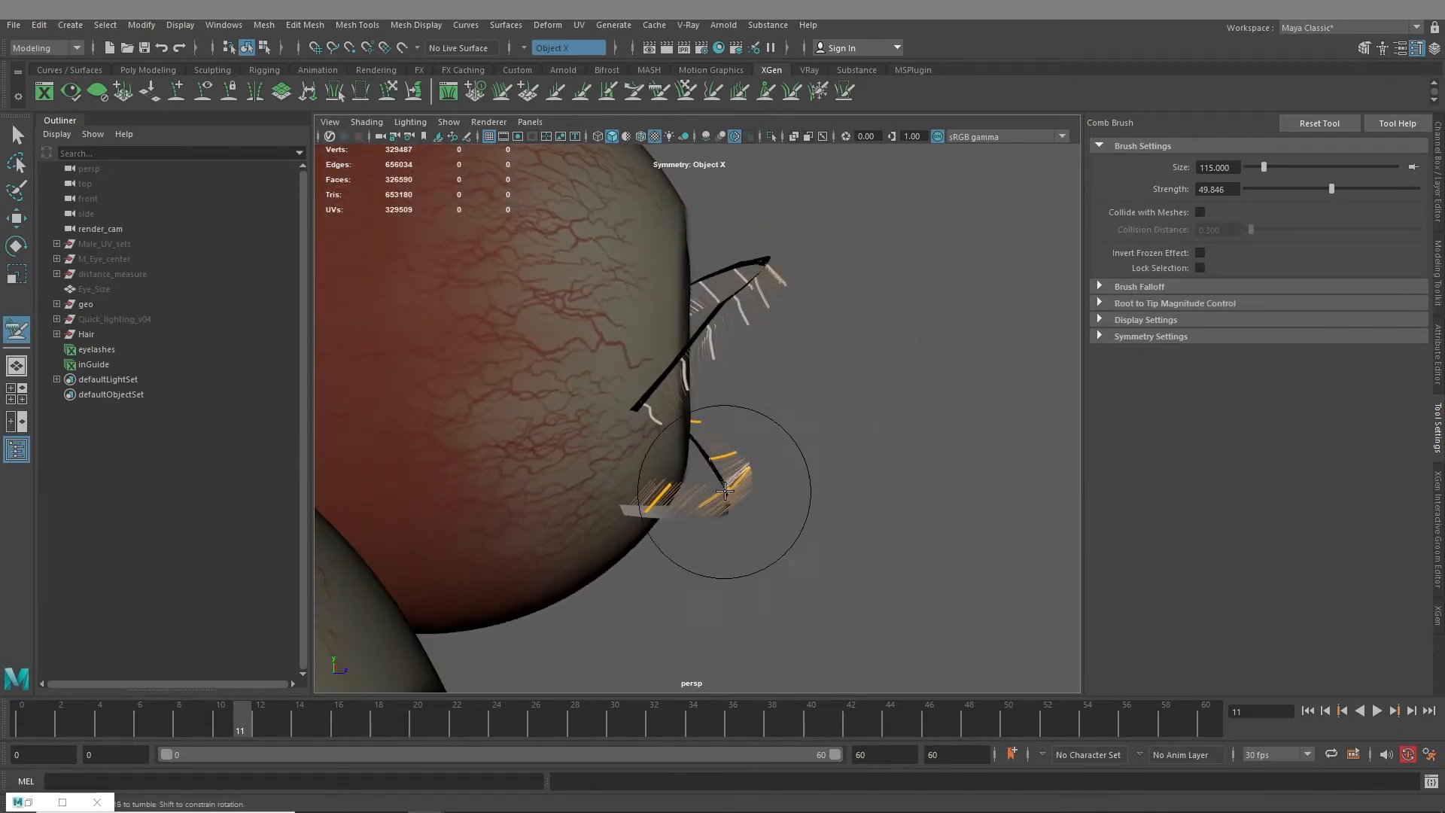
{"action": "mouse_move", "coordinate": [790, 565]}
{"action": "left_mouse_down", "text": "alt"}
{"action": "mouse_move", "coordinate": [937, 619]}
{"action": "mouse_move", "coordinate": [845, 574]}
{"action": "mouse_move", "coordinate": [1061, 610]}
{"action": "left_mouse_up", "text": "alt"}
{"action": "left_click_drag", "start_coordinate": [949, 572], "coordinate": [855, 544], "text": "alt"}
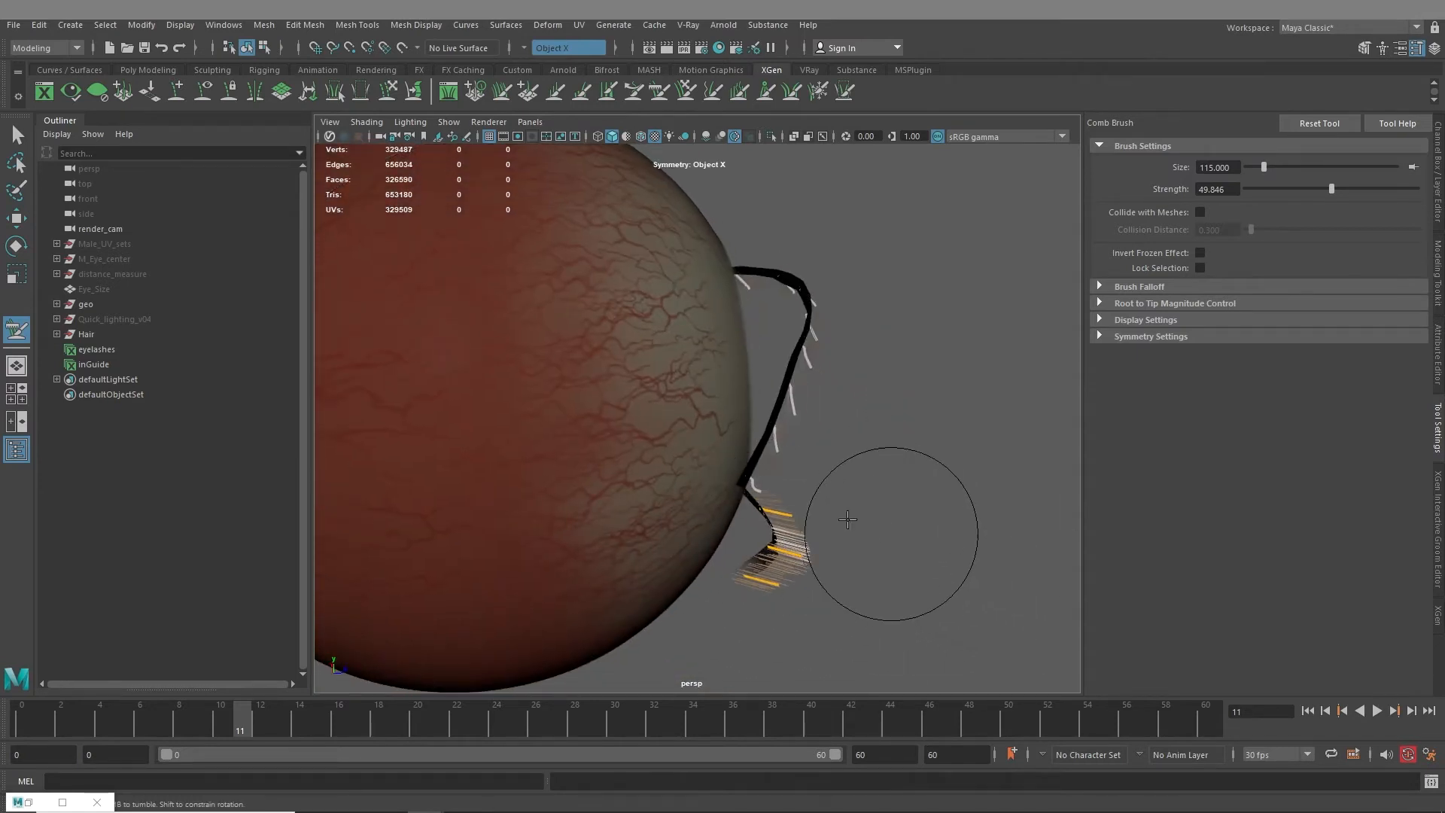
Comb the lower guides into an even outward fan along the strip, working from beneath the eye
{"action": "left_click_drag", "start_coordinate": [854, 507], "coordinate": [682, 461], "text": "alt"}
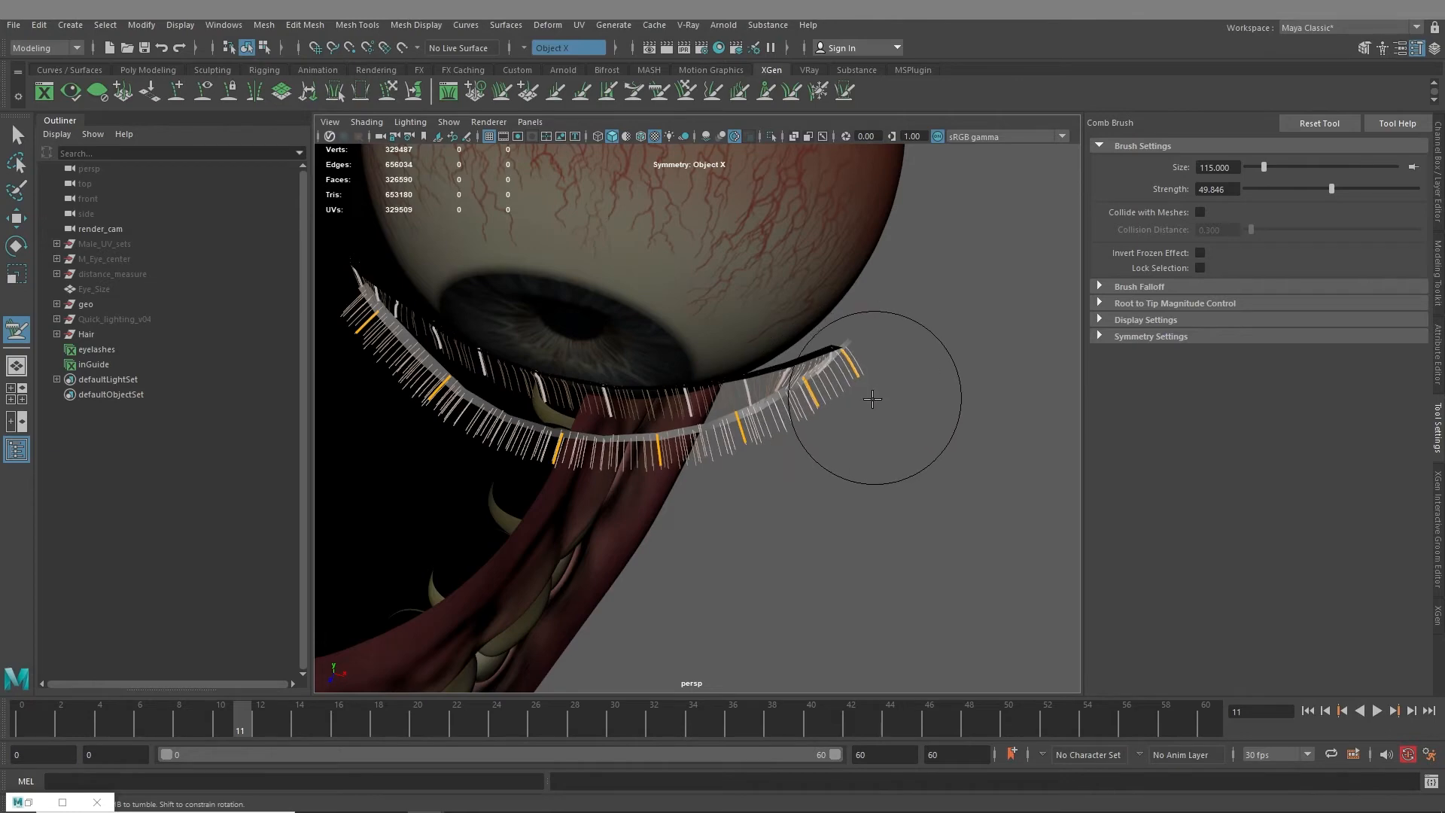
{"action": "middle_click_drag", "start_coordinate": [871, 441], "coordinate": [923, 500], "text": "alt"}
{"action": "left_click_drag", "start_coordinate": [923, 500], "coordinate": [930, 418], "text": "alt"}
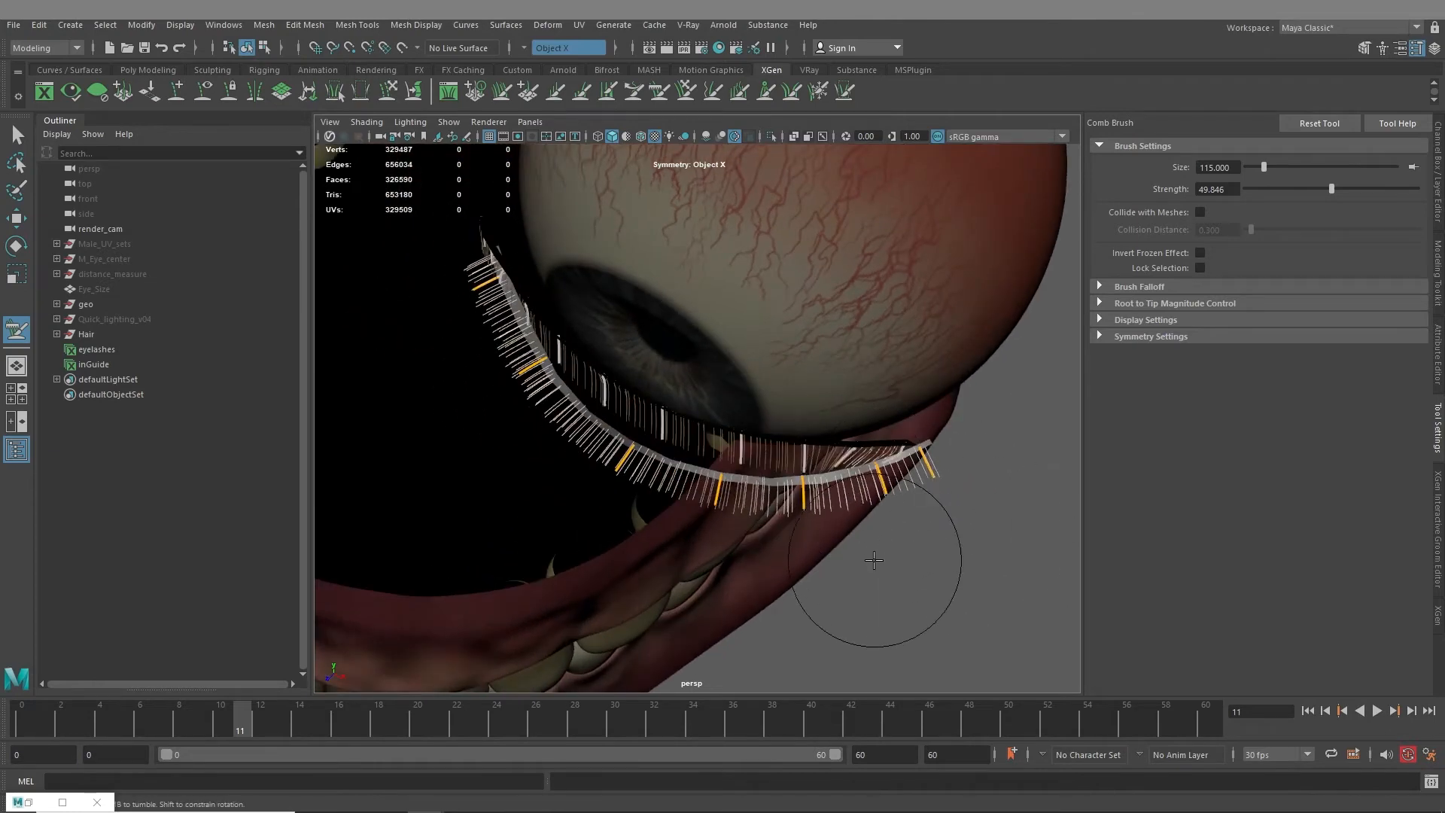
{"action": "left_click_drag", "start_coordinate": [760, 556], "coordinate": [787, 526], "text": "alt"}
{"action": "middle_click_drag", "start_coordinate": [788, 526], "coordinate": [823, 490], "text": "alt"}
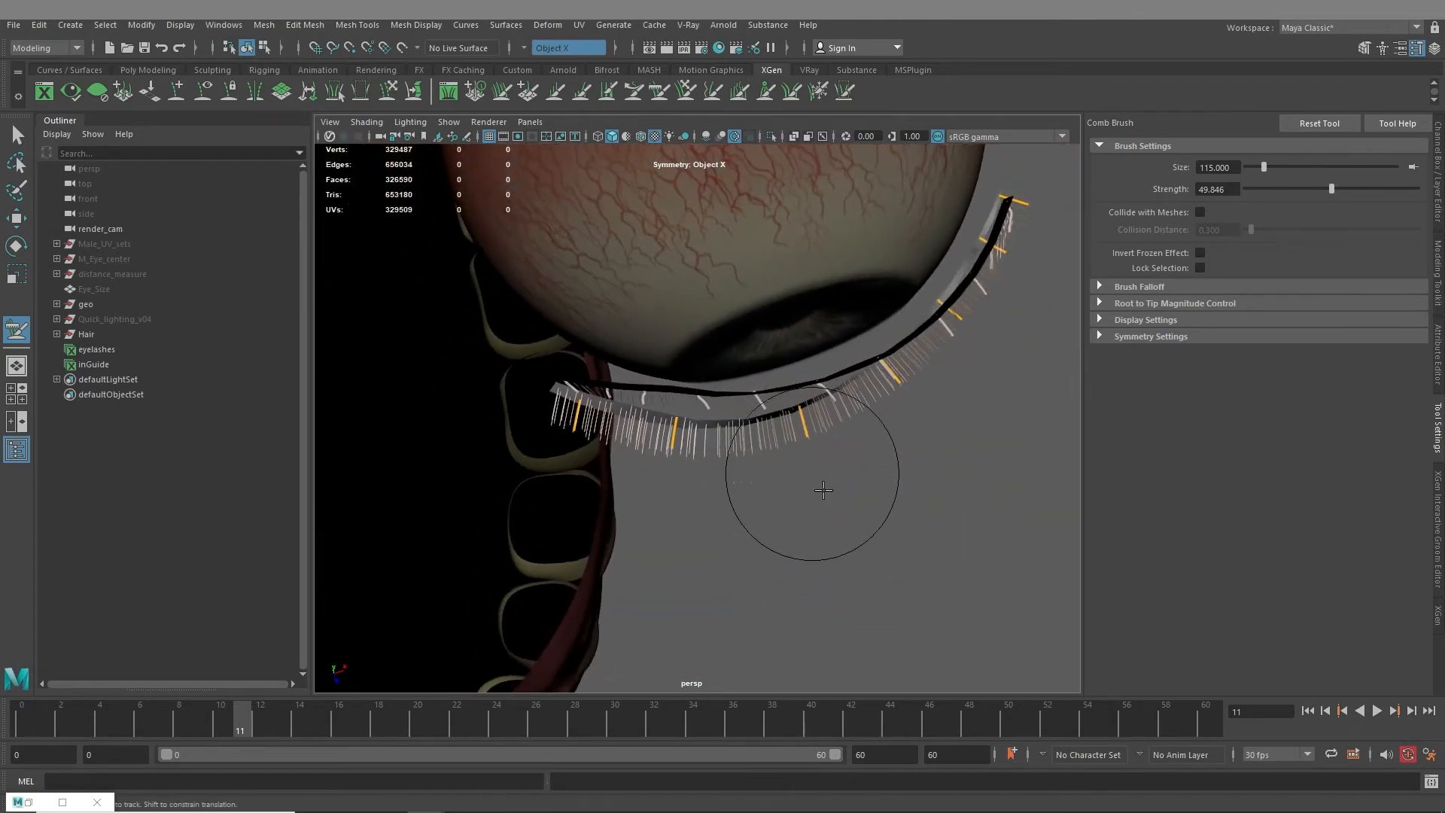
{"action": "left_click_drag", "start_coordinate": [824, 494], "coordinate": [787, 449], "text": "alt"}
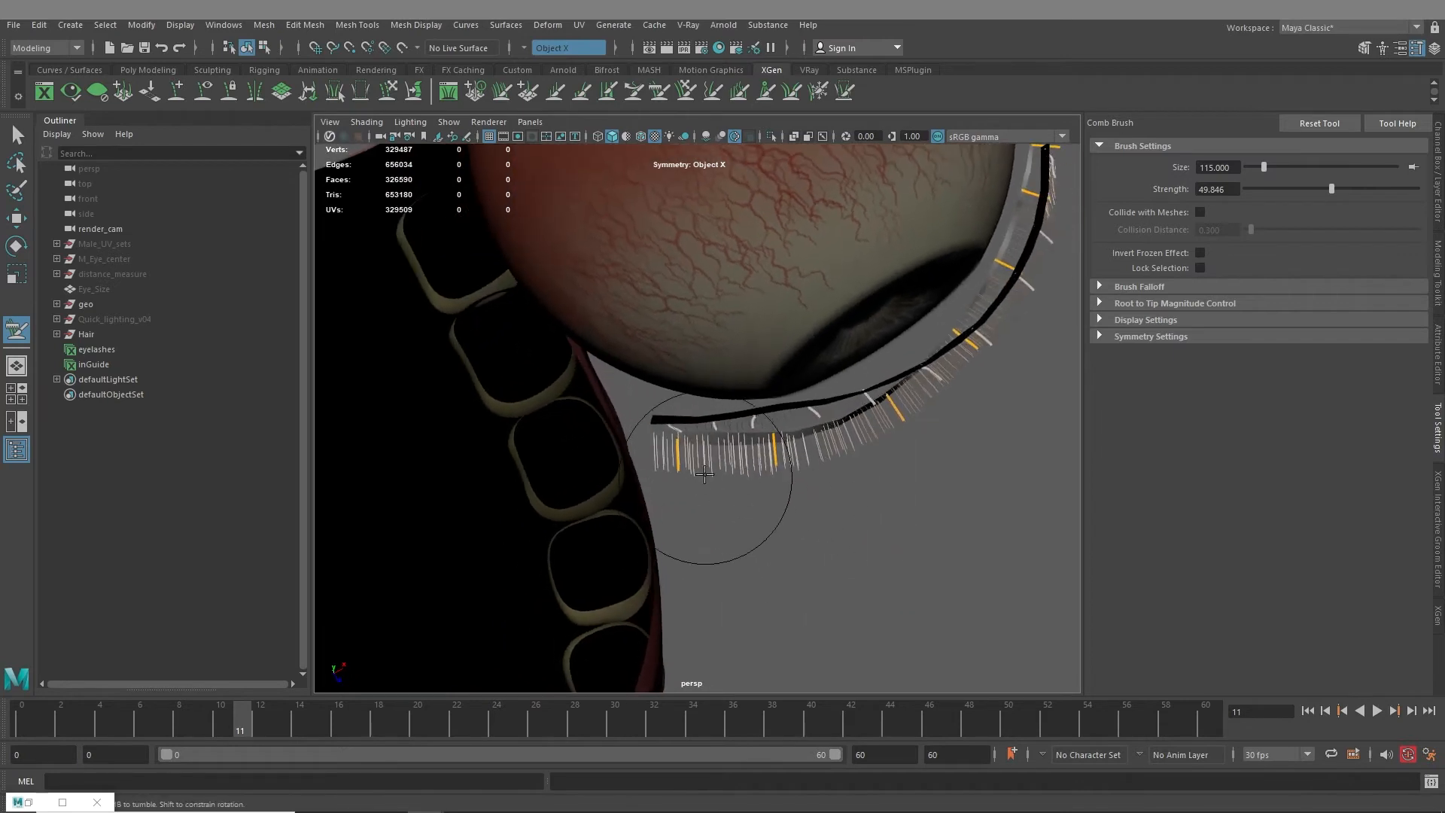
Comb the lower guides into a downward-bending lash curve along the strip
{"action": "left_click_drag", "start_coordinate": [674, 542], "coordinate": [865, 477], "text": "alt"}
{"action": "right_click_drag", "start_coordinate": [865, 478], "coordinate": [823, 547], "text": "alt"}
{"action": "left_click_drag", "start_coordinate": [822, 547], "coordinate": [749, 516], "text": "alt"}
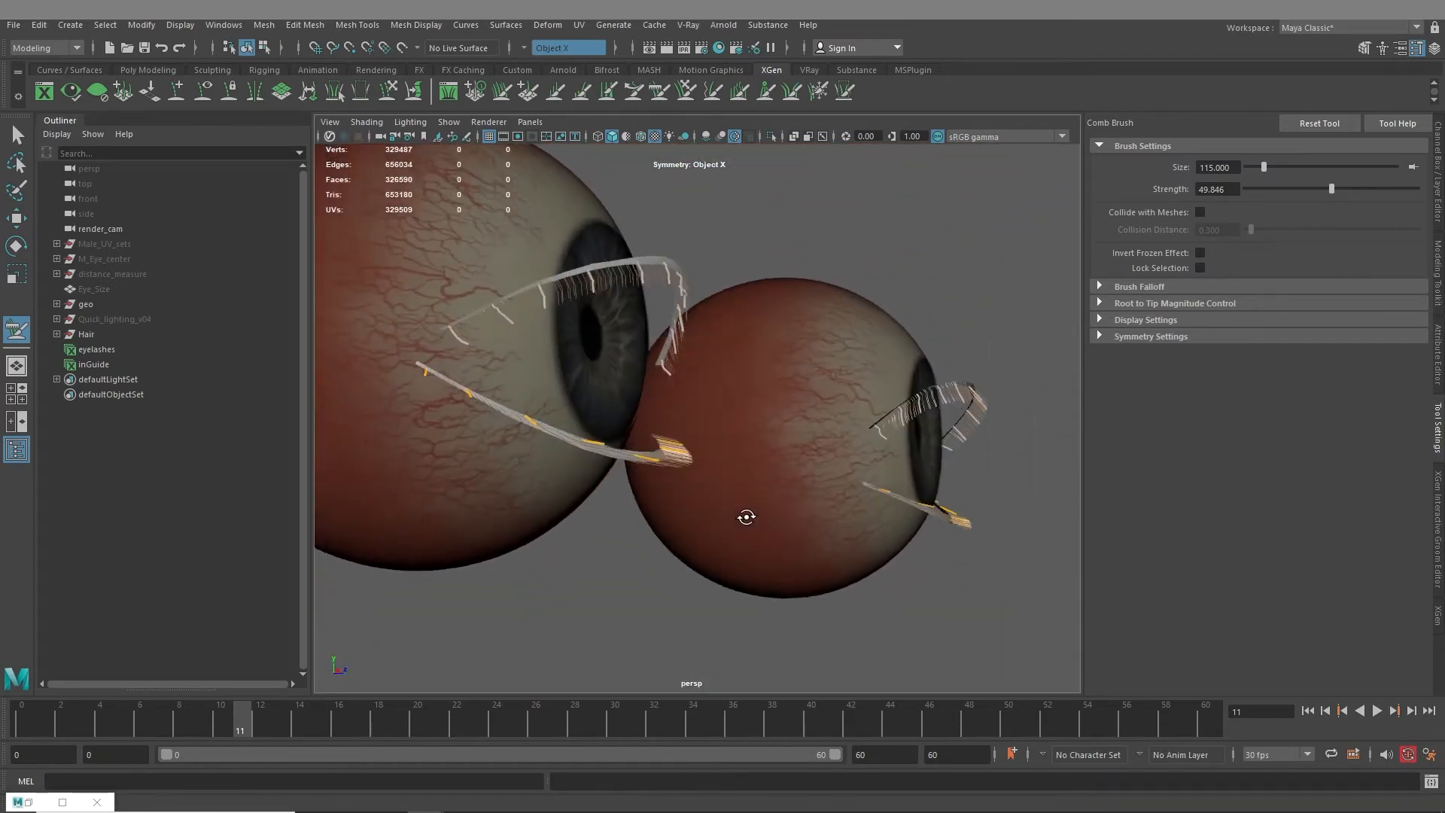
{"action": "mouse_move", "coordinate": [749, 516]}
{"action": "right_mouse_down", "text": "alt"}
{"action": "mouse_move", "coordinate": [716, 560]}
{"action": "mouse_move", "coordinate": [723, 482]}
{"action": "right_mouse_up", "text": "alt"}
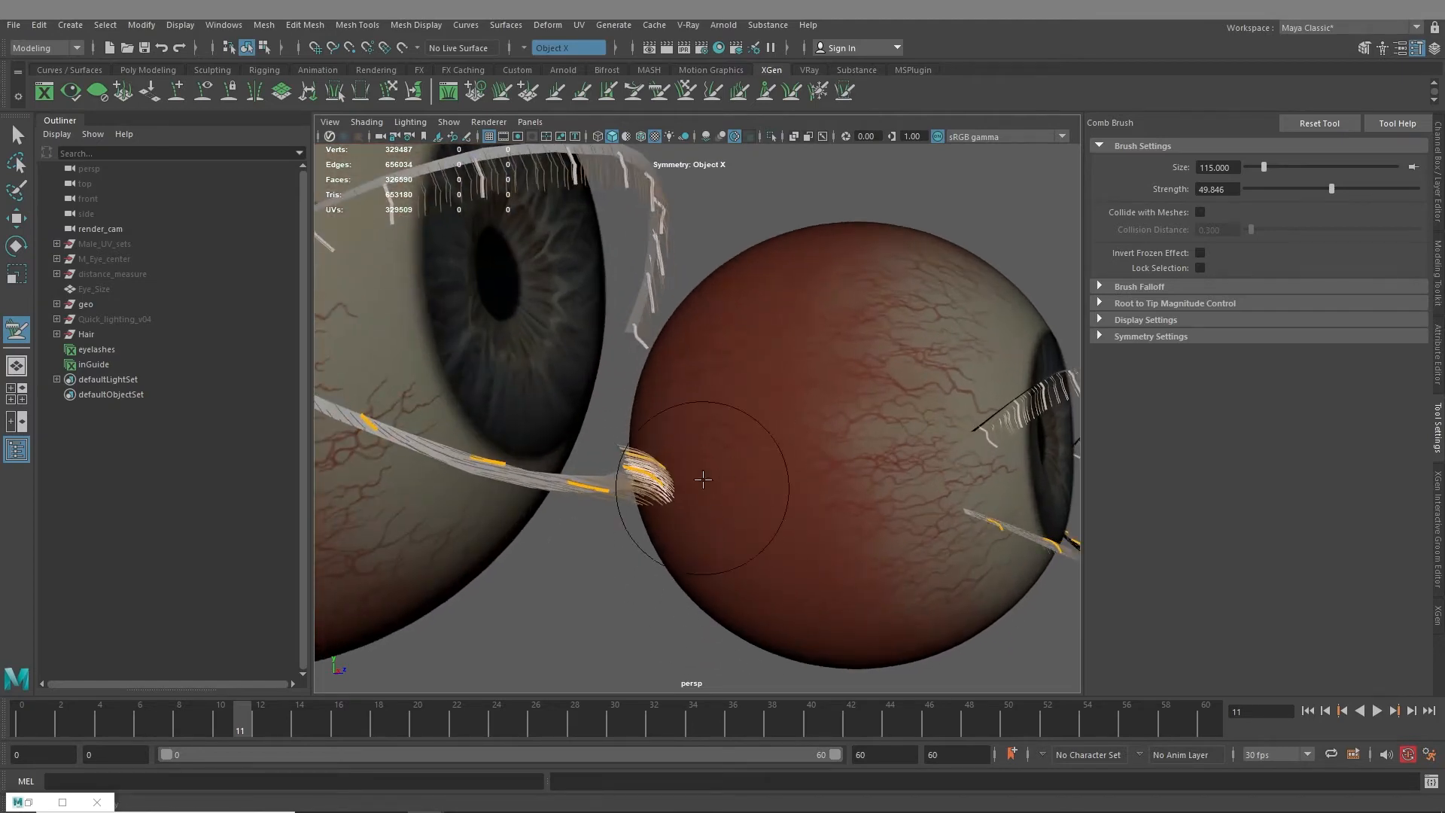
{"action": "mouse_move", "coordinate": [701, 555]}
{"action": "left_mouse_down", "text": "alt"}
{"action": "mouse_move", "coordinate": [748, 461]}
{"action": "mouse_move", "coordinate": [862, 571]}
{"action": "mouse_move", "coordinate": [935, 565]}
{"action": "mouse_move", "coordinate": [896, 620]}
{"action": "left_mouse_up", "text": "alt"}
{"action": "mouse_move", "coordinate": [878, 676]}
{"action": "left_mouse_down", "text": "alt"}
{"action": "mouse_move", "coordinate": [871, 549]}
{"action": "mouse_move", "coordinate": [713, 551]}
{"action": "mouse_move", "coordinate": [864, 548]}
{"action": "mouse_move", "coordinate": [936, 613]}
{"action": "mouse_move", "coordinate": [833, 582]}
{"action": "mouse_move", "coordinate": [555, 562]}
{"action": "mouse_move", "coordinate": [803, 671]}
{"action": "mouse_move", "coordinate": [653, 493]}
{"action": "left_mouse_up", "text": "alt"}
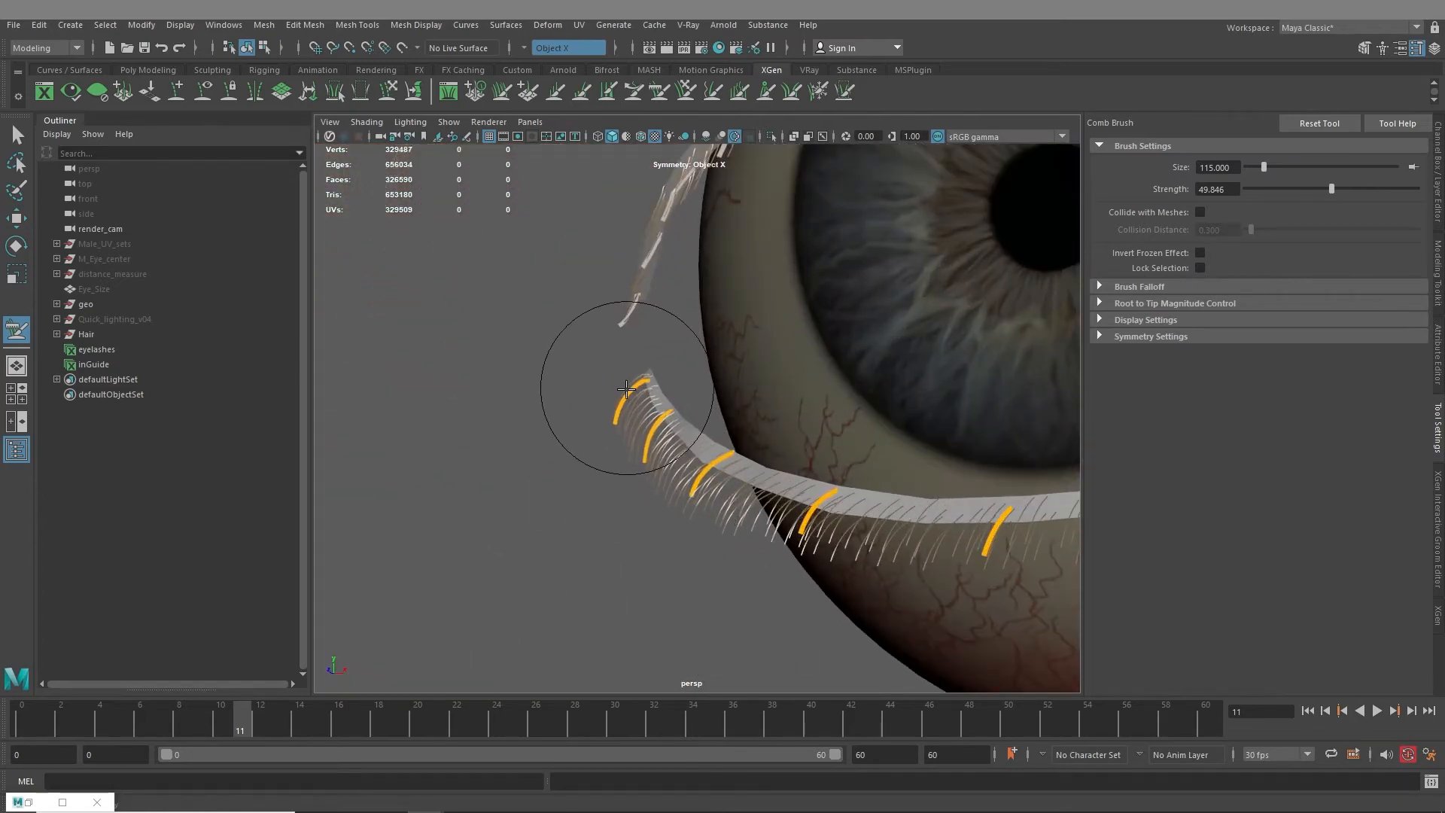
Comb the lower guides around the eye corner and toward the strip's other end into a matching downward curve
{"action": "middle_click_drag", "start_coordinate": [631, 388], "coordinate": [751, 399], "text": "alt"}
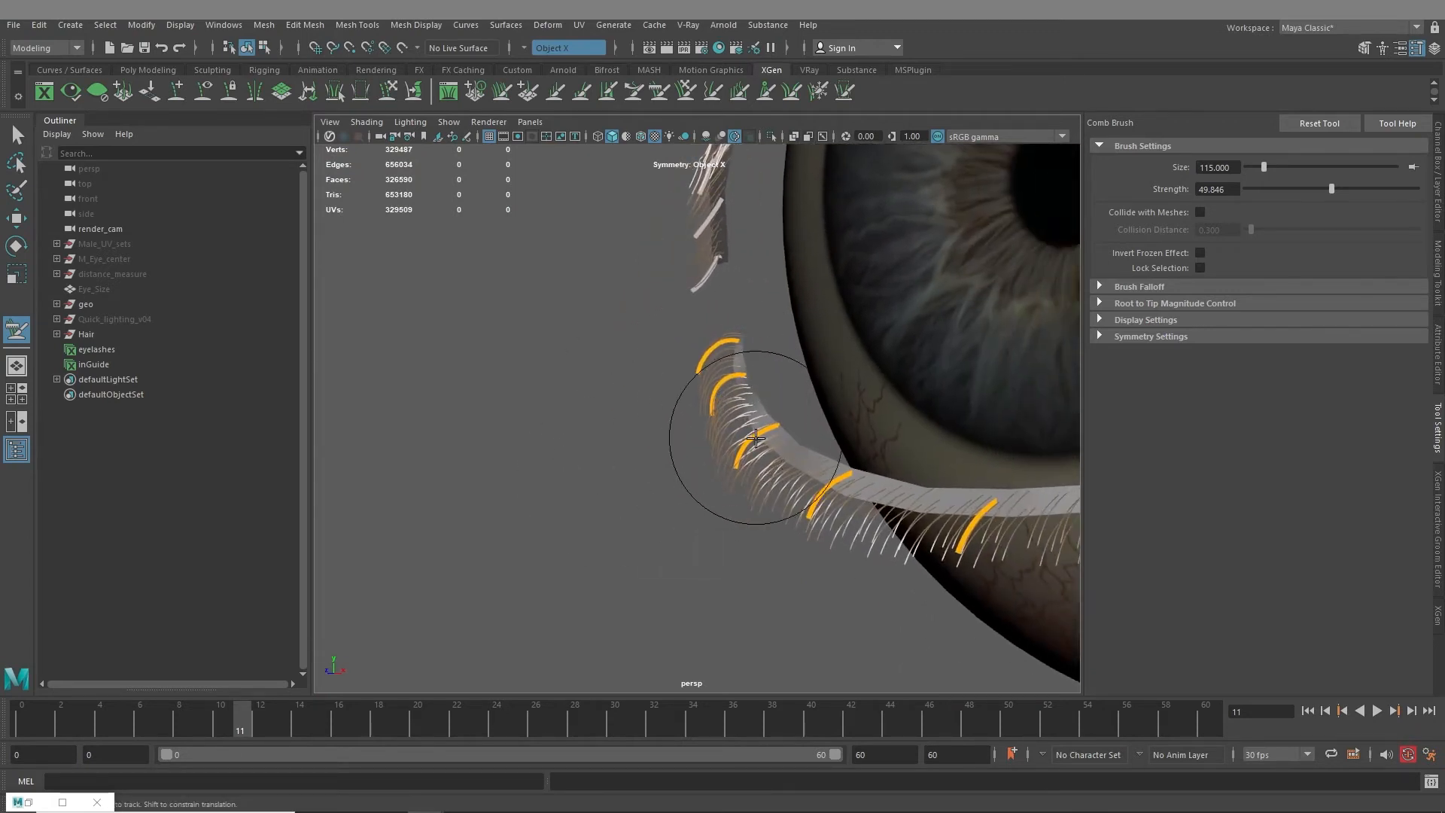
{"action": "left_click_drag", "start_coordinate": [745, 431], "coordinate": [804, 431], "text": "alt"}
{"action": "middle_click_drag", "start_coordinate": [823, 426], "coordinate": [697, 435], "text": "alt"}
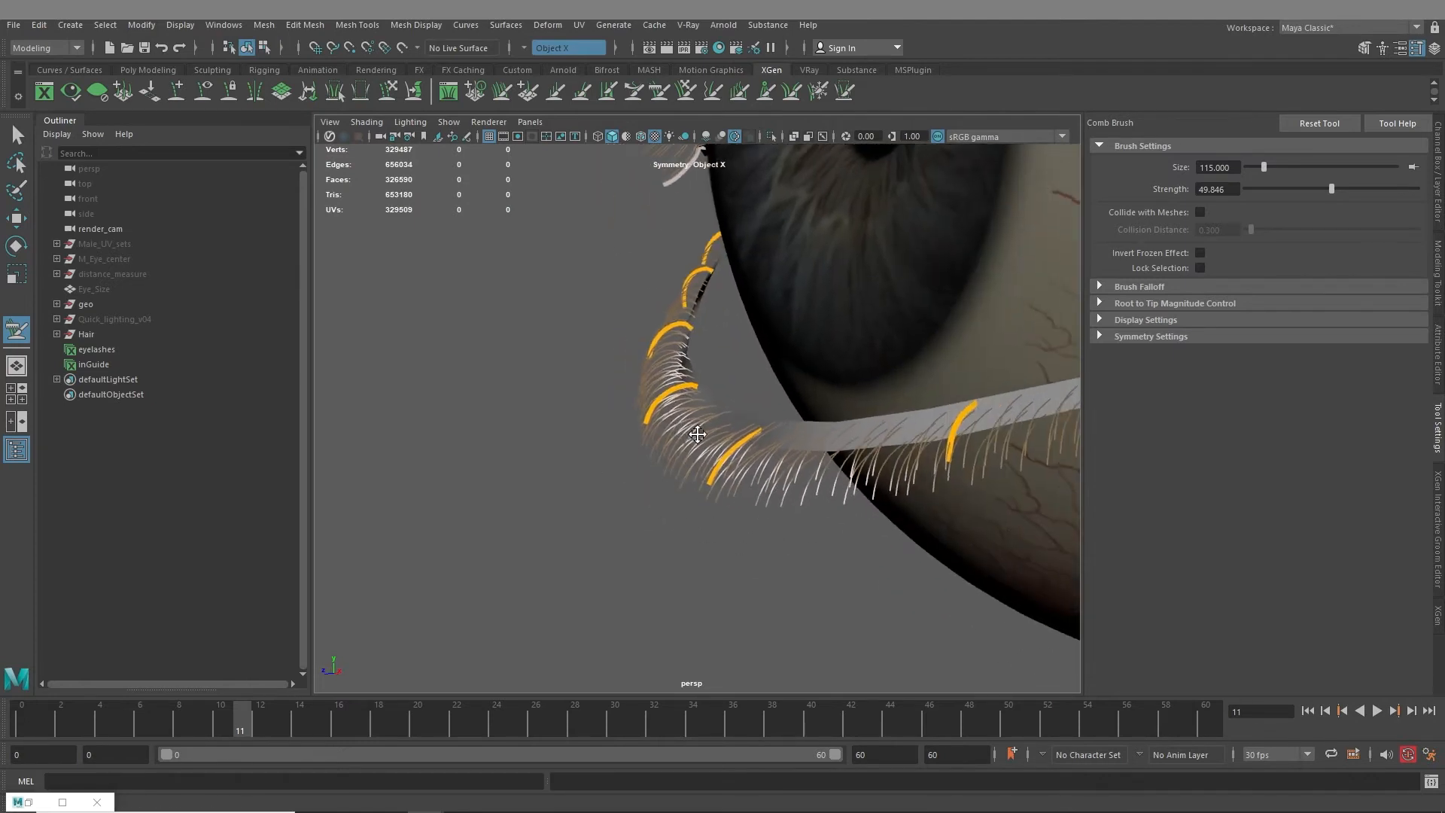
{"action": "middle_click_drag", "start_coordinate": [1017, 437], "coordinate": [750, 428], "text": "alt"}
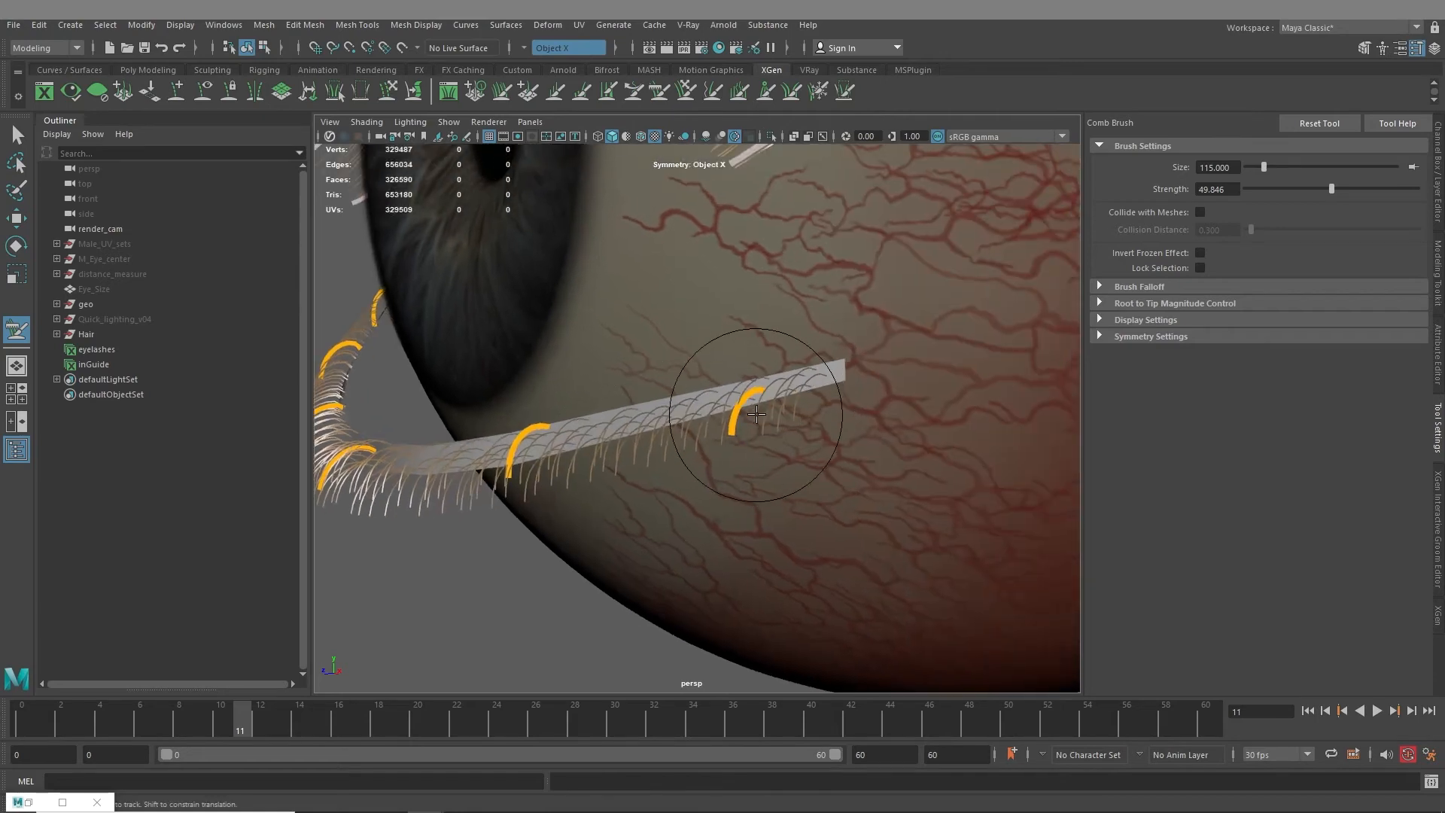
{"action": "scroll", "coordinate": [818, 518], "scroll_direction": "down", "scroll_amount": 6}
{"action": "middle_click_drag", "start_coordinate": [823, 523], "coordinate": [486, 466], "text": "alt"}
{"action": "left_click_drag", "start_coordinate": [486, 466], "coordinate": [785, 459], "text": "alt"}
{"action": "middle_click_drag", "start_coordinate": [785, 459], "coordinate": [633, 529], "text": "alt"}
{"action": "scroll", "coordinate": [880, 338], "scroll_direction": "up", "scroll_amount": 3}
{"action": "middle_click_drag", "start_coordinate": [880, 339], "coordinate": [677, 432], "text": "alt"}
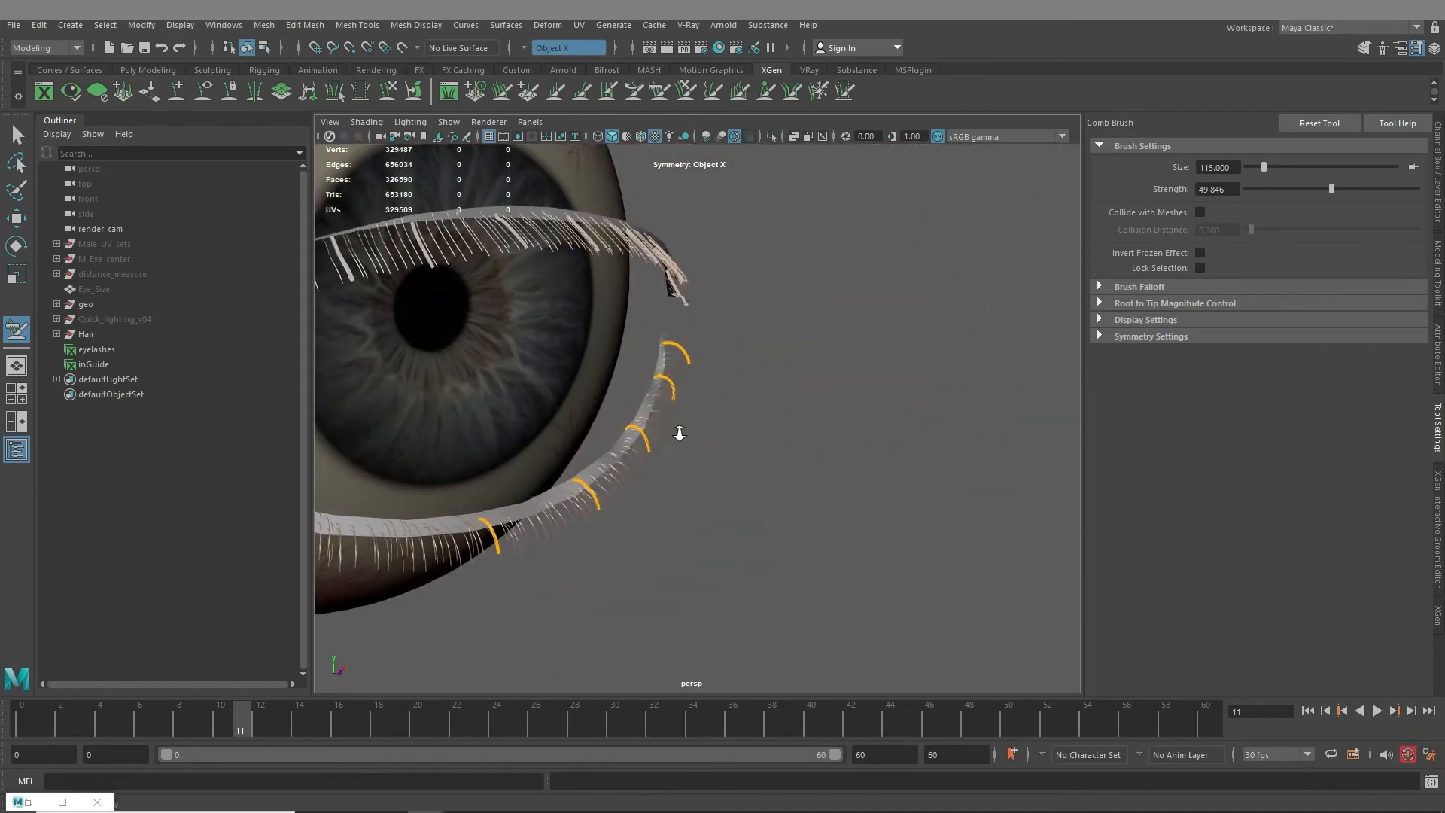
{"action": "scroll", "coordinate": [679, 414], "scroll_direction": "up", "scroll_amount": 5}
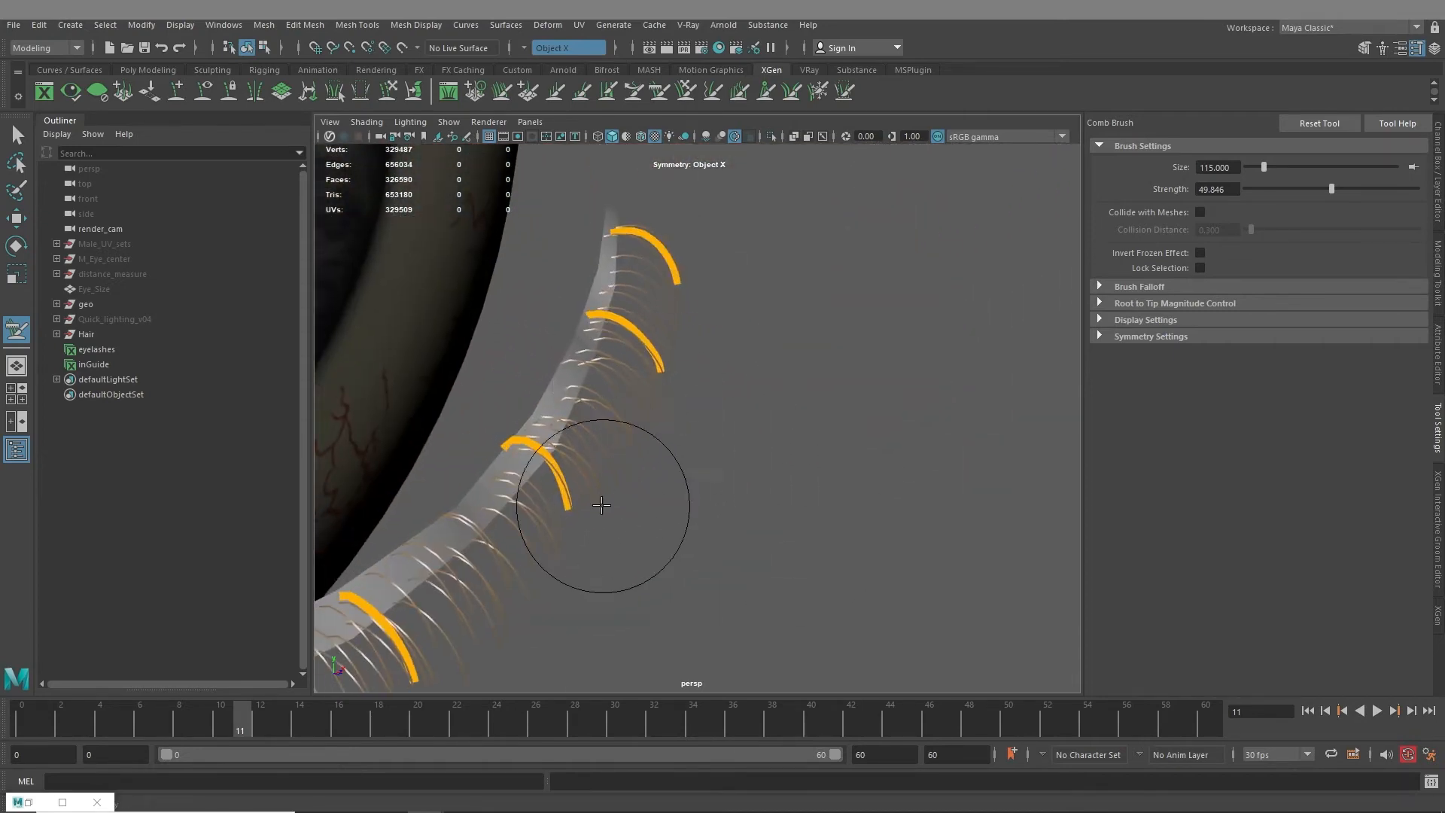
Examine the lower lashes' direction and curvature from the front, side and both eye corners
{"action": "scroll", "coordinate": [606, 512], "scroll_direction": "down", "scroll_amount": 7}
{"action": "left_click_drag", "start_coordinate": [417, 568], "coordinate": [888, 416], "text": "alt"}
{"action": "middle_click_drag", "start_coordinate": [888, 416], "coordinate": [767, 458], "text": "alt"}
{"action": "left_click_drag", "start_coordinate": [681, 484], "coordinate": [542, 419], "text": "alt"}
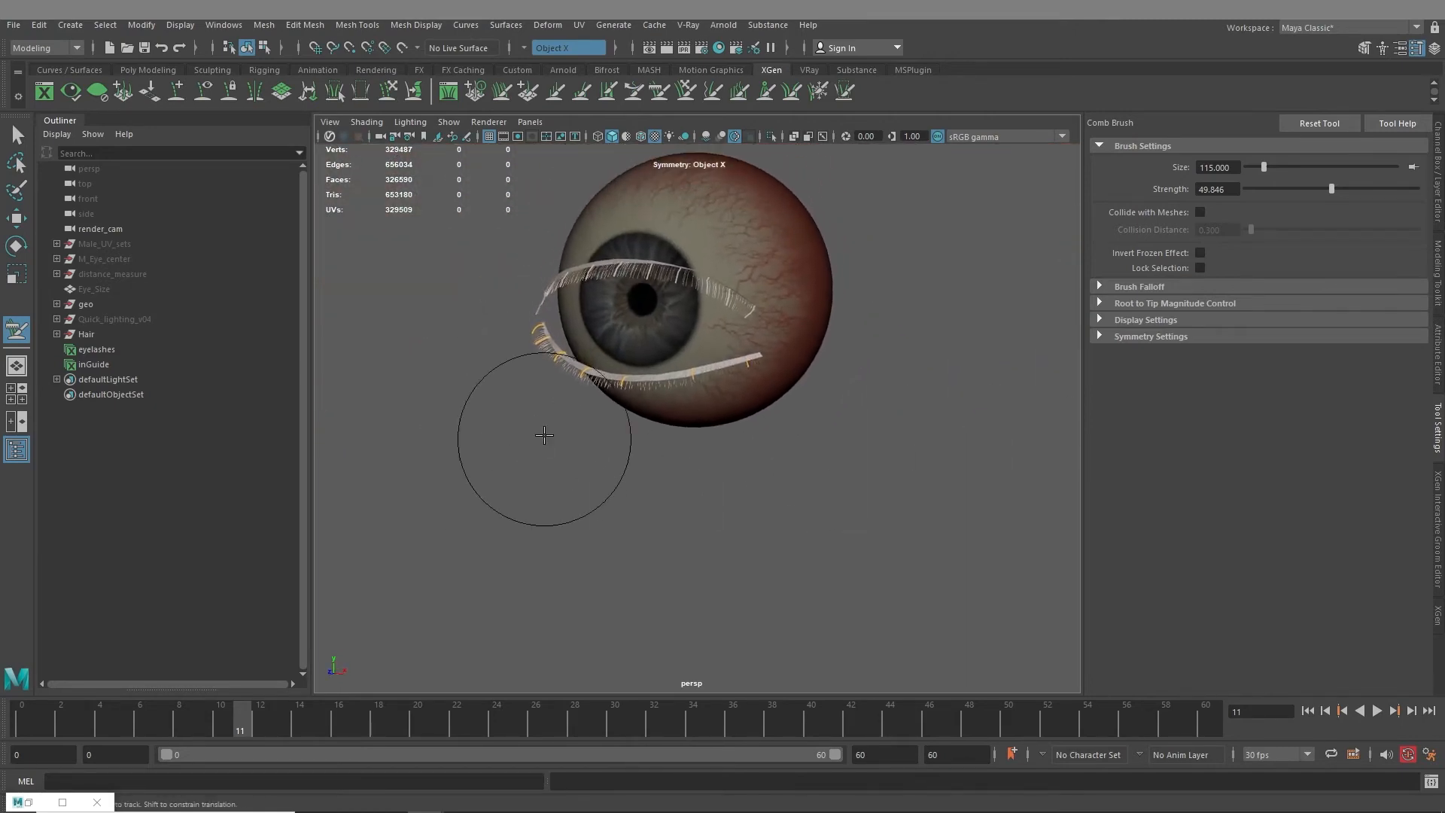
{"action": "scroll", "coordinate": [542, 419], "scroll_direction": "up", "scroll_amount": 3}
{"action": "middle_click_drag", "start_coordinate": [522, 445], "coordinate": [558, 486], "text": "alt"}
{"action": "scroll", "coordinate": [558, 485], "scroll_direction": "up", "scroll_amount": 3}
{"action": "left_click_drag", "start_coordinate": [558, 486], "coordinate": [592, 478], "text": "alt"}
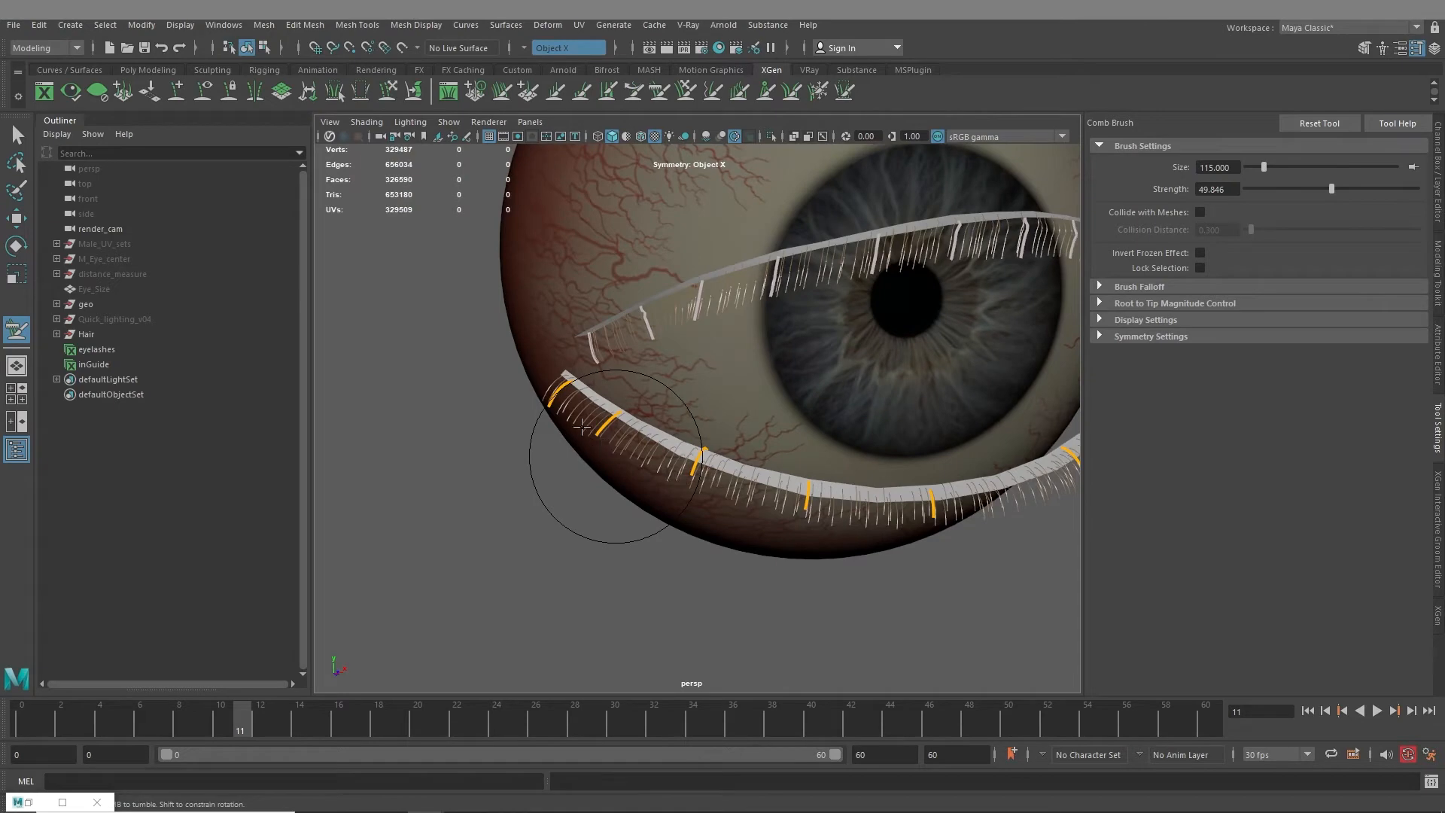
{"action": "left_click_drag", "start_coordinate": [581, 446], "coordinate": [1227, 403], "text": "alt"}
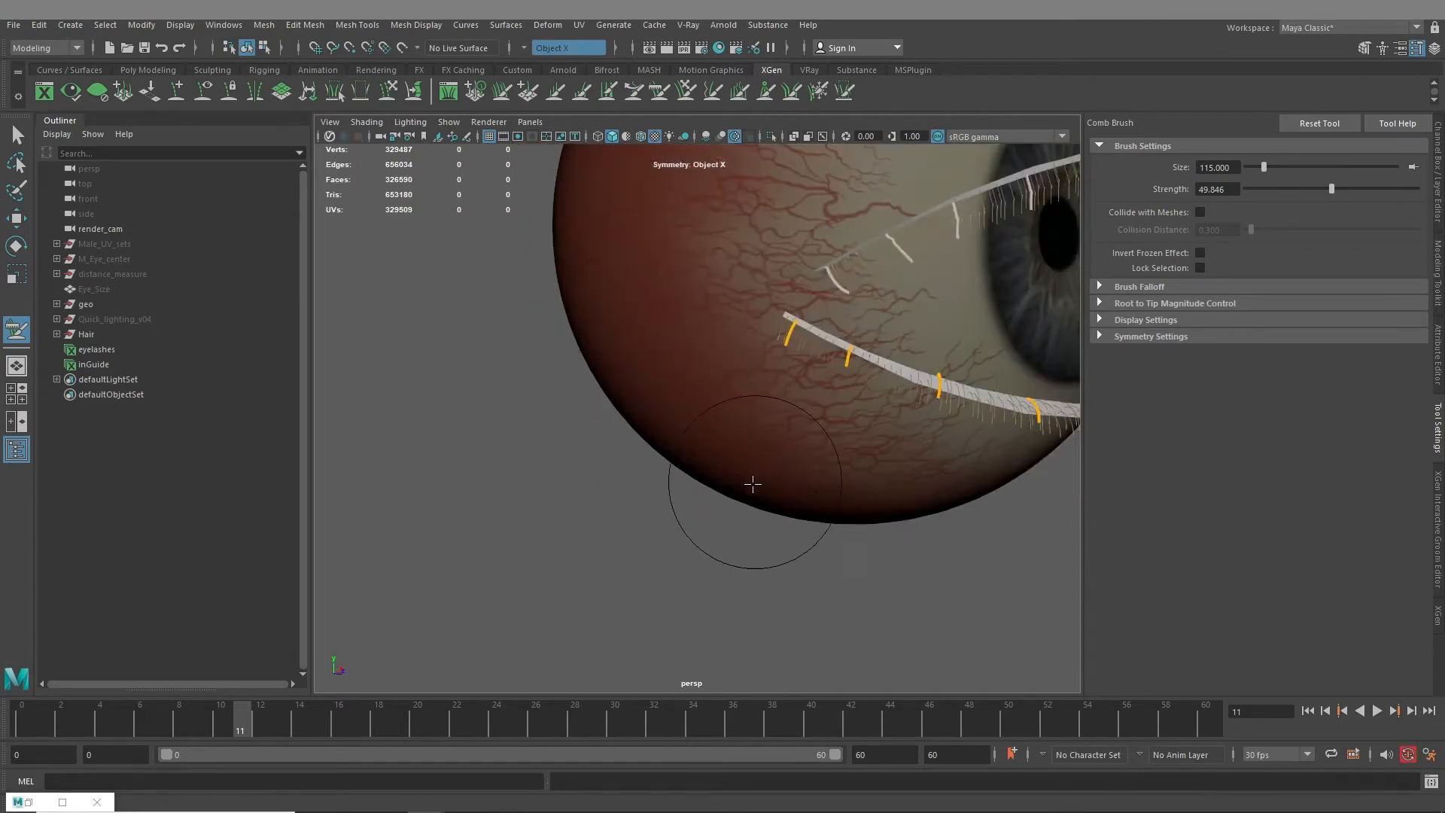
{"action": "mouse_move", "coordinate": [753, 484]}
{"action": "left_mouse_down", "text": "alt"}
{"action": "mouse_move", "coordinate": [494, 535]}
{"action": "mouse_move", "coordinate": [594, 494]}
{"action": "mouse_move", "coordinate": [580, 492]}
{"action": "mouse_move", "coordinate": [736, 475]}
{"action": "left_mouse_up", "text": "alt"}
Turn symmetry off for the Comb Brush and bend the end guides of the lower strip outward and down
{"action": "left_click", "coordinate": [1150, 337]}
{"action": "left_click", "coordinate": [1226, 359]}
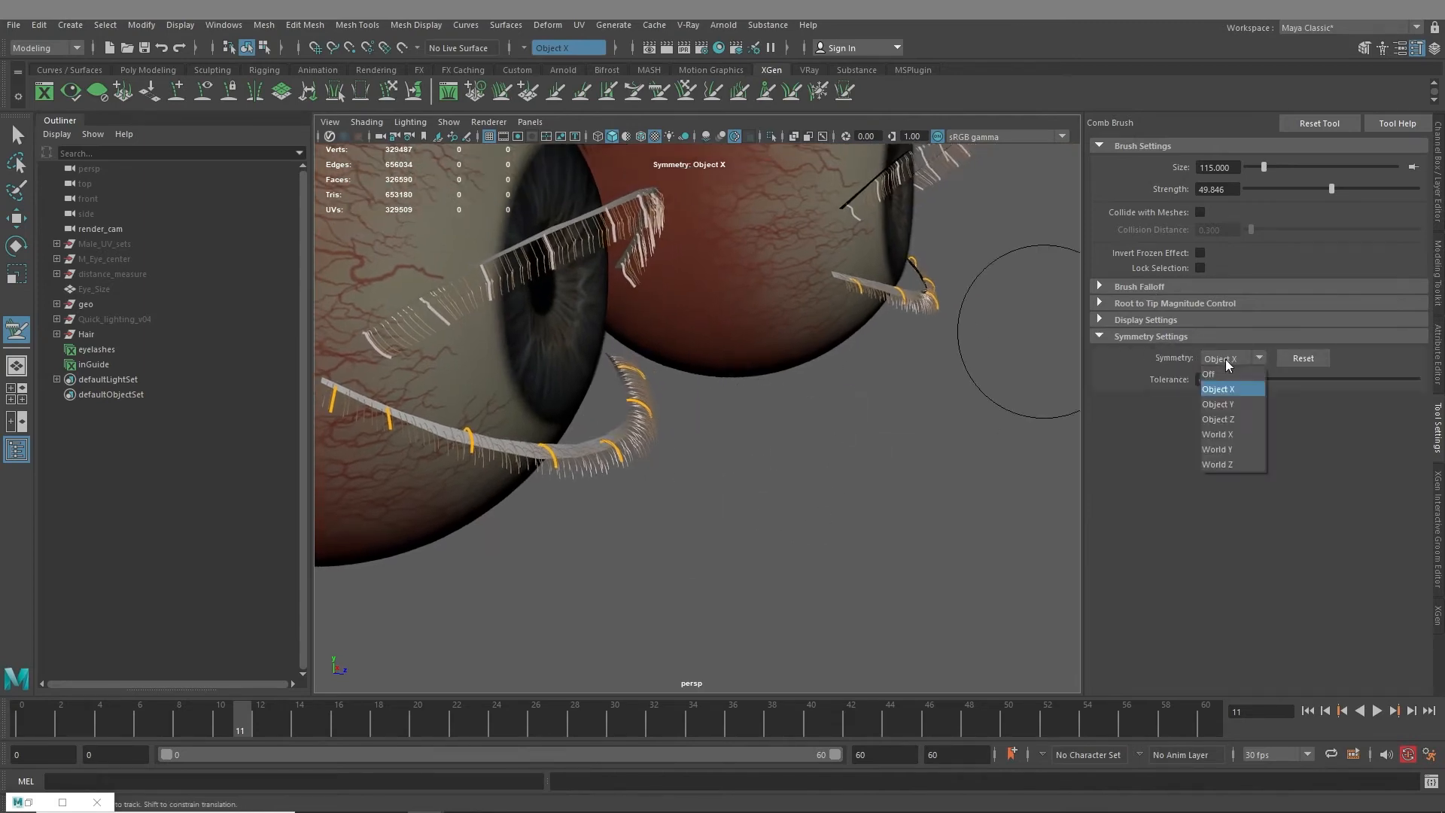
{"action": "left_click", "coordinate": [1218, 374]}
{"action": "middle_click_drag", "start_coordinate": [677, 435], "coordinate": [909, 423], "text": "alt"}
{"action": "right_click_drag", "start_coordinate": [597, 439], "coordinate": [618, 436], "text": "alt"}
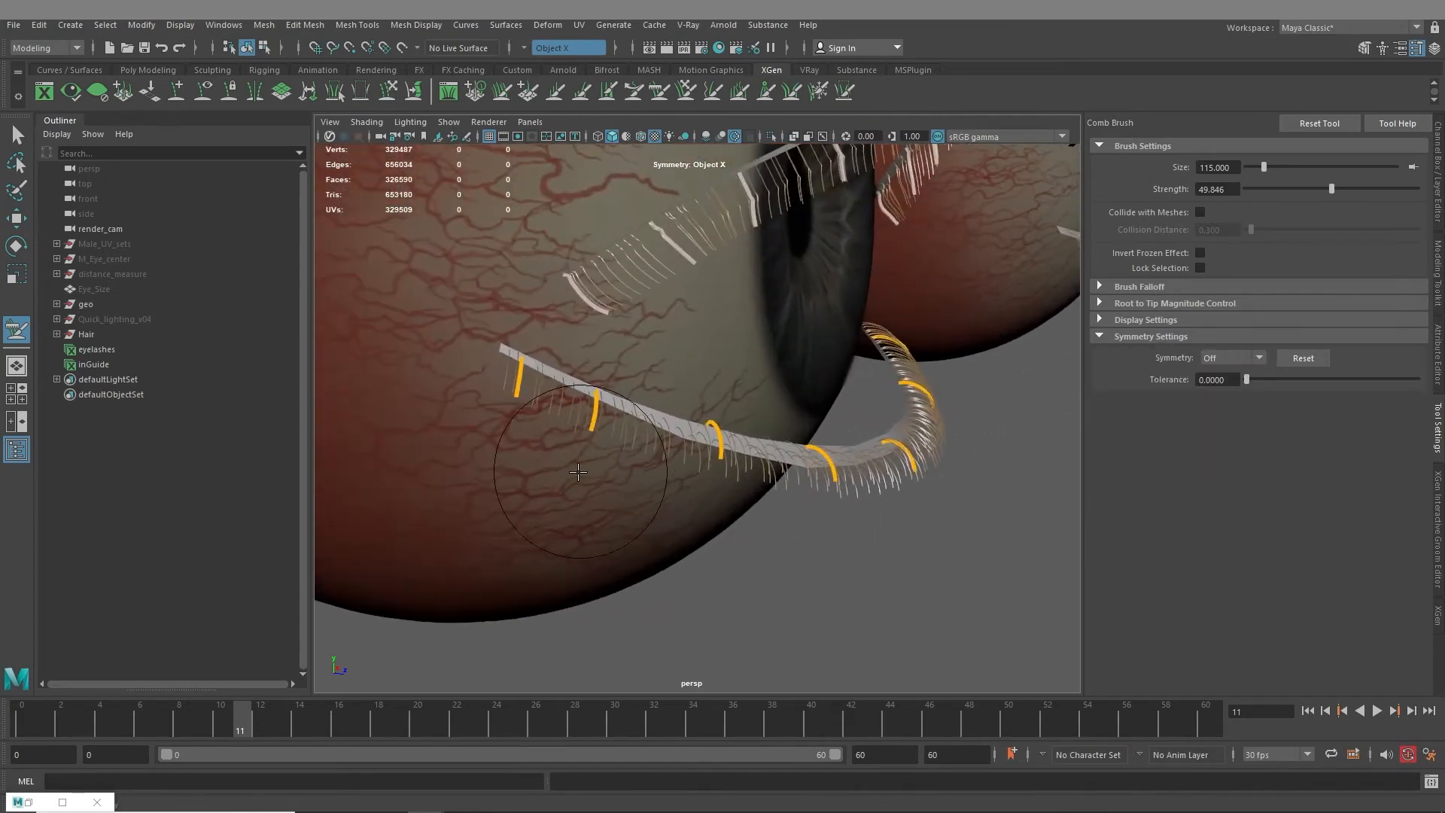
{"action": "mouse_move", "coordinate": [578, 472]}
{"action": "left_mouse_down", "text": "alt"}
{"action": "mouse_move", "coordinate": [613, 419]}
{"action": "mouse_move", "coordinate": [845, 507]}
{"action": "left_mouse_up", "text": "alt"}
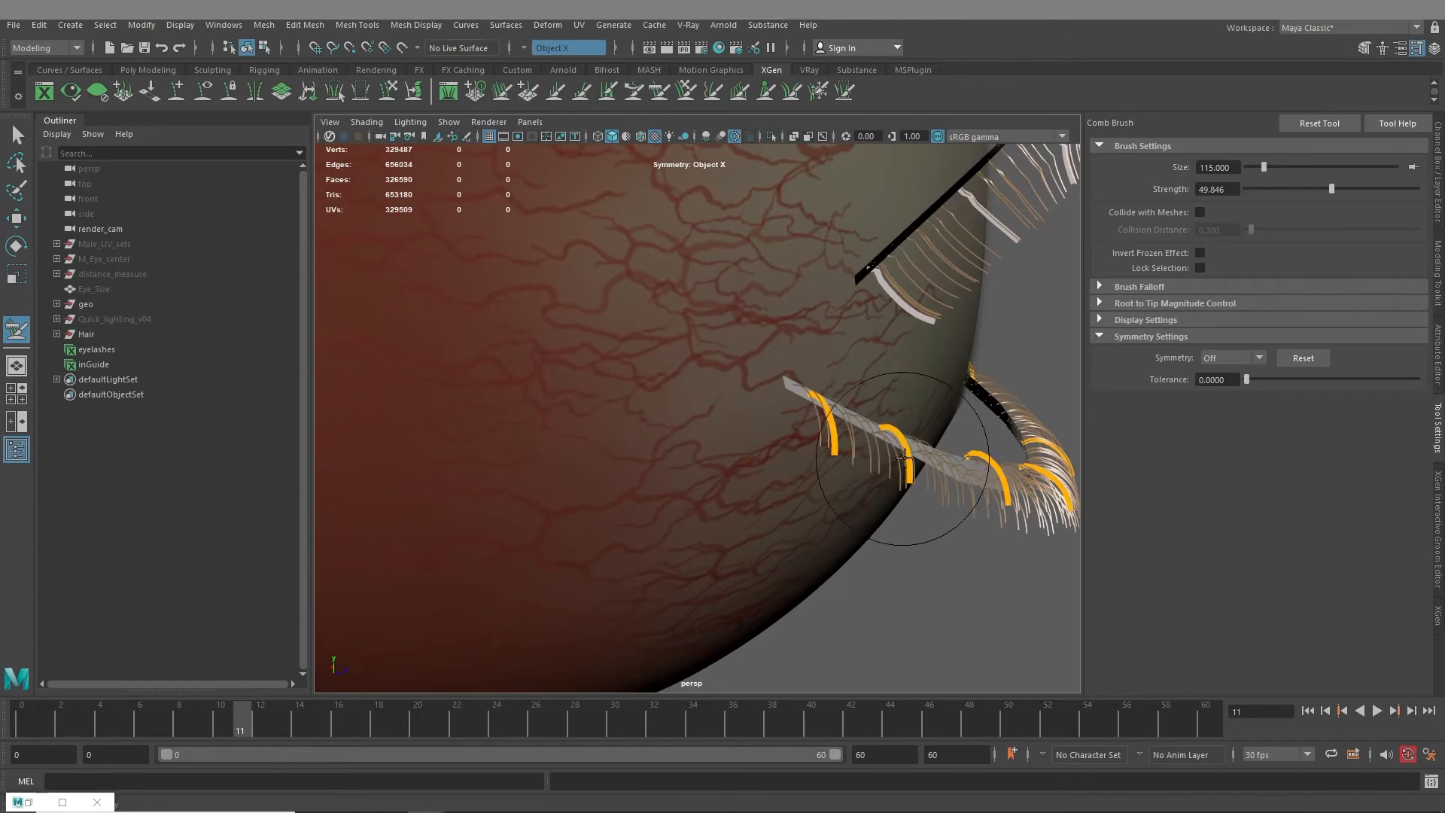
{"action": "left_click_drag", "start_coordinate": [935, 630], "coordinate": [264, 453], "text": "alt"}
Comb the lower guides at both eye corners into an even outward fan with downward-curving tips
{"action": "middle_click_drag", "start_coordinate": [367, 465], "coordinate": [410, 458], "text": "alt"}
{"action": "left_click_drag", "start_coordinate": [439, 513], "coordinate": [503, 504], "text": "alt"}
{"action": "middle_click_drag", "start_coordinate": [504, 503], "coordinate": [337, 342], "text": "alt"}
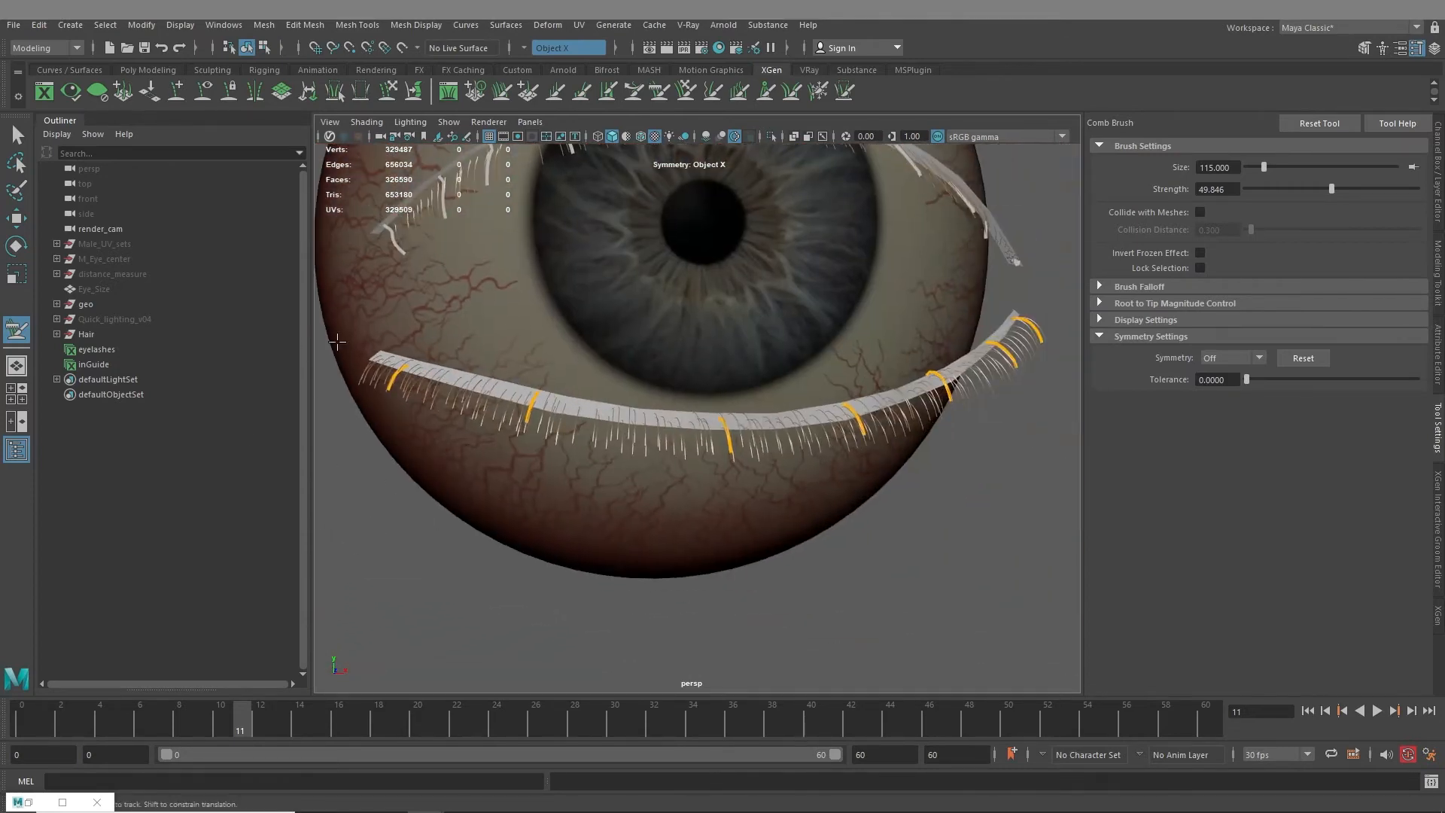
{"action": "left_click_drag", "start_coordinate": [338, 342], "coordinate": [760, 420], "text": "alt"}
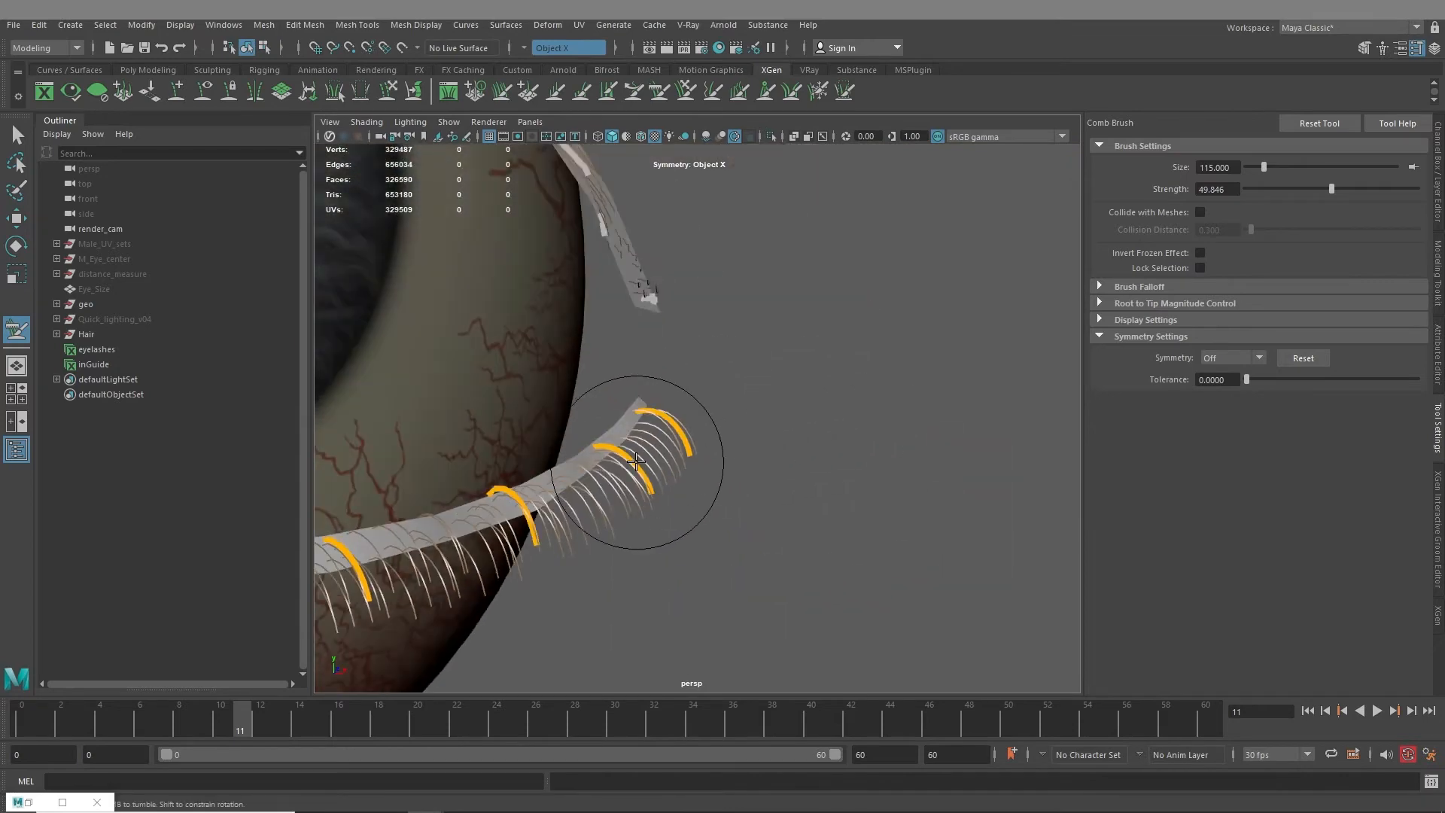
{"action": "middle_click_drag", "start_coordinate": [577, 580], "coordinate": [646, 496], "text": "alt"}
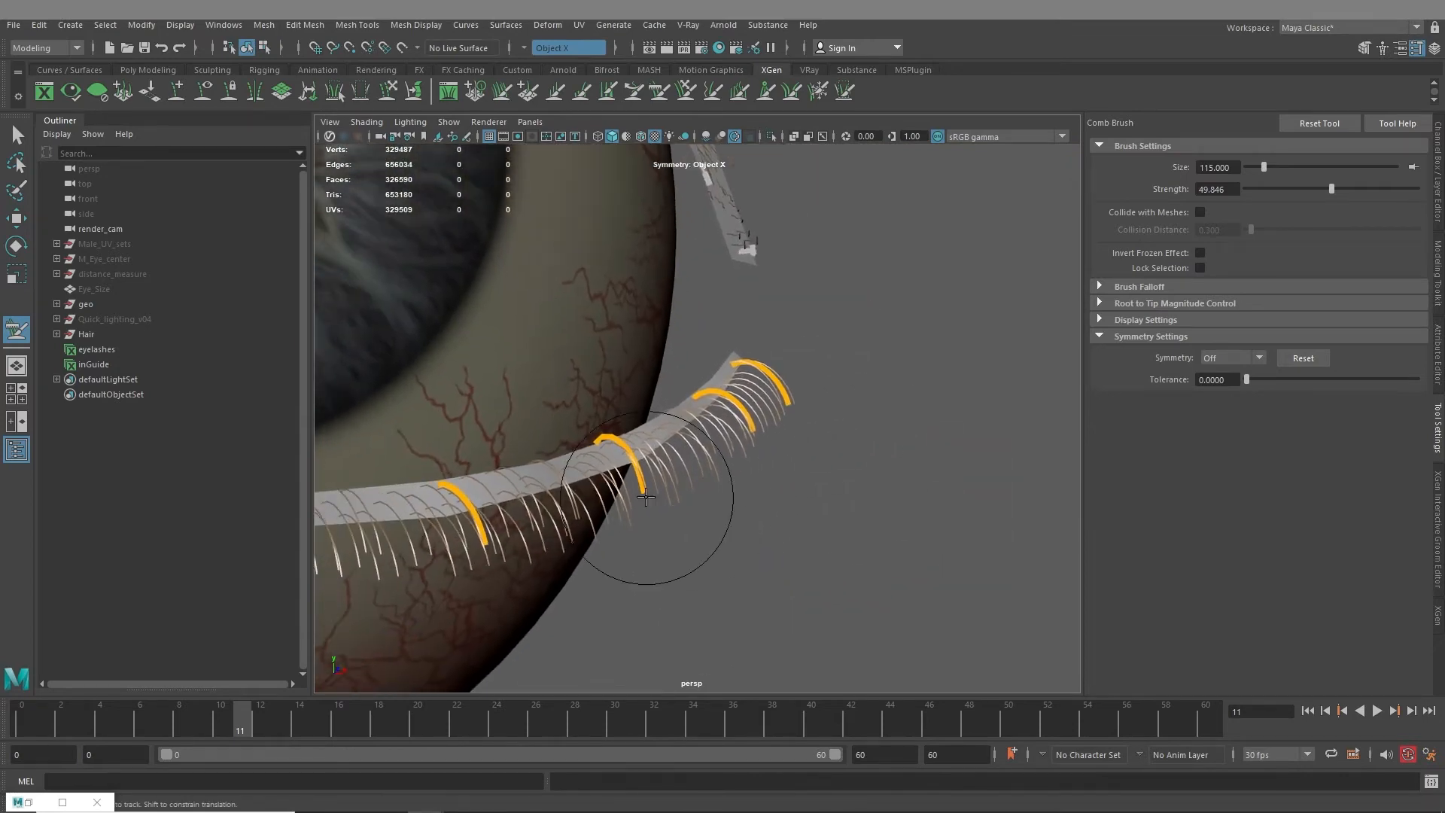
{"action": "left_click_drag", "start_coordinate": [653, 512], "coordinate": [628, 480], "text": "alt"}
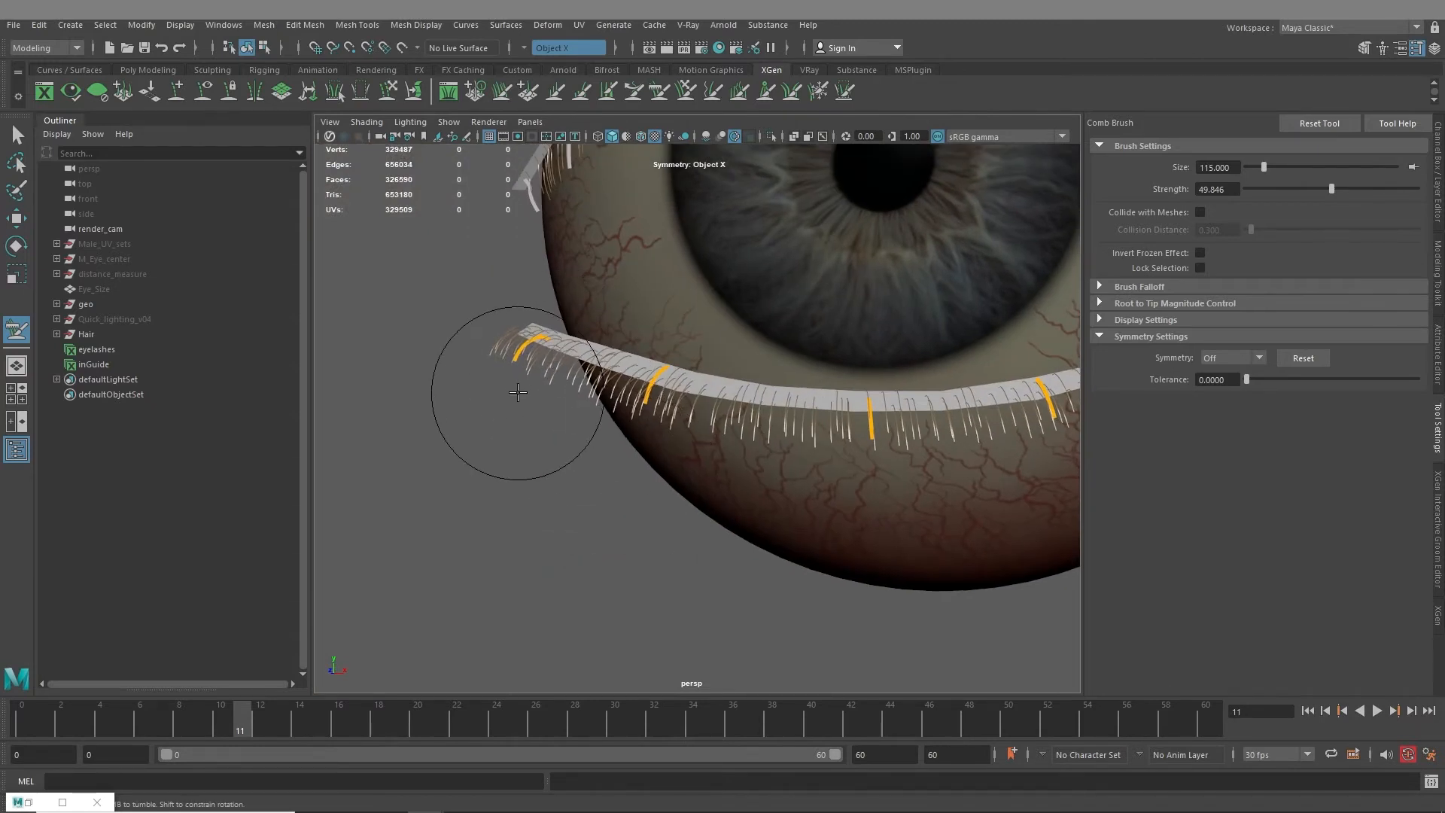
{"action": "scroll", "coordinate": [565, 468], "scroll_direction": "down", "scroll_amount": 5}
{"action": "middle_click_drag", "start_coordinate": [565, 467], "coordinate": [625, 463], "text": "alt"}
{"action": "left_click_drag", "start_coordinate": [625, 464], "coordinate": [761, 494], "text": "alt"}
{"action": "middle_click_drag", "start_coordinate": [761, 494], "coordinate": [815, 492], "text": "alt"}
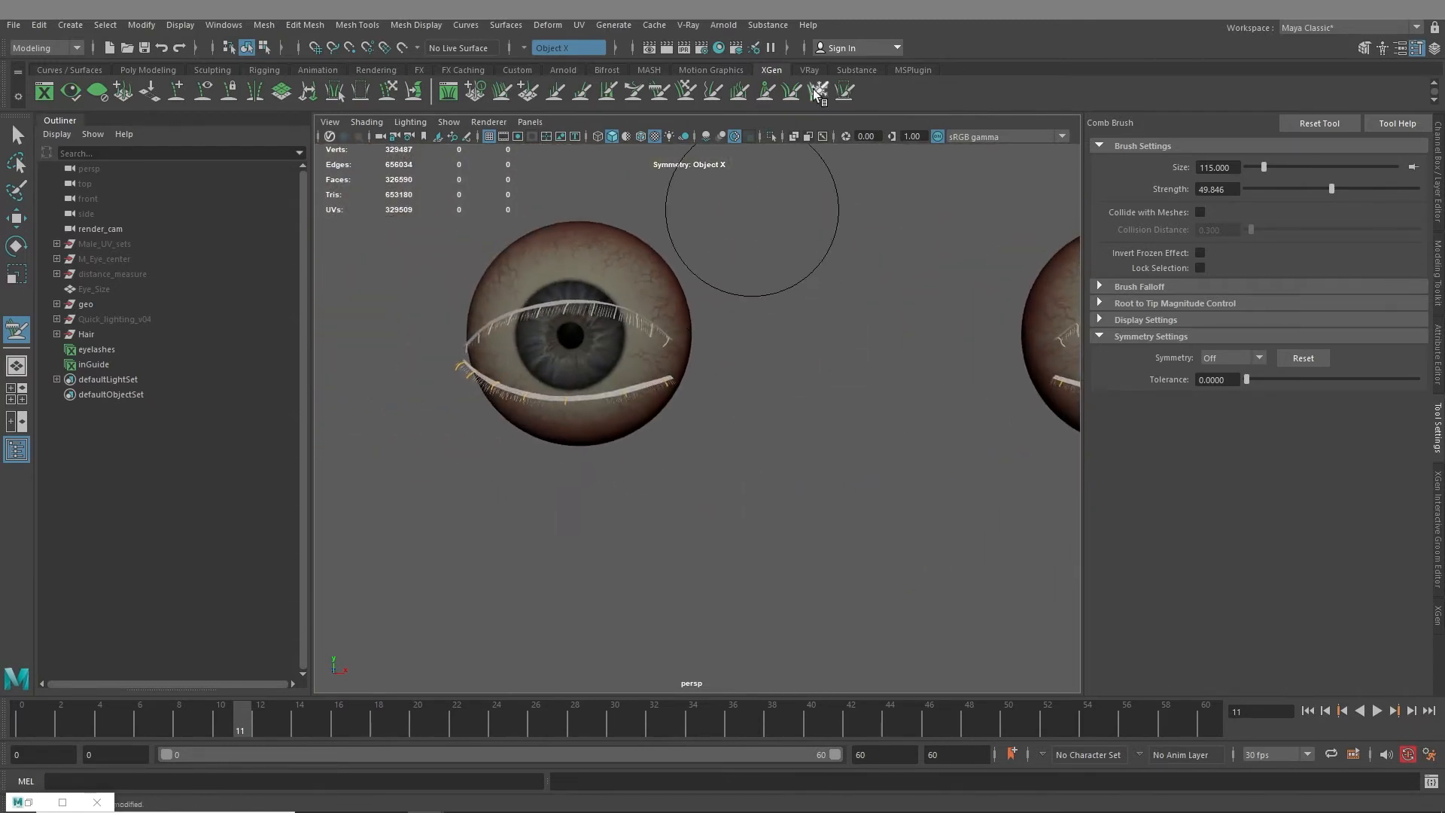
Invert the frozen guides with the Freeze Brush so the upper strip is free and the lower strip is frozen
{"action": "left_click", "coordinate": [819, 92]}
{"action": "right_click", "coordinate": [614, 391]}
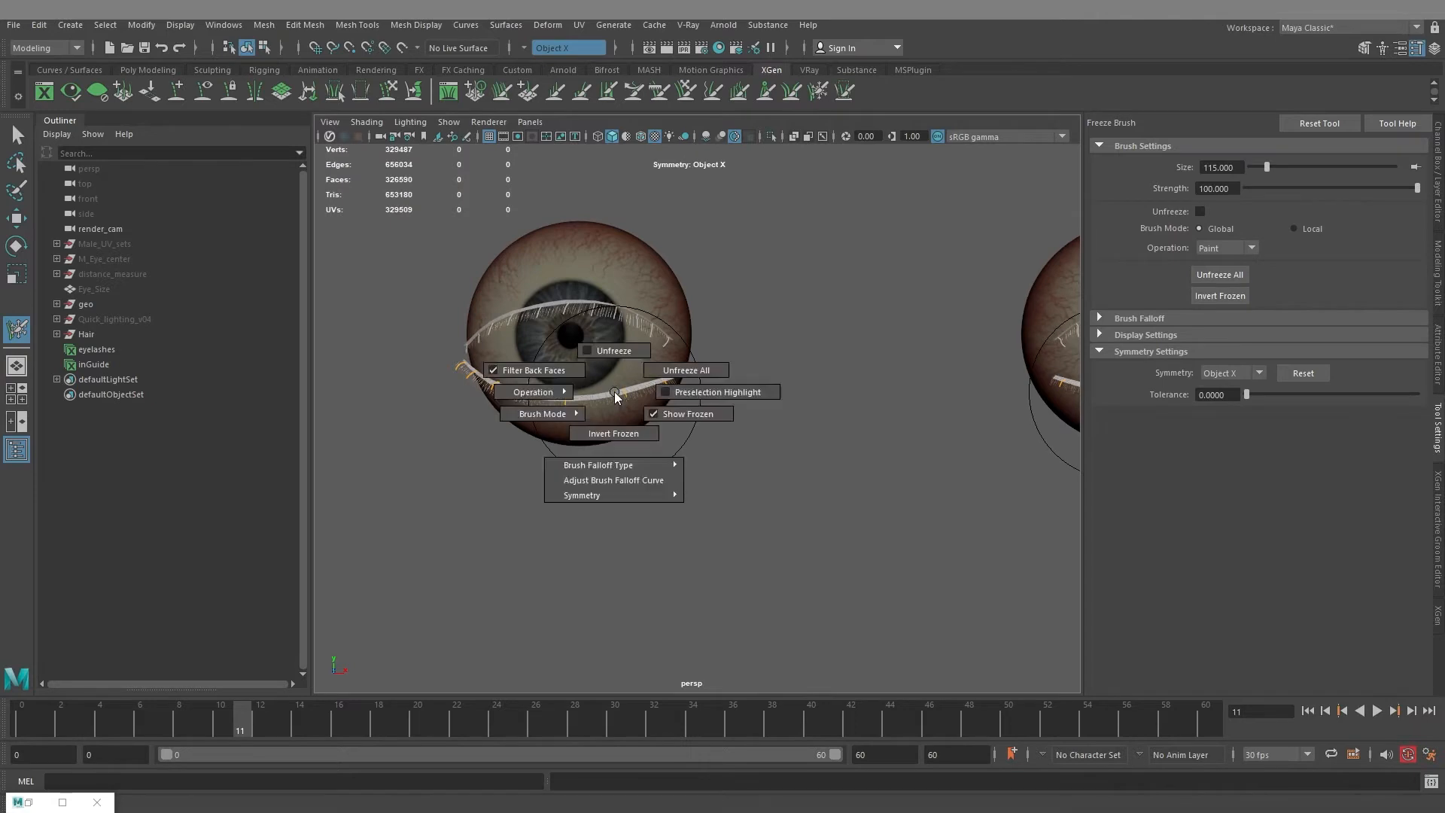
{"action": "left_click", "coordinate": [613, 432]}
{"action": "middle_click_drag", "start_coordinate": [600, 412], "coordinate": [555, 511], "text": "alt"}
{"action": "scroll", "coordinate": [555, 512], "scroll_direction": "down", "scroll_amount": 3}
{"action": "left_click_drag", "start_coordinate": [556, 511], "coordinate": [548, 489], "text": "alt"}
{"action": "middle_click_drag", "start_coordinate": [548, 489], "coordinate": [644, 441], "text": "alt"}
{"action": "right_click_drag", "start_coordinate": [643, 441], "coordinate": [683, 471], "text": "alt"}
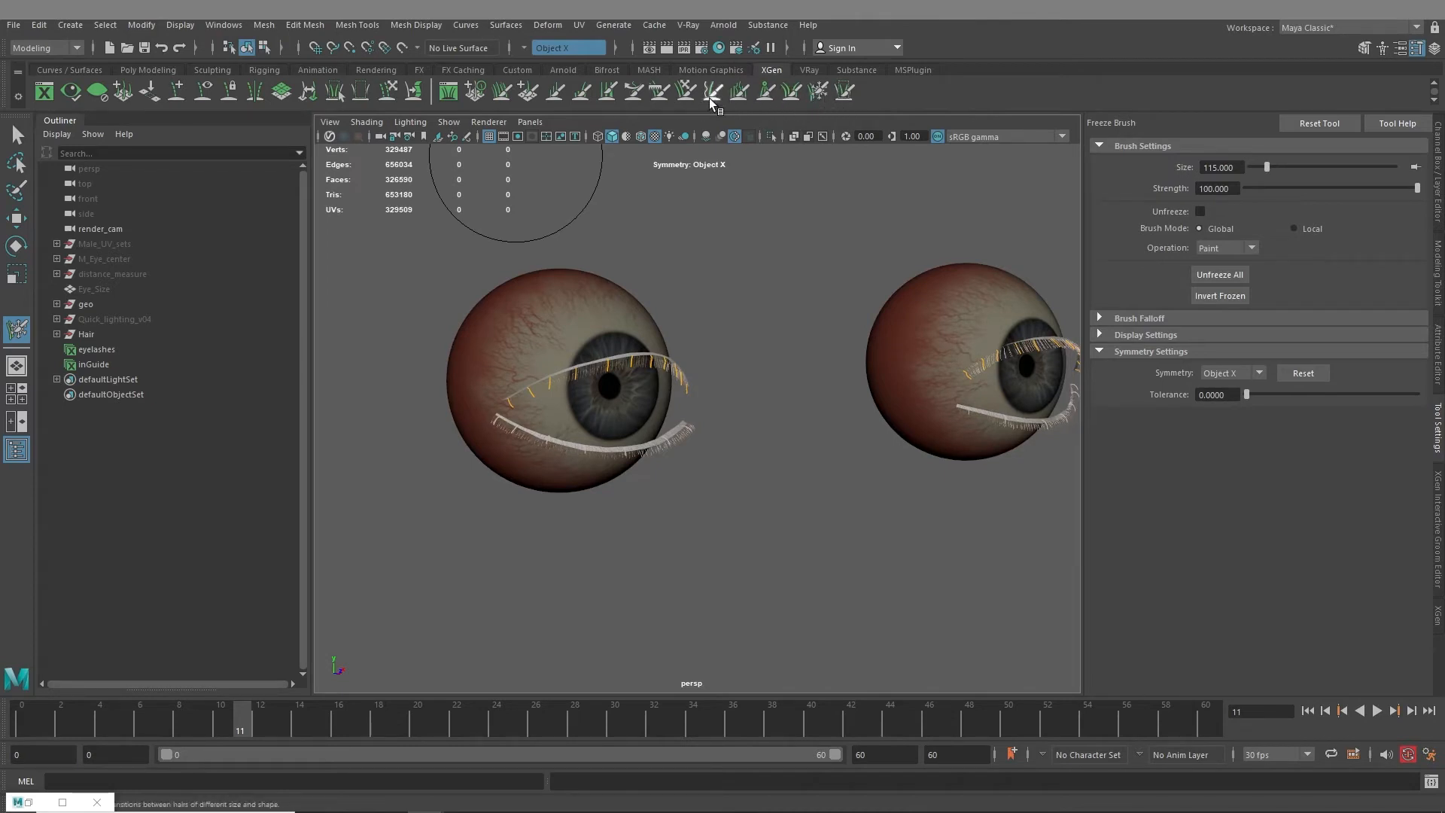
Set the Comb Brush symmetry to Object X and comb the upper strip's guides forward, away from the eyeball
{"action": "scroll", "coordinate": [672, 274], "scroll_direction": "down", "scroll_amount": 2}
{"action": "middle_click_drag", "start_coordinate": [576, 401], "coordinate": [680, 378], "text": "alt"}
{"action": "left_click_drag", "start_coordinate": [681, 378], "coordinate": [652, 347], "text": "alt"}
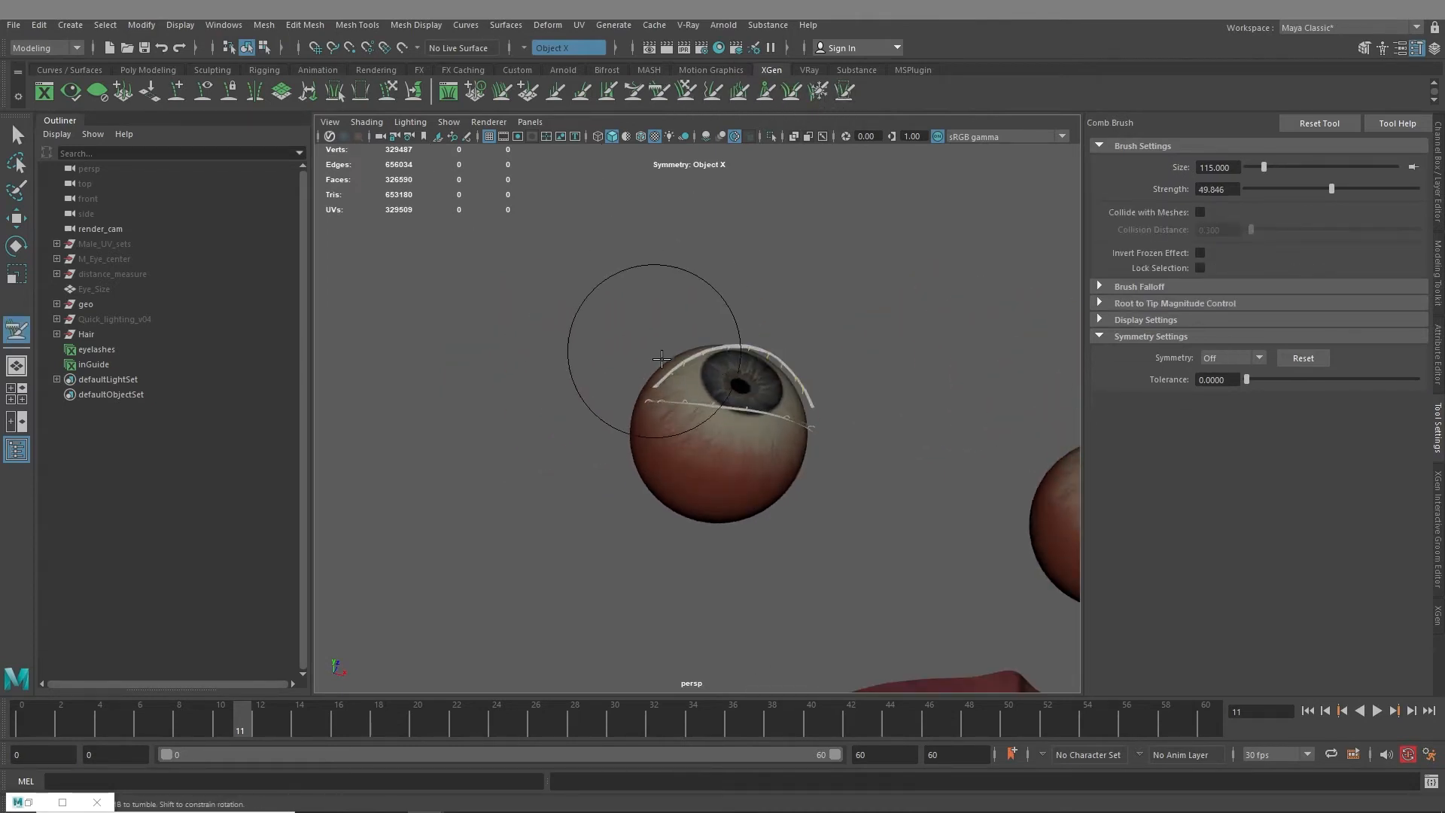
{"action": "left_click", "coordinate": [1213, 358]}
{"action": "left_click", "coordinate": [1220, 397]}
{"action": "middle_click_drag", "start_coordinate": [855, 397], "coordinate": [765, 436], "text": "alt"}
{"action": "left_click_drag", "start_coordinate": [765, 436], "coordinate": [741, 410], "text": "alt"}
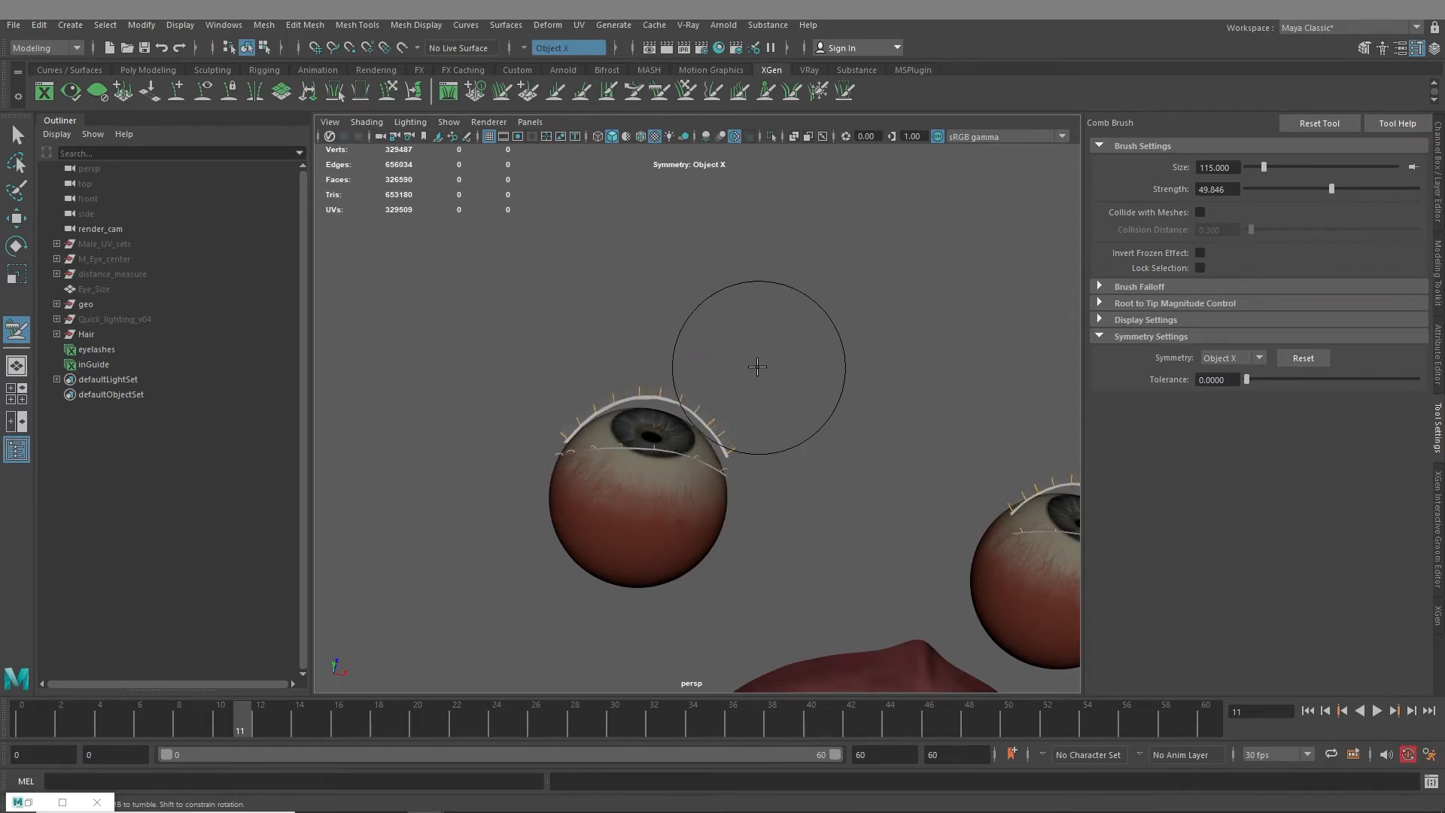
Reduce the Comb Brush size to 60 and comb the upper guides into an outward fan, working from beneath the eye
{"action": "key", "text": "b"}
{"action": "left_click_drag", "start_coordinate": [736, 388], "coordinate": [697, 444]}
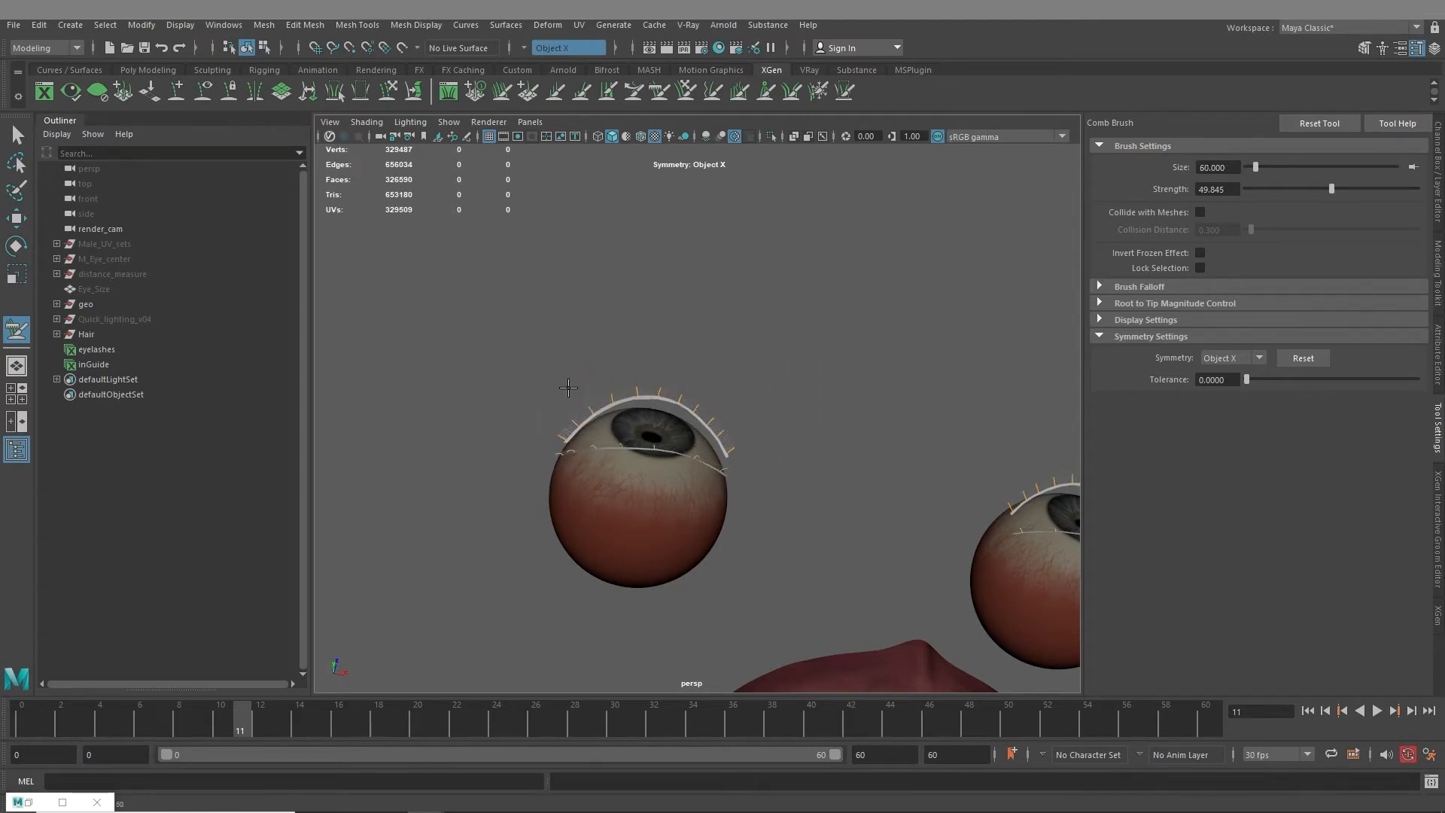
{"action": "mouse_move", "coordinate": [638, 396]}
{"action": "left_mouse_down", "text": "alt"}
{"action": "mouse_move", "coordinate": [680, 426]}
{"action": "mouse_move", "coordinate": [662, 433]}
{"action": "mouse_move", "coordinate": [650, 416]}
{"action": "left_mouse_up", "text": "alt"}
{"action": "scroll", "coordinate": [681, 426], "scroll_direction": "up", "scroll_amount": 4}
{"action": "left_click_drag", "start_coordinate": [743, 460], "coordinate": [769, 455], "text": "alt"}
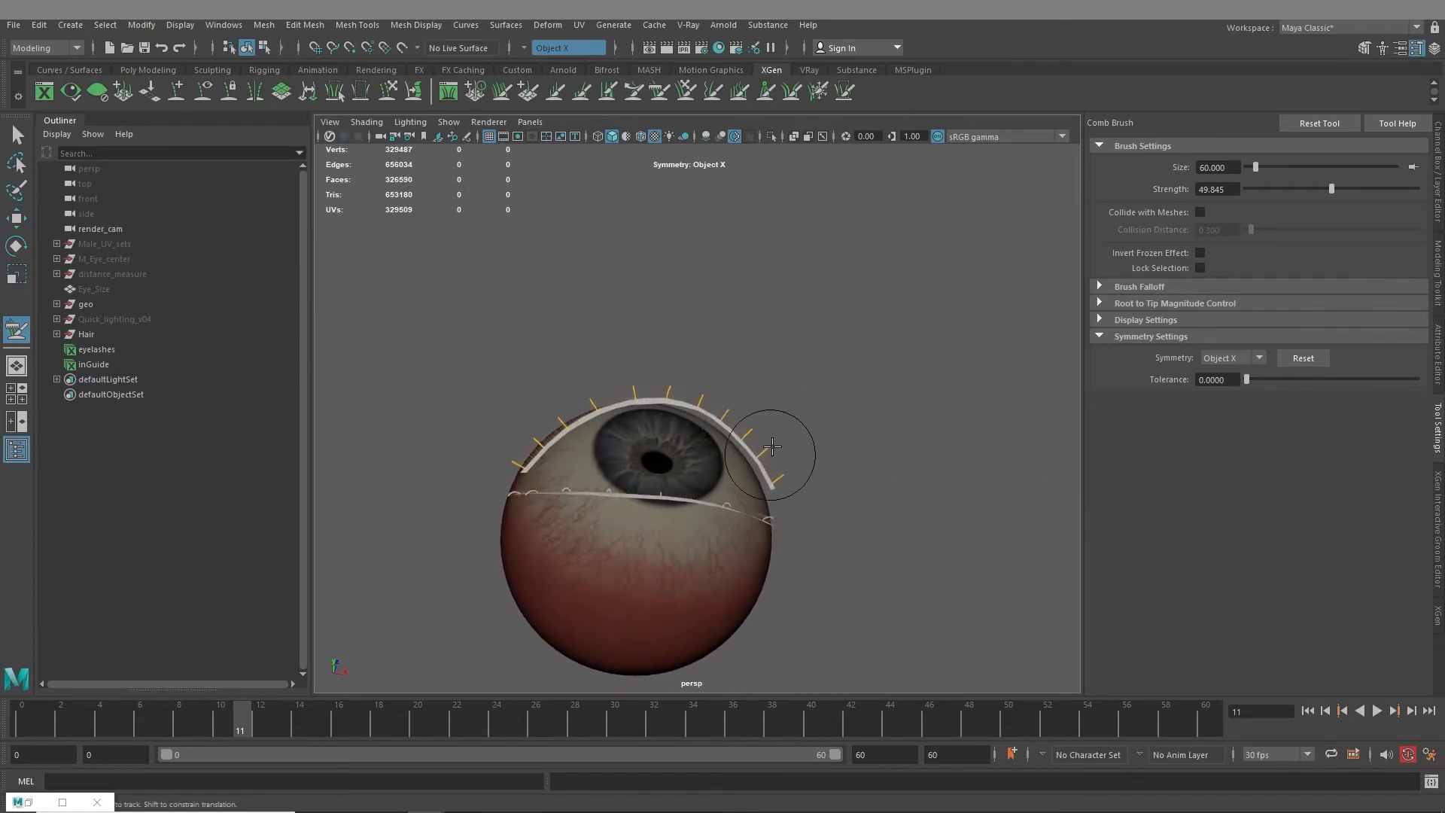
{"action": "right_click_drag", "start_coordinate": [769, 455], "coordinate": [640, 277], "text": "alt"}
{"action": "middle_click_drag", "start_coordinate": [768, 328], "coordinate": [709, 322], "text": "alt"}
{"action": "right_click_drag", "start_coordinate": [664, 313], "coordinate": [694, 342], "text": "alt"}
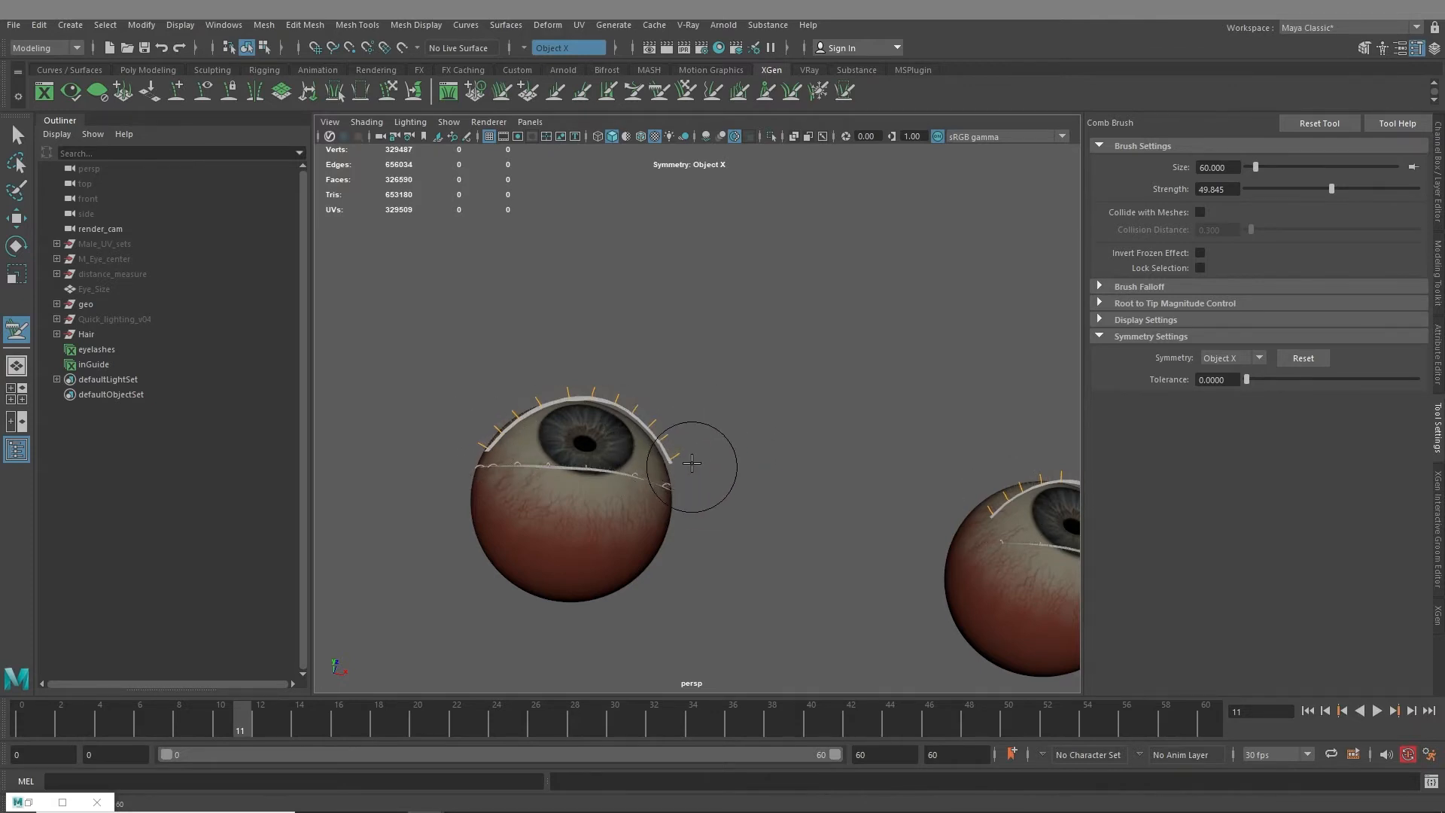
Lengthen the upper strip's guides with the Length Brush in Scale operation at size 71
{"action": "left_click", "coordinate": [556, 90]}
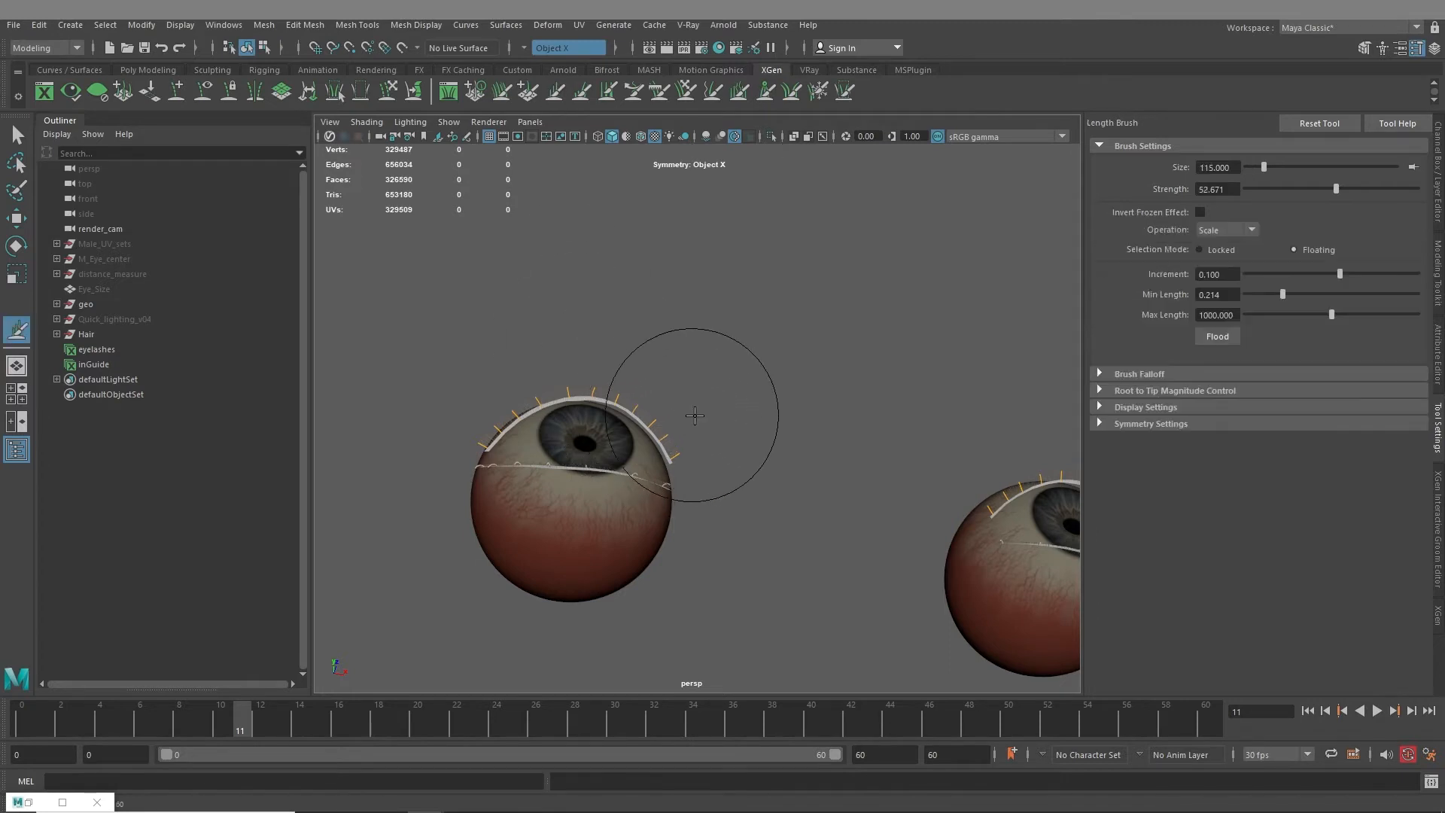
{"action": "key", "text": "b"}
{"action": "left_click_drag", "start_coordinate": [806, 436], "coordinate": [773, 436]}
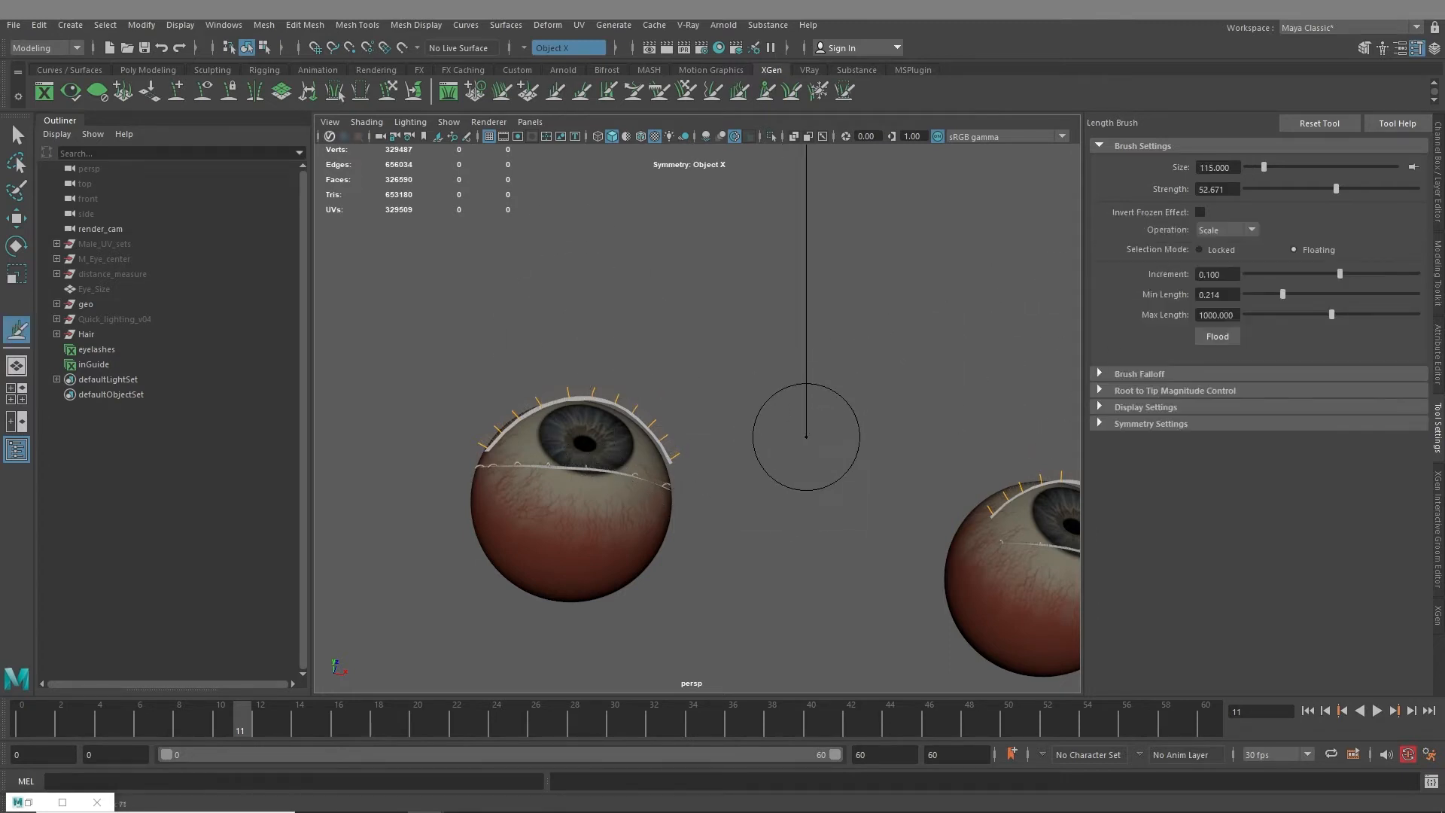
{"action": "left_click_drag", "start_coordinate": [674, 427], "coordinate": [671, 430]}
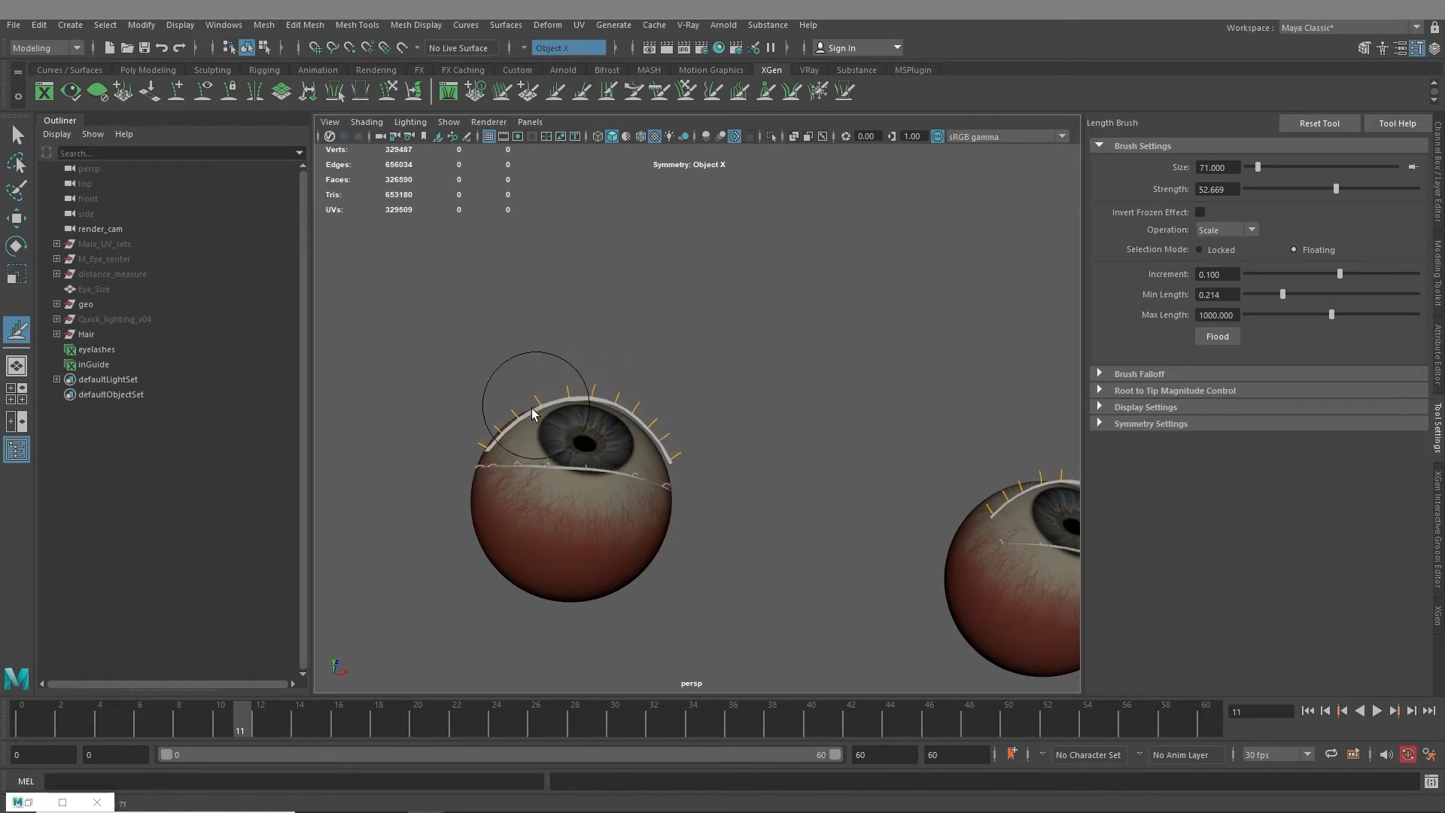
{"action": "mouse_move", "coordinate": [471, 446]}
{"action": "left_mouse_down"}
{"action": "mouse_move", "coordinate": [576, 354]}
{"action": "mouse_move", "coordinate": [442, 457]}
{"action": "mouse_move", "coordinate": [484, 422]}
{"action": "mouse_move", "coordinate": [578, 415]}
{"action": "left_mouse_up"}
{"action": "key", "text": "b"}
{"action": "mouse_move", "coordinate": [561, 425]}
{"action": "left_mouse_down", "text": "alt"}
{"action": "mouse_move", "coordinate": [558, 574]}
{"action": "mouse_move", "coordinate": [574, 455]}
{"action": "mouse_move", "coordinate": [504, 466]}
{"action": "mouse_move", "coordinate": [474, 454]}
{"action": "mouse_move", "coordinate": [545, 451]}
{"action": "mouse_move", "coordinate": [706, 503]}
{"action": "mouse_move", "coordinate": [708, 474]}
{"action": "mouse_move", "coordinate": [728, 479]}
{"action": "mouse_move", "coordinate": [691, 506]}
{"action": "mouse_move", "coordinate": [775, 506]}
{"action": "mouse_move", "coordinate": [778, 470]}
{"action": "left_mouse_up", "text": "alt"}
{"action": "scroll", "coordinate": [651, 479], "scroll_direction": "up", "scroll_amount": 3}
Enlarge the Comb Brush to size 109 and sweep the lengthened upper guides upward and outward from the lid
{"action": "left_click", "coordinate": [658, 92]}
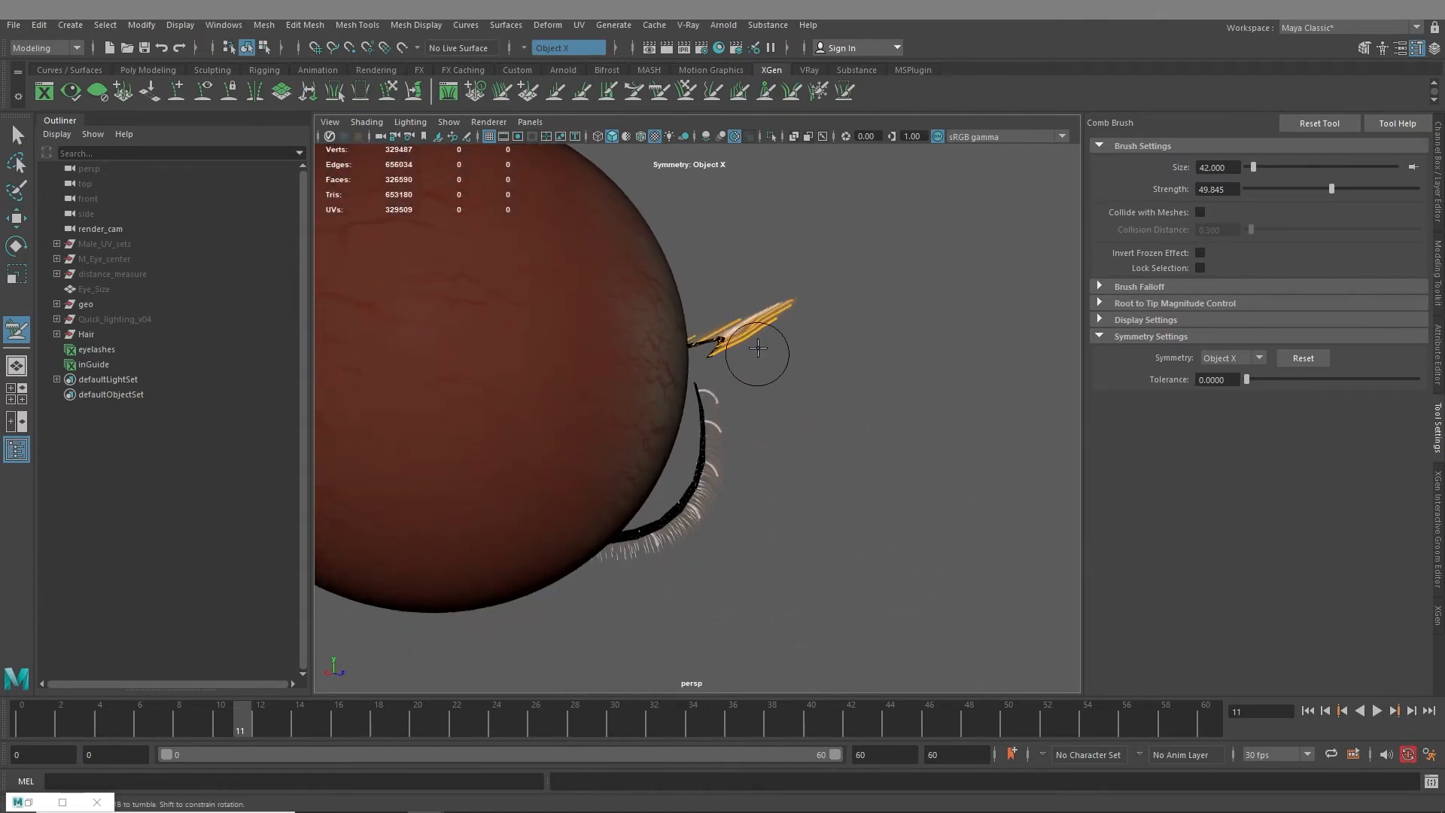
{"action": "mouse_move", "coordinate": [746, 363]}
{"action": "left_mouse_down"}
{"action": "mouse_move", "coordinate": [801, 368]}
{"action": "mouse_move", "coordinate": [512, 418]}
{"action": "left_mouse_up"}
{"action": "middle_click_drag", "start_coordinate": [512, 418], "coordinate": [689, 339], "text": "alt"}
{"action": "right_click_drag", "start_coordinate": [610, 392], "coordinate": [643, 402], "text": "alt"}
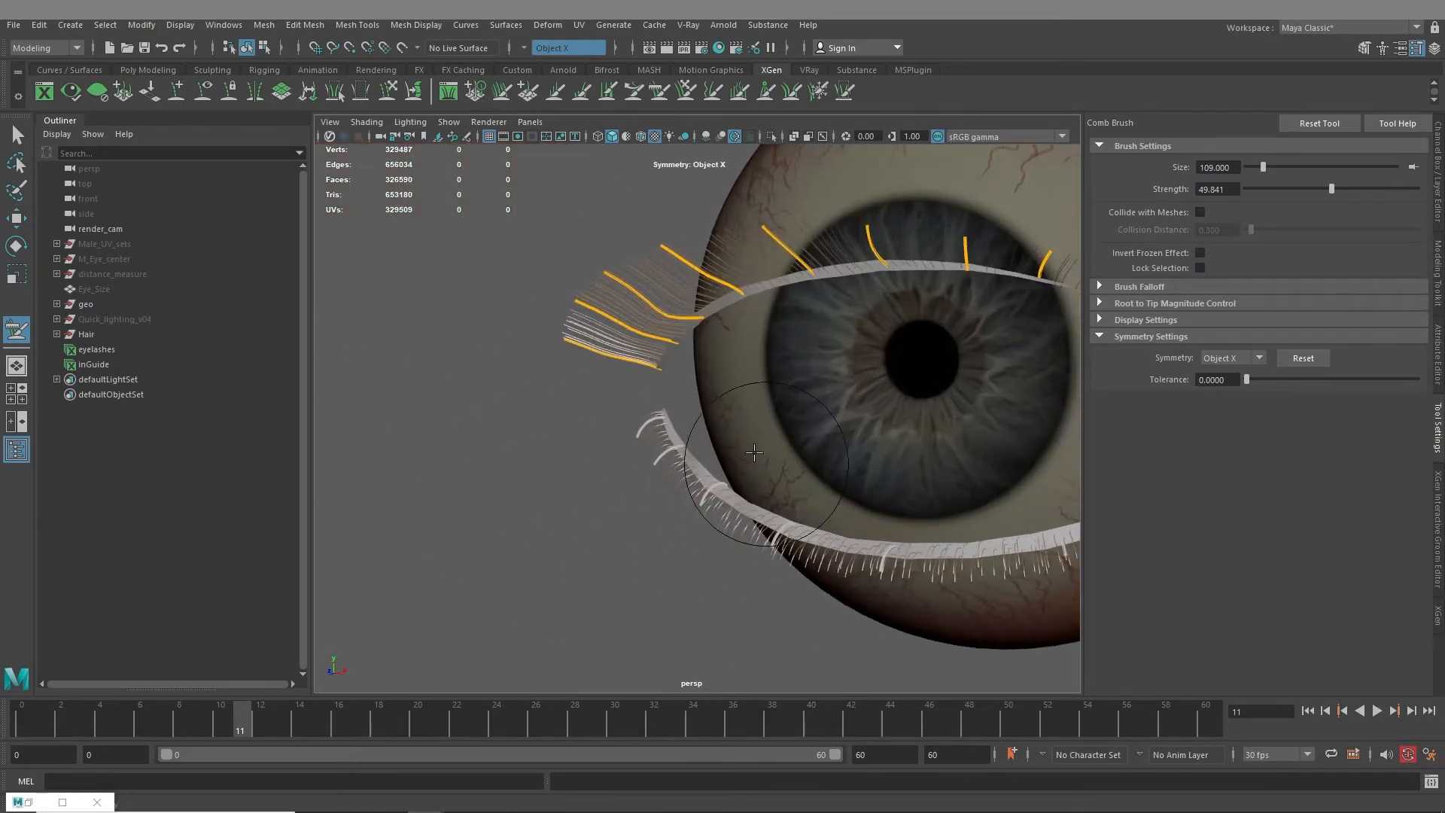
{"action": "left_click_drag", "start_coordinate": [591, 407], "coordinate": [618, 411], "text": "alt"}
{"action": "middle_click_drag", "start_coordinate": [618, 410], "coordinate": [574, 422], "text": "alt"}
{"action": "mouse_move", "coordinate": [637, 349]}
{"action": "left_mouse_down"}
{"action": "mouse_move", "coordinate": [643, 322]}
{"action": "mouse_move", "coordinate": [602, 354]}
{"action": "mouse_move", "coordinate": [610, 393]}
{"action": "mouse_move", "coordinate": [585, 394]}
{"action": "left_mouse_up"}
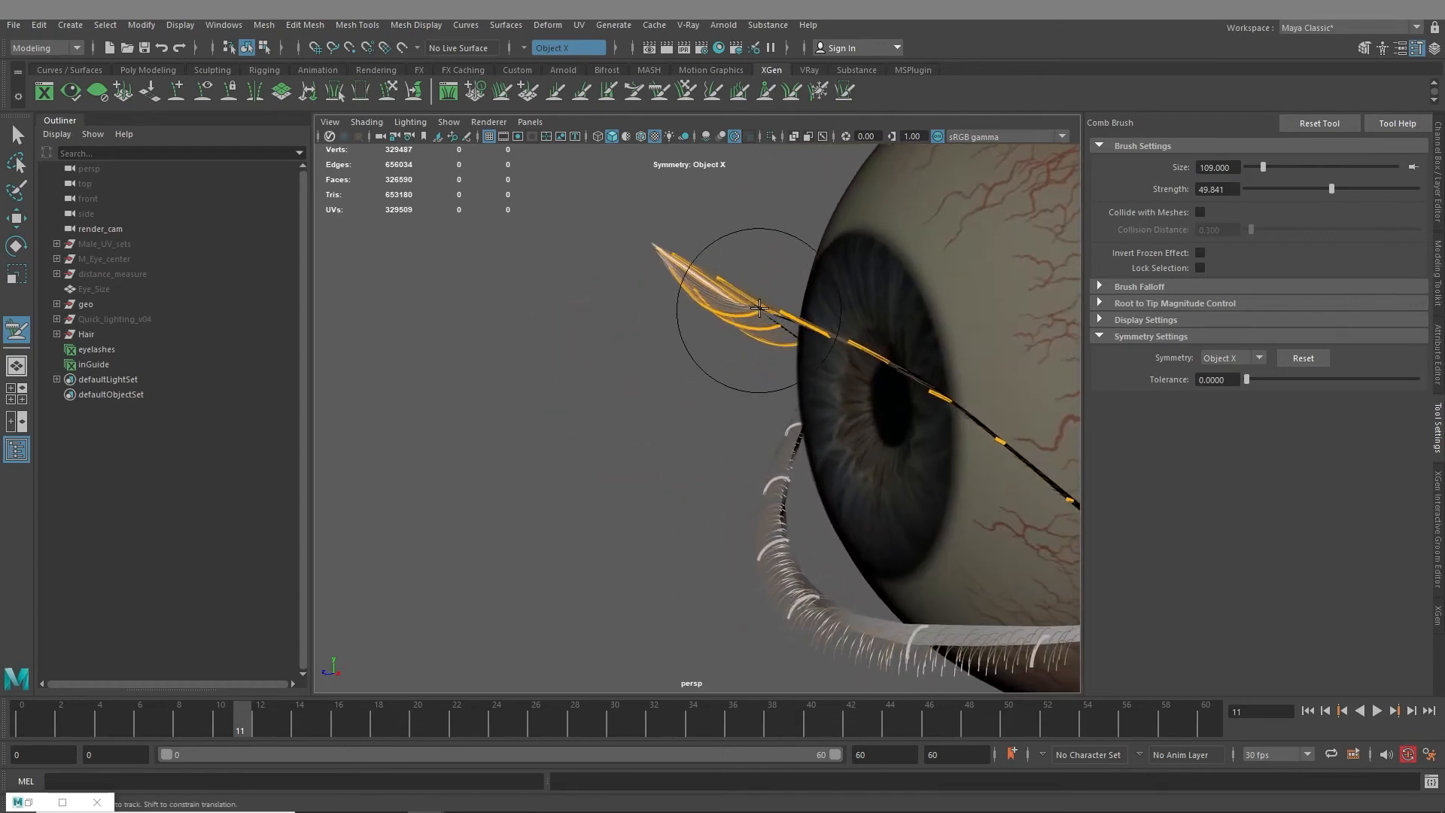
Comb the upper guides near the eye corner into an upward-bending lash curve
{"action": "mouse_move", "coordinate": [735, 284]}
{"action": "left_mouse_down", "text": "alt"}
{"action": "mouse_move", "coordinate": [709, 359]}
{"action": "mouse_move", "coordinate": [742, 352]}
{"action": "left_mouse_up", "text": "alt"}
{"action": "left_click_drag", "start_coordinate": [833, 311], "coordinate": [825, 329], "text": "alt"}
{"action": "middle_click_drag", "start_coordinate": [826, 329], "coordinate": [753, 316], "text": "alt"}
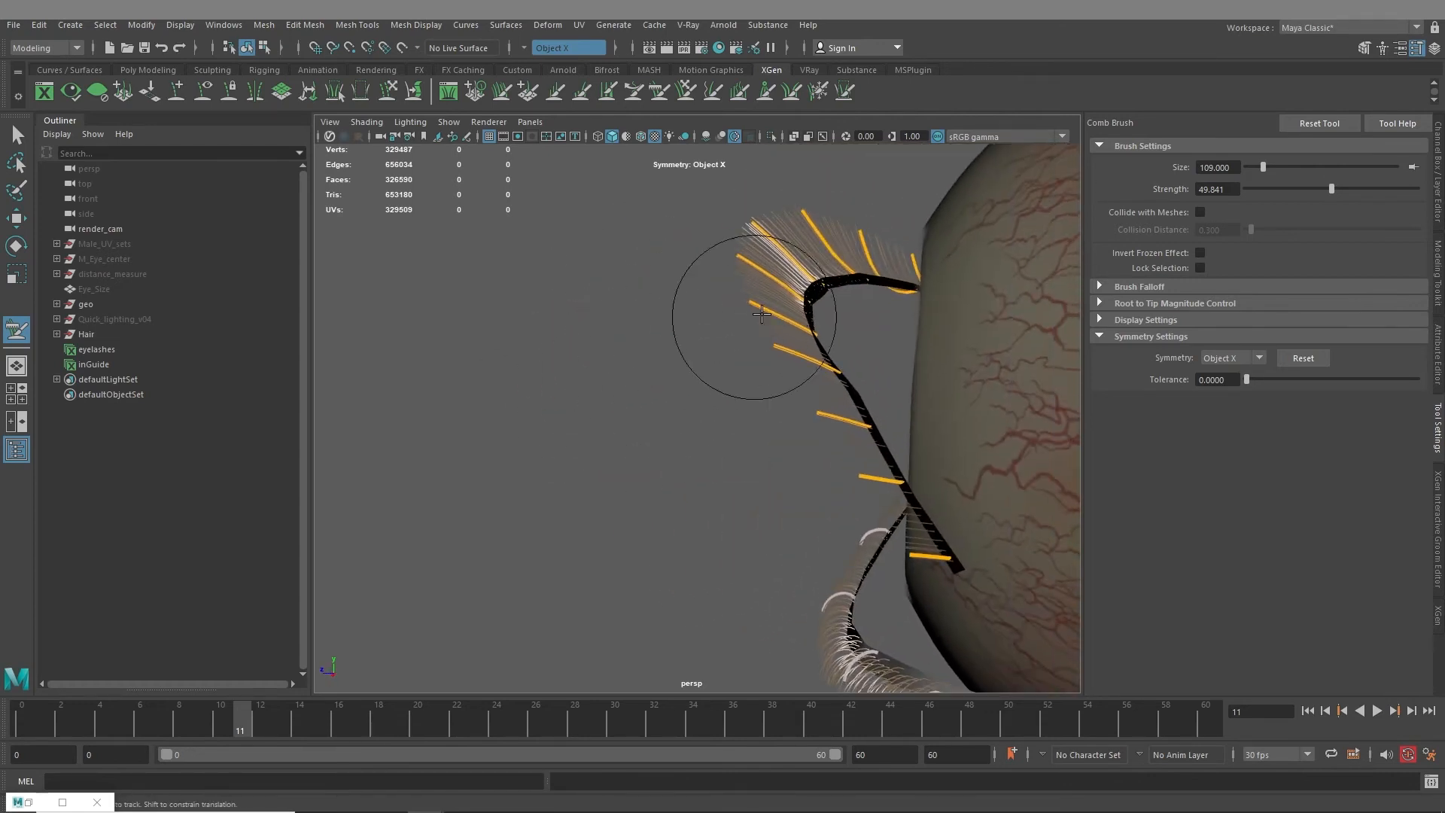
{"action": "mouse_move", "coordinate": [783, 284]}
{"action": "left_mouse_down", "text": "alt"}
{"action": "mouse_move", "coordinate": [748, 329]}
{"action": "mouse_move", "coordinate": [777, 313]}
{"action": "mouse_move", "coordinate": [769, 435]}
{"action": "mouse_move", "coordinate": [809, 440]}
{"action": "mouse_move", "coordinate": [861, 415]}
{"action": "mouse_move", "coordinate": [864, 392]}
{"action": "mouse_move", "coordinate": [828, 420]}
{"action": "mouse_move", "coordinate": [886, 441]}
{"action": "mouse_move", "coordinate": [882, 470]}
{"action": "mouse_move", "coordinate": [971, 463]}
{"action": "left_mouse_up", "text": "alt"}
{"action": "left_click_drag", "start_coordinate": [813, 456], "coordinate": [920, 445], "text": "alt"}
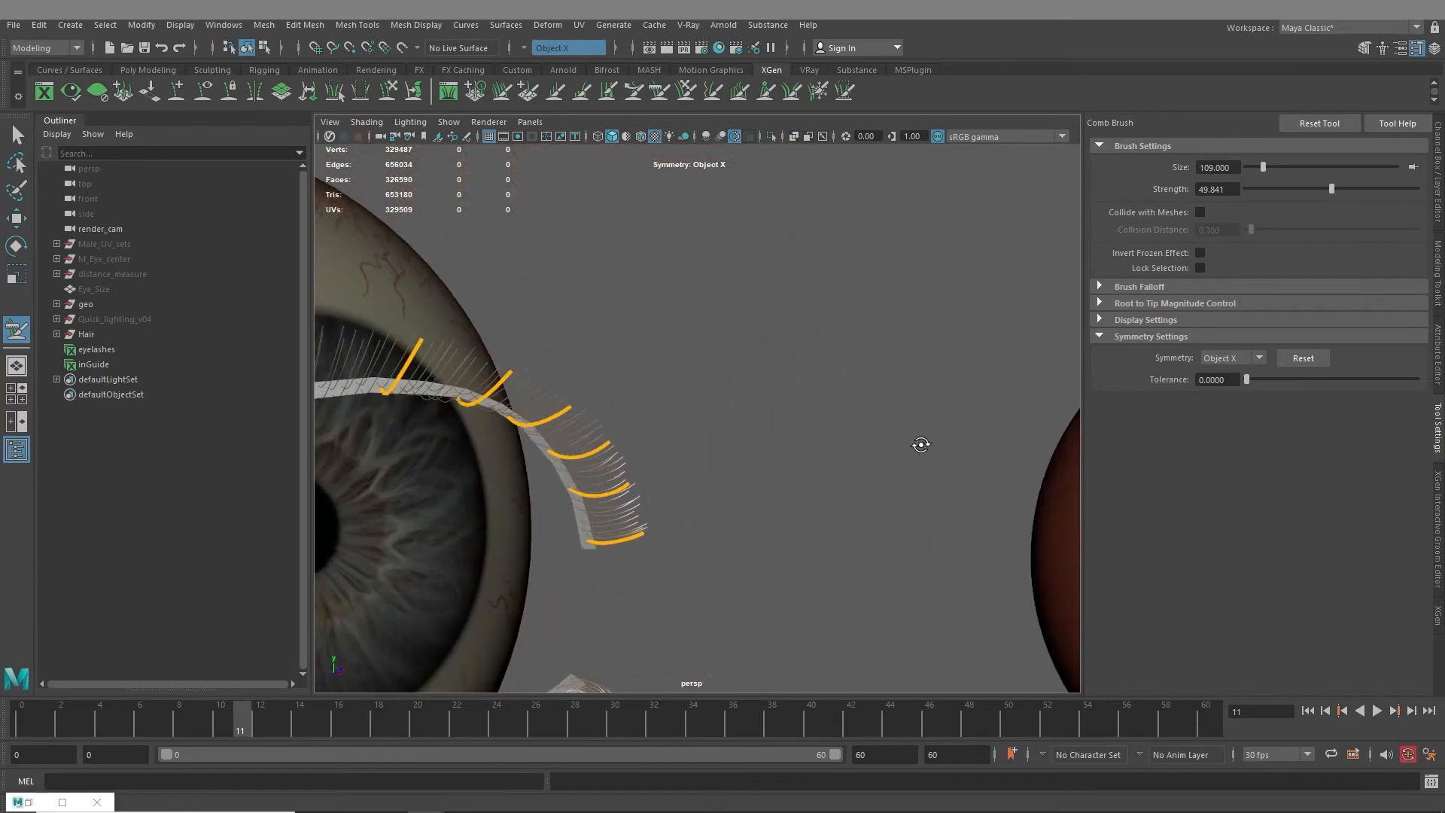
Comb the remaining upper guides across the strip into an even, upward-curled fan toward both eye corners
{"action": "middle_click_drag", "start_coordinate": [656, 525], "coordinate": [738, 481], "text": "alt"}
{"action": "left_click_drag", "start_coordinate": [738, 481], "coordinate": [636, 458], "text": "alt"}
{"action": "middle_click_drag", "start_coordinate": [635, 458], "coordinate": [861, 445], "text": "alt"}
{"action": "right_click_drag", "start_coordinate": [861, 445], "coordinate": [640, 433], "text": "alt"}
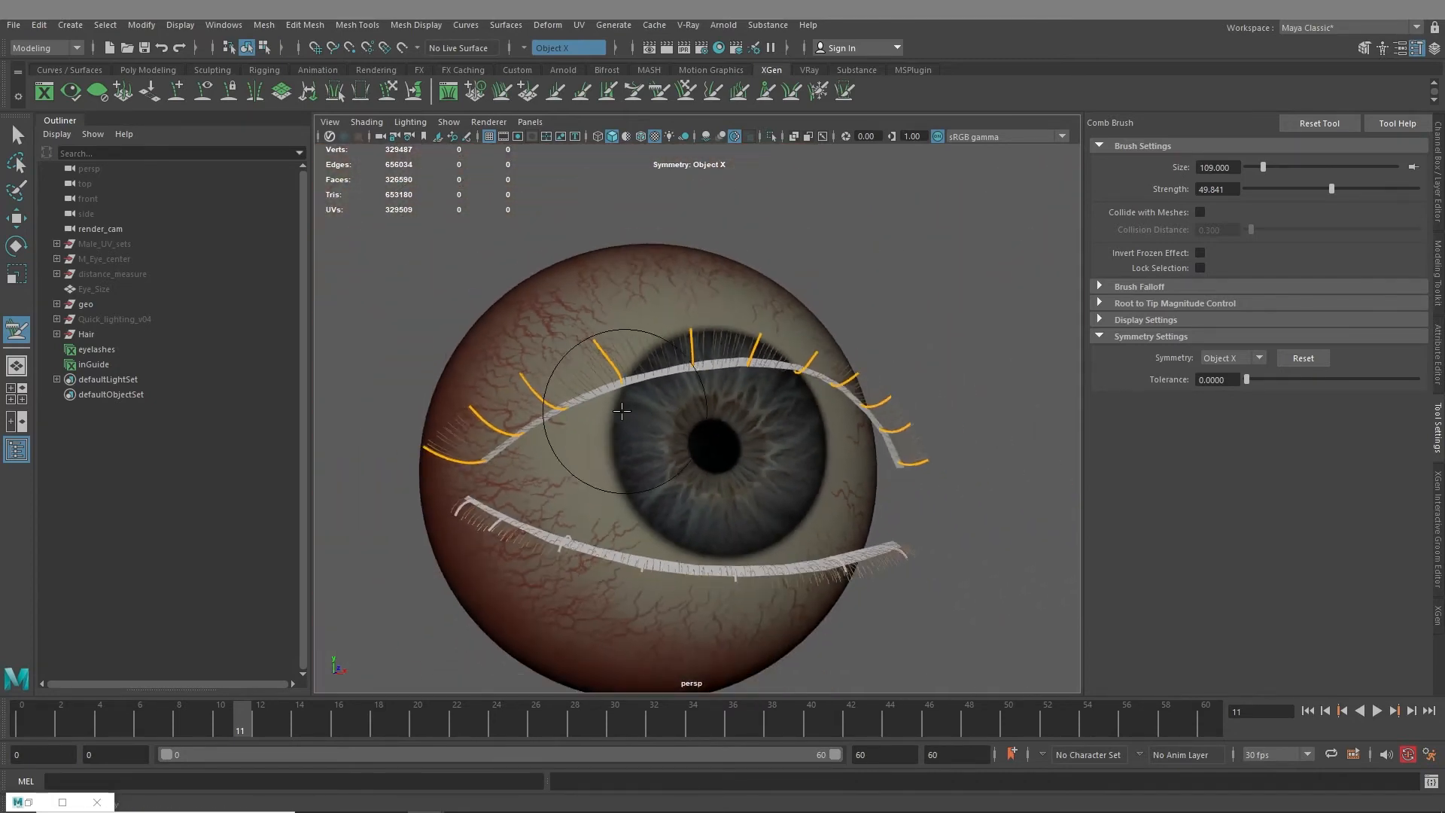
{"action": "mouse_move", "coordinate": [640, 433]}
{"action": "left_mouse_down", "text": "alt"}
{"action": "mouse_move", "coordinate": [572, 407]}
{"action": "mouse_move", "coordinate": [678, 343]}
{"action": "left_mouse_up", "text": "alt"}
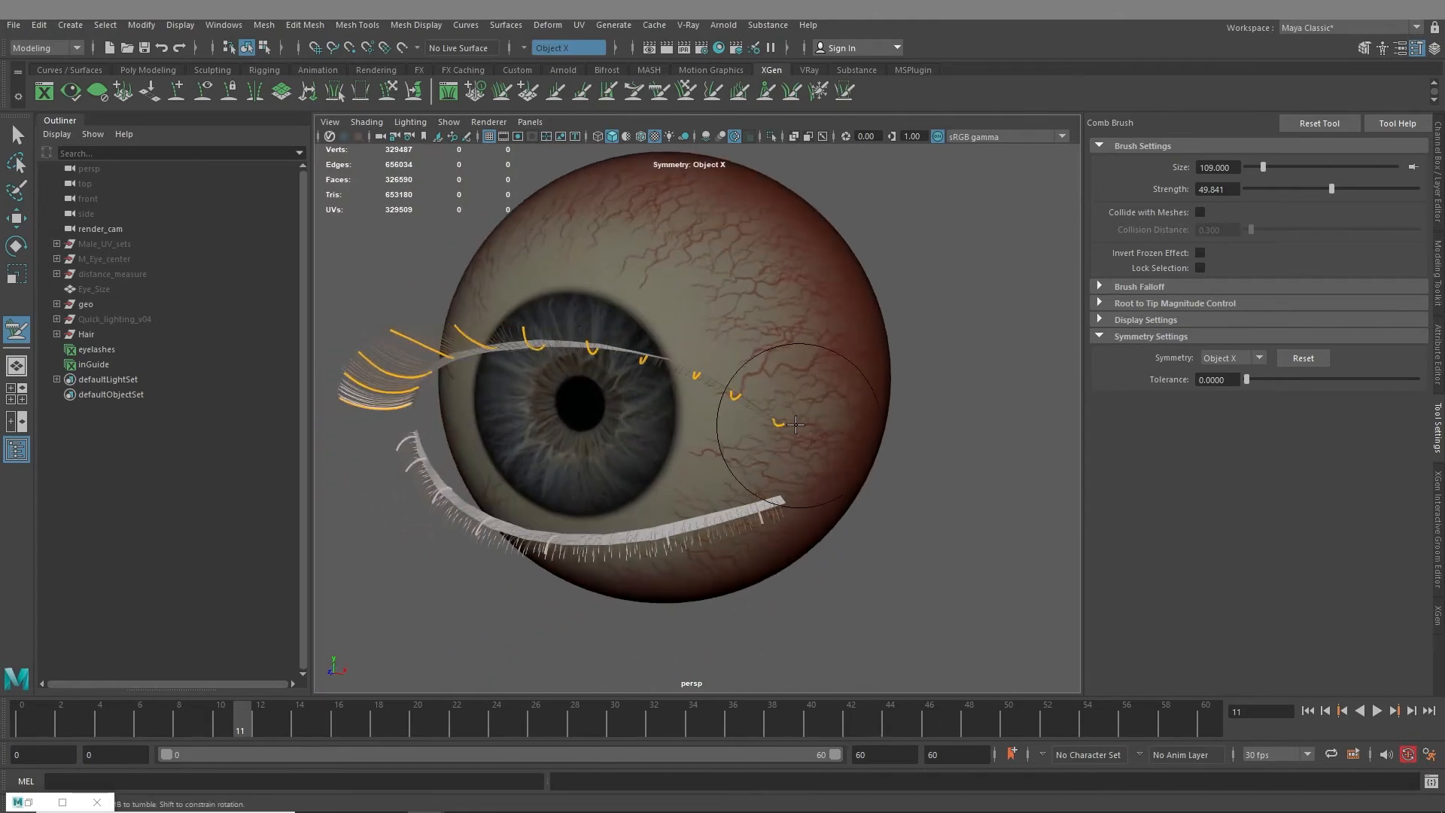
{"action": "left_click_drag", "start_coordinate": [795, 425], "coordinate": [736, 402], "text": "alt"}
{"action": "right_click_drag", "start_coordinate": [737, 402], "coordinate": [678, 419], "text": "alt"}
{"action": "middle_click_drag", "start_coordinate": [639, 425], "coordinate": [890, 417], "text": "alt"}
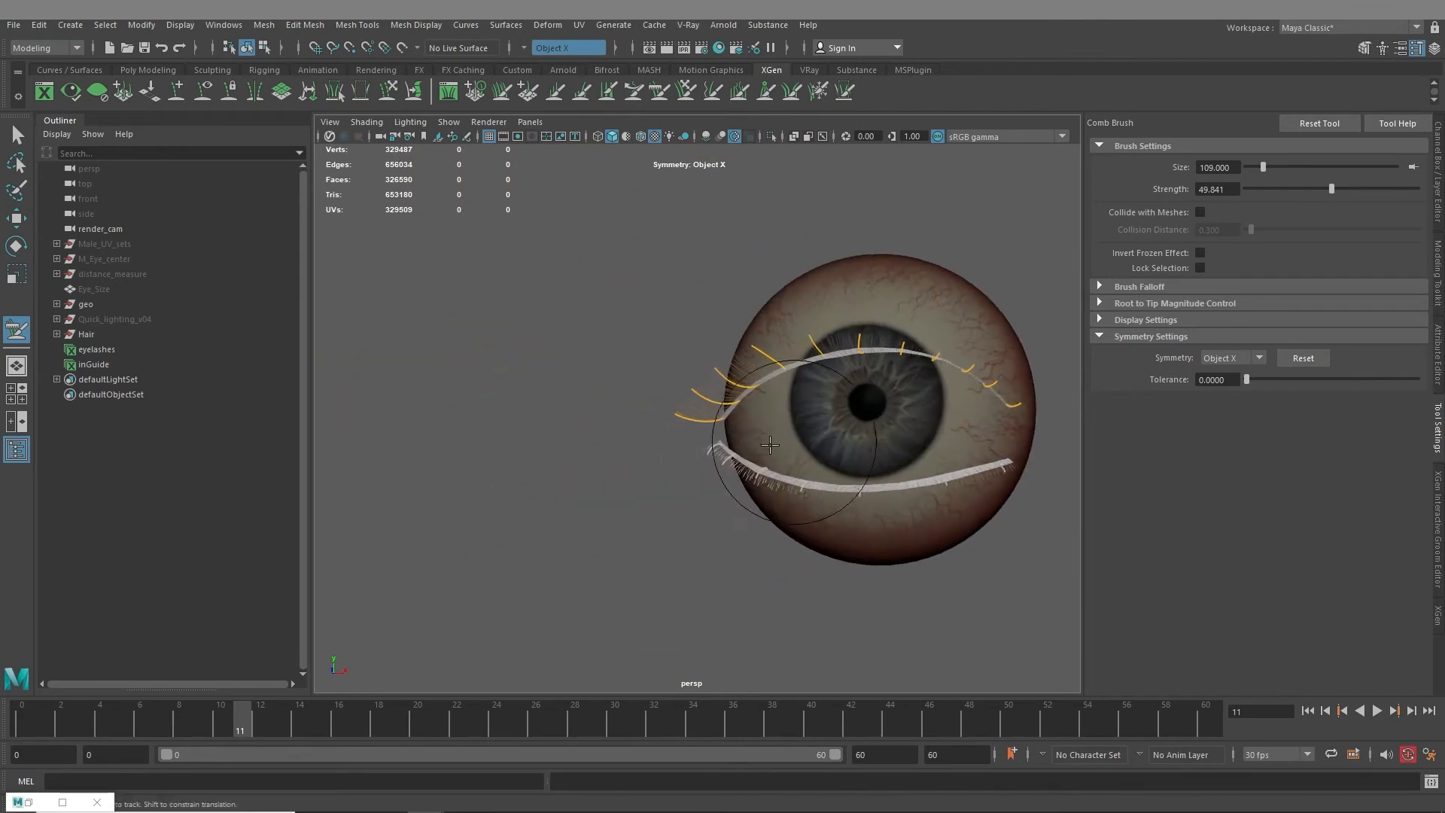
{"action": "left_click_drag", "start_coordinate": [769, 445], "coordinate": [613, 419], "text": "alt"}
{"action": "left_click_drag", "start_coordinate": [817, 439], "coordinate": [687, 443], "text": "alt"}
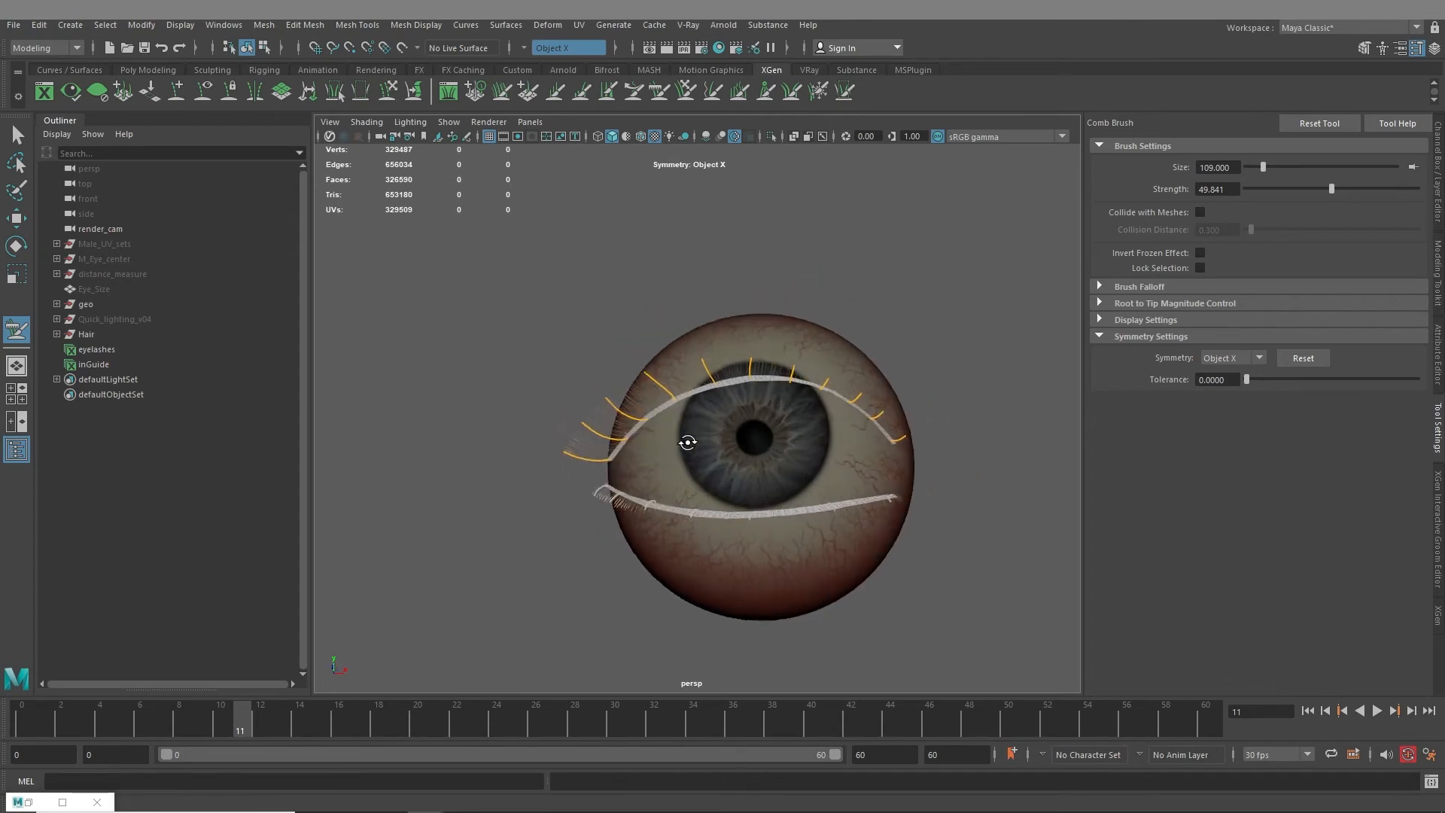
Examine the combed eyelash guides on both eyes from close, side and front views
{"action": "right_click_drag", "start_coordinate": [687, 442], "coordinate": [741, 451], "text": "alt"}
{"action": "left_click_drag", "start_coordinate": [677, 301], "coordinate": [643, 374], "text": "alt"}
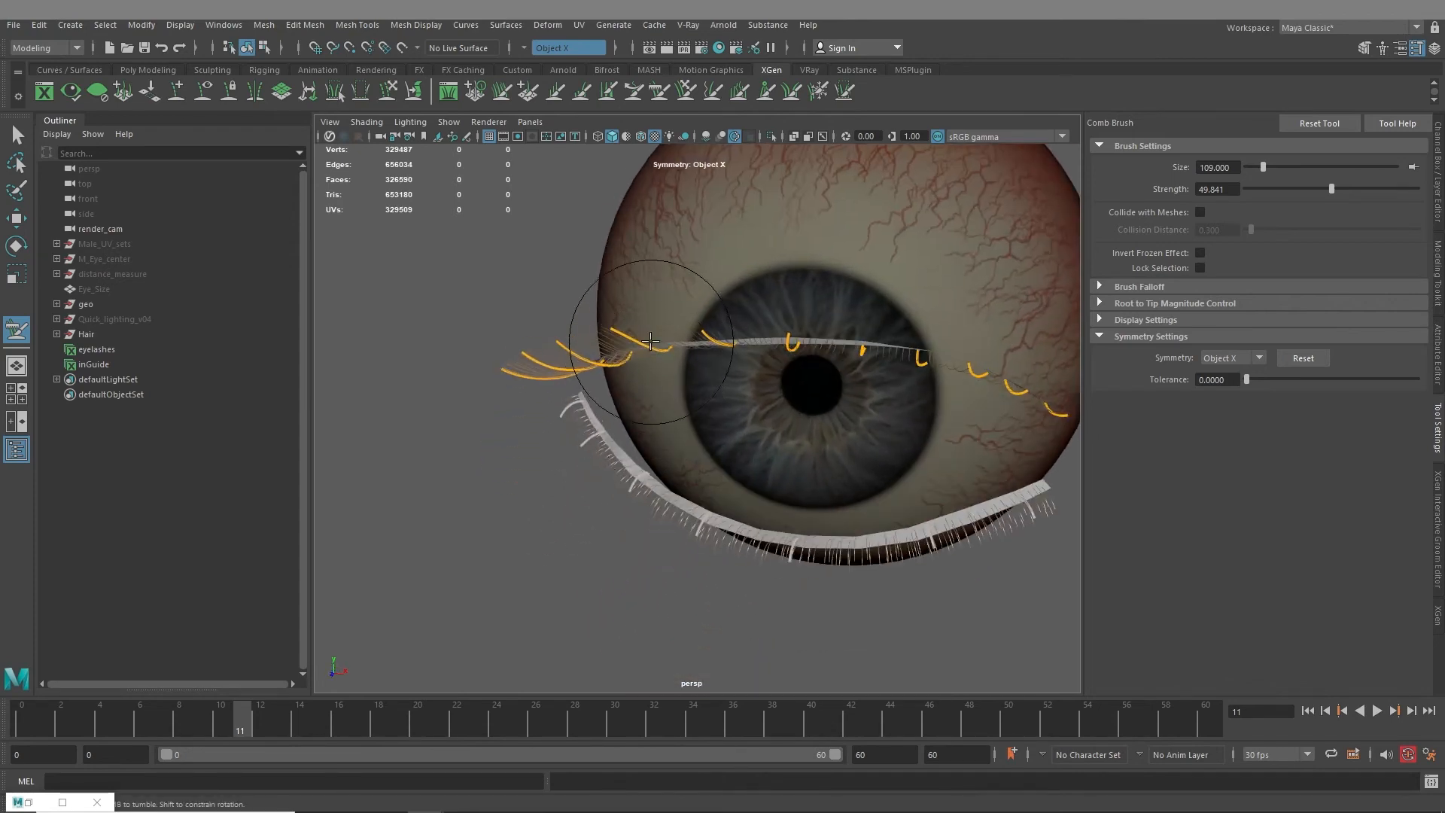
{"action": "middle_click_drag", "start_coordinate": [757, 434], "coordinate": [531, 404], "text": "alt"}
{"action": "left_click_drag", "start_coordinate": [746, 437], "coordinate": [739, 396], "text": "alt"}
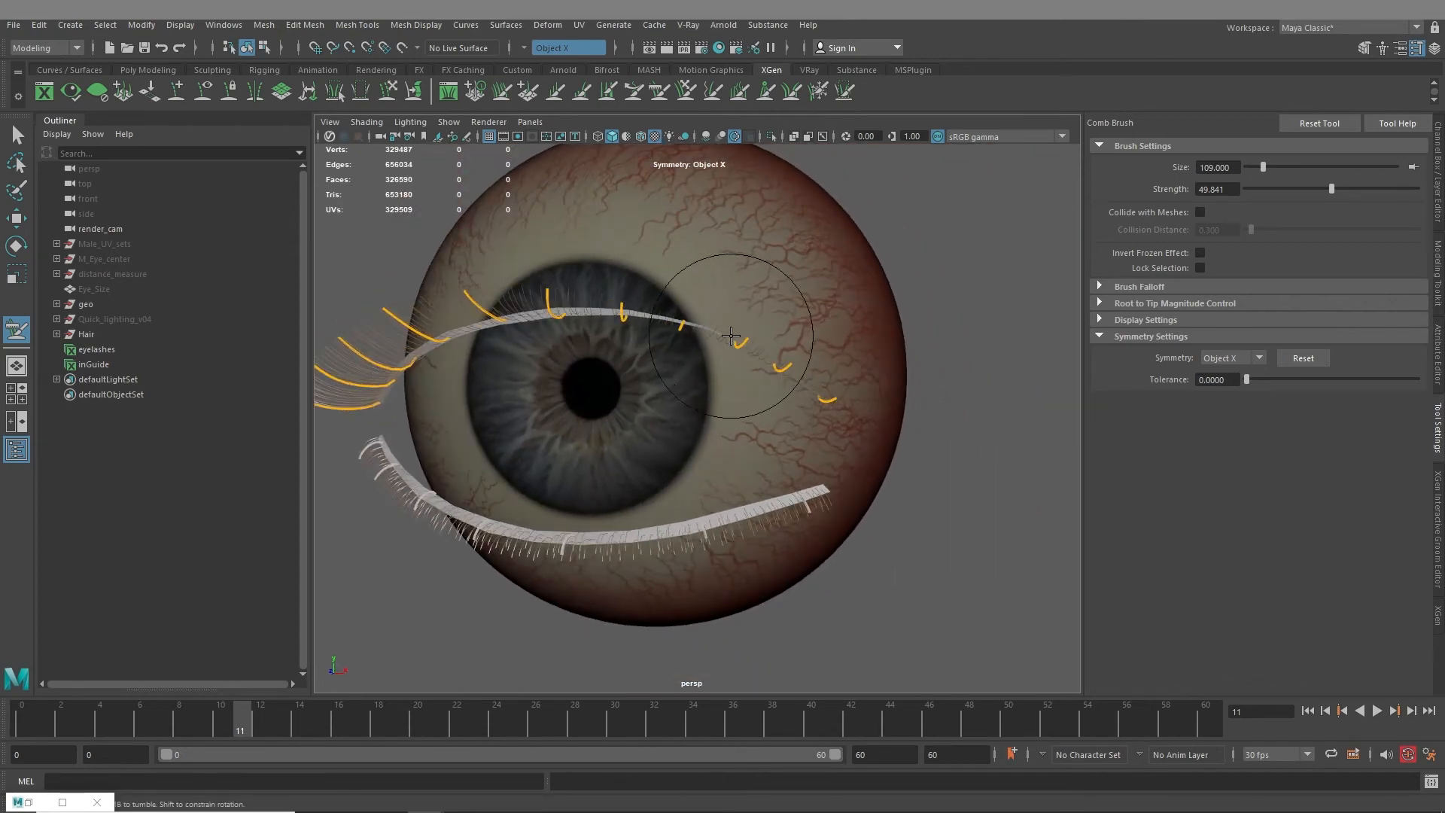
{"action": "scroll", "coordinate": [906, 471], "scroll_direction": "down", "scroll_amount": 10}
{"action": "left_click_drag", "start_coordinate": [906, 471], "coordinate": [615, 436], "text": "alt"}
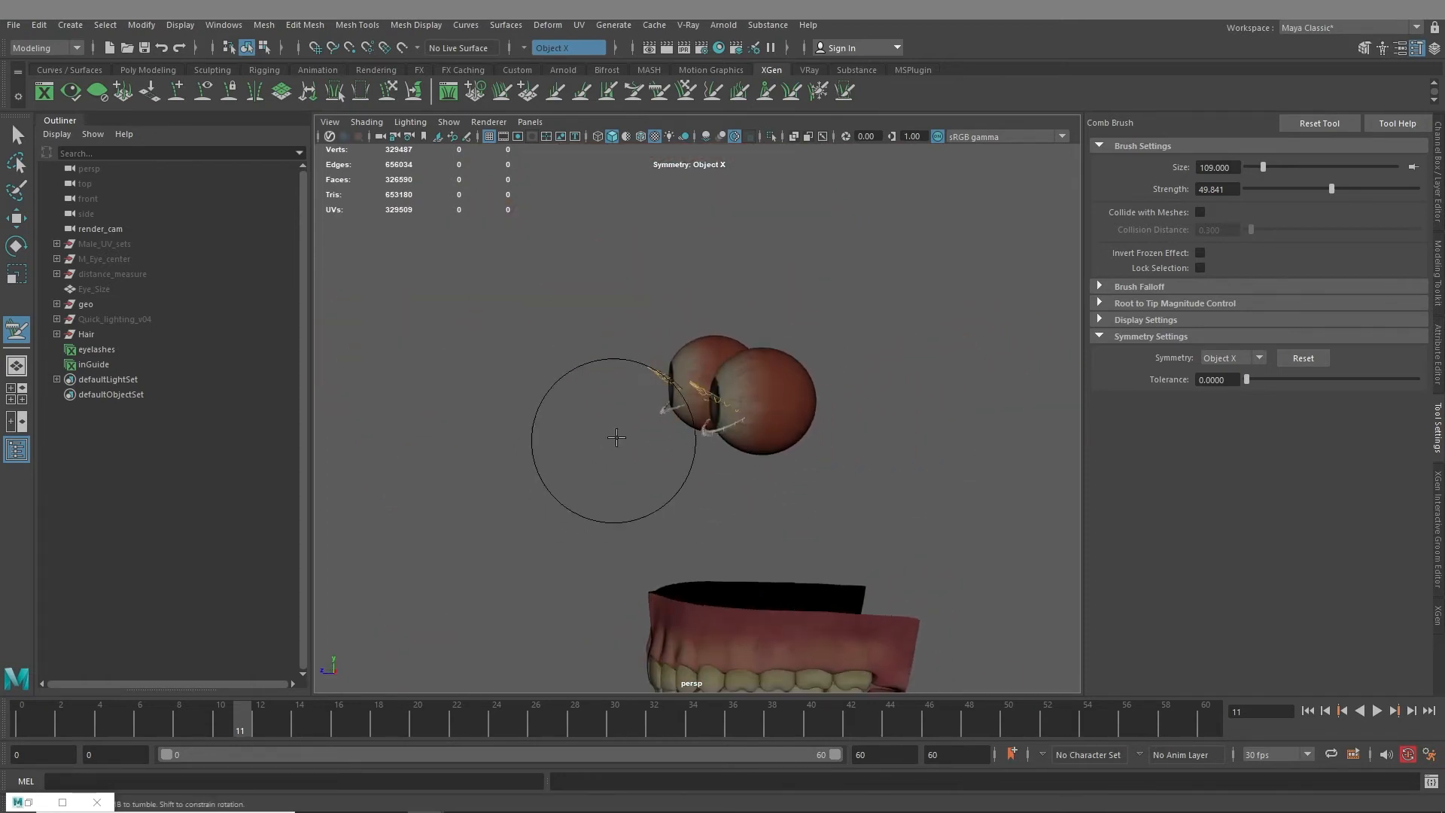
{"action": "right_click_drag", "start_coordinate": [615, 436], "coordinate": [792, 501], "text": "alt"}
{"action": "left_click_drag", "start_coordinate": [706, 458], "coordinate": [329, 484], "text": "alt"}
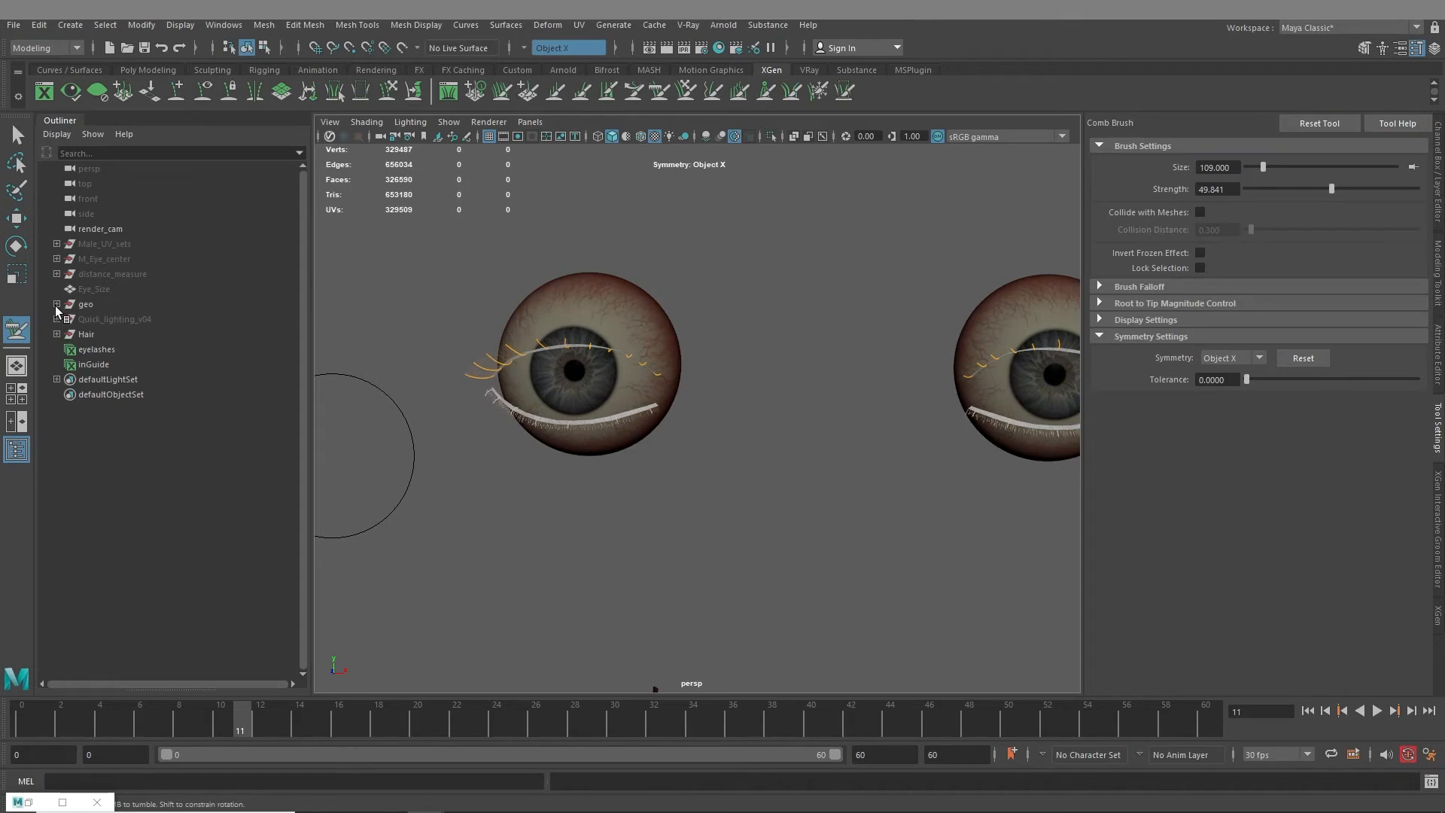
Unhide the Male_Body_V13 mesh inside the geo group
{"action": "left_click", "coordinate": [56, 304]}
{"action": "left_click", "coordinate": [141, 318]}
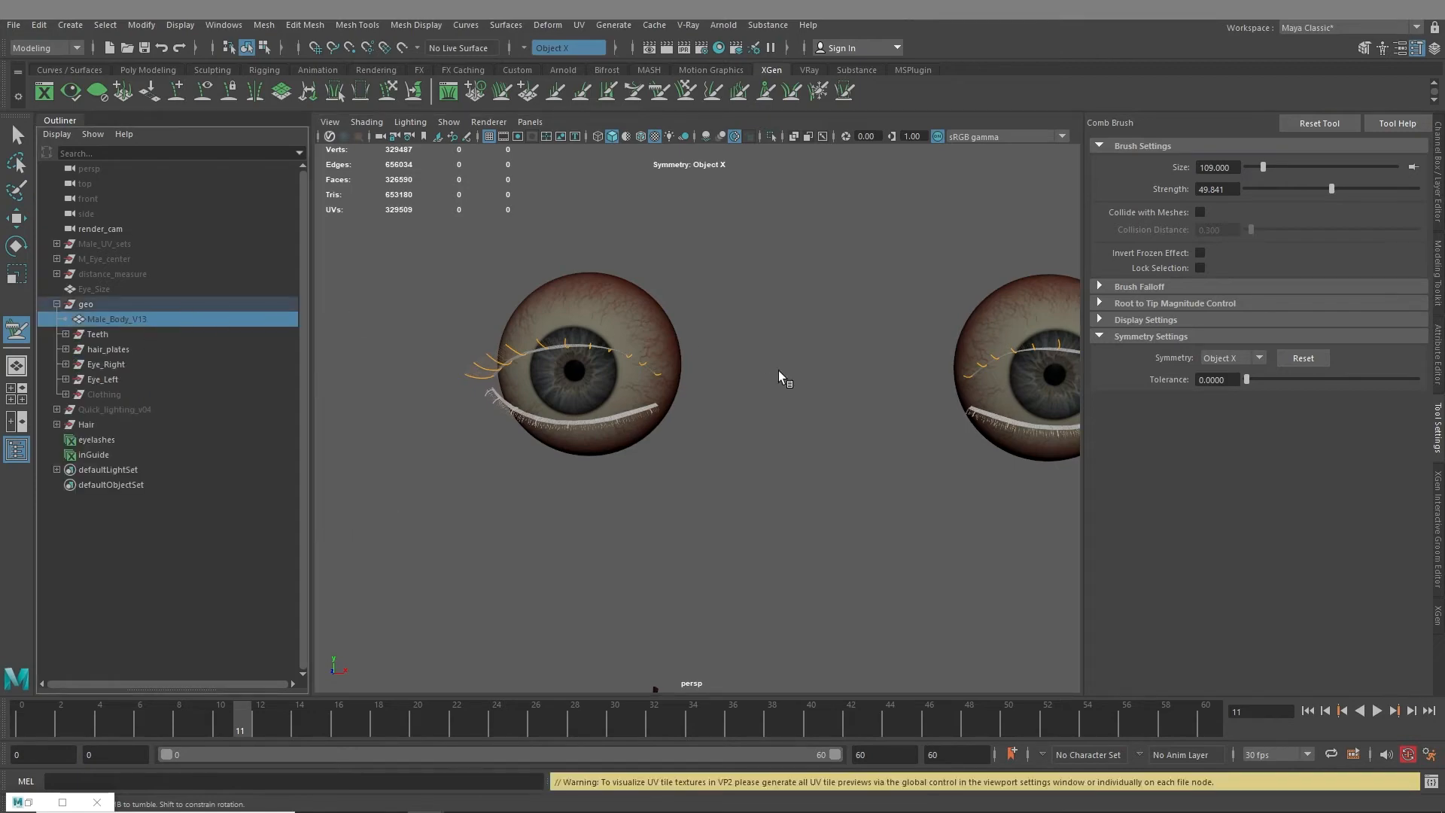
{"action": "key", "text": "h"}
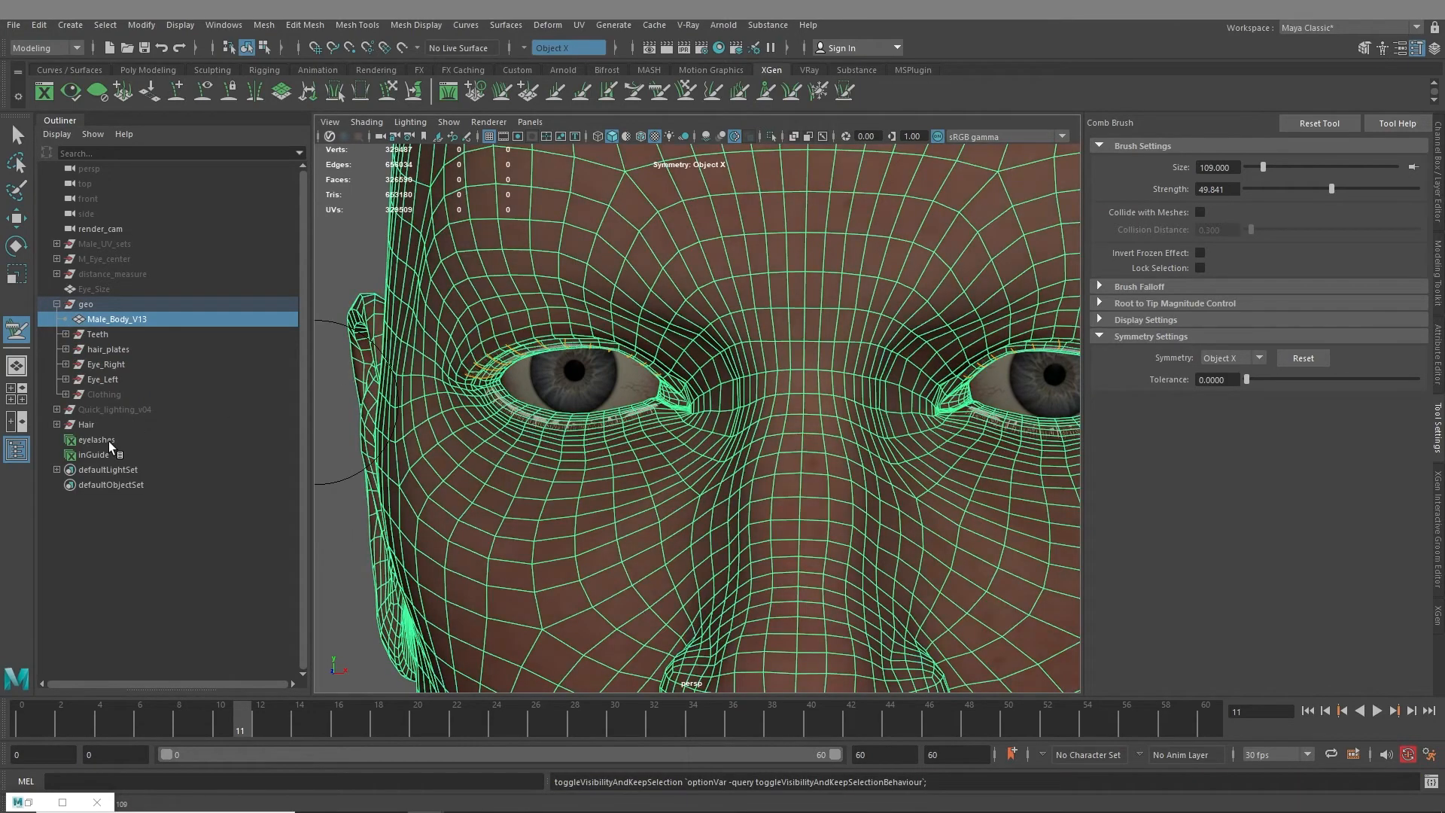
Hide the eyelashes_plate mesh inside the hair_plates group and hide the inGuide description
{"action": "left_click", "coordinate": [65, 348]}
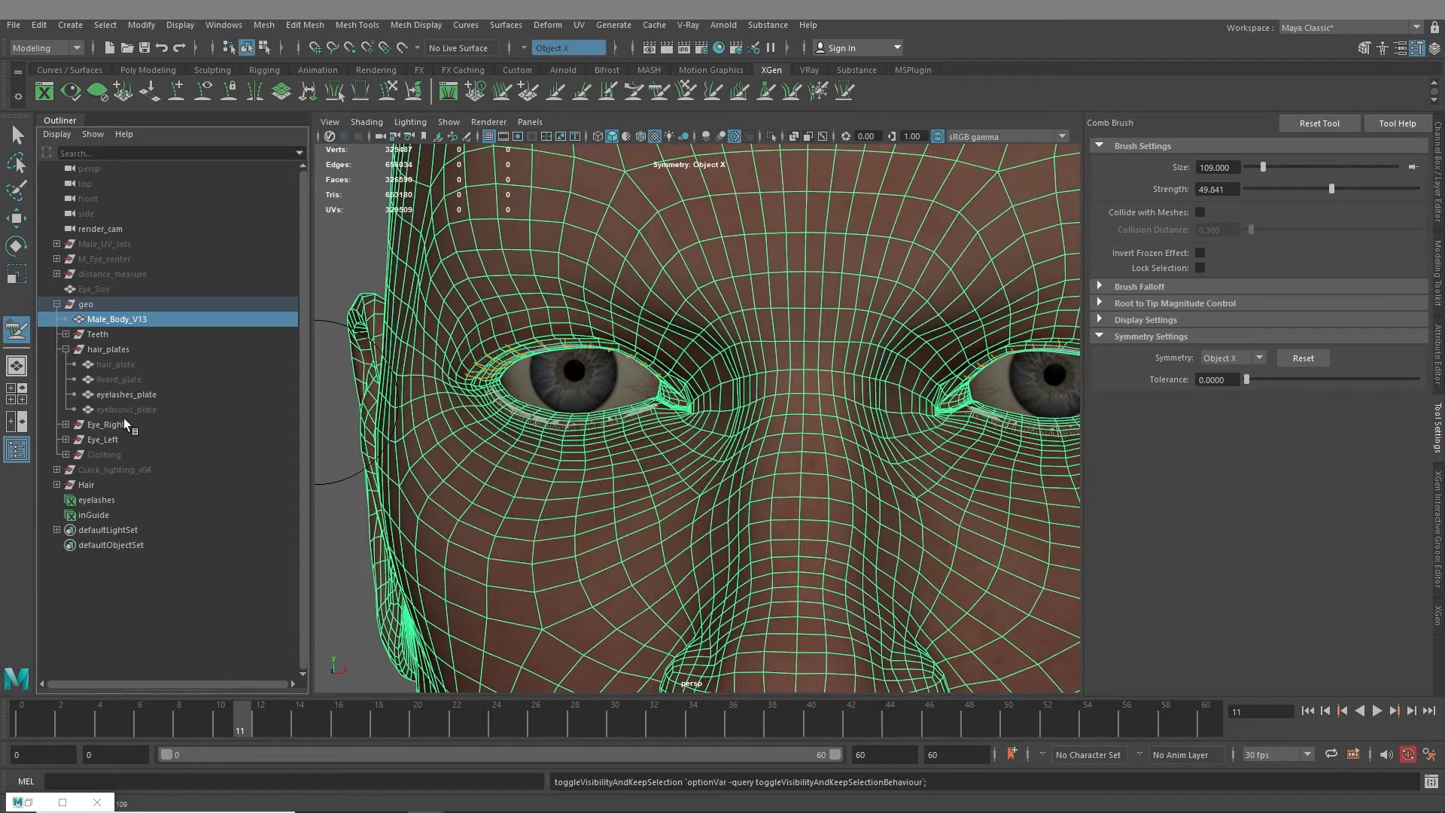
{"action": "left_click", "coordinate": [123, 395]}
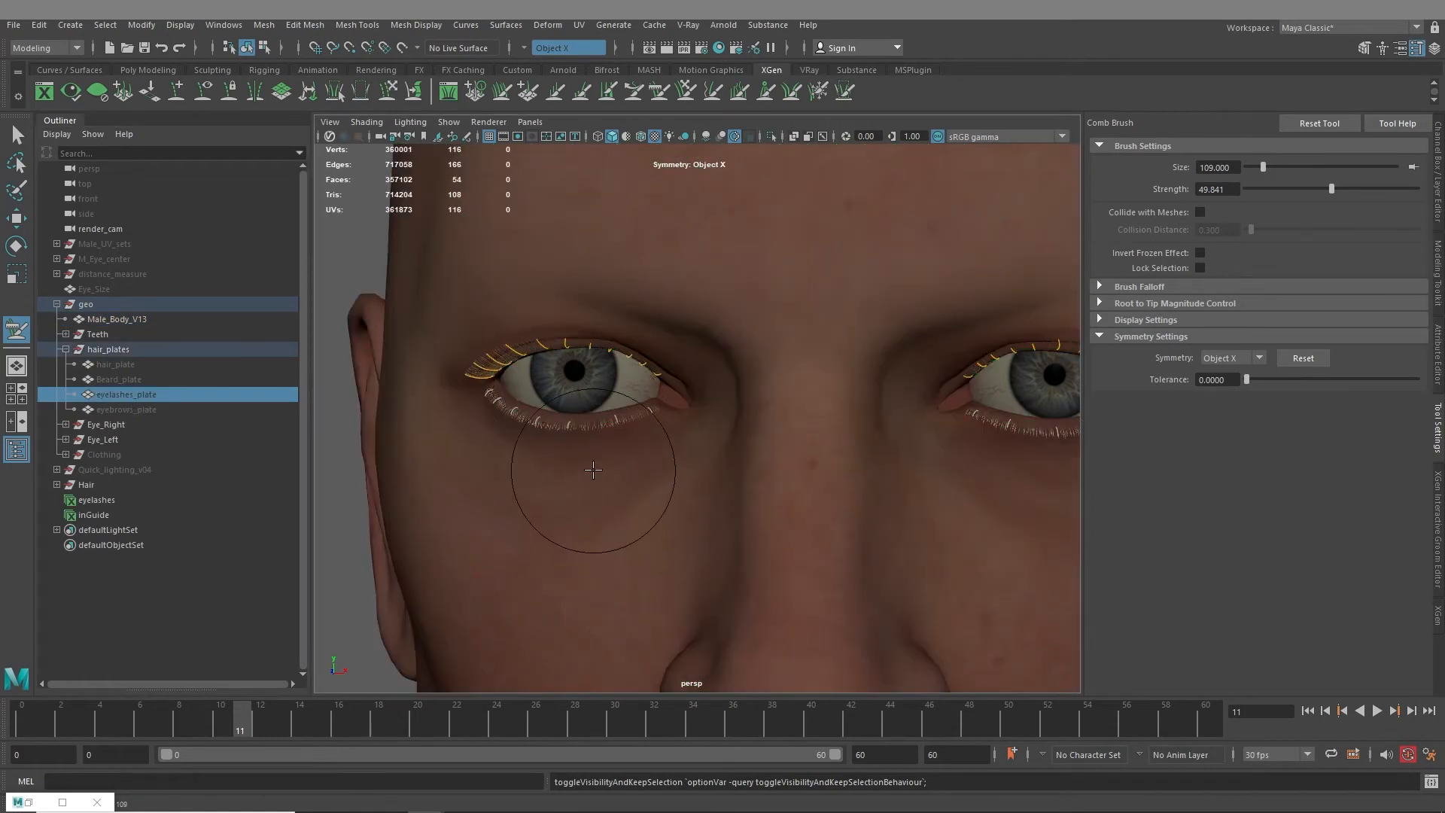
{"action": "left_click_drag", "start_coordinate": [593, 486], "coordinate": [608, 444], "text": "alt"}
{"action": "left_click", "coordinate": [110, 515]}
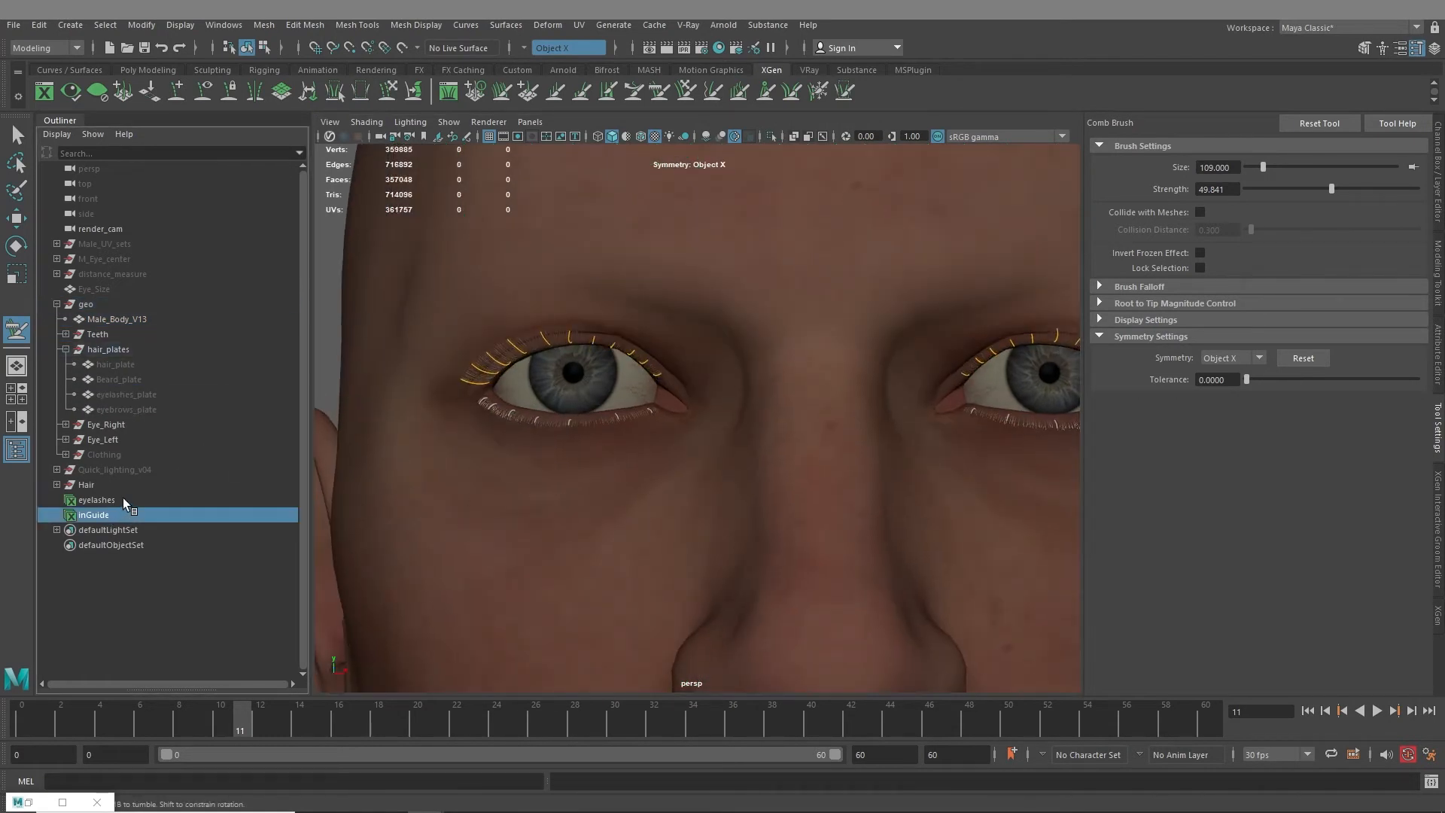
{"action": "key", "text": "h"}
Examine the upper and lower eyelashes against the face up close and at full-head distance
{"action": "middle_click_drag", "start_coordinate": [569, 480], "coordinate": [735, 514], "text": "alt"}
{"action": "right_click_drag", "start_coordinate": [735, 514], "coordinate": [904, 498], "text": "alt"}
{"action": "middle_click_drag", "start_coordinate": [904, 498], "coordinate": [691, 516], "text": "alt"}
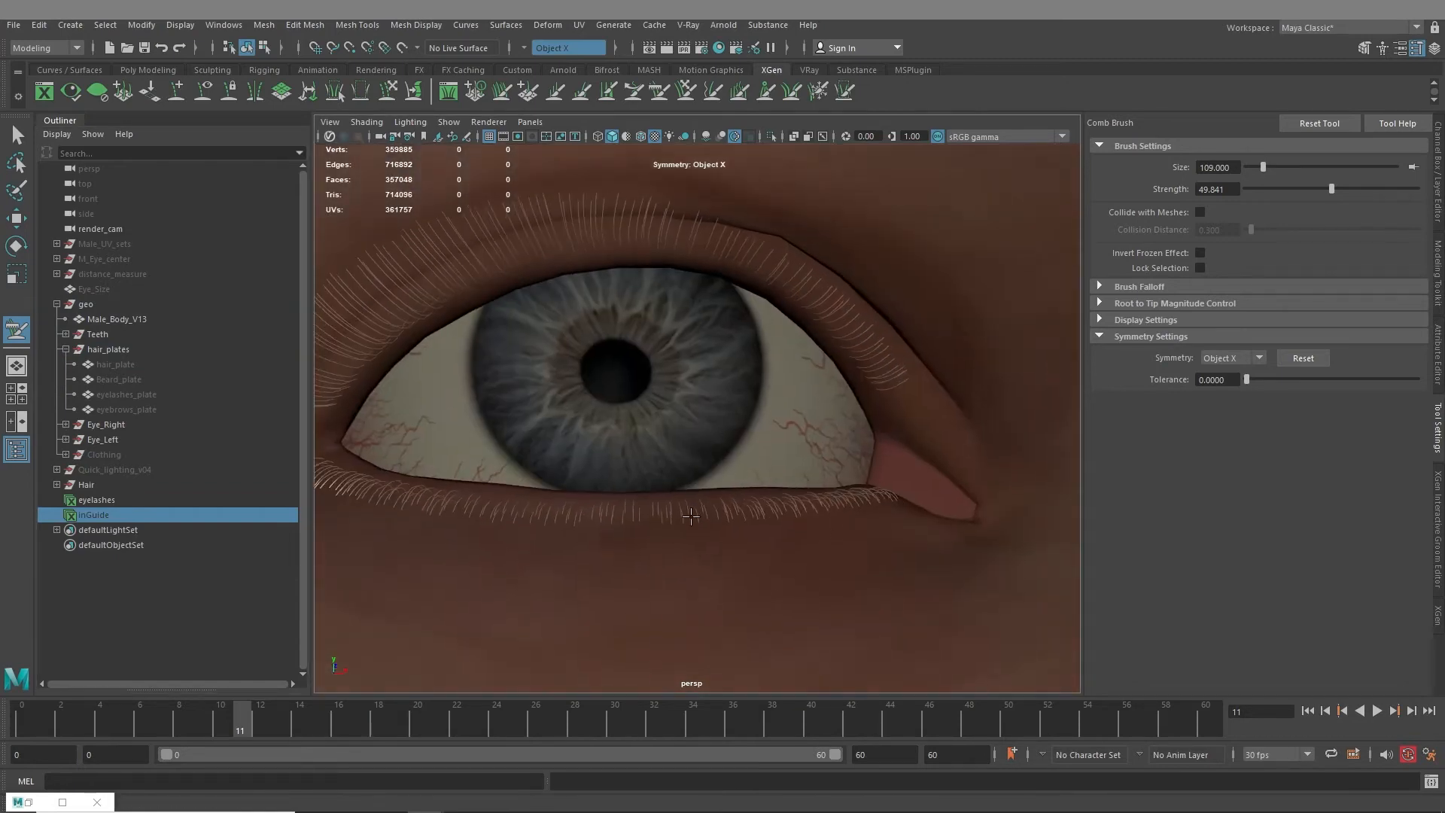
{"action": "scroll", "coordinate": [691, 516], "scroll_direction": "down", "scroll_amount": 3}
{"action": "left_click_drag", "start_coordinate": [735, 477], "coordinate": [626, 477], "text": "alt"}
{"action": "scroll", "coordinate": [771, 506], "scroll_direction": "down", "scroll_amount": 2}
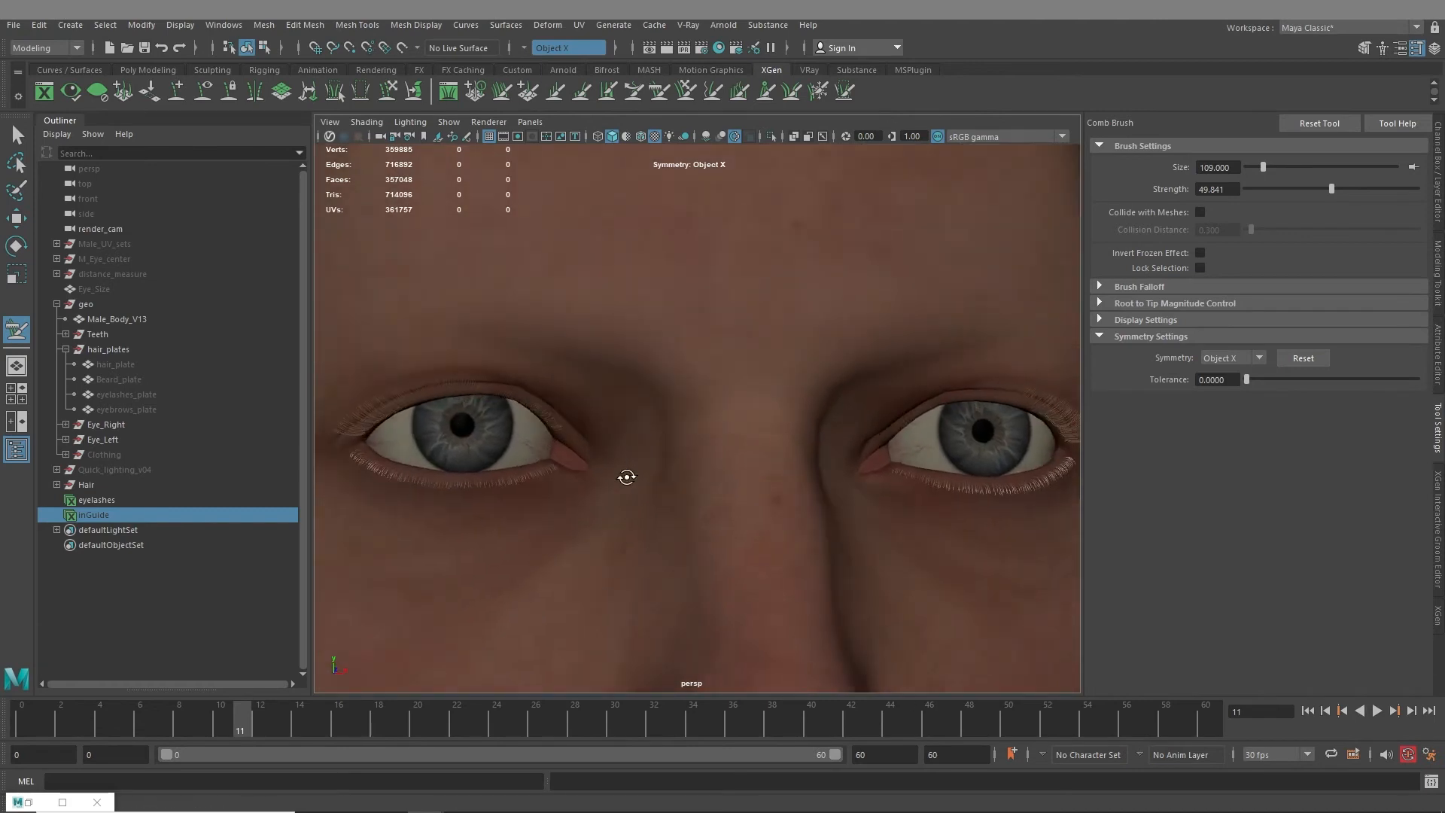
{"action": "middle_click_drag", "start_coordinate": [828, 438], "coordinate": [956, 426], "text": "alt"}
{"action": "right_click_drag", "start_coordinate": [722, 517], "coordinate": [577, 486], "text": "alt"}
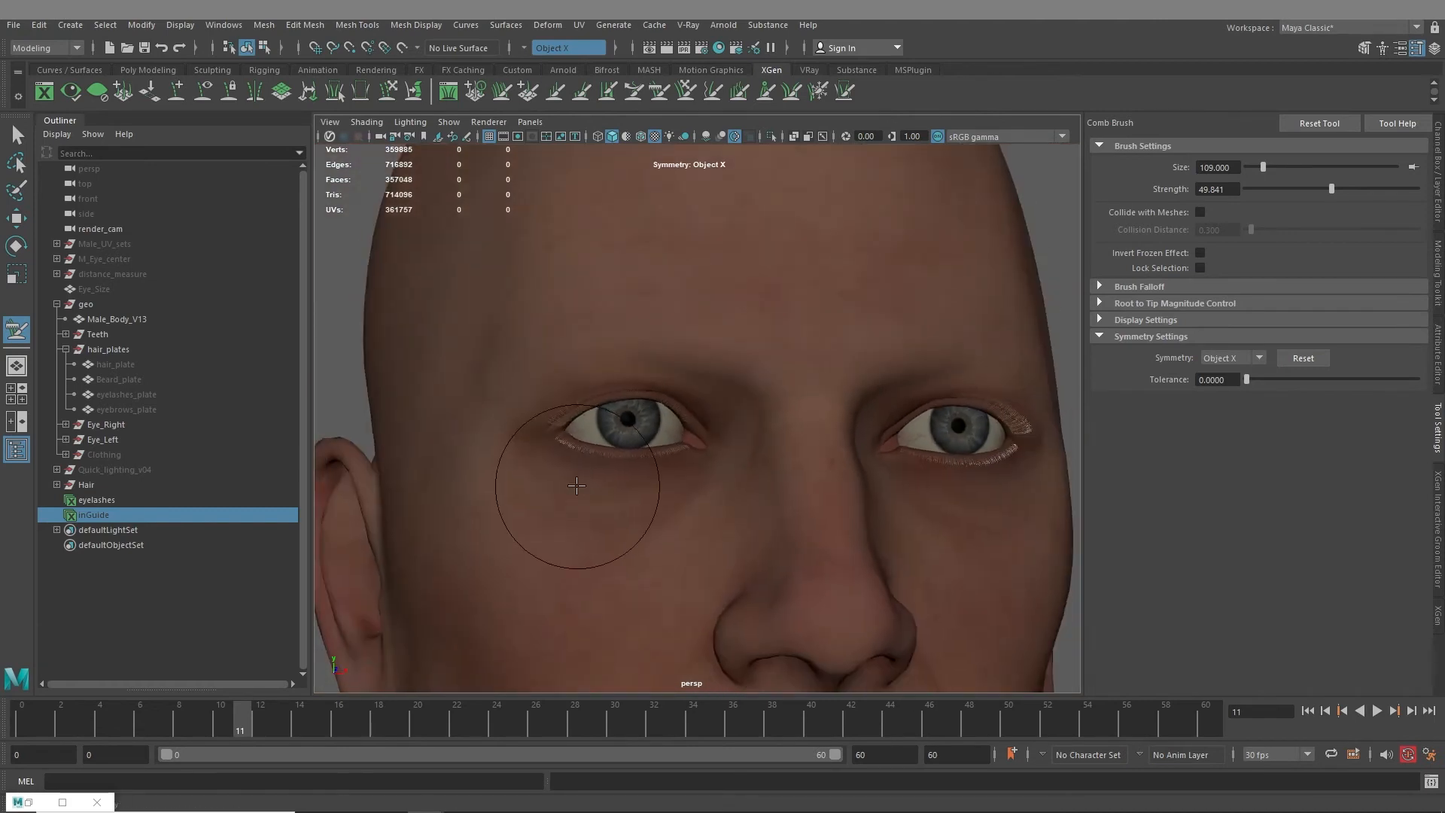
{"action": "scroll", "coordinate": [576, 486], "scroll_direction": "down", "scroll_amount": 1}
Assign the existing aiStandardHair1 material to the inGuide description
{"action": "left_click", "coordinate": [17, 135]}
{"action": "scroll", "coordinate": [476, 372], "scroll_direction": "up", "scroll_amount": 1}
{"action": "right_click", "coordinate": [409, 336]}
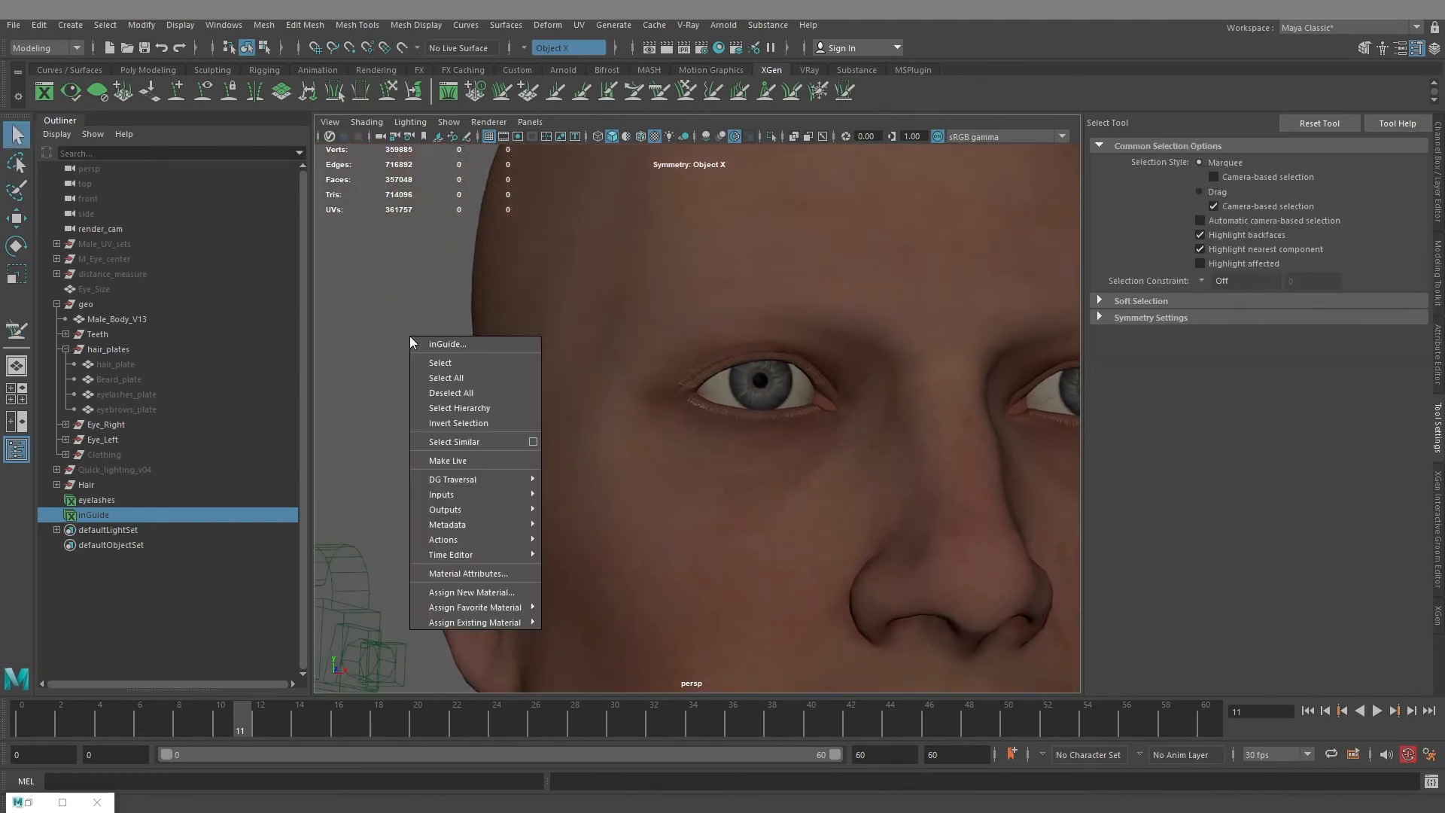
{"action": "mouse_move", "coordinate": [468, 622]}
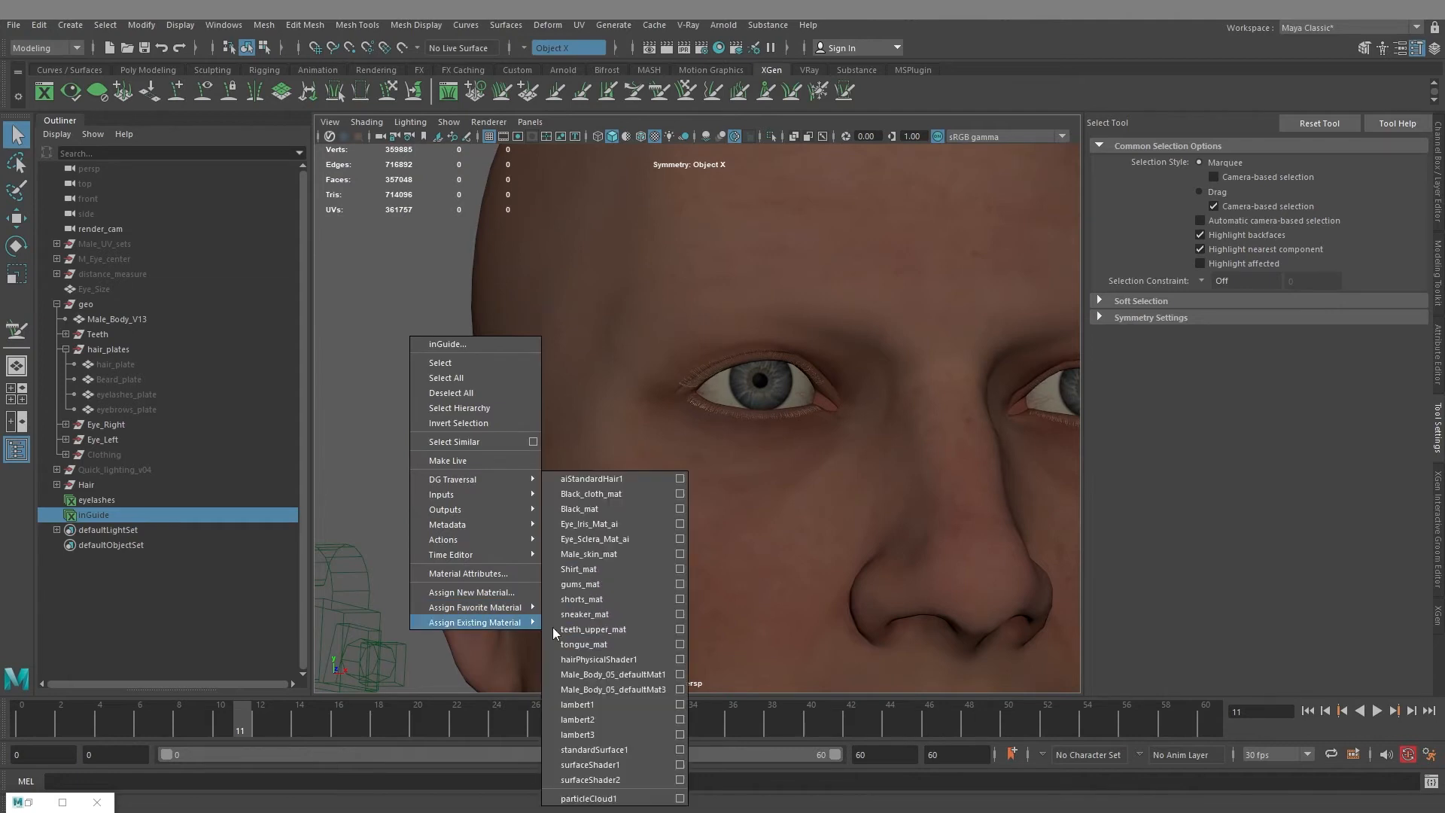
{"action": "left_click", "coordinate": [593, 479]}
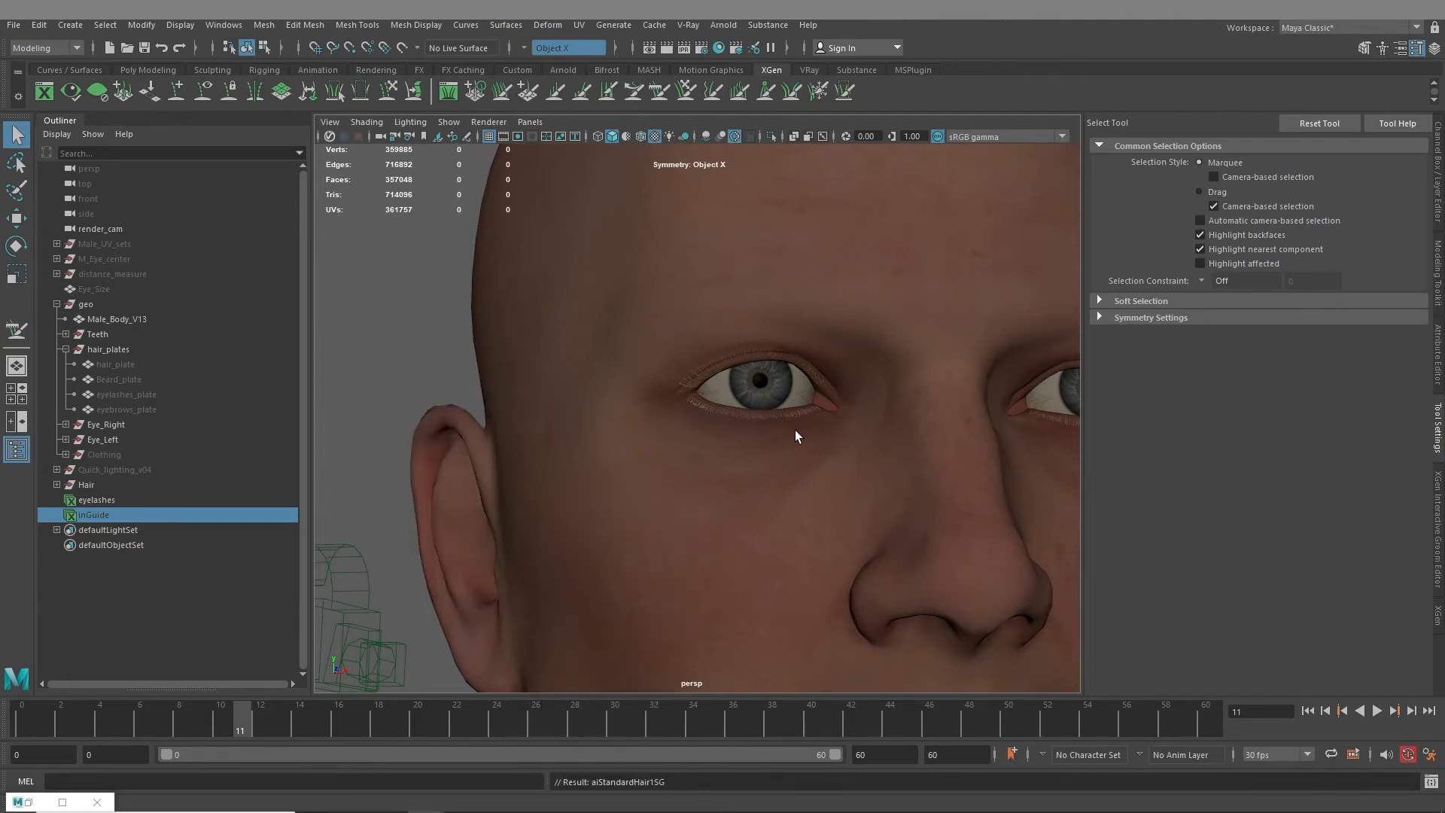
Assign the existing aiStandardHair1 material to the eyelashes description
{"action": "left_click", "coordinate": [99, 503]}
{"action": "right_click", "coordinate": [400, 304]}
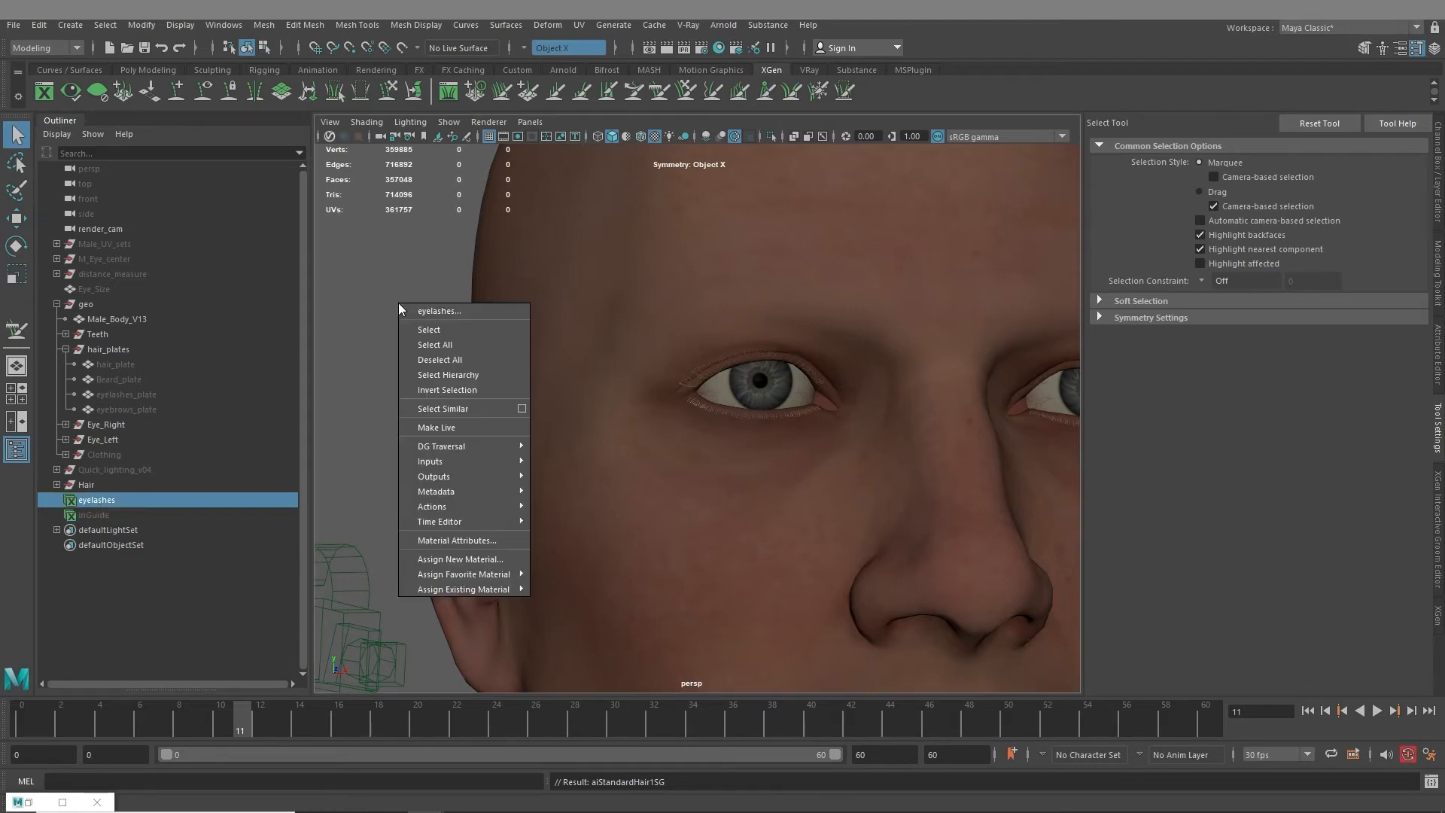
{"action": "mouse_move", "coordinate": [435, 587]}
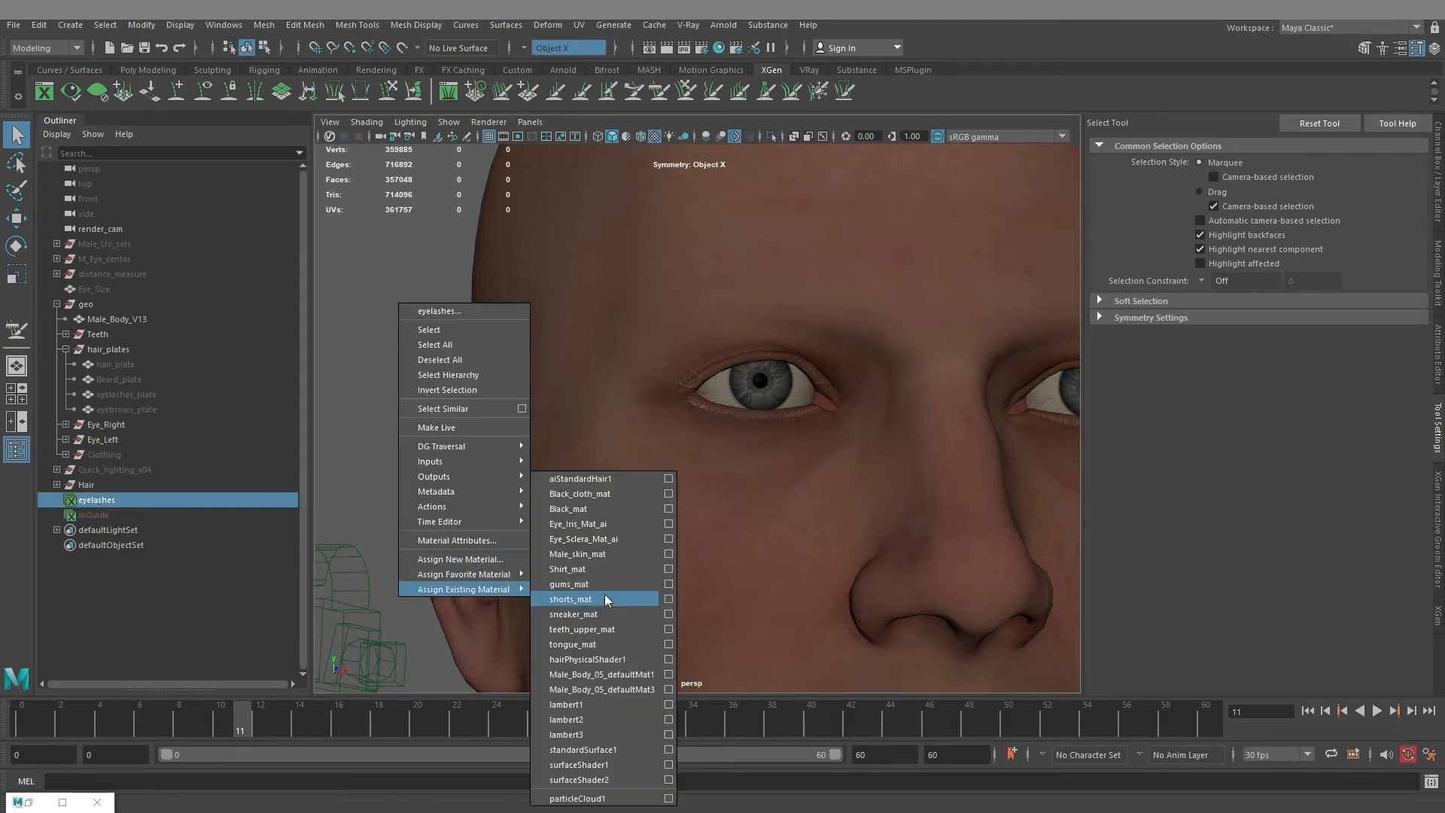
{"action": "left_click", "coordinate": [599, 480]}
Examine the shaded eyelashes from the front and in profile to judge their thickness and curl
{"action": "right_click_drag", "start_coordinate": [800, 429], "coordinate": [826, 500], "text": "alt"}
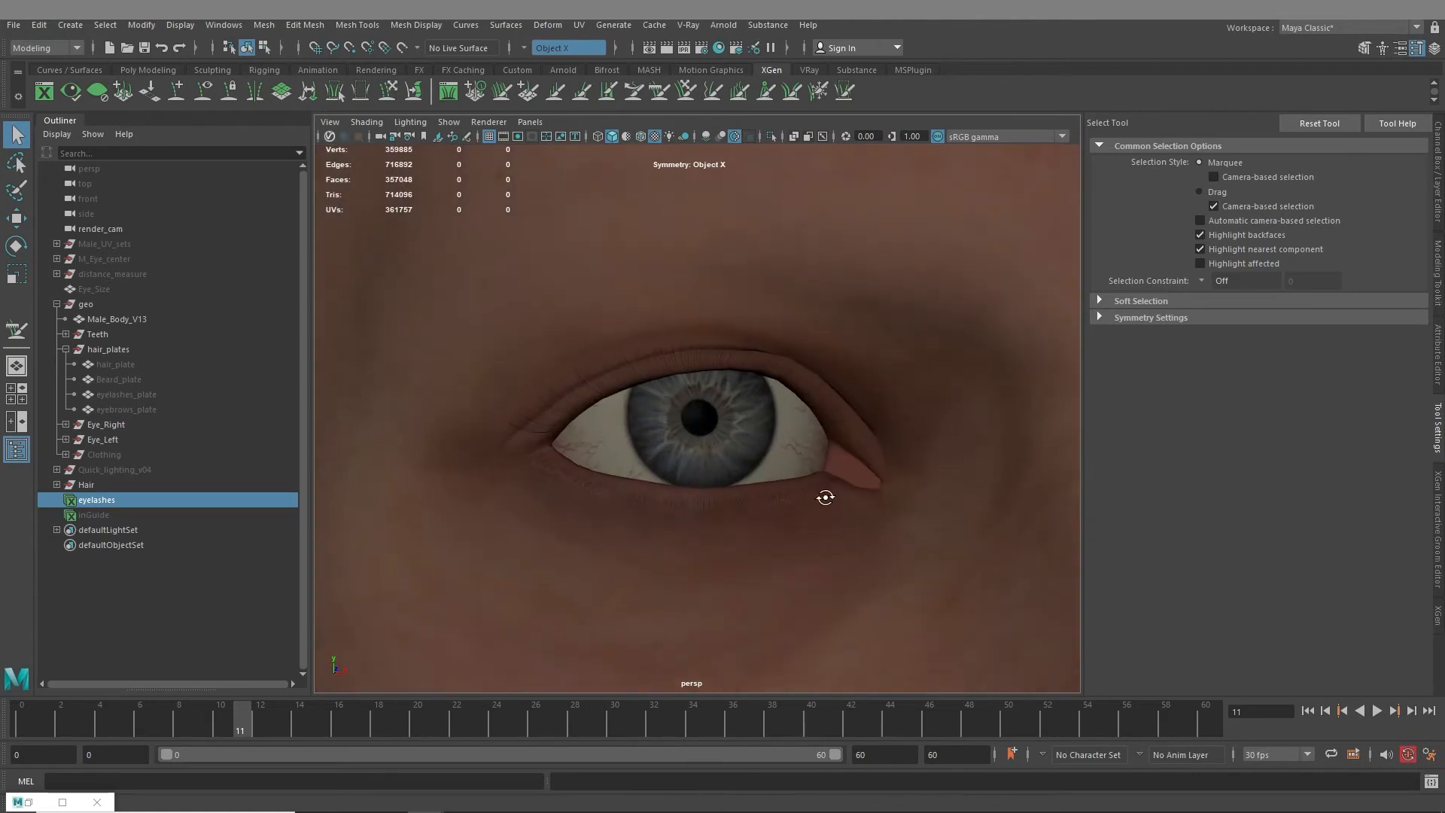
{"action": "left_click_drag", "start_coordinate": [826, 499], "coordinate": [749, 480], "text": "alt"}
{"action": "middle_click_drag", "start_coordinate": [749, 480], "coordinate": [775, 500], "text": "alt"}
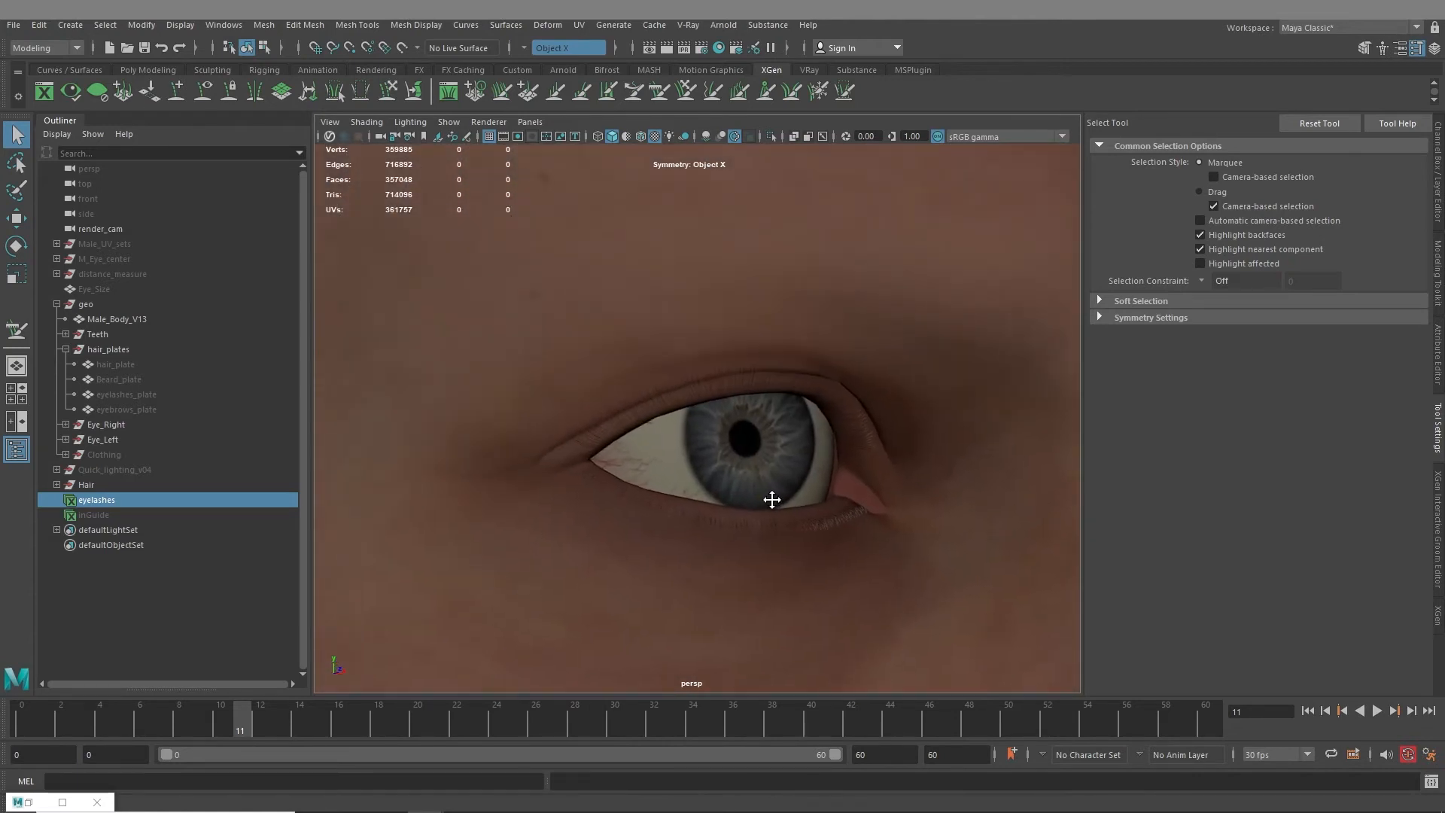
{"action": "right_click_drag", "start_coordinate": [774, 500], "coordinate": [661, 477], "text": "alt"}
{"action": "left_click_drag", "start_coordinate": [662, 478], "coordinate": [840, 494], "text": "alt"}
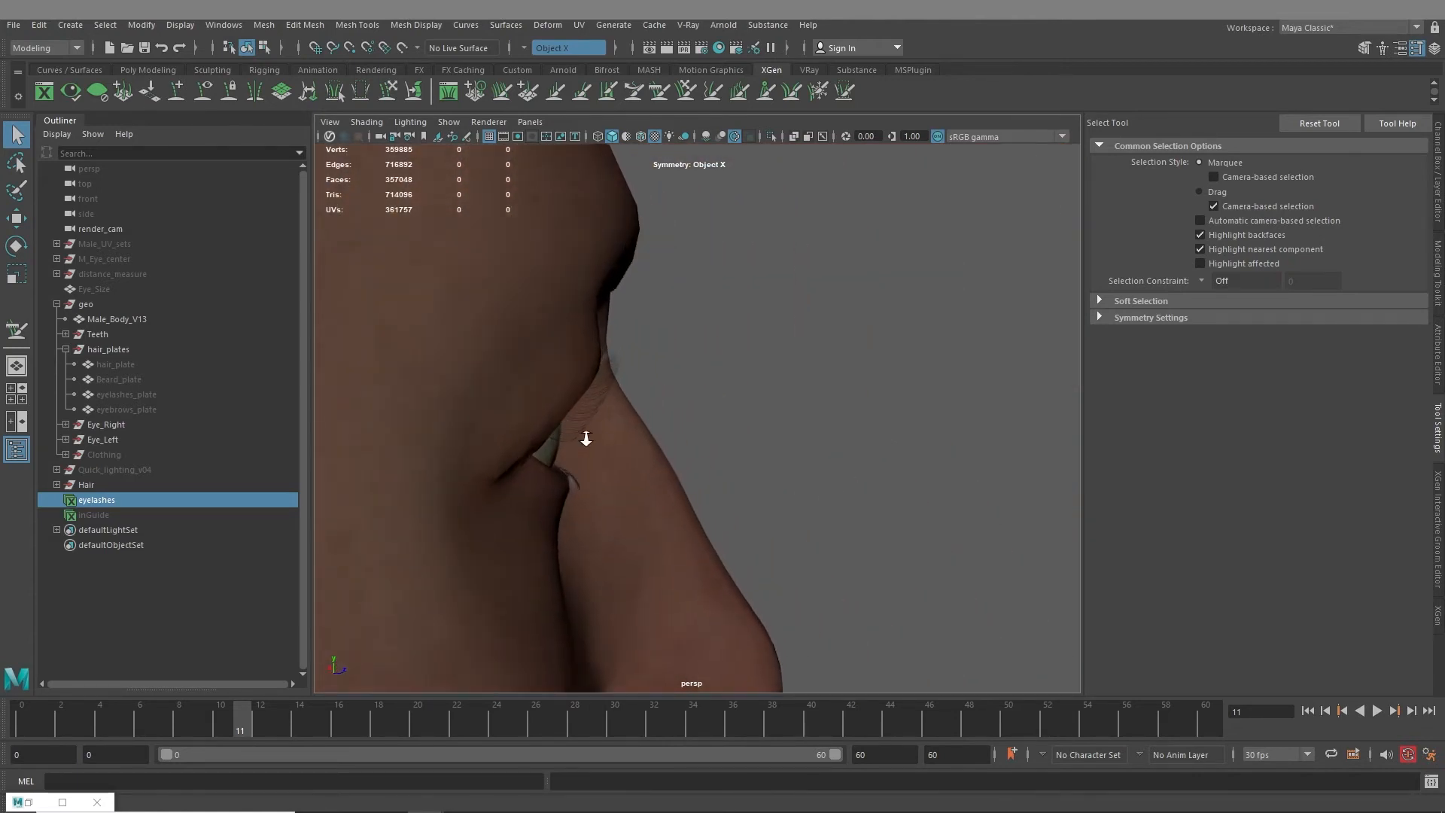
{"action": "right_click_drag", "start_coordinate": [584, 439], "coordinate": [577, 487], "text": "alt"}
{"action": "middle_click_drag", "start_coordinate": [578, 487], "coordinate": [806, 510], "text": "alt"}
{"action": "left_click_drag", "start_coordinate": [806, 510], "coordinate": [666, 486], "text": "alt"}
{"action": "right_click_drag", "start_coordinate": [666, 486], "coordinate": [590, 489], "text": "alt"}
{"action": "middle_click_drag", "start_coordinate": [751, 508], "coordinate": [568, 463], "text": "alt"}
{"action": "middle_click_drag", "start_coordinate": [645, 425], "coordinate": [762, 430], "text": "alt"}
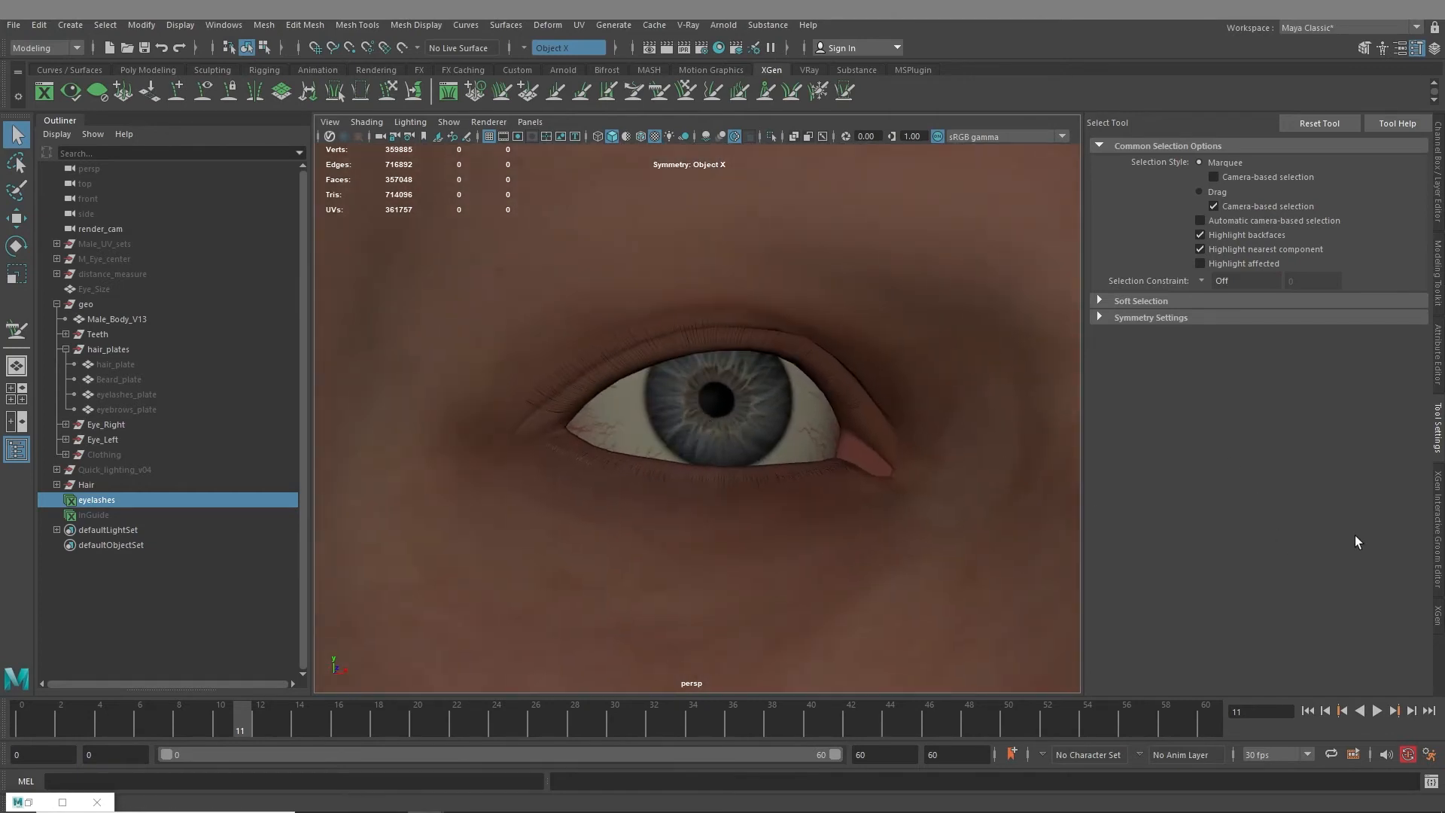
Set the eyelashes description's Width Scale to 0.035 and turn on Tube Shade
{"action": "left_click", "coordinate": [1433, 506]}
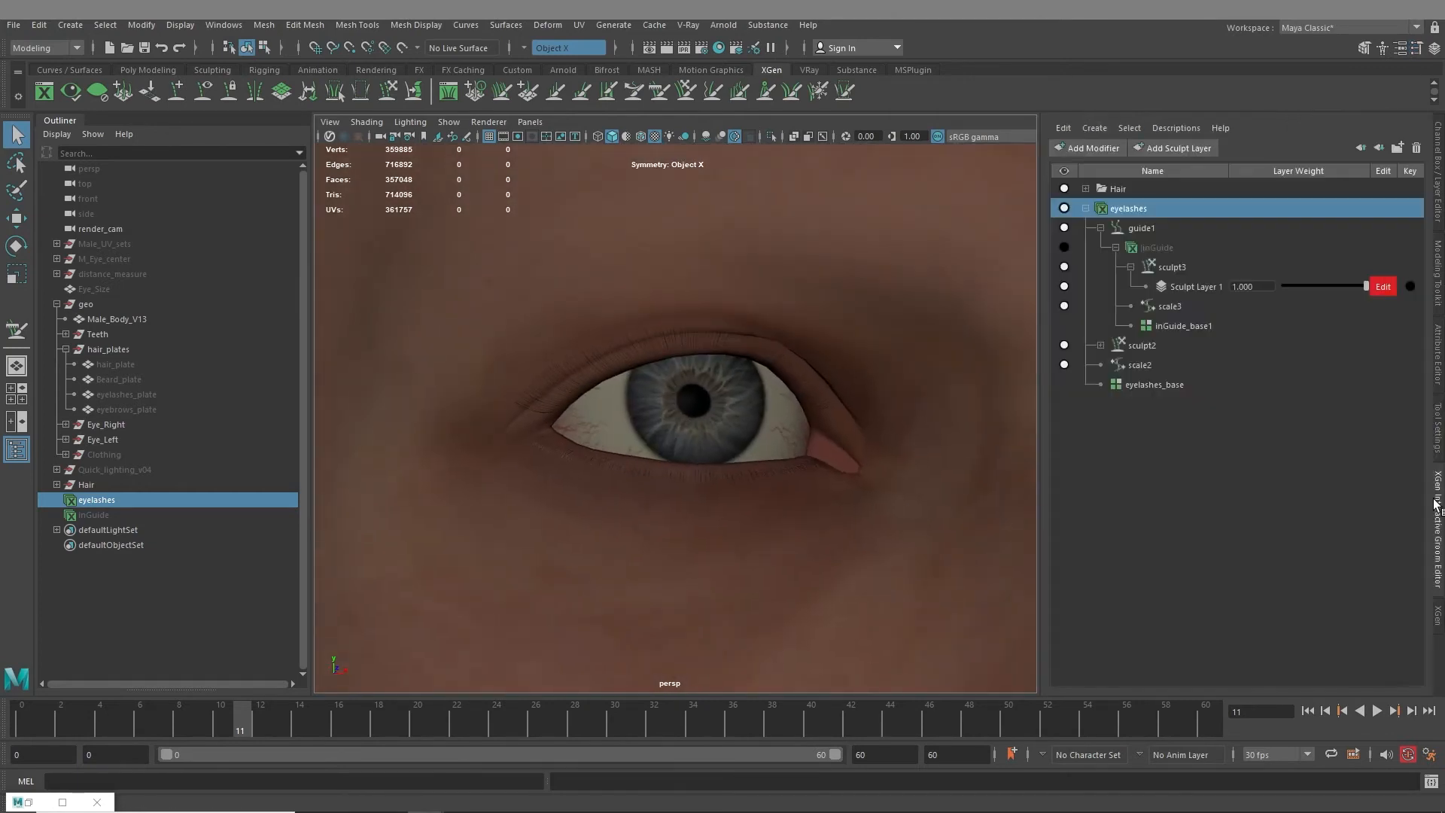
{"action": "left_click", "coordinate": [1437, 354]}
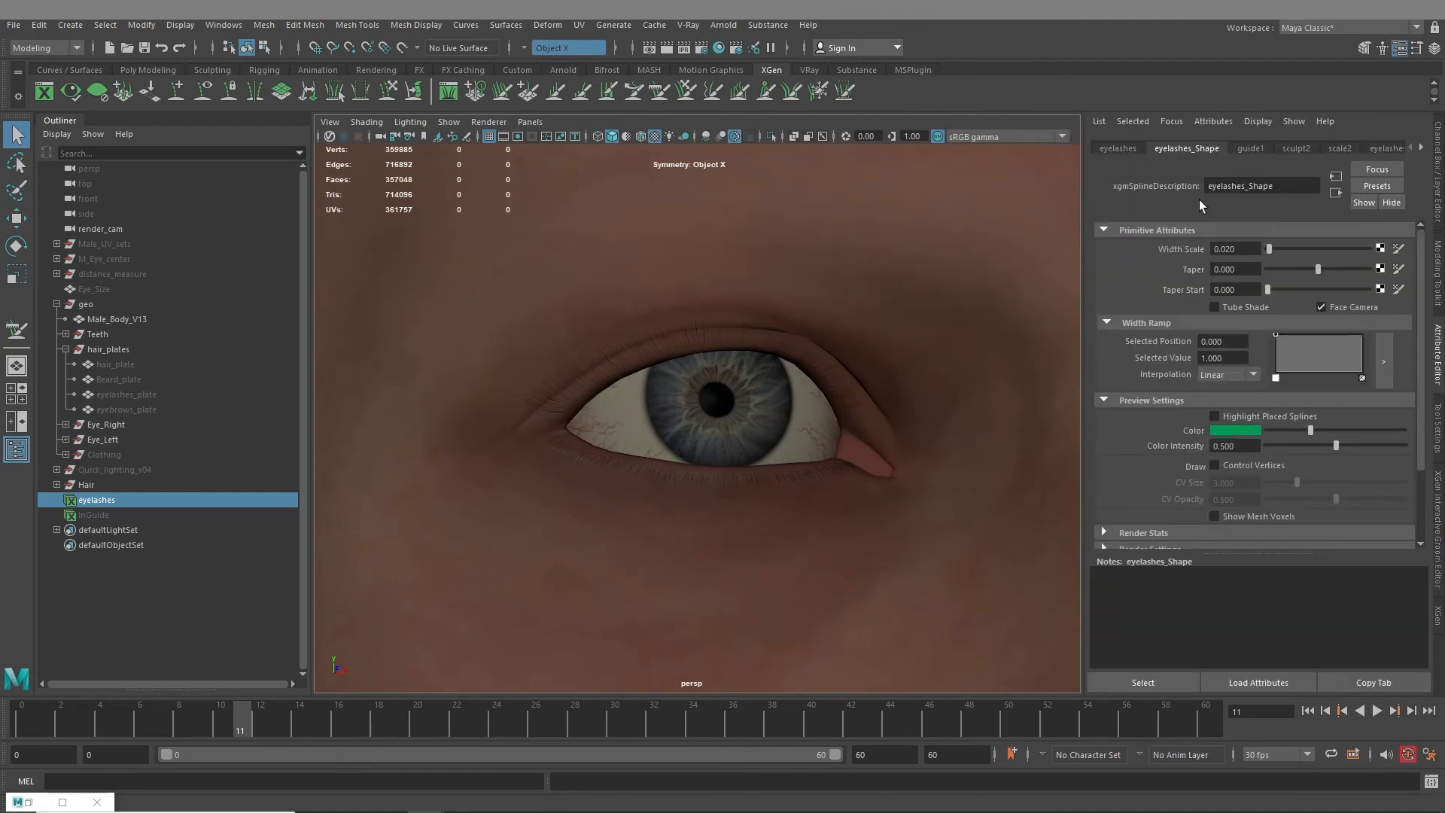
{"action": "double_click", "coordinate": [1229, 251]}
Change the eyelashes' Arnold curve mode to Thick
{"action": "scroll", "coordinate": [1166, 450], "scroll_direction": "down", "scroll_amount": 3}
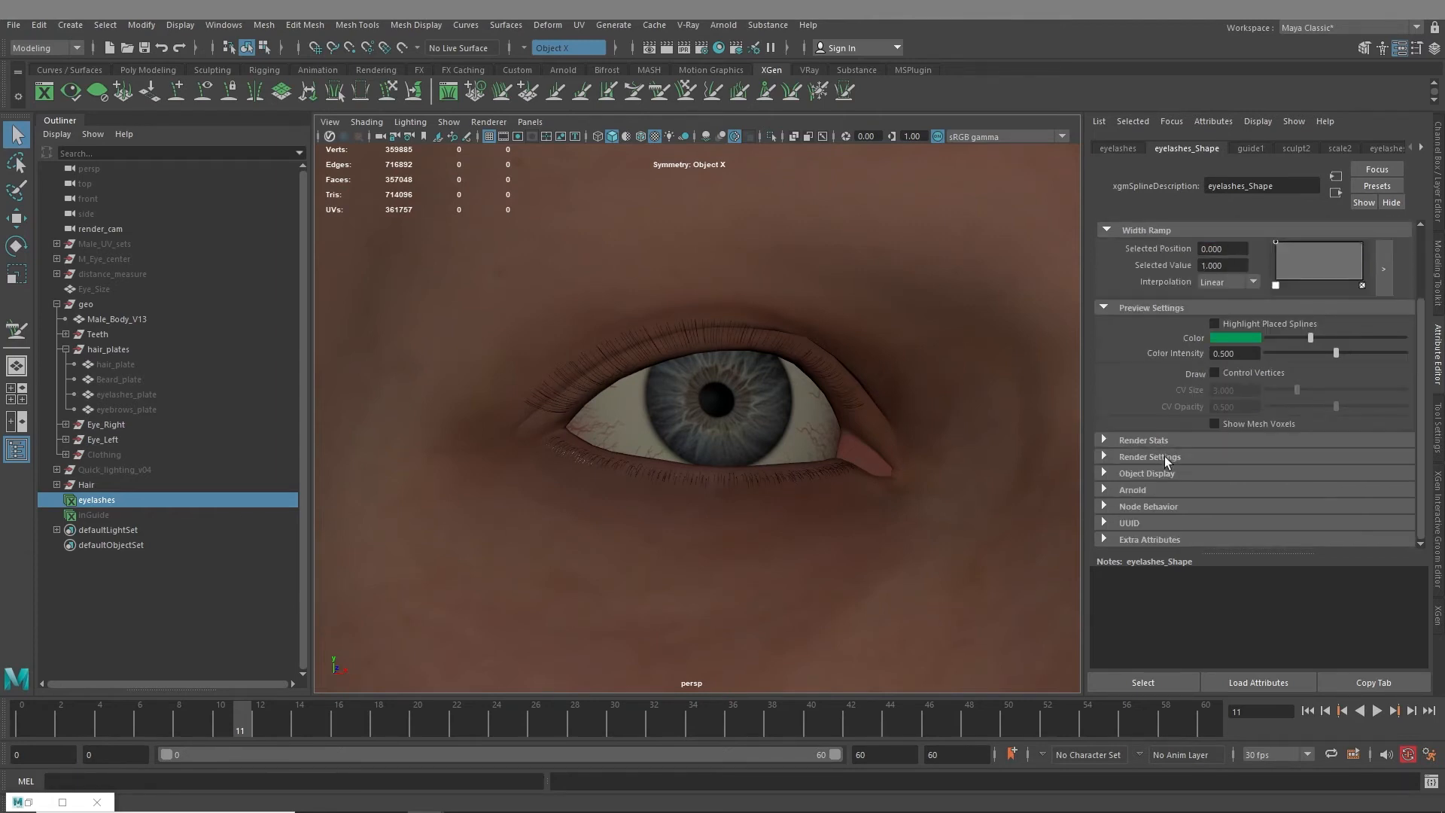
{"action": "left_click", "coordinate": [1190, 490]}
{"action": "scroll", "coordinate": [1205, 497], "scroll_direction": "down", "scroll_amount": 5}
{"action": "left_click", "coordinate": [1239, 525]}
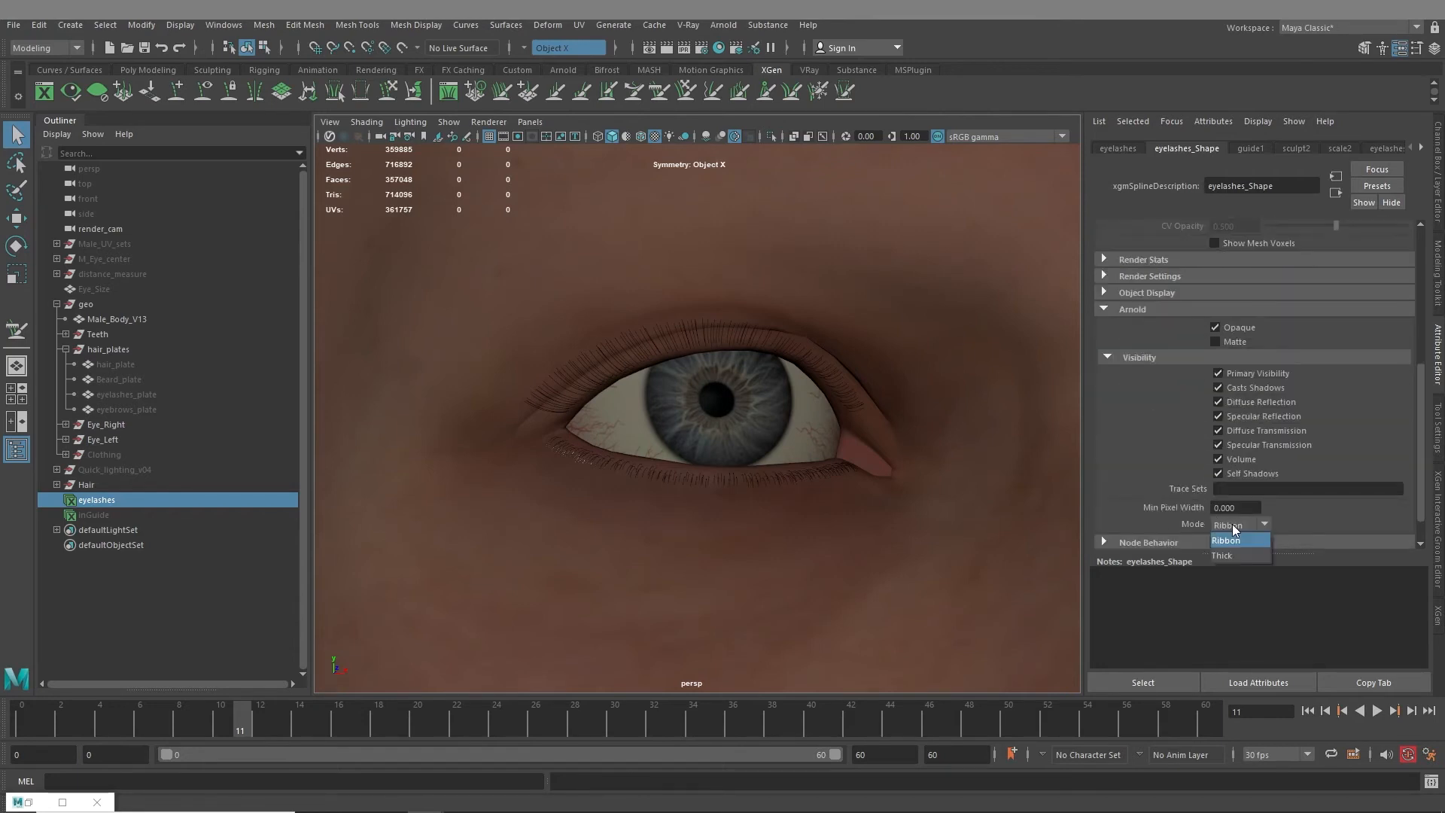
{"action": "left_click", "coordinate": [1237, 557]}
{"action": "scroll", "coordinate": [1123, 351], "scroll_direction": "up", "scroll_amount": 7}
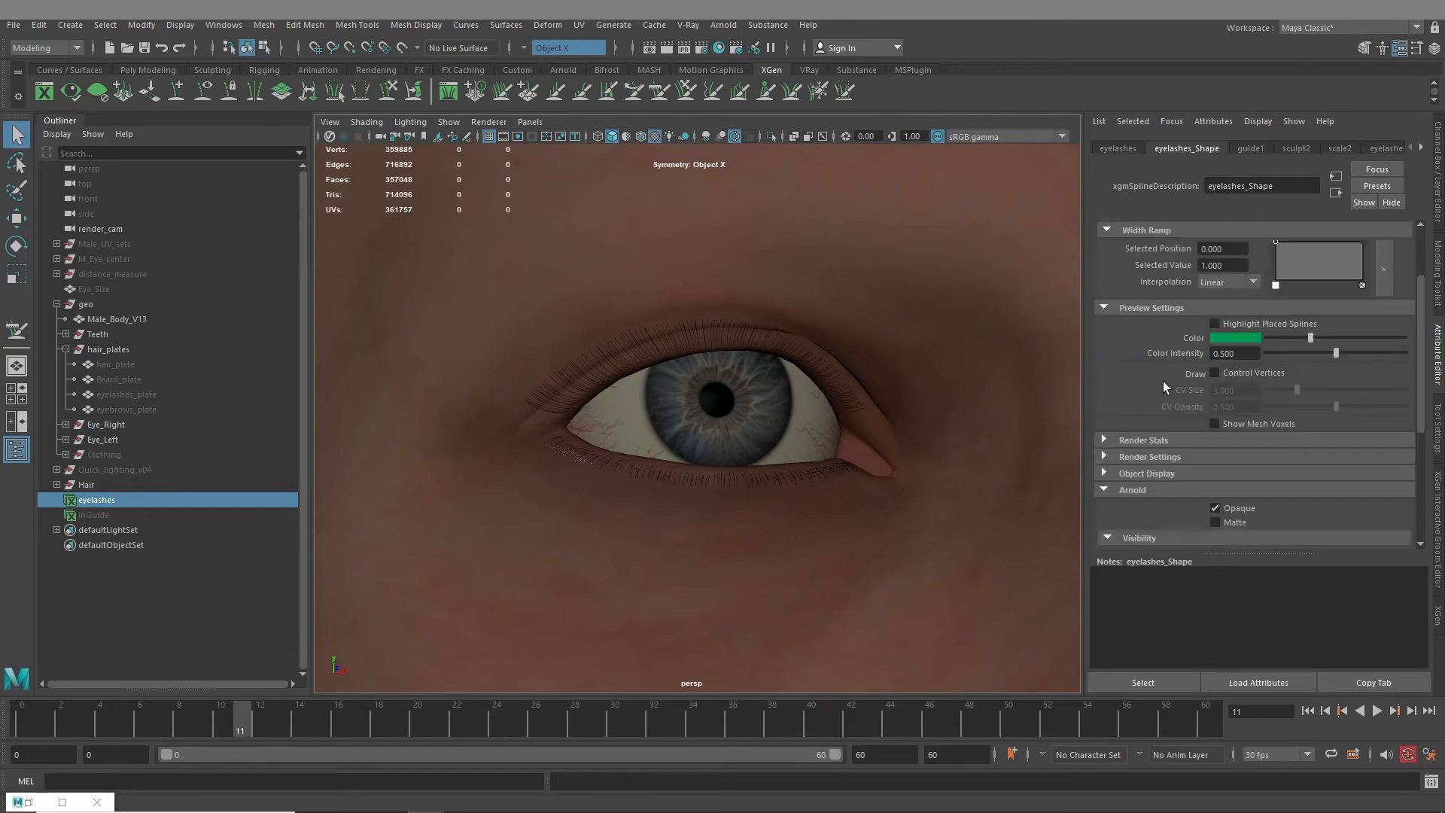
{"action": "scroll", "coordinate": [1172, 382], "scroll_direction": "up", "scroll_amount": 2}
Shape the eyelashes' Width Ramp with a root value of 0.500, a peak near position 0.252 and a narrower tip
{"action": "left_click_drag", "start_coordinate": [1276, 336], "coordinate": [1266, 355]}
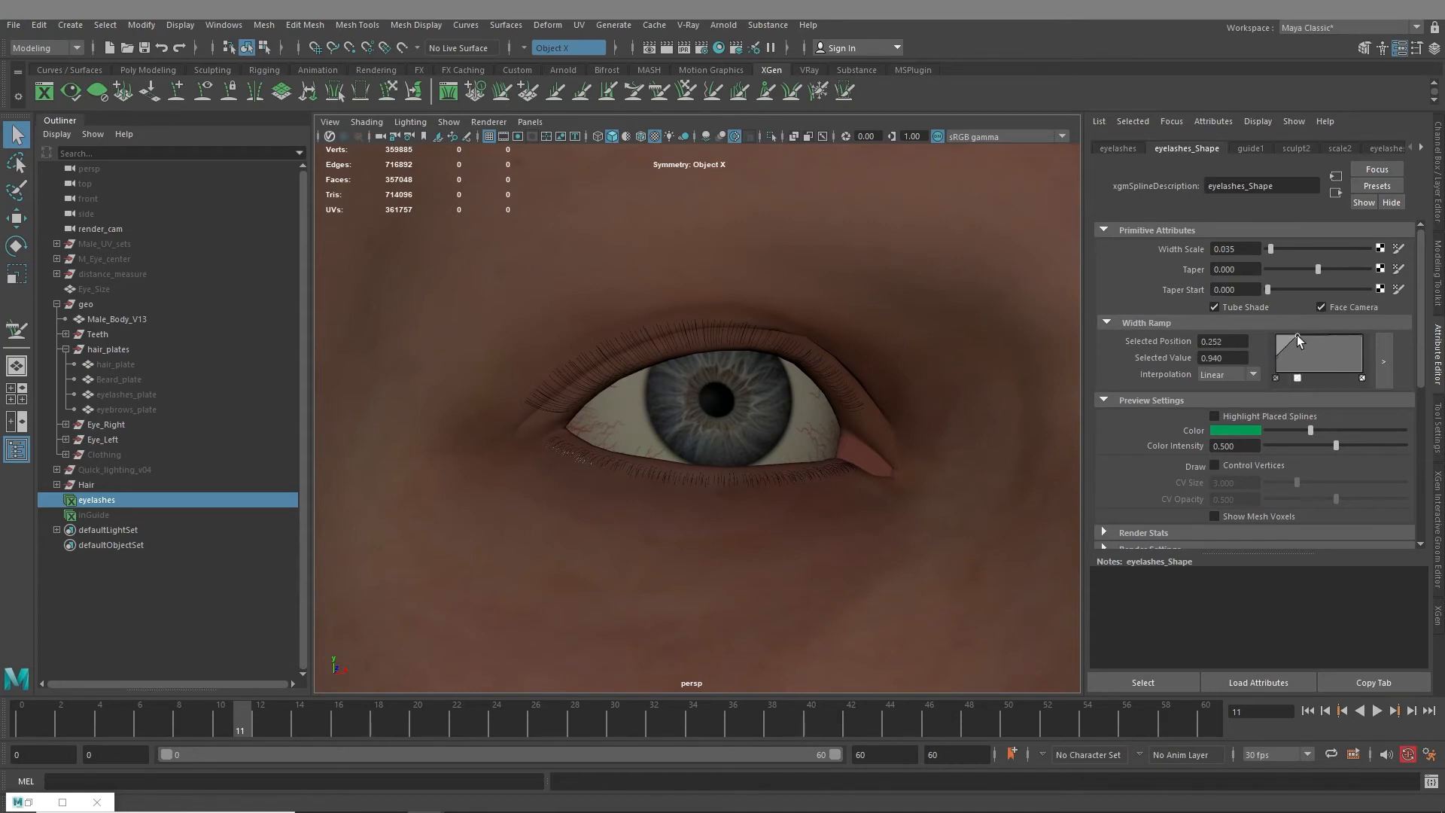
{"action": "left_click", "coordinate": [1362, 340]}
{"action": "left_click", "coordinate": [1276, 357]}
Examine the tapered lashes along the upper eyelid up close and across the whole eye
{"action": "middle_click_drag", "start_coordinate": [680, 417], "coordinate": [720, 373], "text": "alt"}
{"action": "right_click_drag", "start_coordinate": [720, 373], "coordinate": [740, 396], "text": "alt"}
{"action": "left_click_drag", "start_coordinate": [740, 396], "coordinate": [695, 334], "text": "alt"}
{"action": "middle_click_drag", "start_coordinate": [695, 335], "coordinate": [758, 439], "text": "alt"}
{"action": "right_click_drag", "start_coordinate": [758, 438], "coordinate": [955, 543], "text": "alt"}
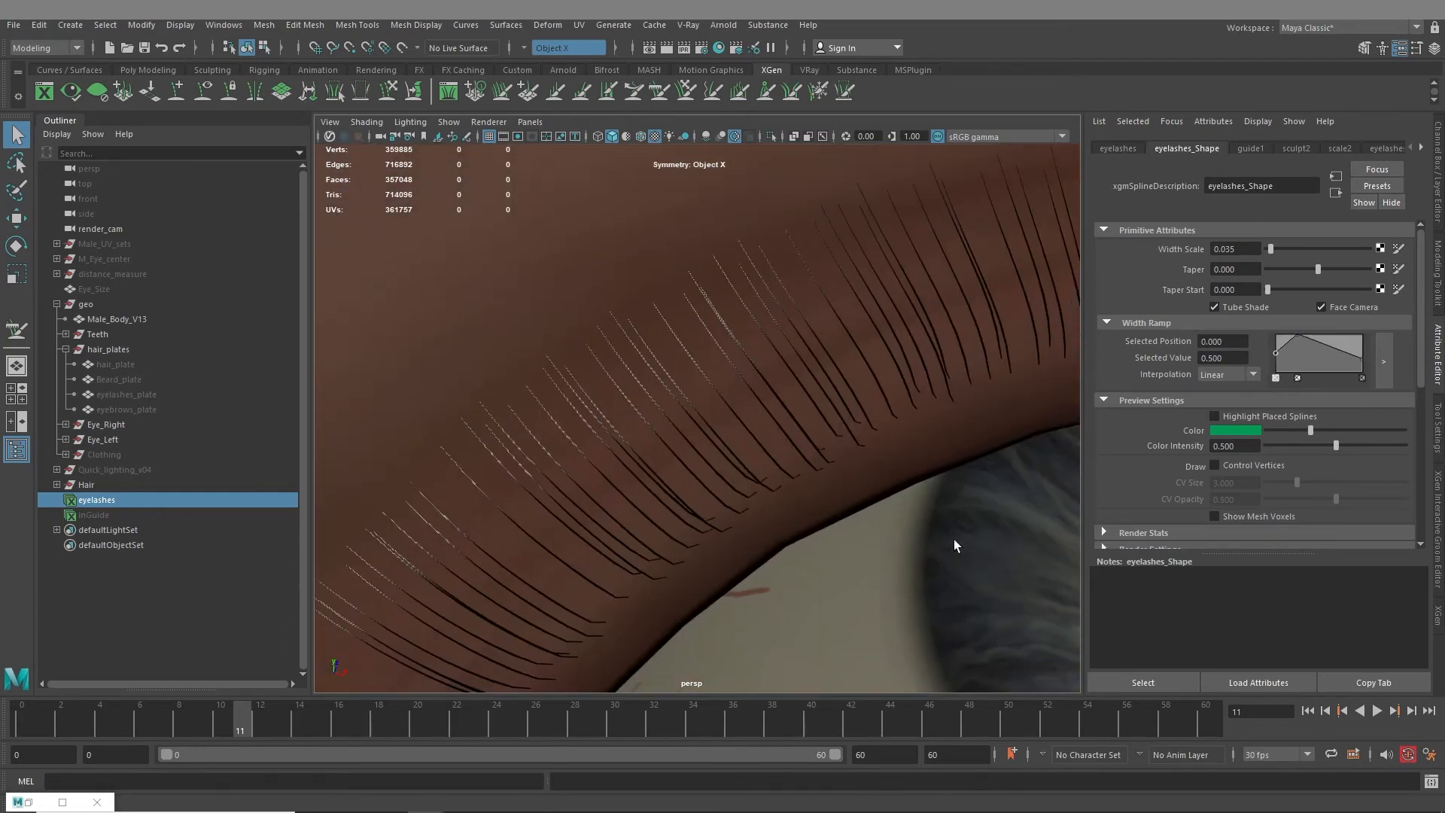
{"action": "right_click_drag", "start_coordinate": [874, 514], "coordinate": [690, 461], "text": "alt"}
{"action": "middle_click_drag", "start_coordinate": [690, 461], "coordinate": [662, 380], "text": "alt"}
{"action": "left_click_drag", "start_coordinate": [664, 385], "coordinate": [715, 417], "text": "alt"}
{"action": "middle_click_drag", "start_coordinate": [715, 418], "coordinate": [761, 408], "text": "alt"}
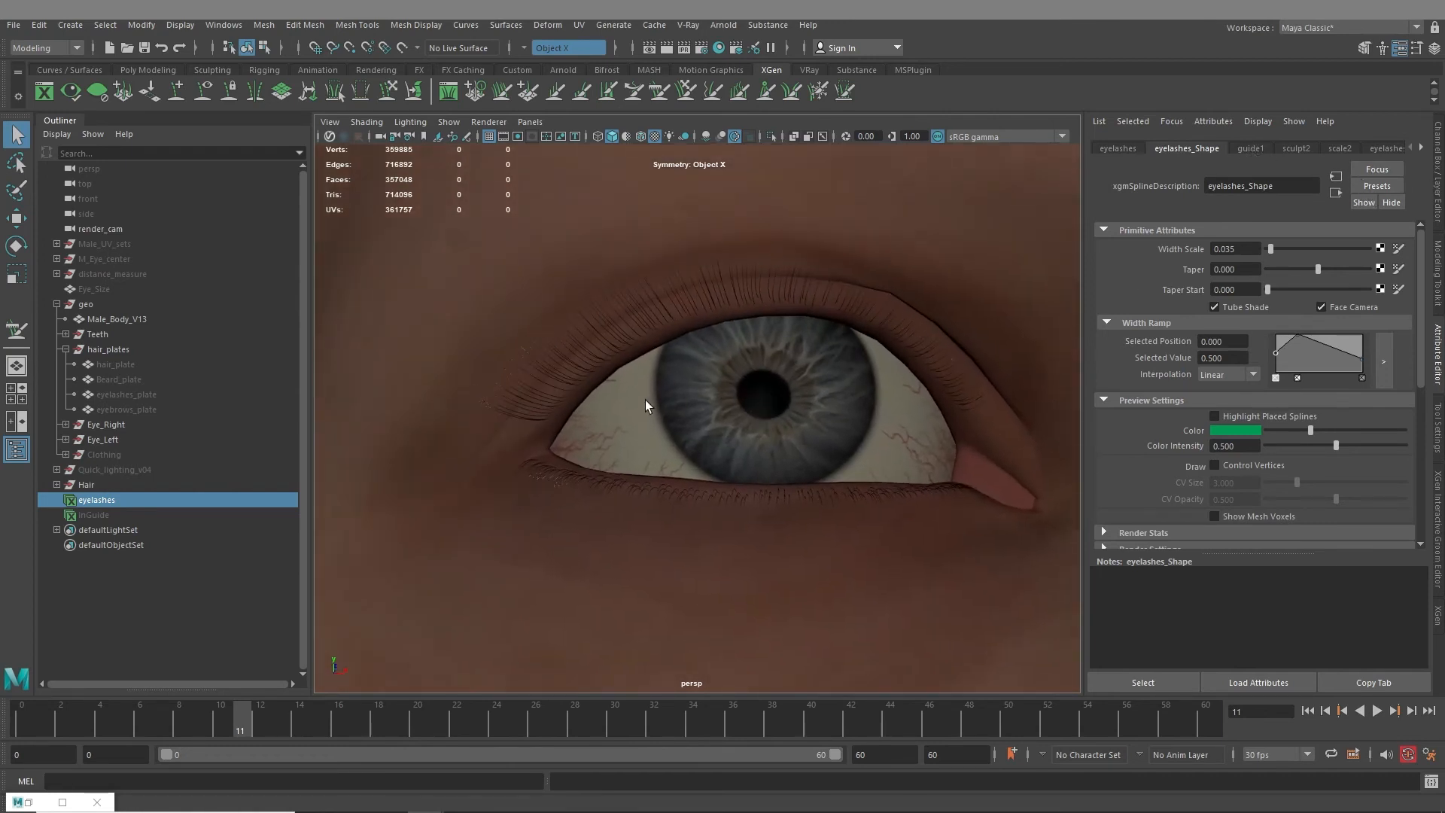
Set the Density Multiplier of eyelashes_base to 3
{"action": "scroll", "coordinate": [1326, 150], "scroll_direction": "down", "scroll_amount": 5}
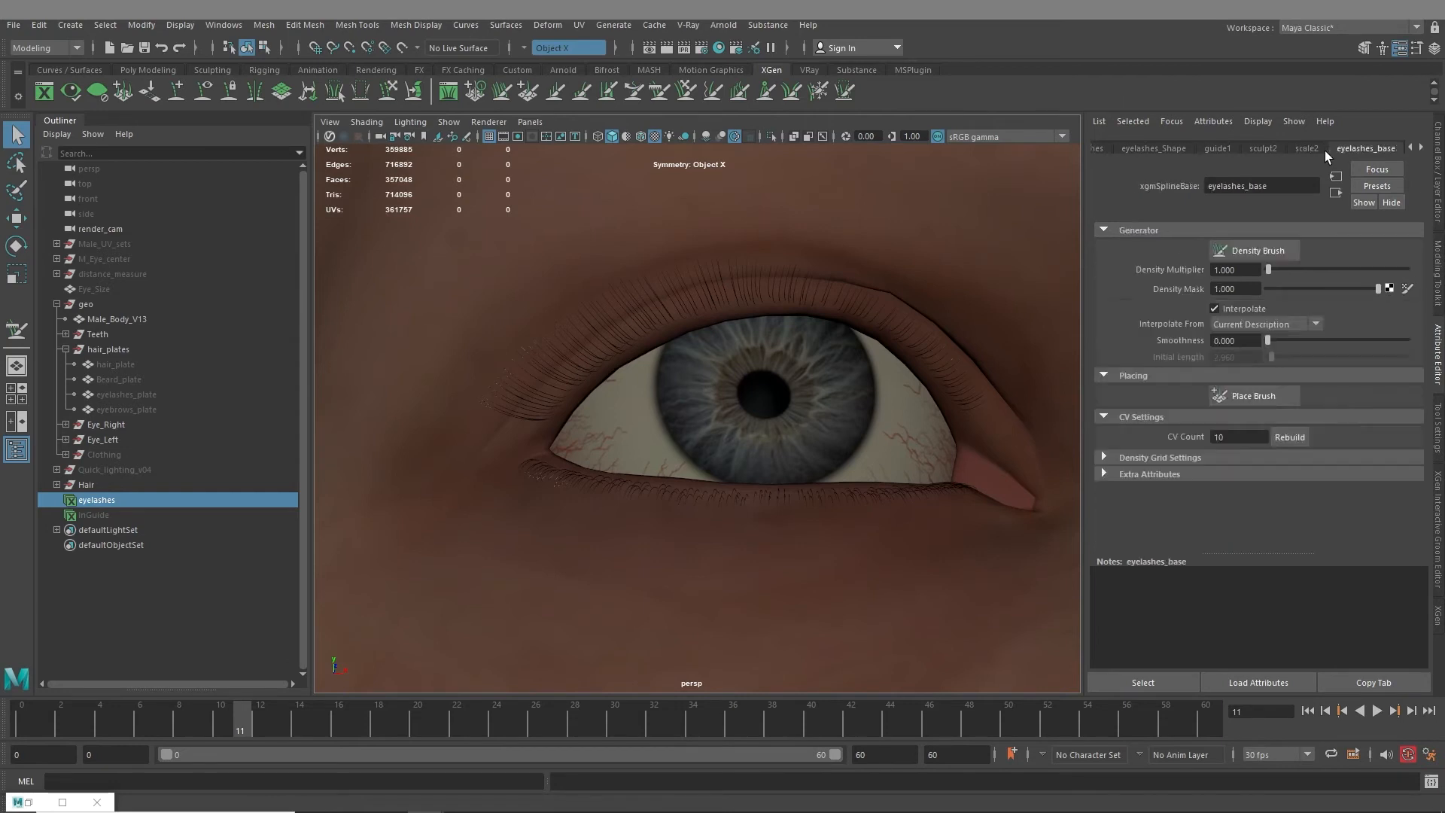
{"action": "left_click", "coordinate": [1289, 150]}
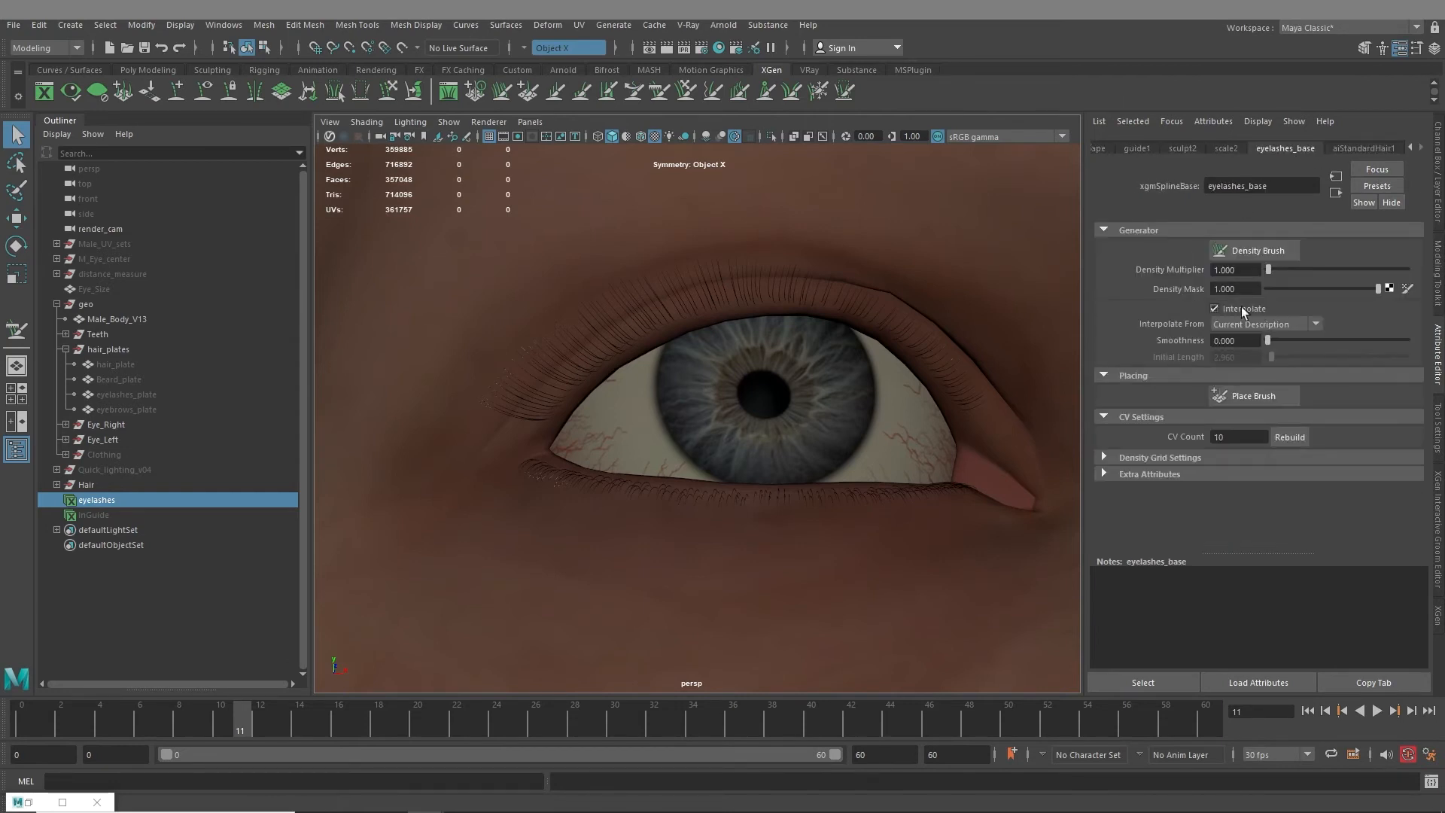
{"action": "left_click_drag", "start_coordinate": [1262, 272], "coordinate": [1099, 257]}
{"action": "type", "text": "3"}
{"action": "key", "text": "Return"}
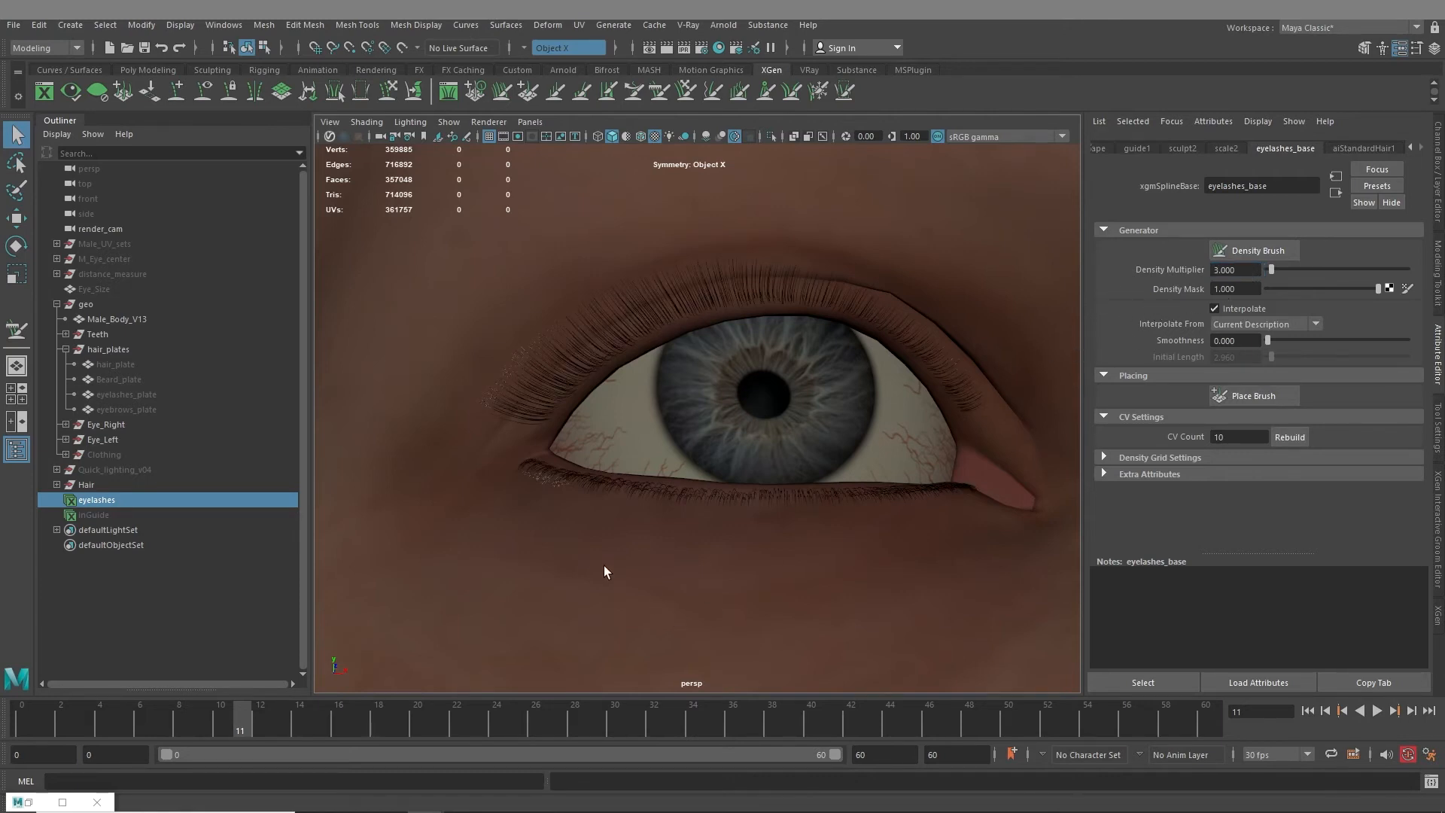
Unhide the eyelashes_plate mesh along both eyelids
{"action": "left_click_drag", "start_coordinate": [610, 491], "coordinate": [566, 487], "text": "alt"}
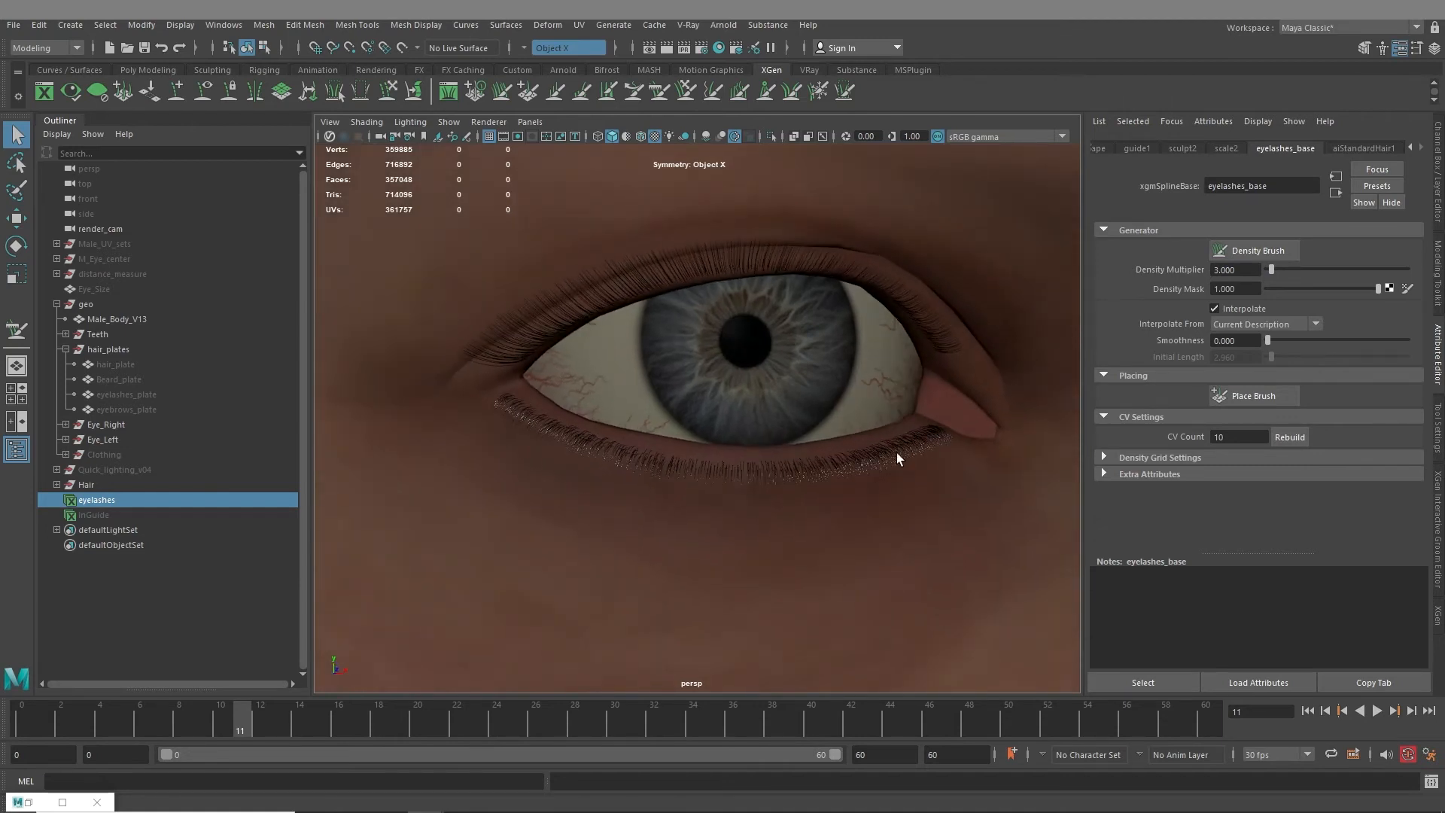
{"action": "left_click_drag", "start_coordinate": [706, 506], "coordinate": [781, 564], "text": "alt"}
{"action": "right_click_drag", "start_coordinate": [781, 565], "coordinate": [788, 563], "text": "alt"}
{"action": "left_click_drag", "start_coordinate": [787, 563], "coordinate": [769, 538], "text": "alt"}
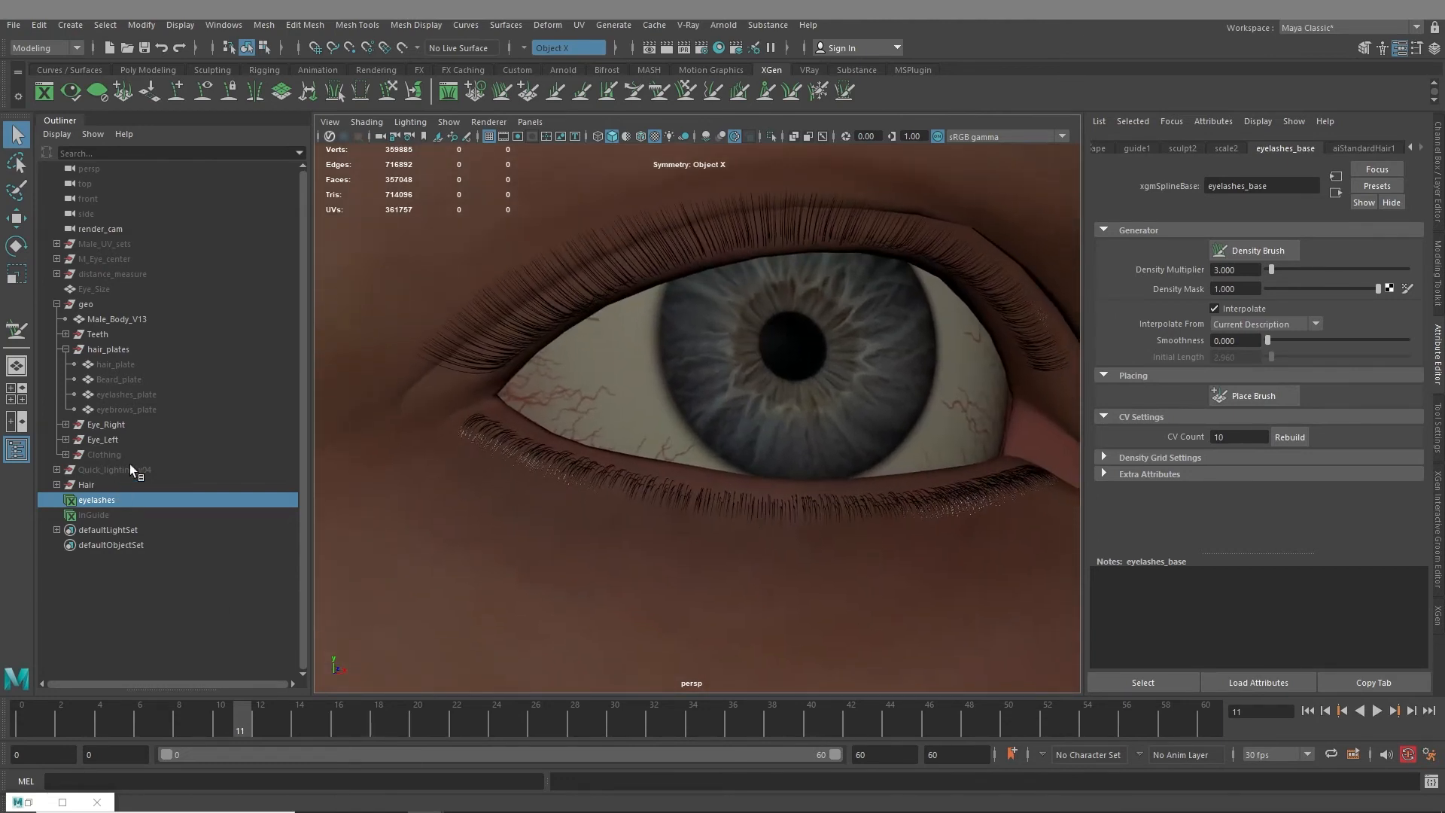
{"action": "left_click", "coordinate": [133, 398]}
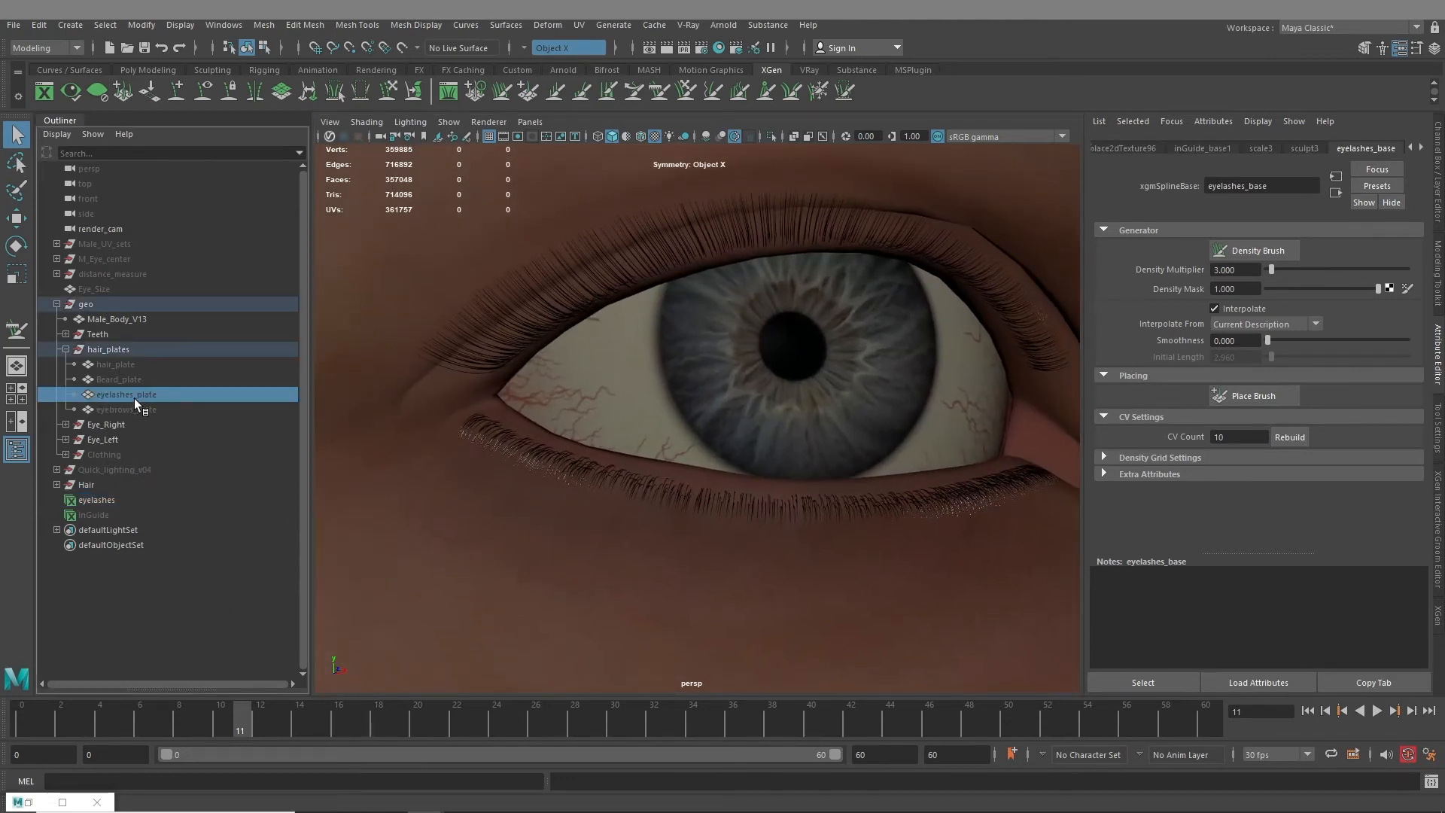
{"action": "key", "text": "h"}
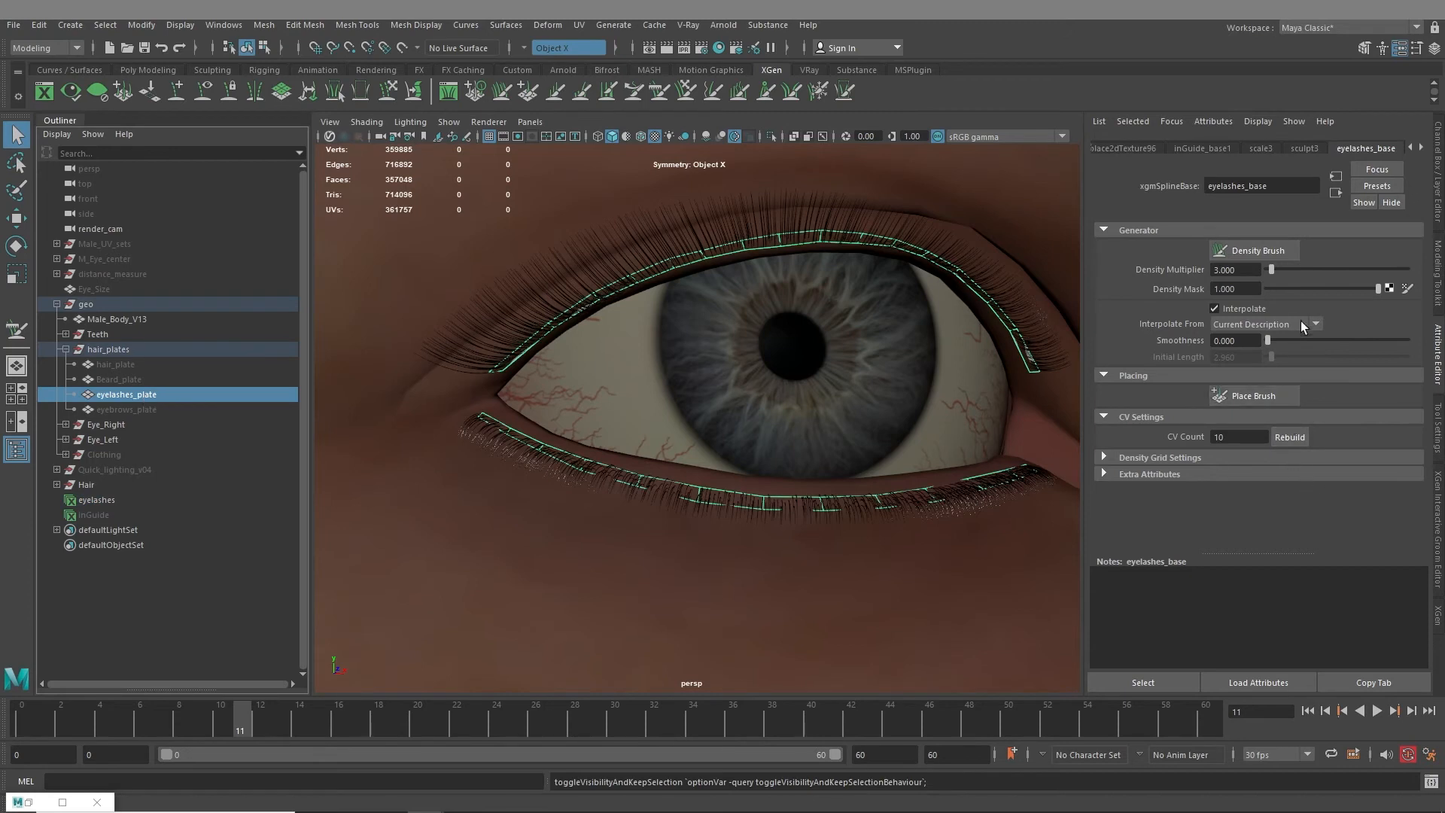
Set up a new density mask map named eyelash_densityMask in JPEG format at size 2048
{"action": "left_click", "coordinate": [1407, 289]}
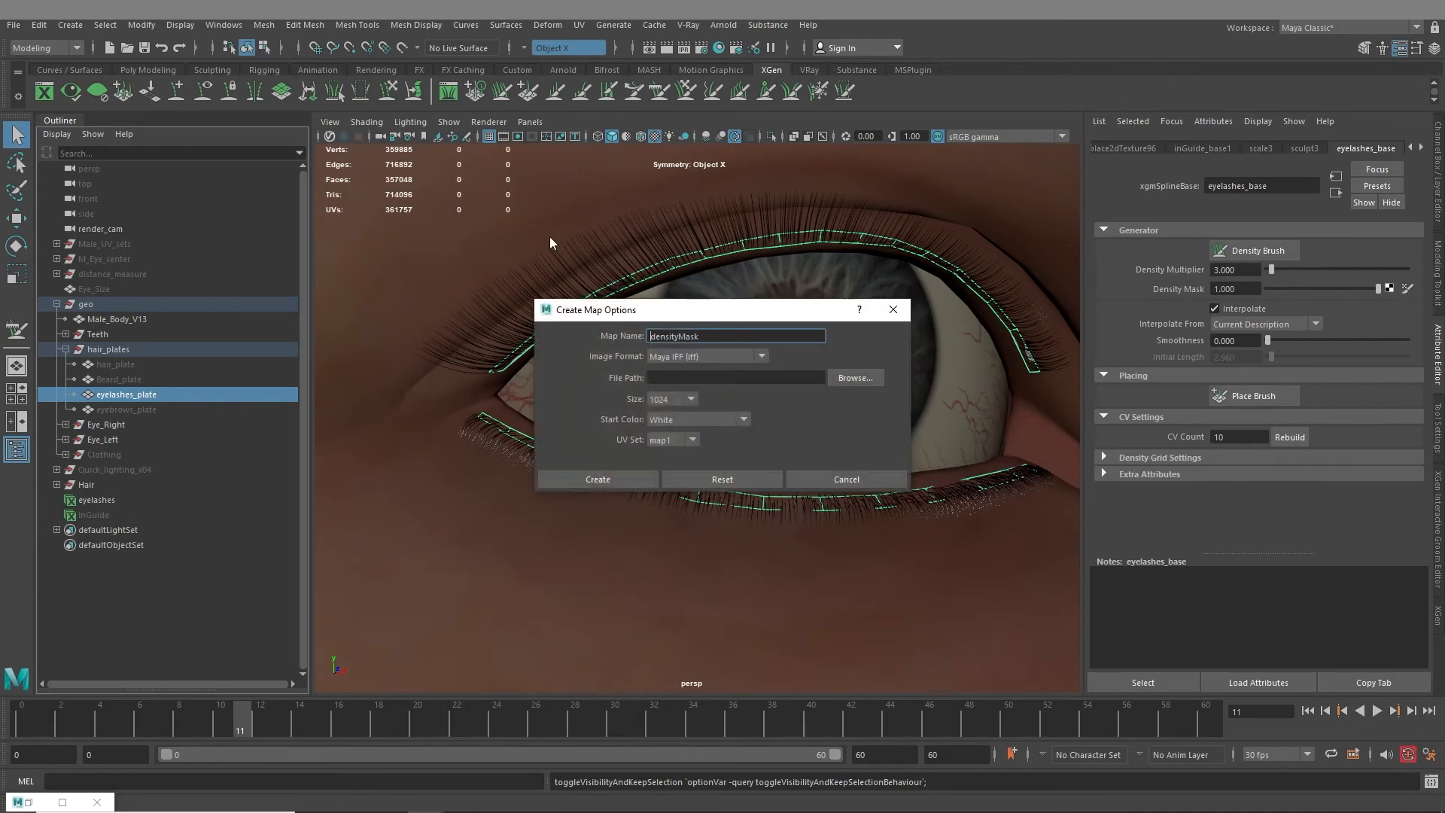
{"action": "type", "text": "eyelash_"}
{"action": "left_click", "coordinate": [714, 354]}
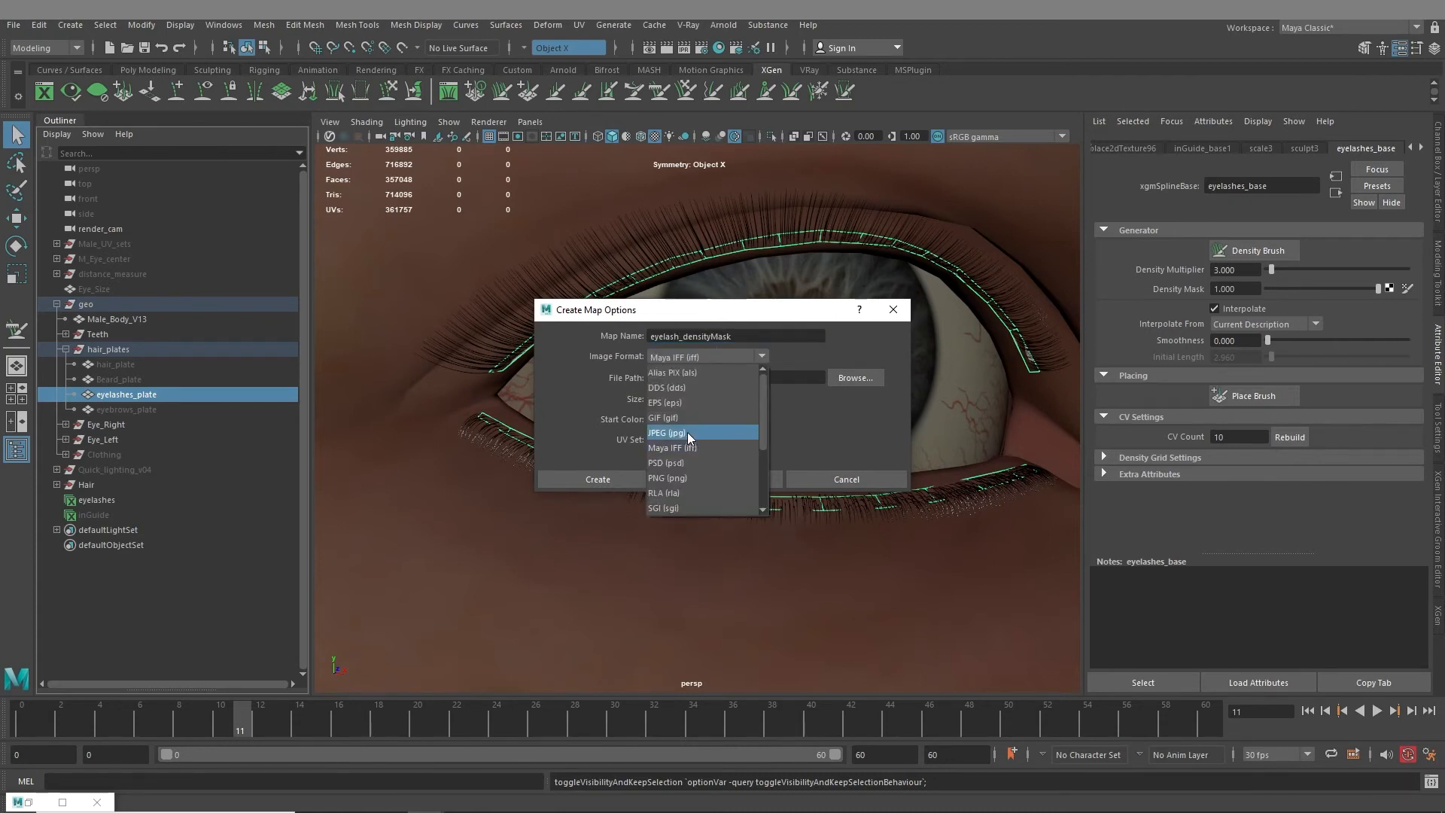
{"action": "left_click", "coordinate": [688, 431]}
{"action": "left_click", "coordinate": [671, 398]}
{"action": "left_click", "coordinate": [669, 455]}
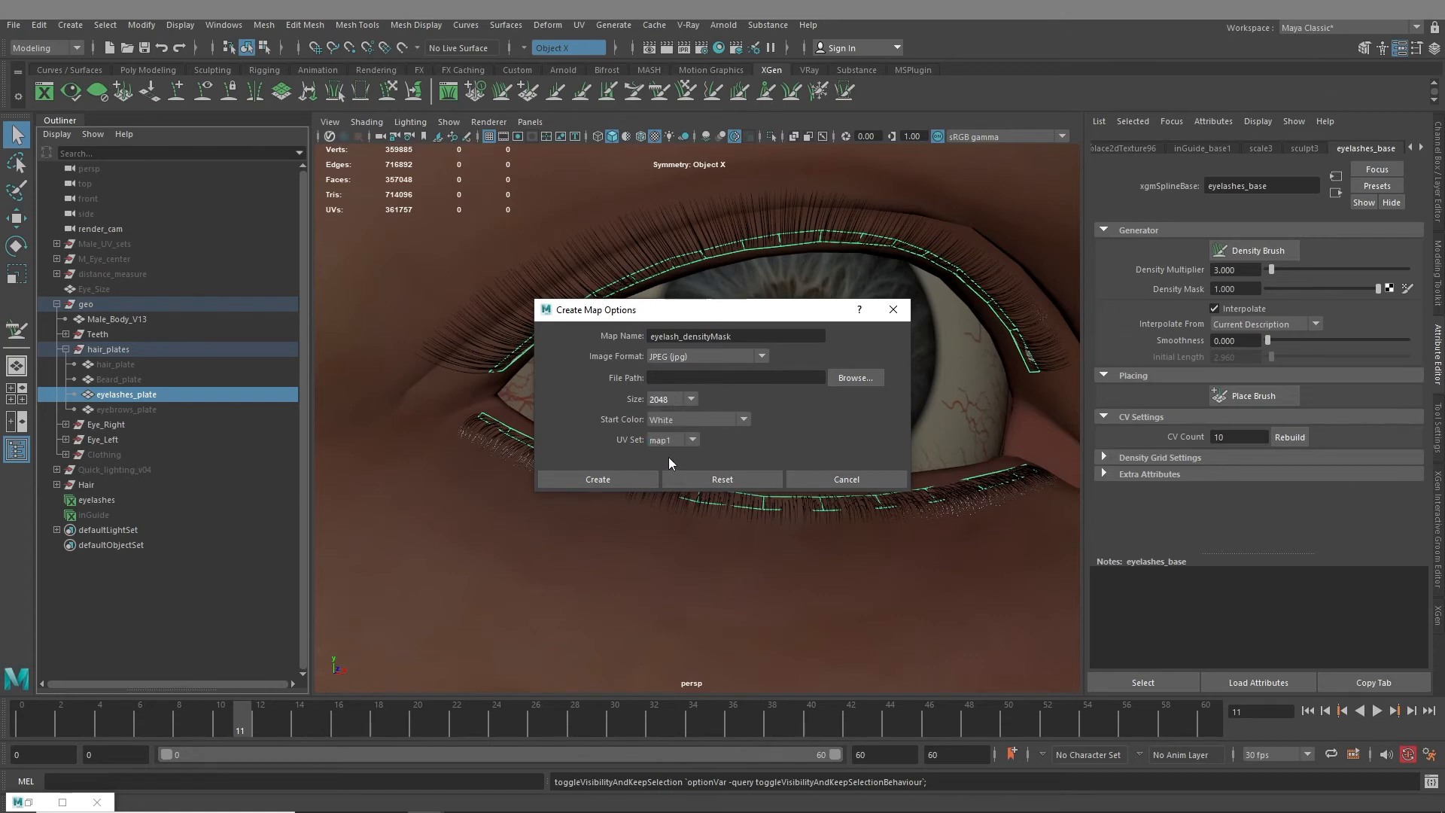
Set the map's file path to the BaseMesh/Textures/Hair_density_maps folder and create the map
{"action": "left_click", "coordinate": [846, 381]}
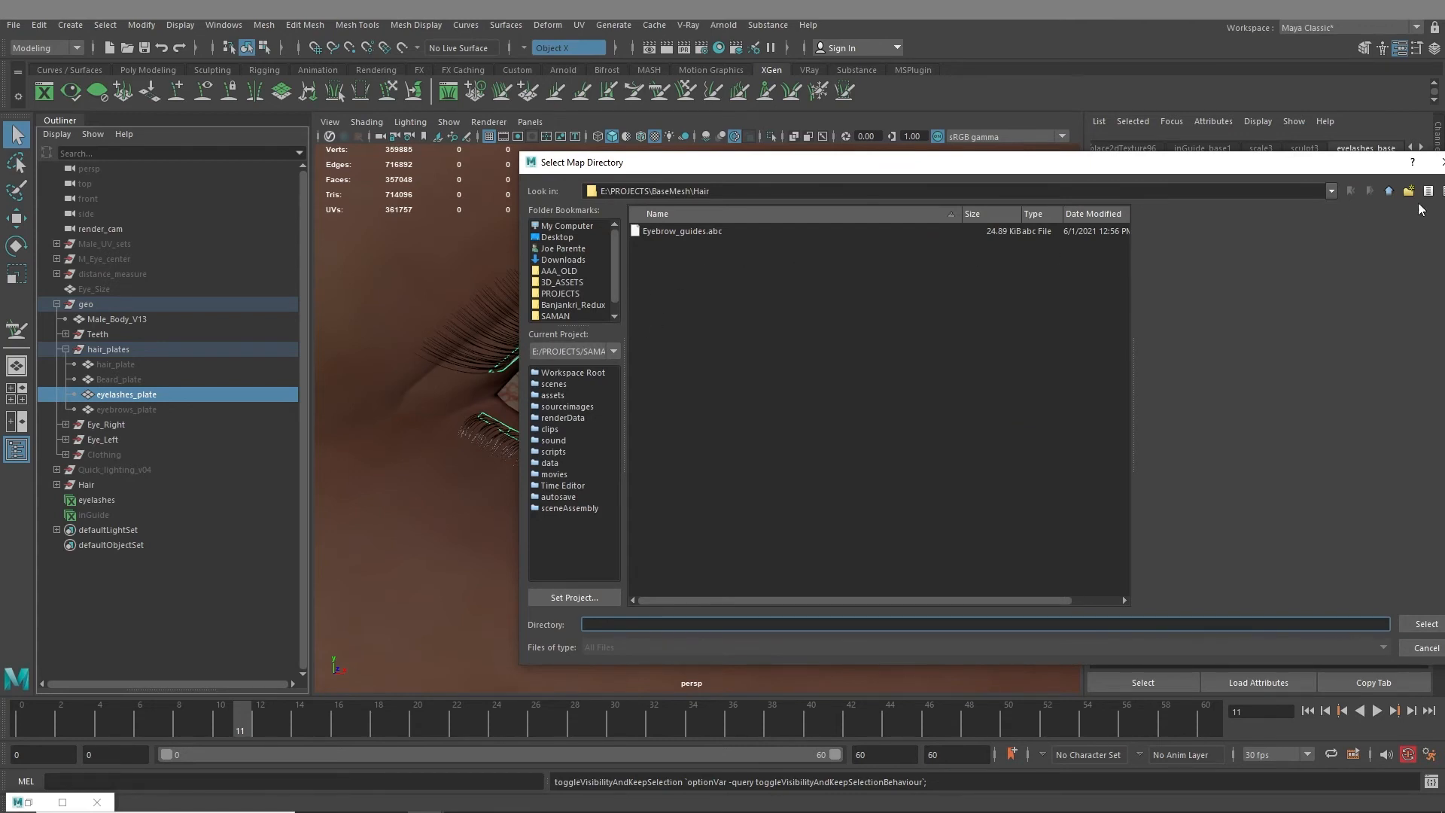
{"action": "left_click", "coordinate": [1390, 191]}
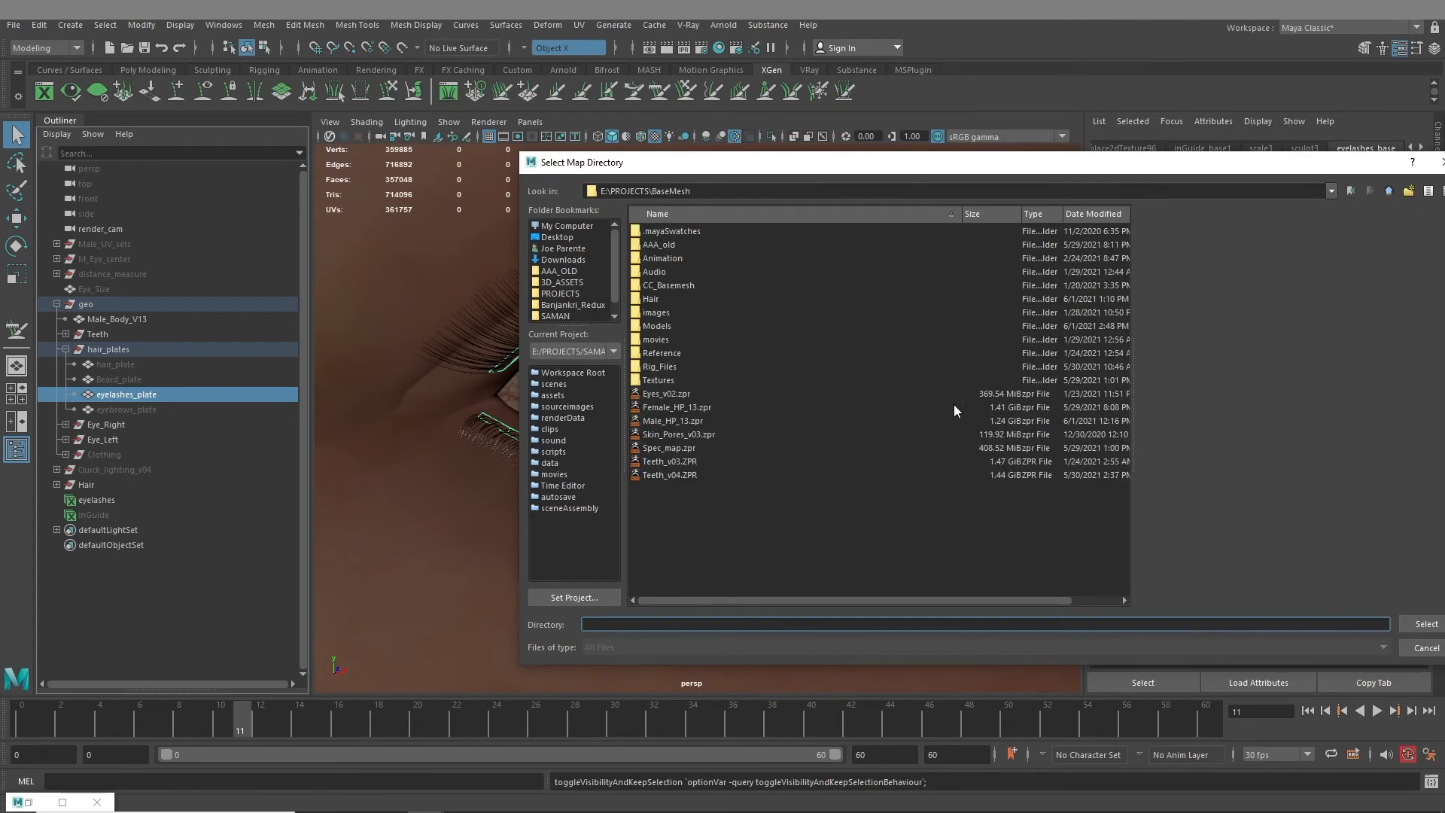
{"action": "double_click", "coordinate": [662, 382]}
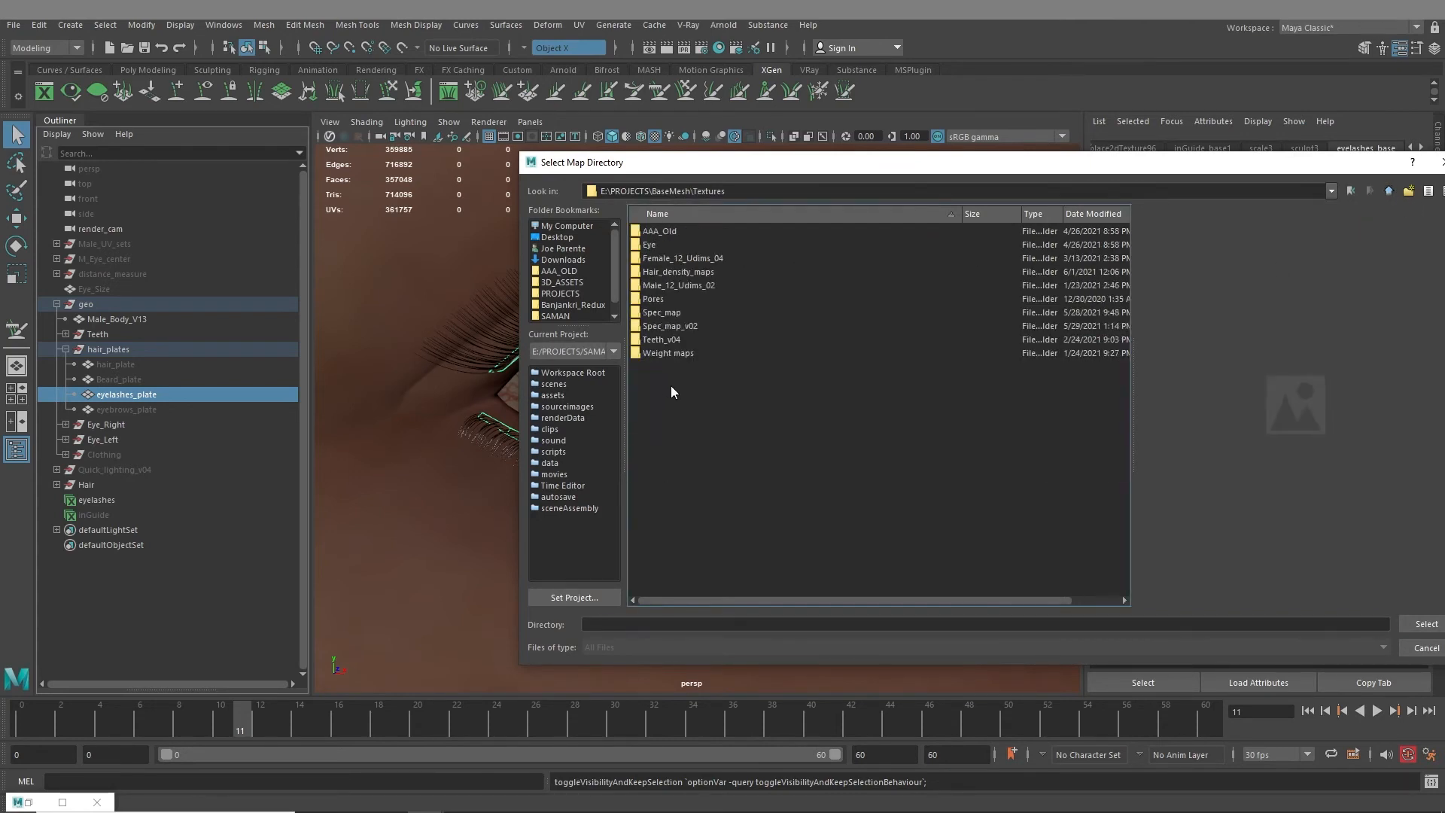
{"action": "double_click", "coordinate": [676, 273]}
{"action": "left_click", "coordinate": [1427, 624]}
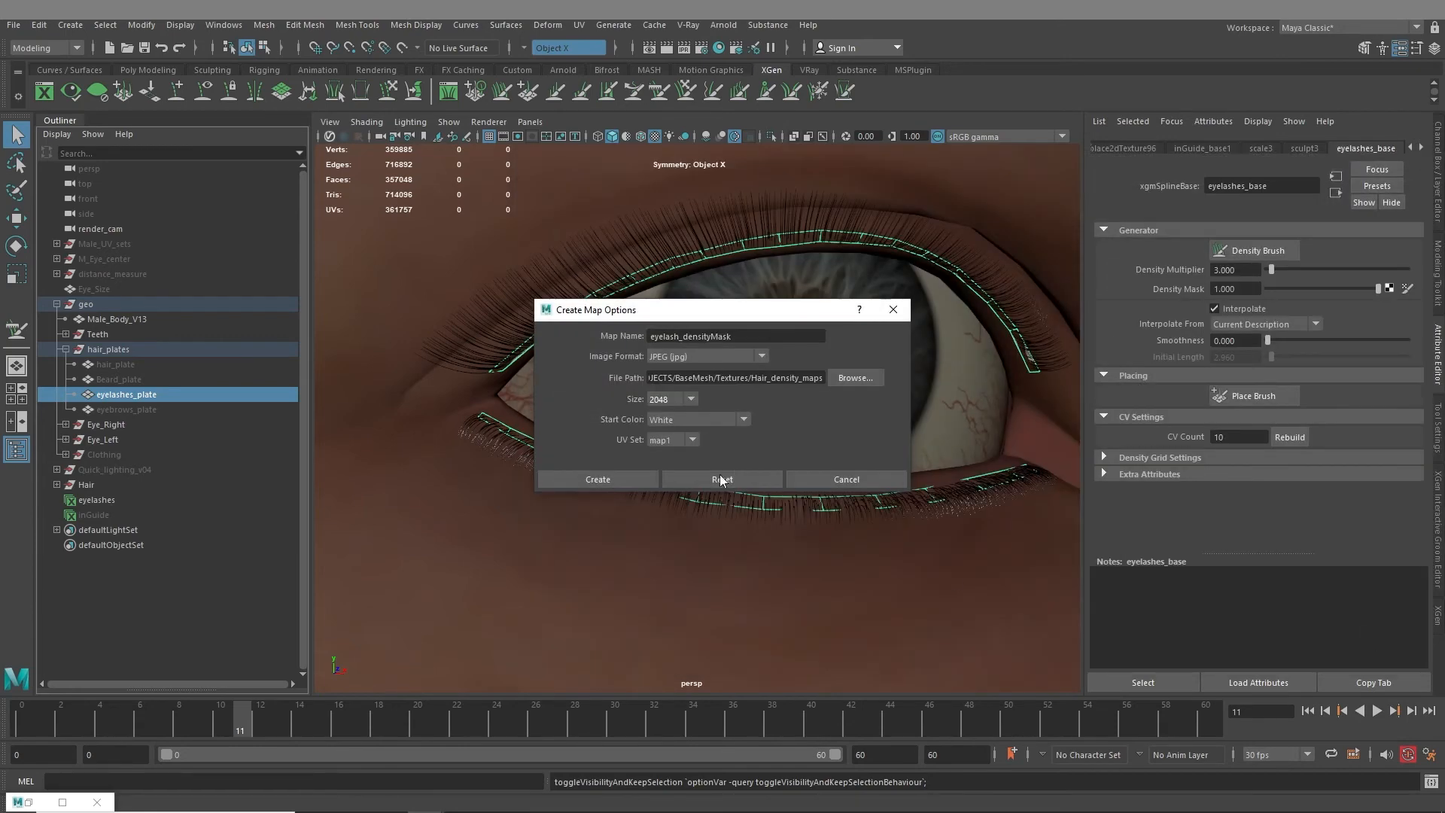
{"action": "left_click", "coordinate": [598, 480]}
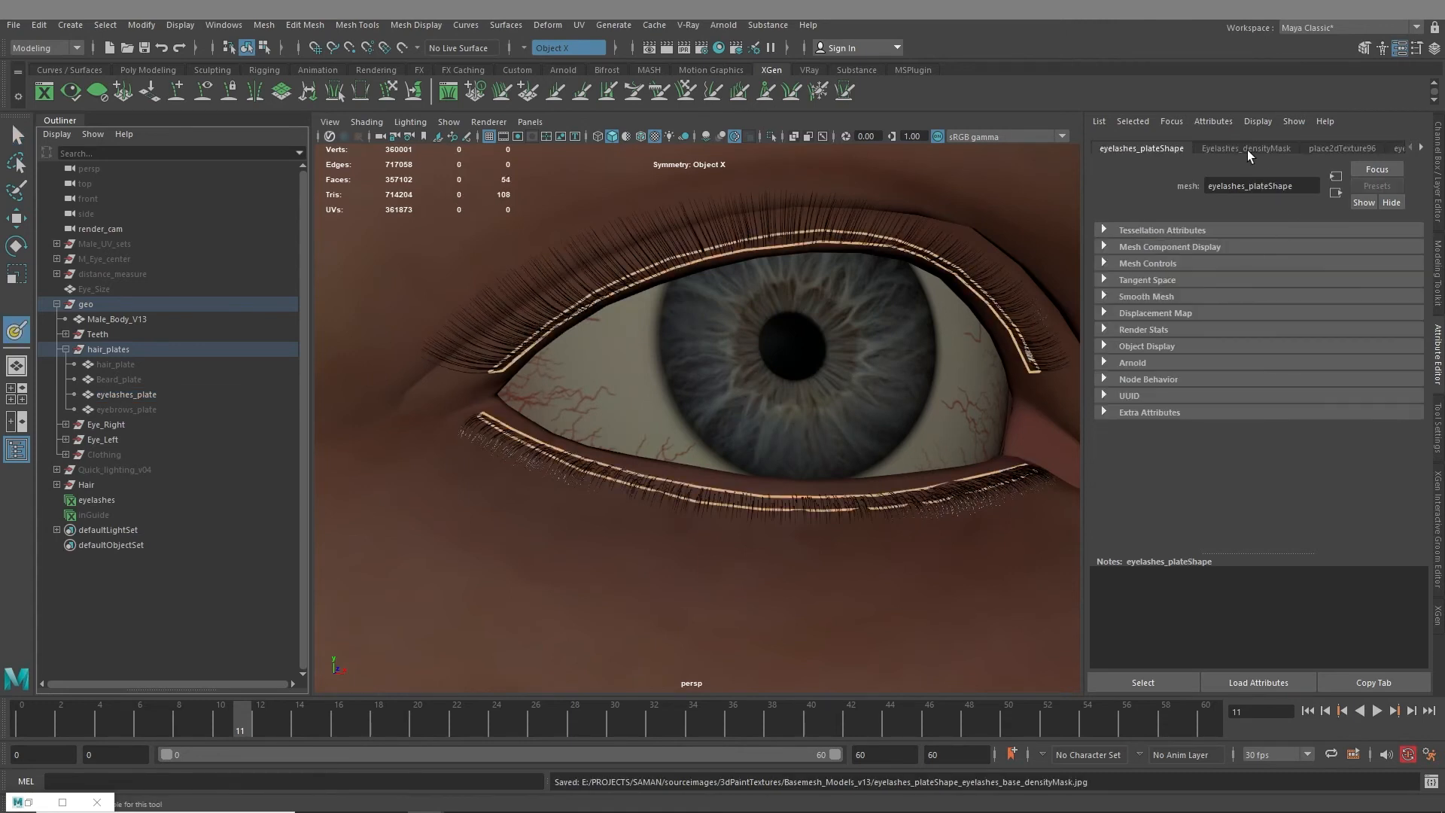
Set the 3D Paint Tool's paint color to a mid grey for the eyelash density mask
{"action": "left_click", "coordinate": [1246, 148]}
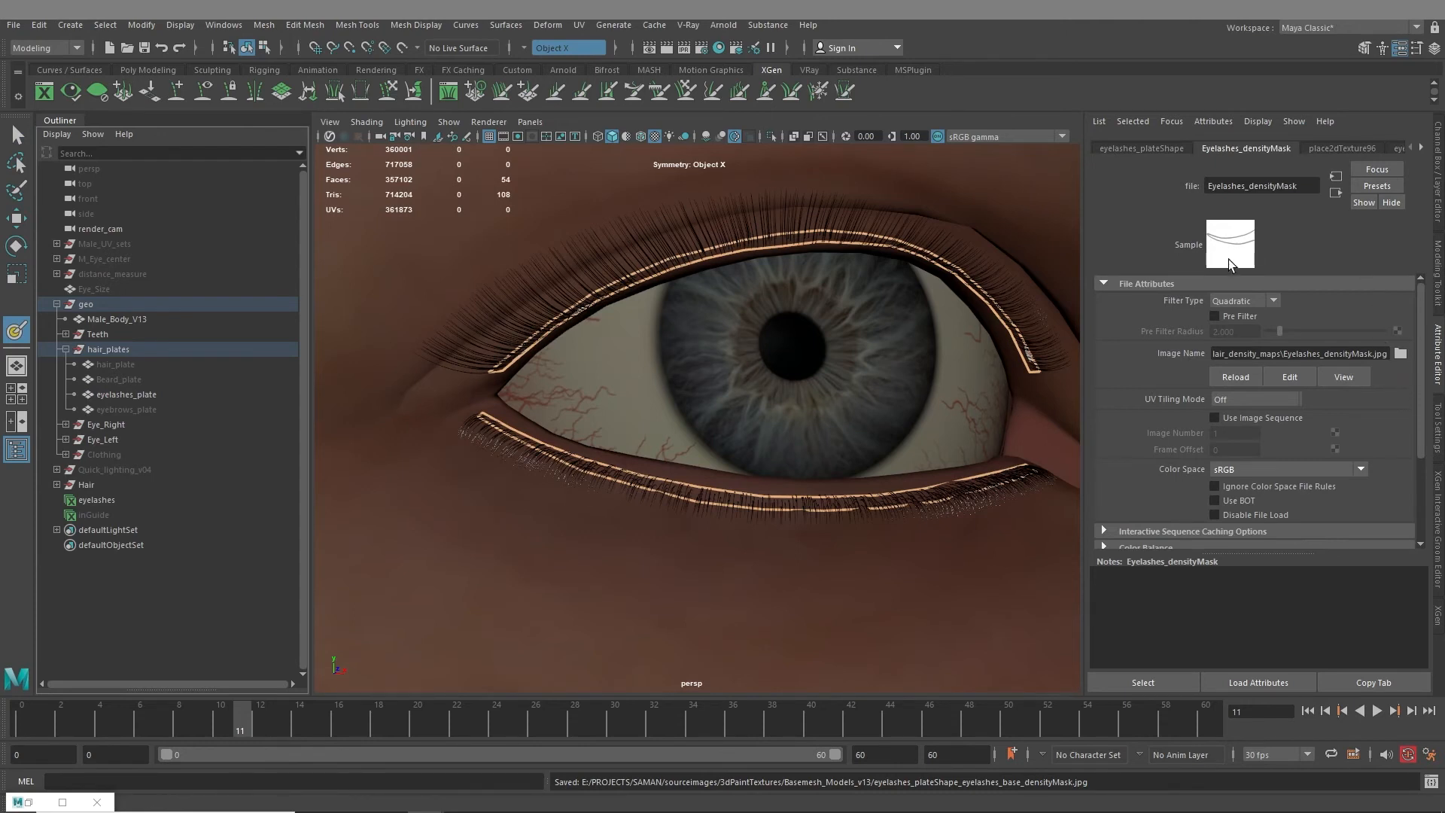
{"action": "right_click_drag", "start_coordinate": [786, 472], "coordinate": [807, 447], "text": "alt"}
{"action": "left_click_drag", "start_coordinate": [807, 447], "coordinate": [960, 452], "text": "alt"}
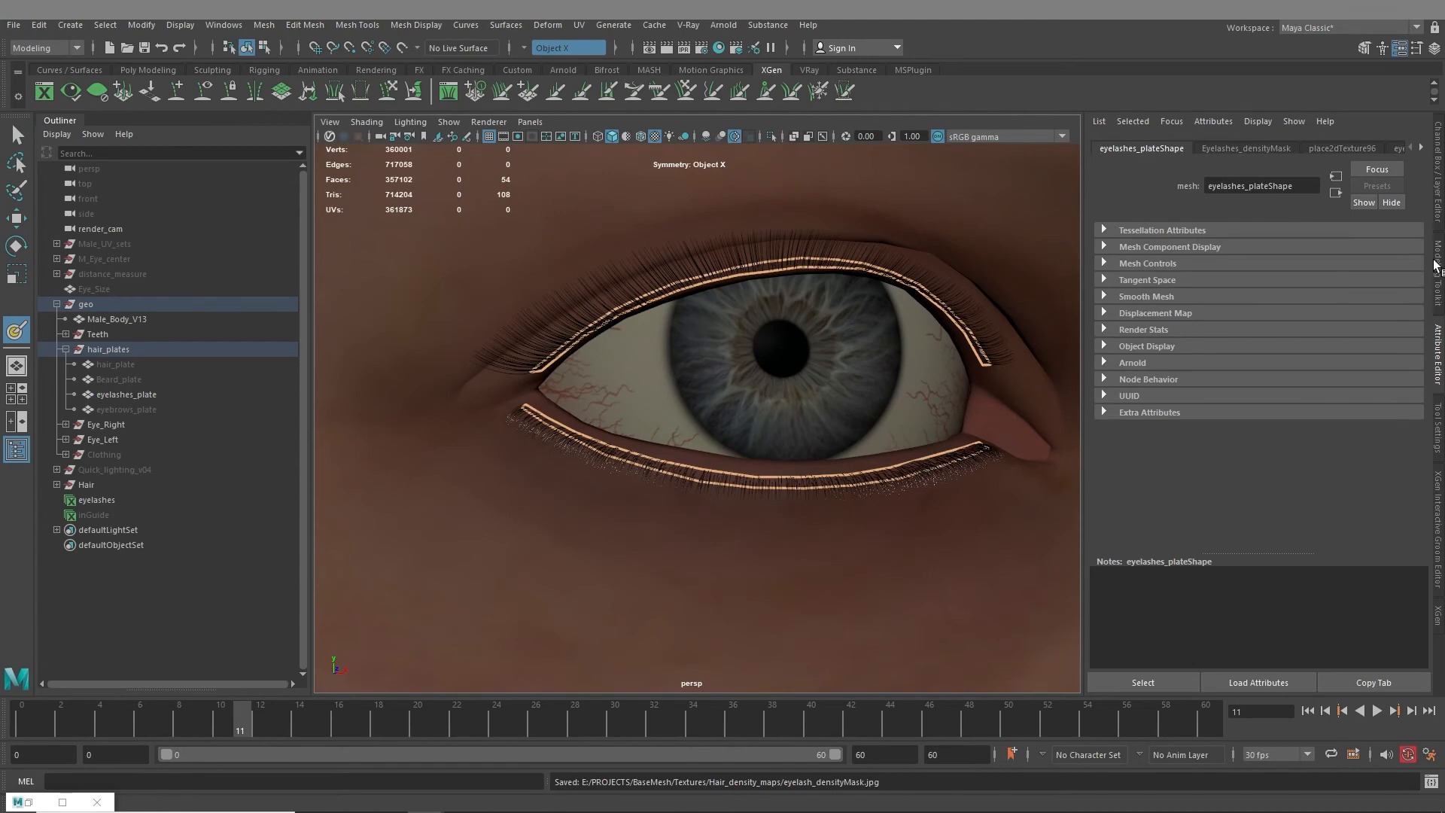
{"action": "left_click", "coordinate": [1438, 292]}
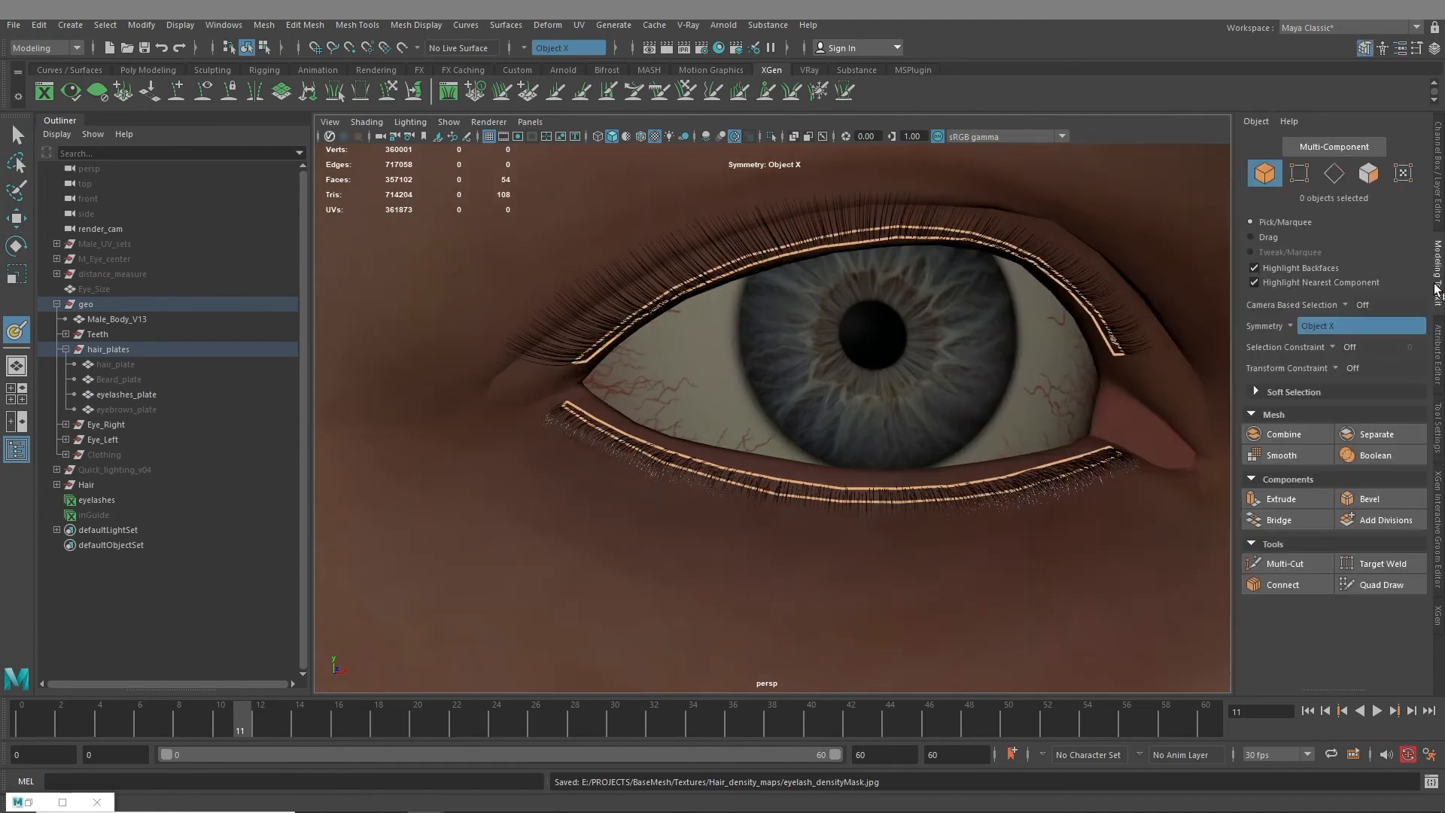
{"action": "left_click", "coordinate": [1435, 428]}
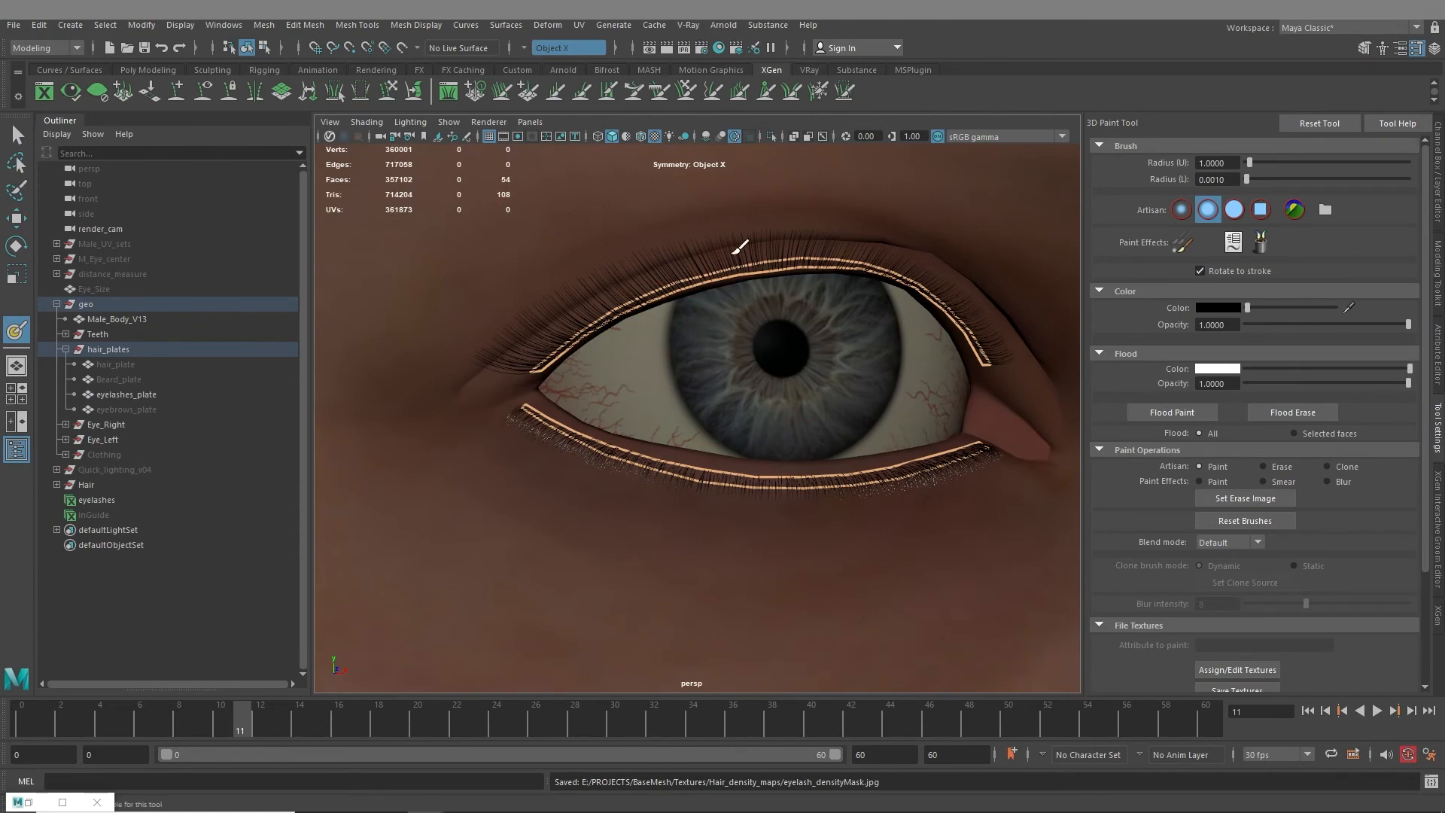
{"action": "left_click", "coordinate": [1287, 308]}
{"action": "left_click_drag", "start_coordinate": [1281, 310], "coordinate": [1276, 311]}
Paint grey along the first eye's lower lash line using a solid brush with a radius of about 0.26
{"action": "left_click_drag", "start_coordinate": [838, 479], "coordinate": [743, 476]}
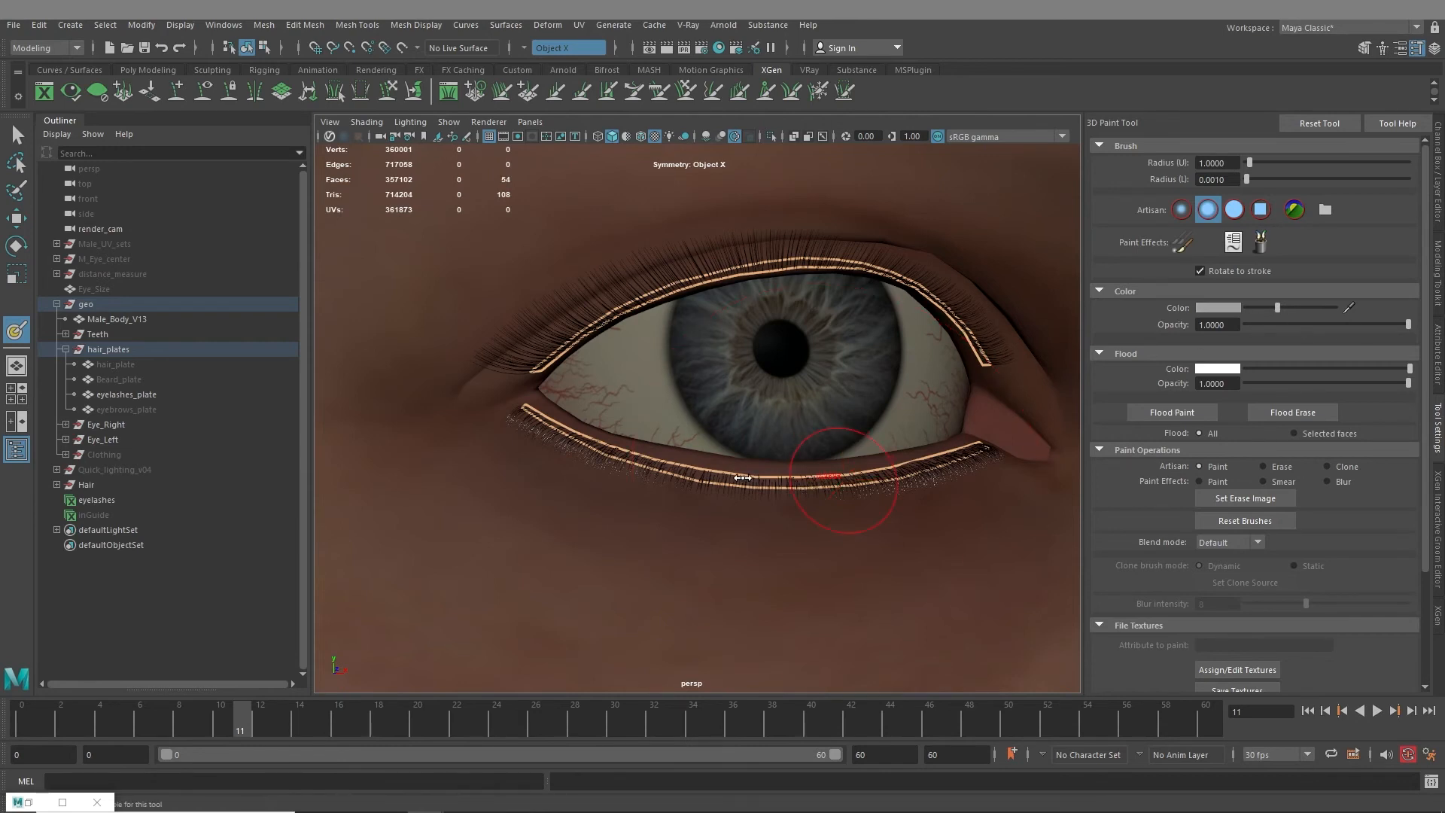
{"action": "left_click", "coordinate": [1233, 212]}
{"action": "mouse_move", "coordinate": [845, 482]}
{"action": "left_mouse_down"}
{"action": "mouse_move", "coordinate": [986, 437]}
{"action": "mouse_move", "coordinate": [780, 489]}
{"action": "mouse_move", "coordinate": [582, 436]}
{"action": "mouse_move", "coordinate": [530, 403]}
{"action": "left_mouse_up"}
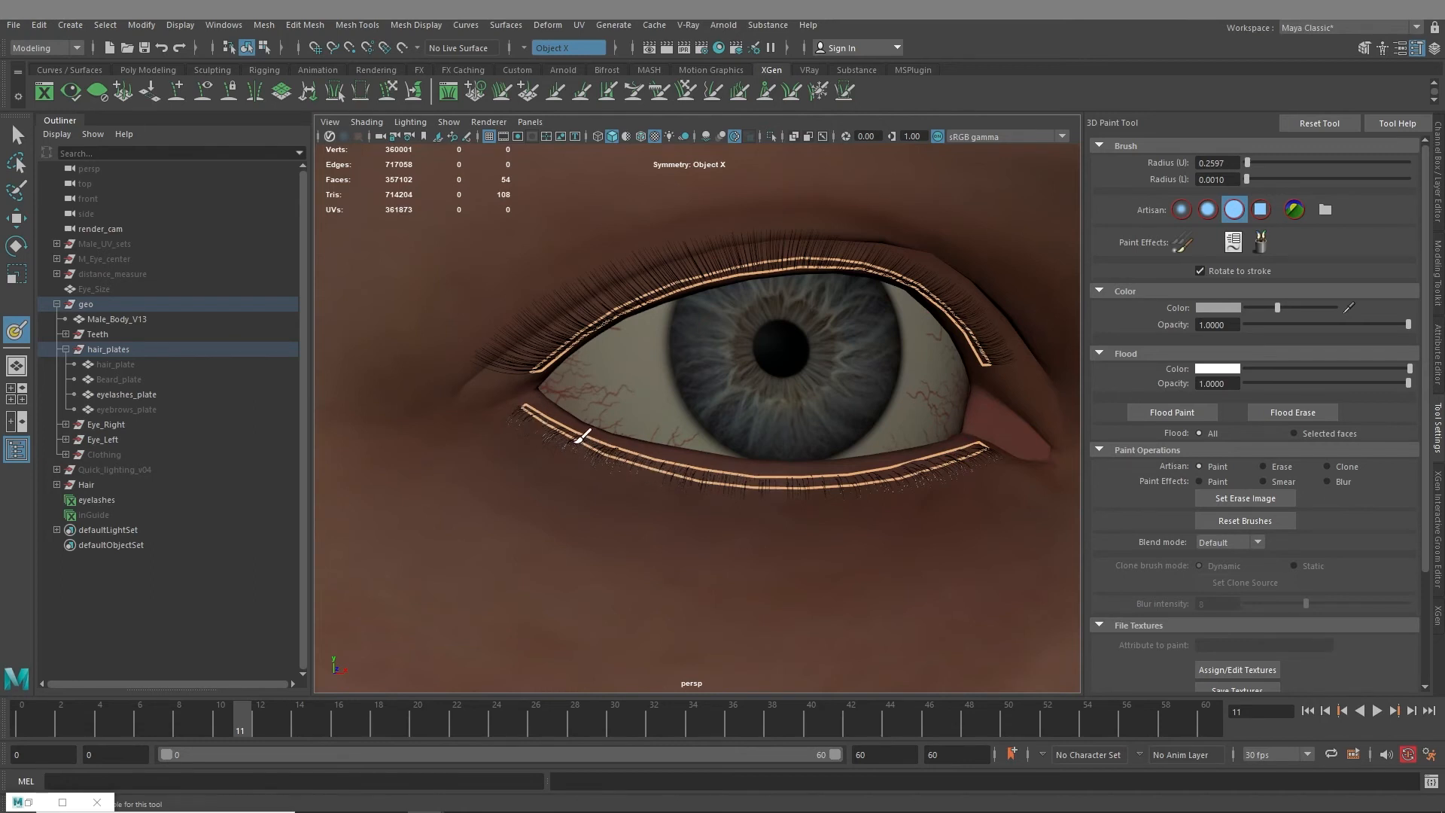
{"action": "mouse_move", "coordinate": [551, 420]}
{"action": "left_mouse_down"}
{"action": "mouse_move", "coordinate": [762, 484]}
{"action": "mouse_move", "coordinate": [858, 482]}
{"action": "left_mouse_up"}
Paint the density mask grey along the other eye's lower lash line to thin its lashes
{"action": "right_click_drag", "start_coordinate": [860, 503], "coordinate": [703, 506], "text": "alt"}
{"action": "middle_click_drag", "start_coordinate": [821, 501], "coordinate": [474, 433], "text": "alt"}
{"action": "middle_click_drag", "start_coordinate": [893, 447], "coordinate": [603, 440], "text": "alt"}
{"action": "right_click_drag", "start_coordinate": [602, 439], "coordinate": [797, 526], "text": "alt"}
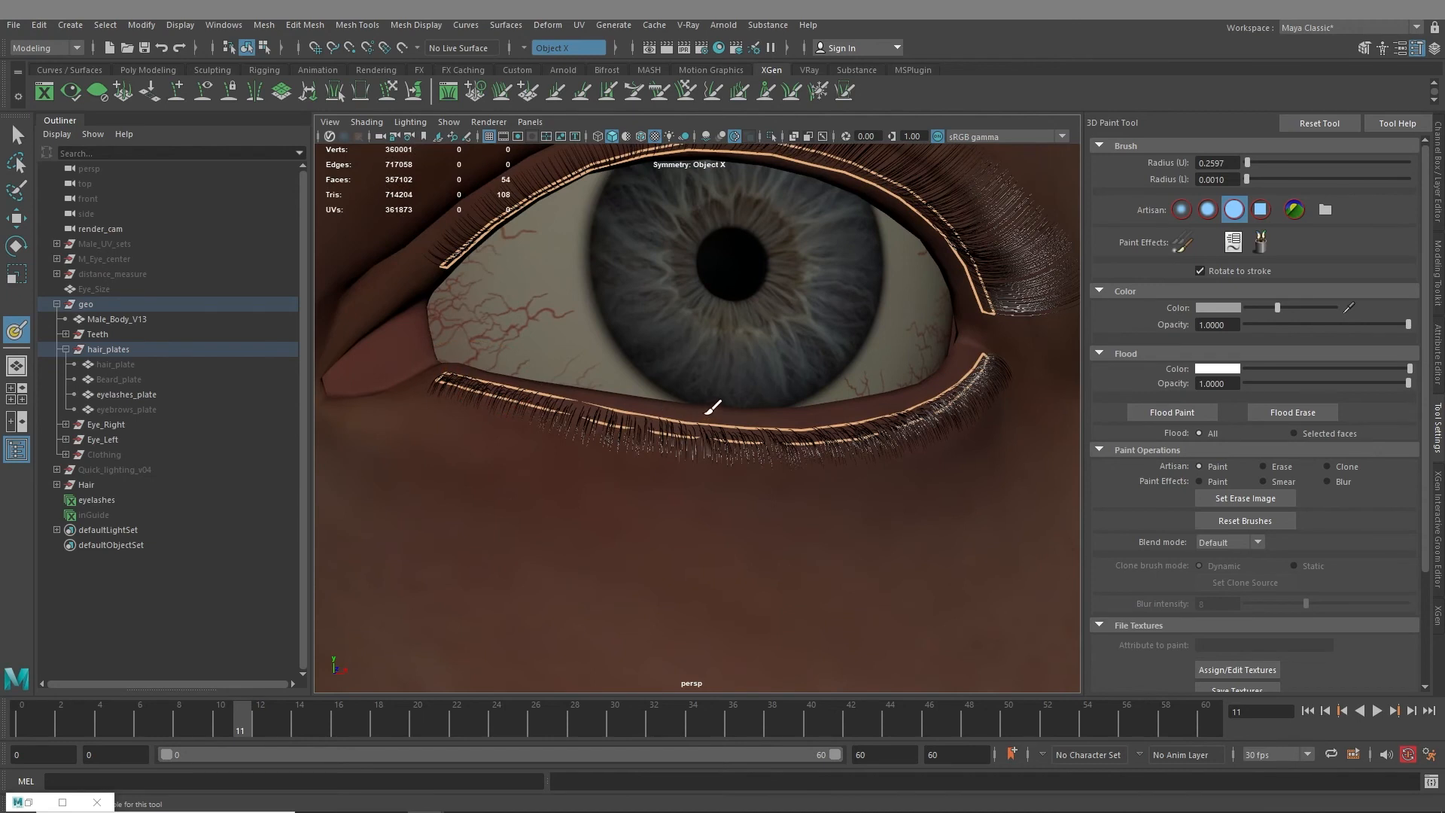
{"action": "left_click", "coordinate": [661, 424]}
{"action": "left_click", "coordinate": [820, 435]}
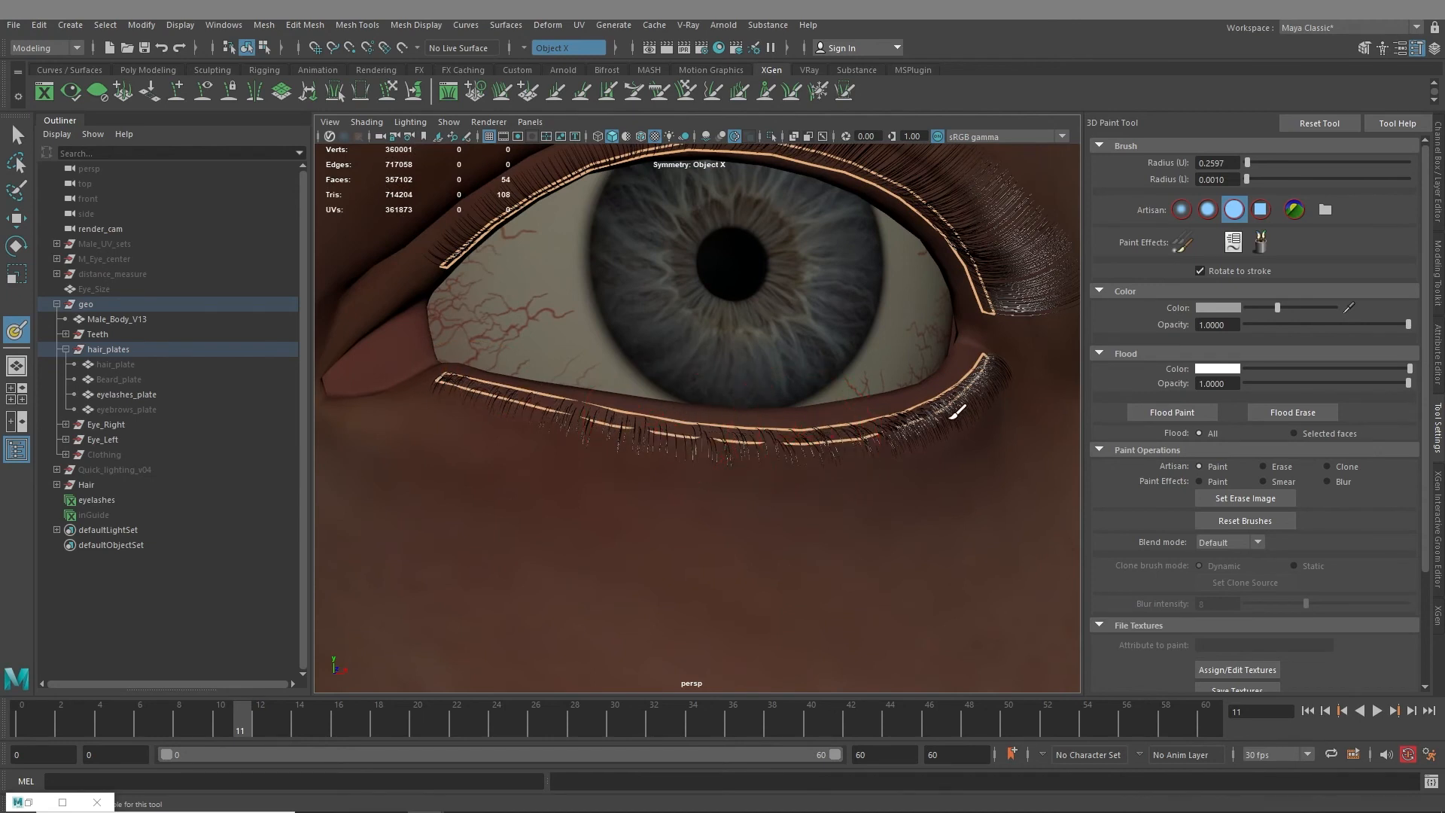
{"action": "left_click", "coordinate": [899, 426]}
{"action": "left_click", "coordinate": [977, 368]}
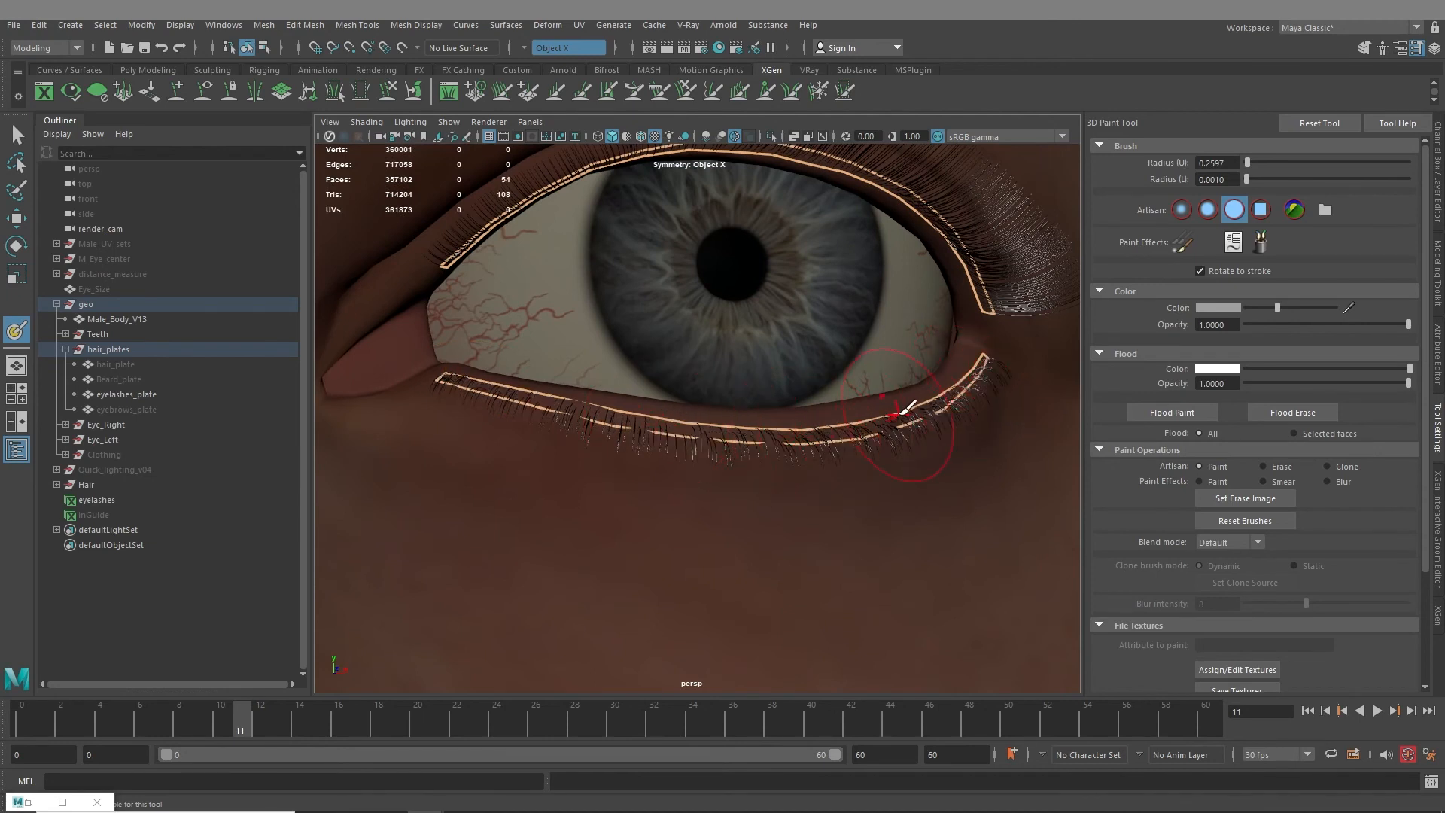
{"action": "mouse_move", "coordinate": [909, 406]}
{"action": "left_mouse_down"}
{"action": "mouse_move", "coordinate": [802, 429]}
{"action": "mouse_move", "coordinate": [635, 415]}
{"action": "mouse_move", "coordinate": [477, 377]}
{"action": "mouse_move", "coordinate": [655, 410]}
{"action": "left_mouse_up"}
Return to the first eye, exit painting, and examine the density of its lower and upper lashes from several angles
{"action": "scroll", "coordinate": [756, 465], "scroll_direction": "down", "scroll_amount": 5}
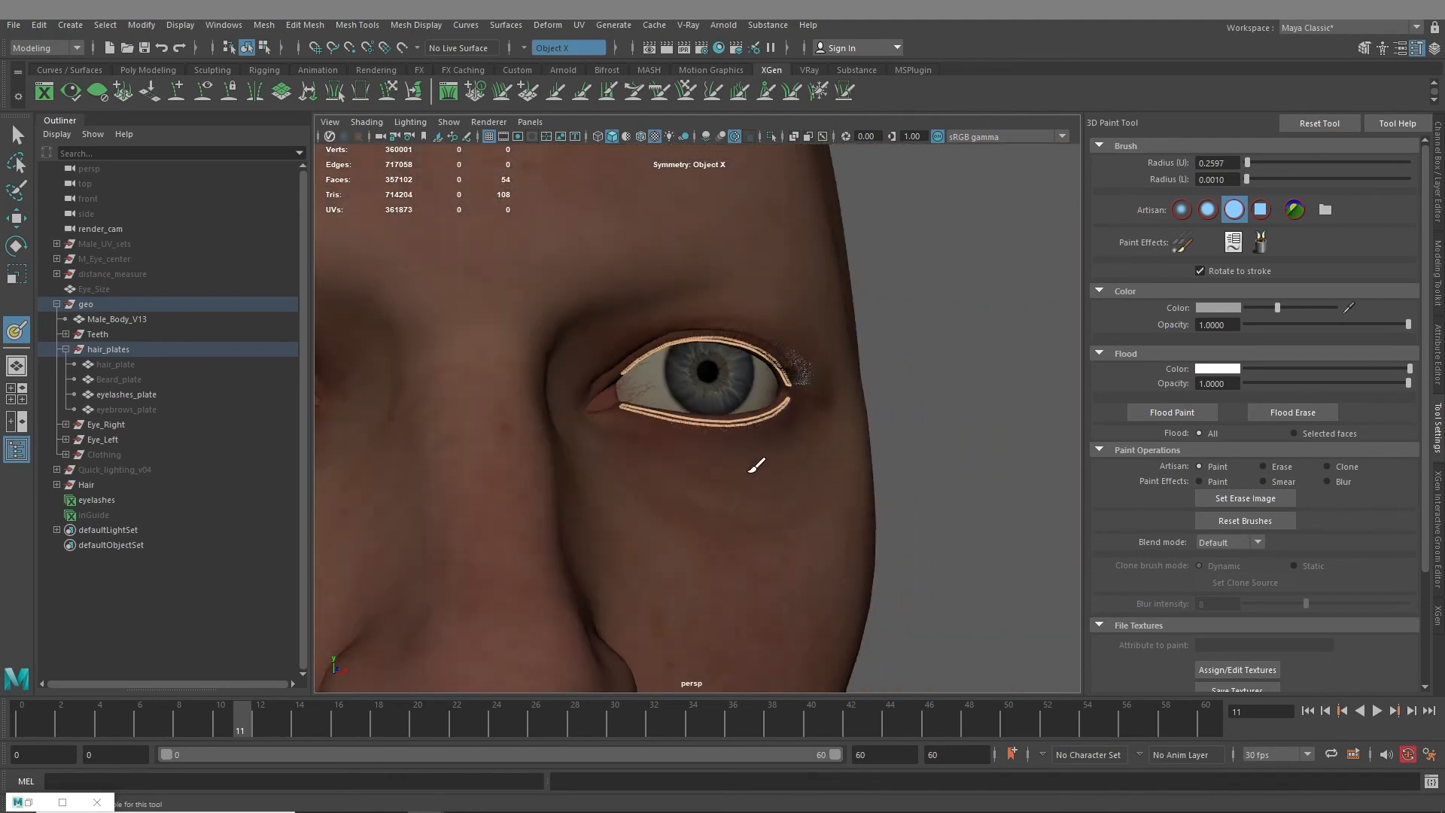
{"action": "middle_click_drag", "start_coordinate": [549, 484], "coordinate": [994, 477], "text": "alt"}
{"action": "right_click_drag", "start_coordinate": [662, 422], "coordinate": [913, 549], "text": "alt"}
{"action": "middle_click_drag", "start_coordinate": [637, 472], "coordinate": [787, 467], "text": "alt"}
{"action": "scroll", "coordinate": [787, 468], "scroll_direction": "up", "scroll_amount": 3}
{"action": "mouse_move", "coordinate": [820, 522]}
{"action": "middle_mouse_down", "text": "alt"}
{"action": "mouse_move", "coordinate": [801, 538]}
{"action": "mouse_move", "coordinate": [710, 538]}
{"action": "middle_mouse_up", "text": "alt"}
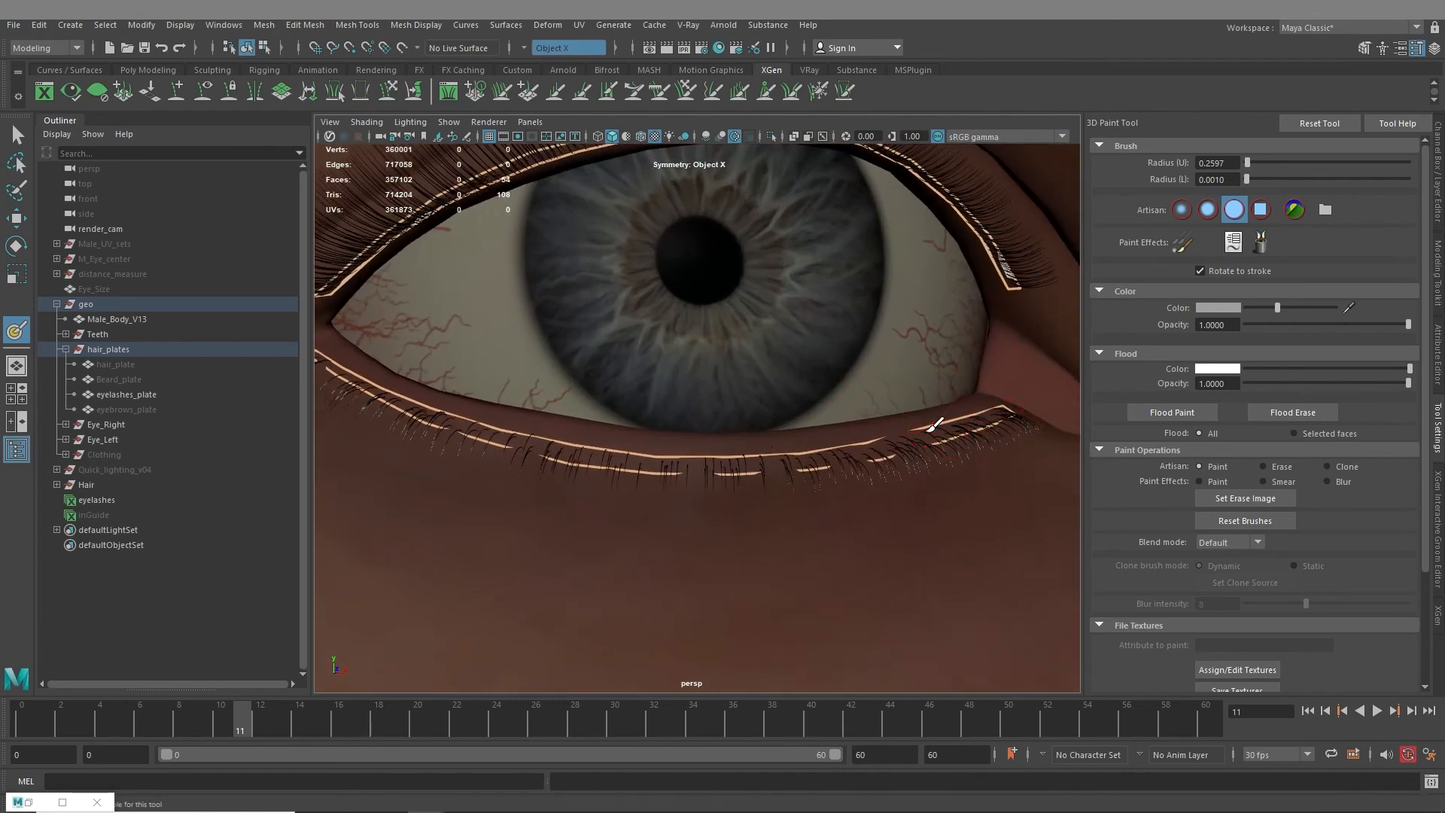
{"action": "middle_click_drag", "start_coordinate": [704, 454], "coordinate": [995, 510], "text": "alt"}
{"action": "scroll", "coordinate": [851, 525], "scroll_direction": "down", "scroll_amount": 5}
{"action": "middle_click_drag", "start_coordinate": [894, 535], "coordinate": [809, 534], "text": "alt"}
{"action": "left_click", "coordinate": [16, 136]}
{"action": "mouse_move", "coordinate": [725, 473]}
{"action": "left_mouse_down", "text": "alt"}
{"action": "mouse_move", "coordinate": [680, 471]}
{"action": "mouse_move", "coordinate": [657, 430]}
{"action": "left_mouse_up", "text": "alt"}
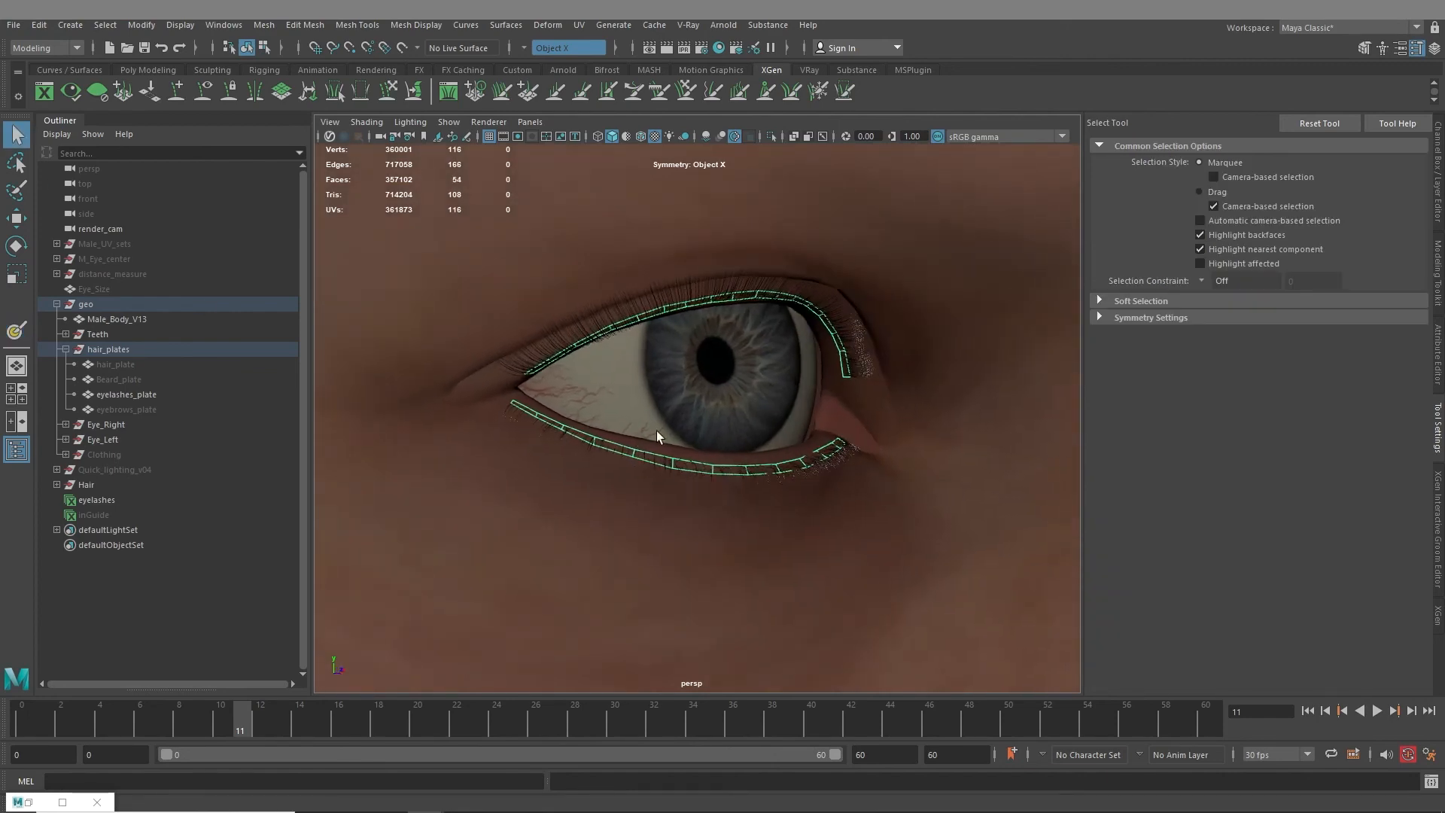
{"action": "middle_click_drag", "start_coordinate": [657, 431], "coordinate": [648, 494], "text": "alt"}
{"action": "scroll", "coordinate": [648, 494], "scroll_direction": "down", "scroll_amount": 3}
{"action": "left_click_drag", "start_coordinate": [648, 494], "coordinate": [720, 409], "text": "alt"}
{"action": "scroll", "coordinate": [692, 412], "scroll_direction": "up", "scroll_amount": 2}
{"action": "middle_click_drag", "start_coordinate": [675, 415], "coordinate": [630, 456], "text": "alt"}
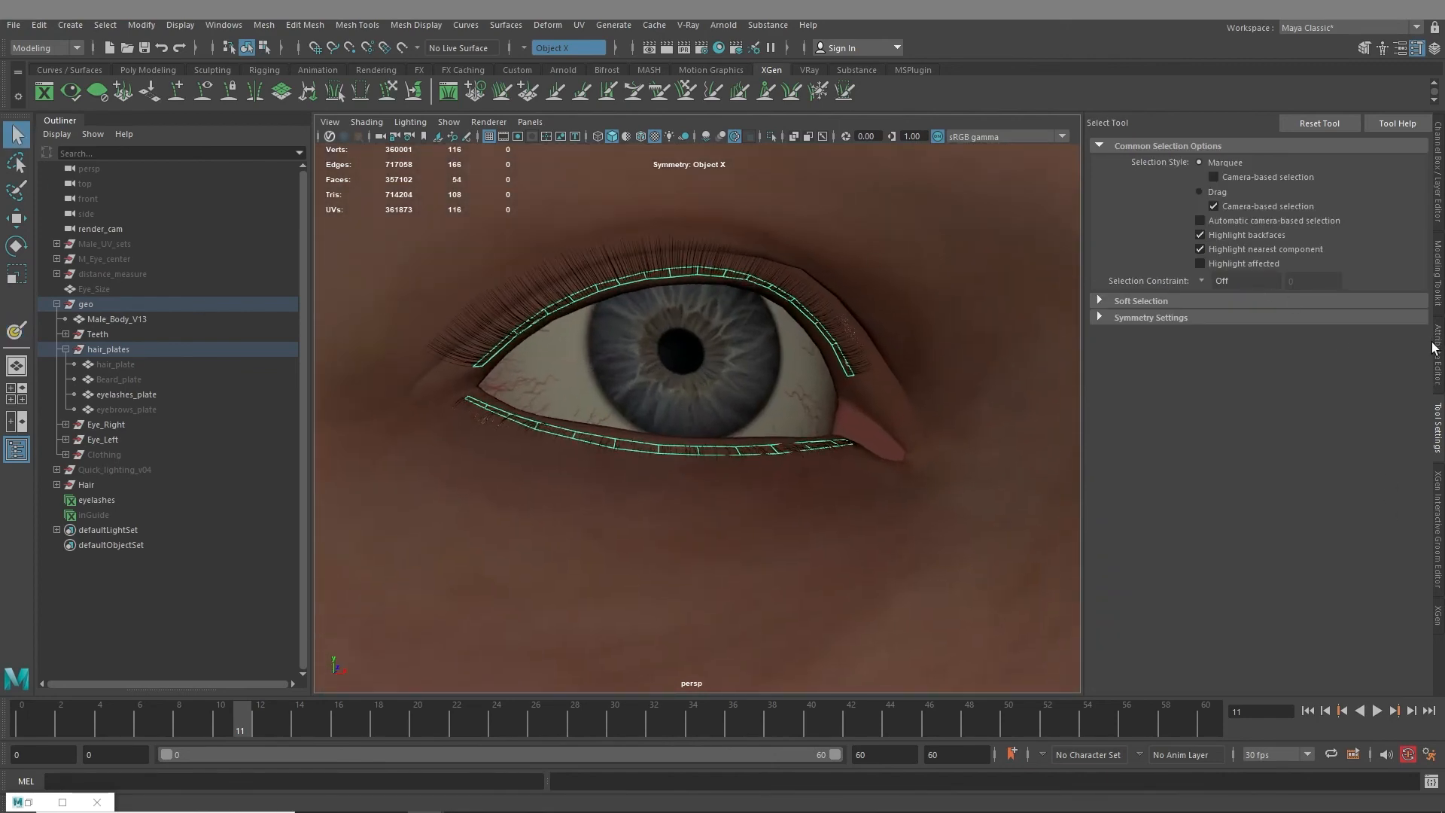
Add a Clump modifier to the eyelashes description
{"action": "left_click", "coordinate": [1438, 490]}
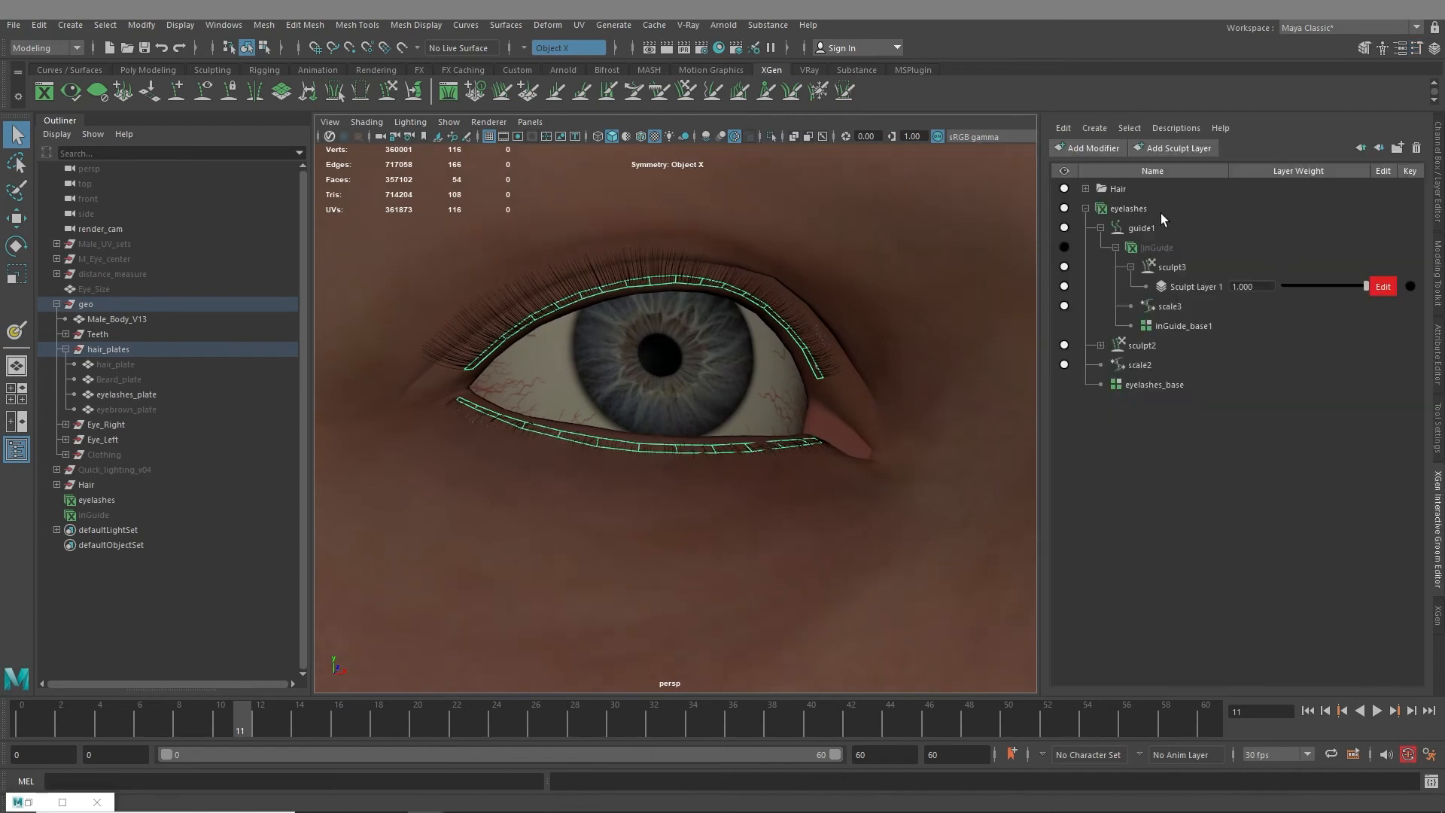
{"action": "left_click", "coordinate": [1123, 209]}
{"action": "right_click", "coordinate": [1123, 210]}
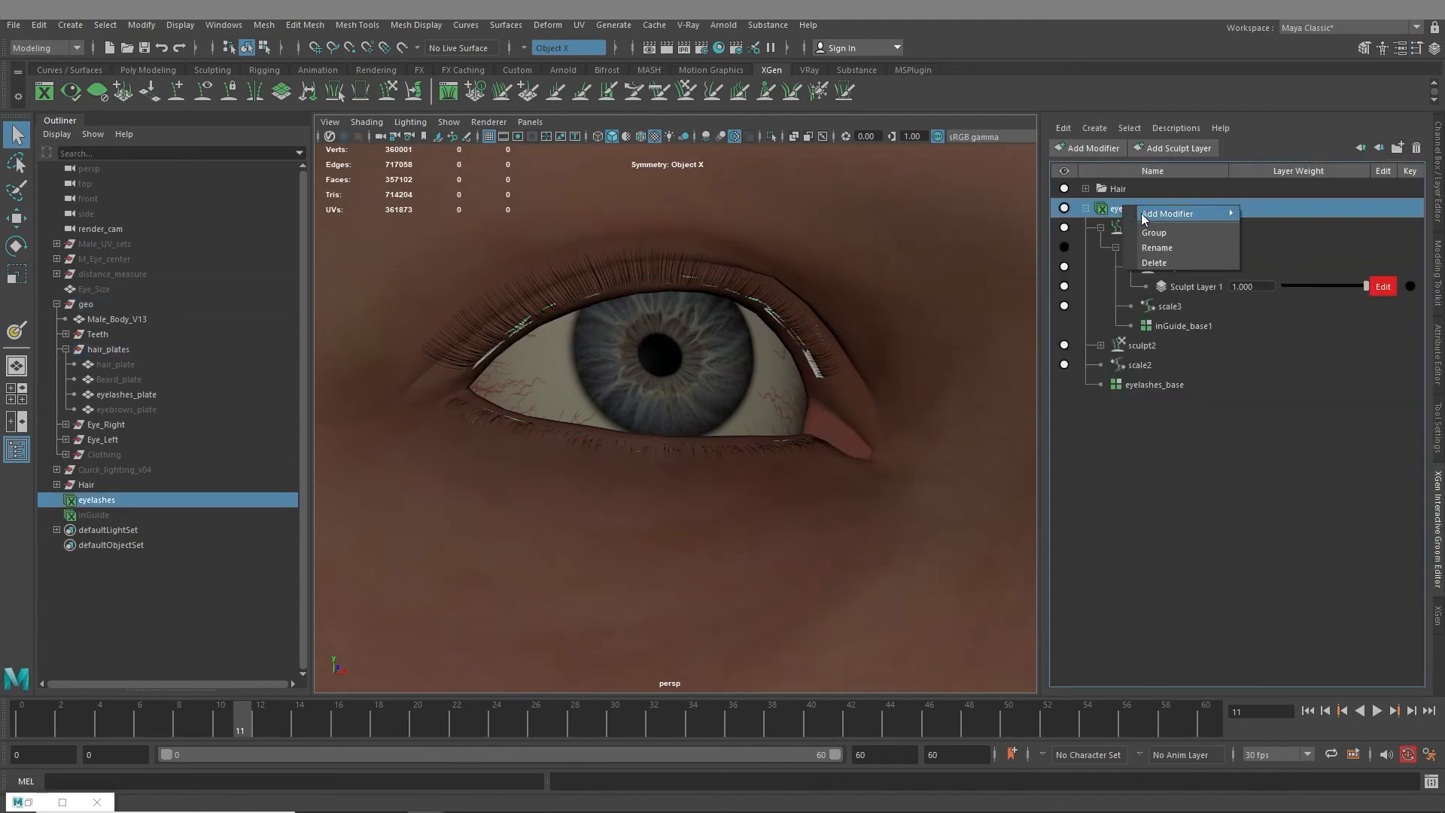
{"action": "mouse_move", "coordinate": [1170, 213]}
{"action": "left_click", "coordinate": [1291, 228]}
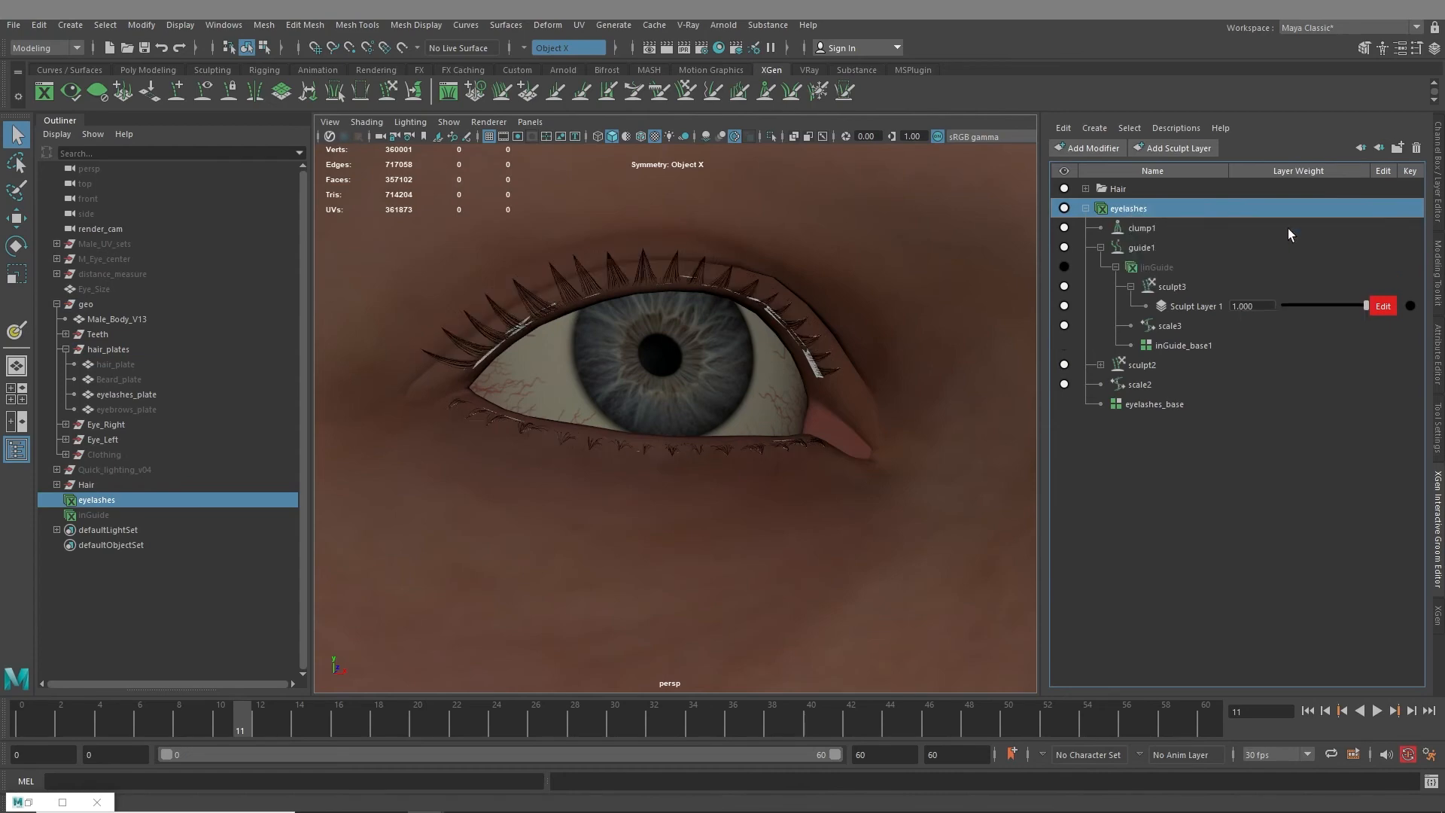
Set the clump1 modifier's Clump value to 0.8
{"action": "mouse_move", "coordinate": [599, 395]}
{"action": "left_mouse_down", "text": "alt"}
{"action": "mouse_move", "coordinate": [635, 445]}
{"action": "mouse_move", "coordinate": [648, 505]}
{"action": "mouse_move", "coordinate": [595, 422]}
{"action": "left_mouse_up", "text": "alt"}
{"action": "right_click_drag", "start_coordinate": [594, 421], "coordinate": [624, 476], "text": "alt"}
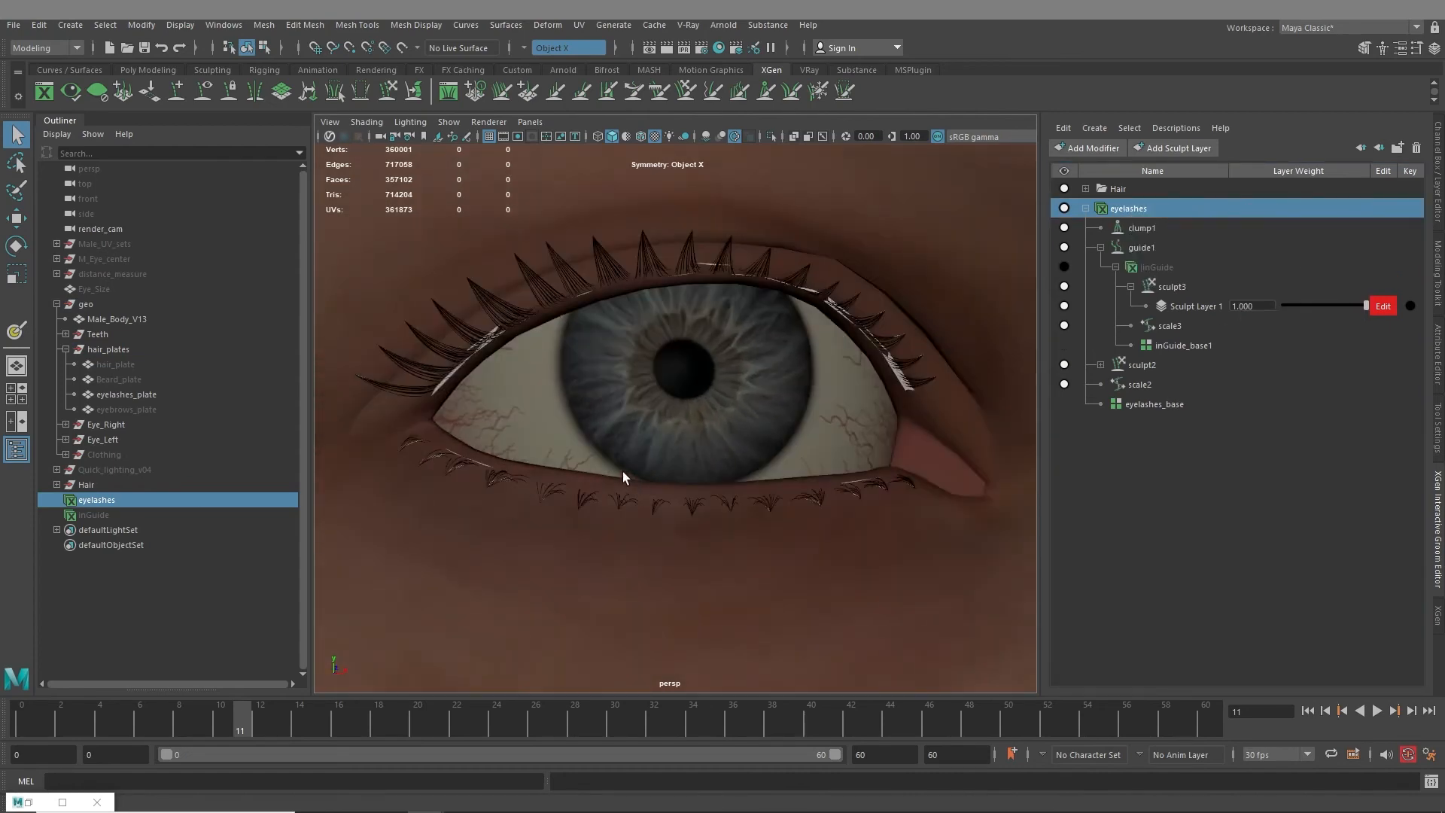
{"action": "left_click_drag", "start_coordinate": [624, 476], "coordinate": [683, 351], "text": "alt"}
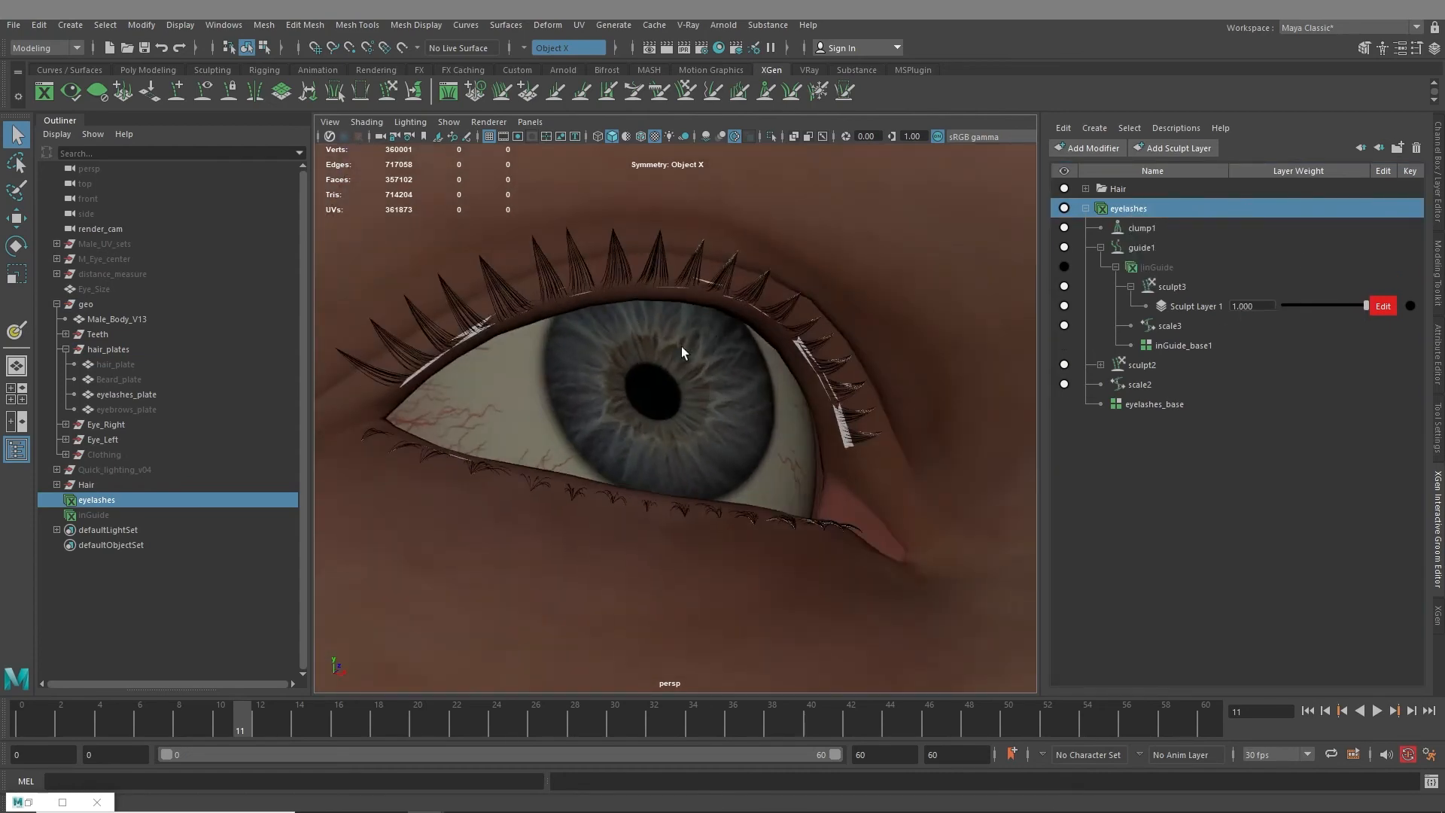
{"action": "left_click_drag", "start_coordinate": [599, 493], "coordinate": [722, 432], "text": "alt"}
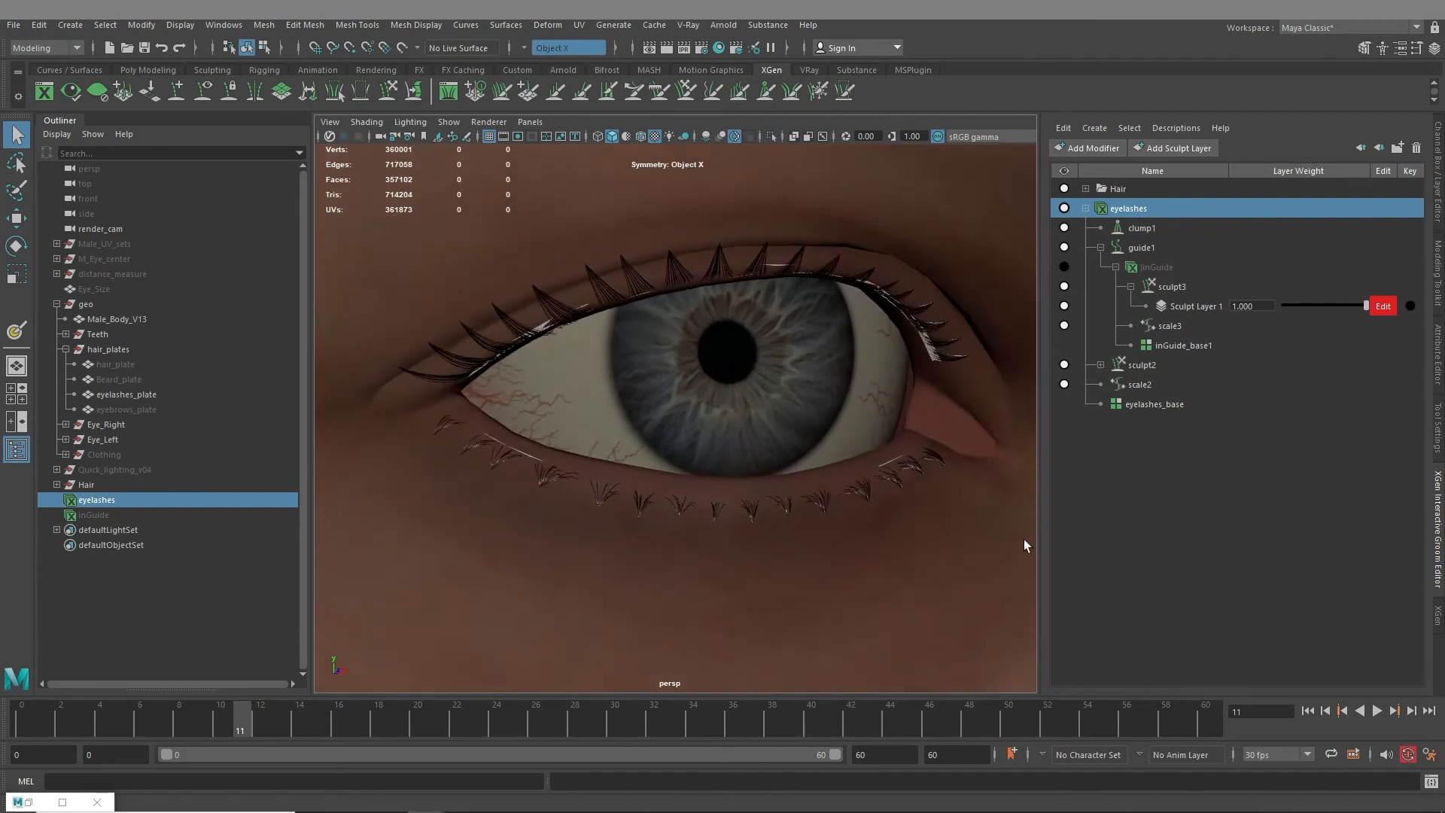
{"action": "left_click", "coordinate": [1435, 343]}
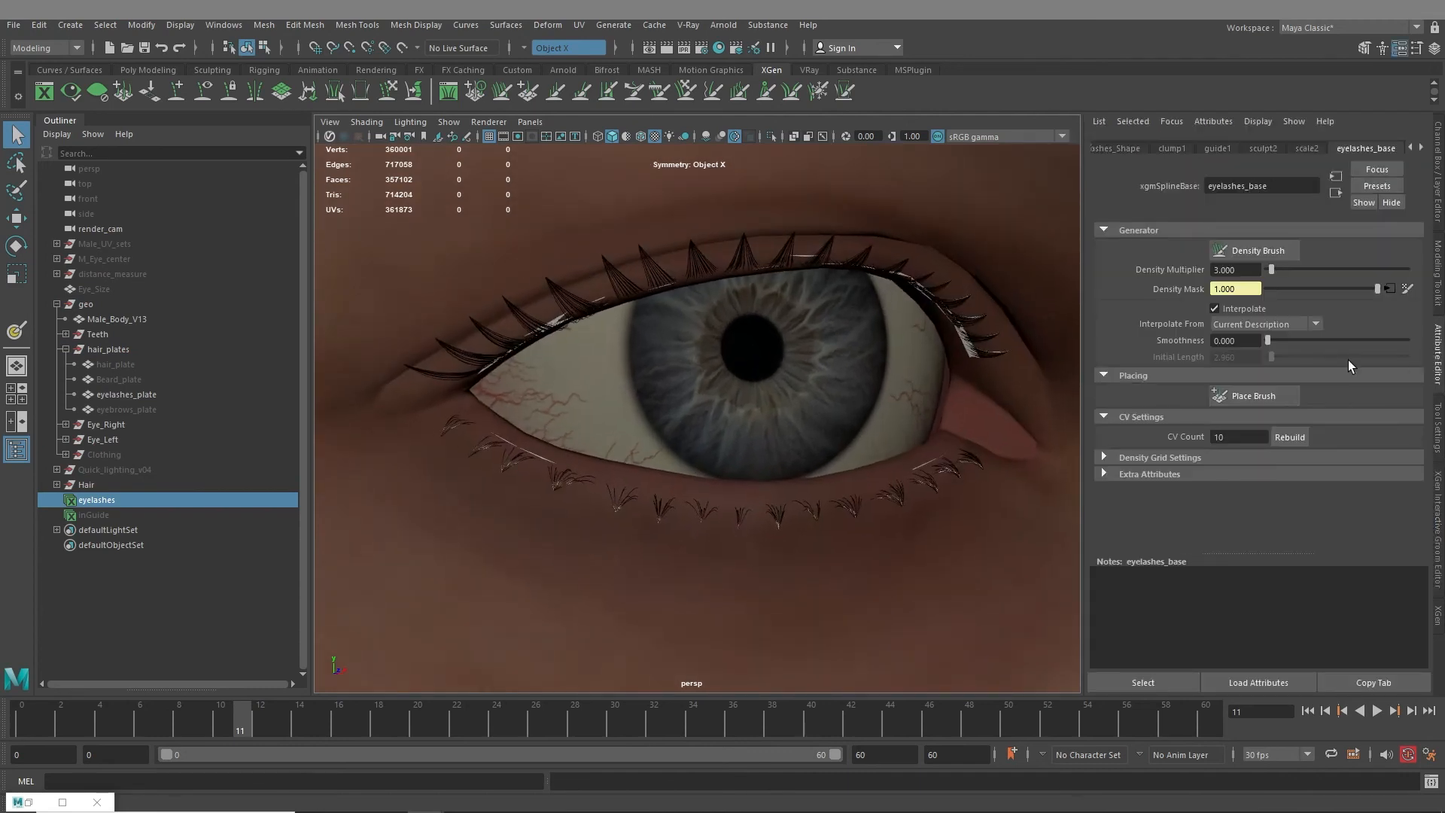
{"action": "left_click", "coordinate": [1166, 147]}
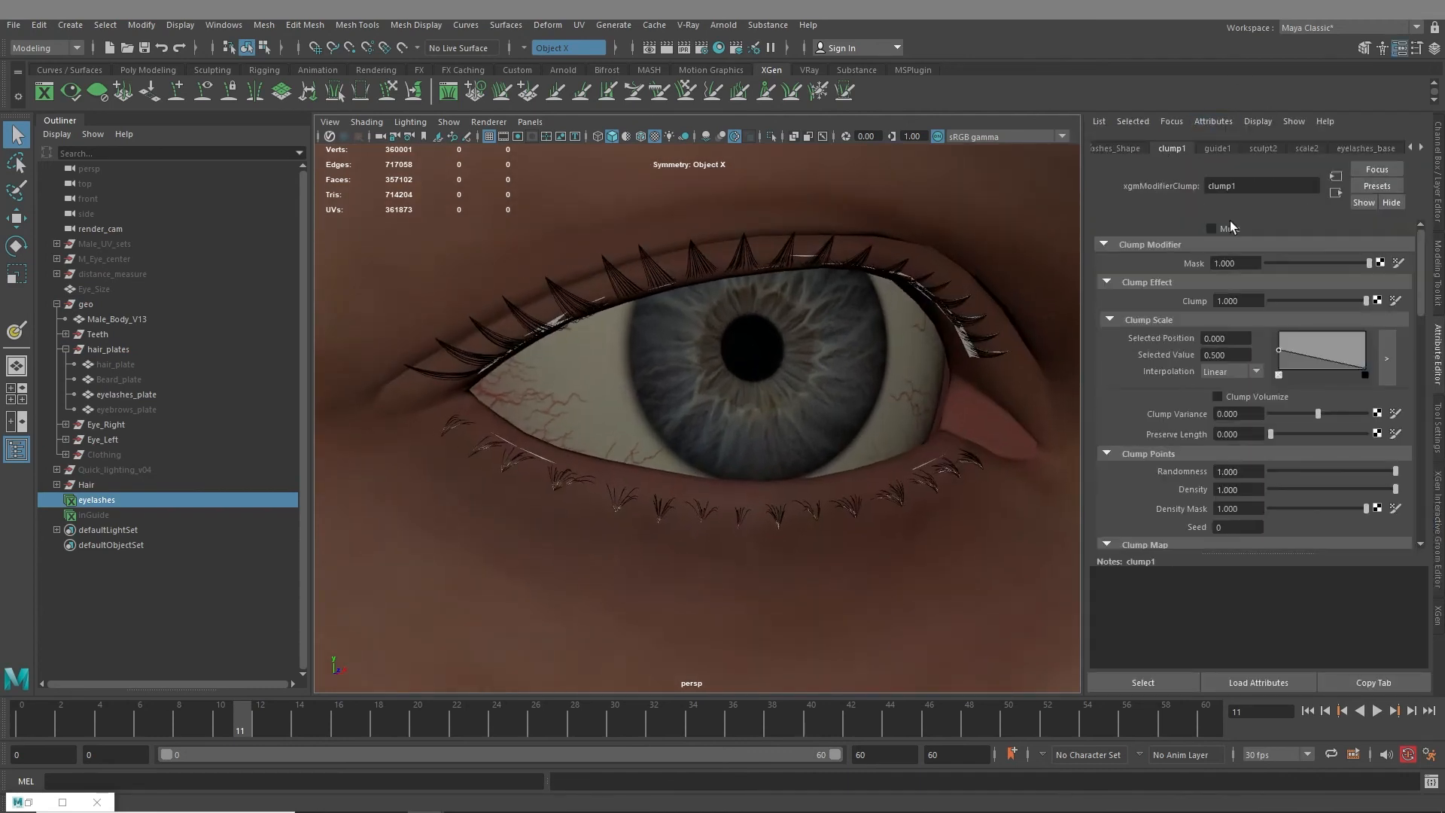
{"action": "left_click", "coordinate": [1339, 300]}
{"action": "left_click_drag", "start_coordinate": [1227, 301], "coordinate": [1266, 302]}
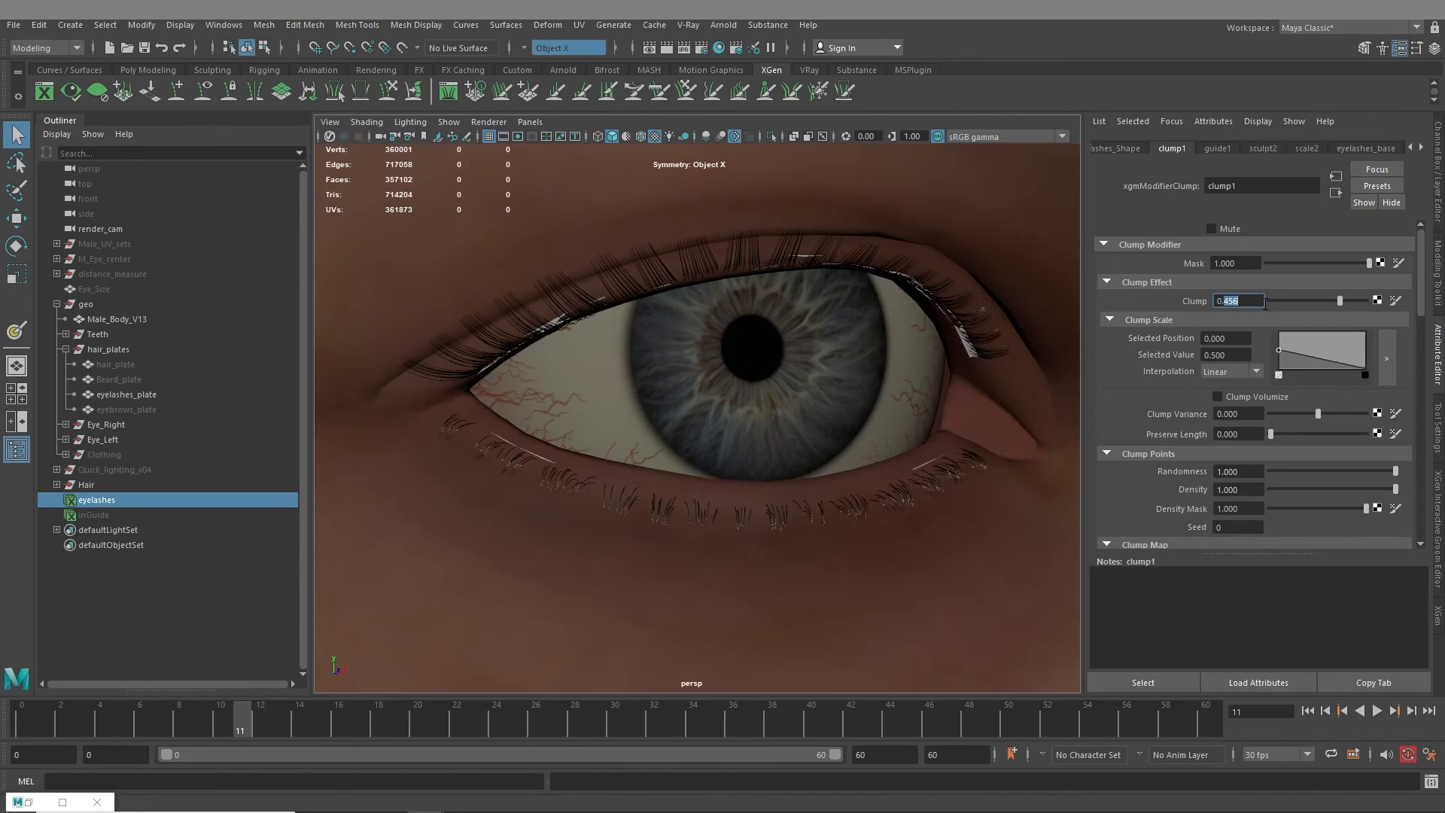
{"action": "type", "text": "0.8"}
{"action": "key", "text": "Return"}
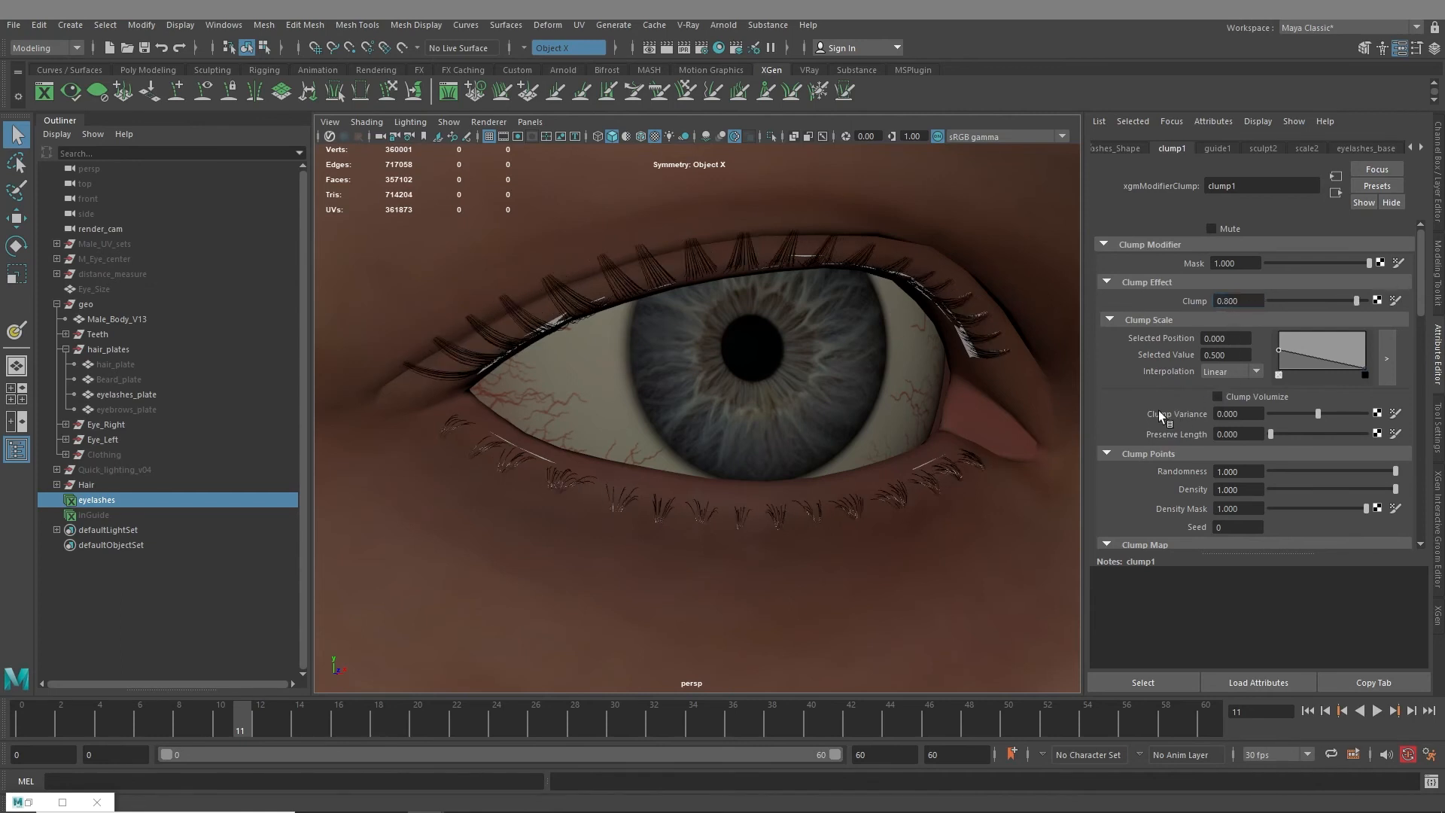
Set the clump1 modifier's Clump Points Density to 3
{"action": "left_click_drag", "start_coordinate": [1265, 487], "coordinate": [1150, 476]}
{"action": "type", "text": "3"}
{"action": "key", "text": "Return"}
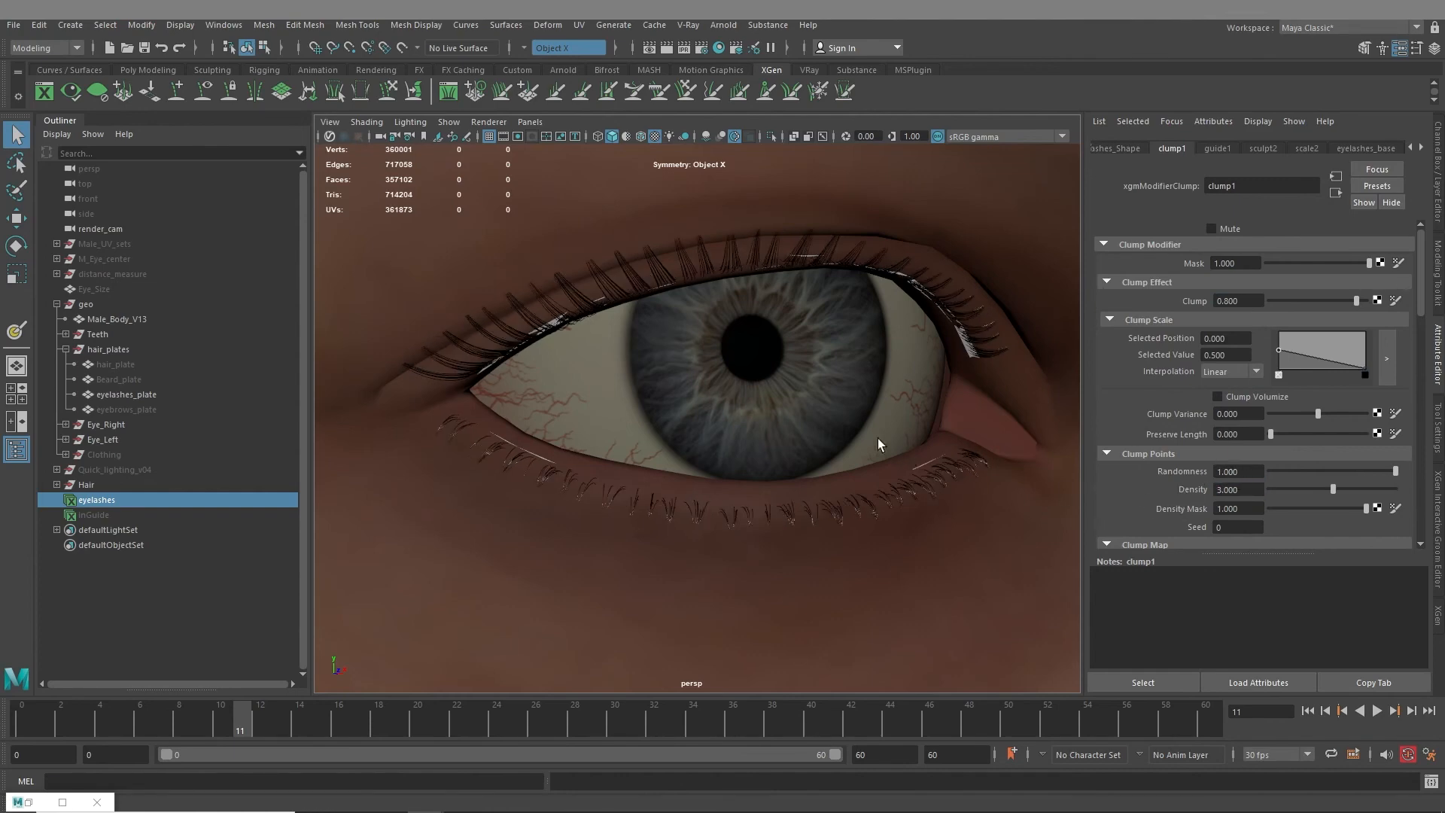
{"action": "left_click_drag", "start_coordinate": [878, 444], "coordinate": [829, 381], "text": "alt"}
{"action": "right_click_drag", "start_coordinate": [846, 368], "coordinate": [806, 422], "text": "alt"}
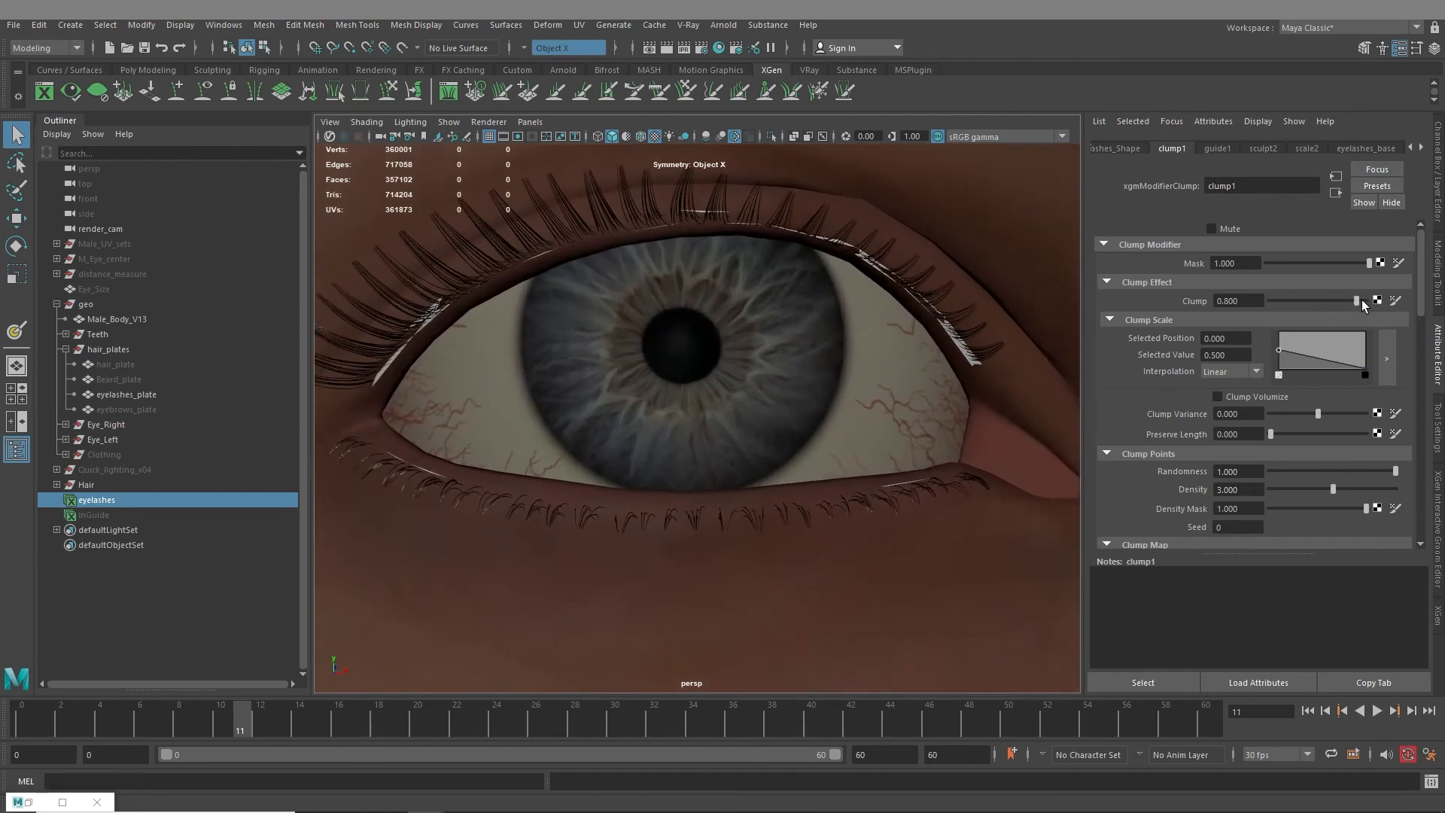
Reduce the clump1 modifier's Clump value to 0.75
{"action": "left_click_drag", "start_coordinate": [1363, 304], "coordinate": [1352, 301]}
{"action": "left_click_drag", "start_coordinate": [1228, 301], "coordinate": [1257, 304]}
{"action": "right_click_drag", "start_coordinate": [1011, 393], "coordinate": [771, 442], "text": "alt"}
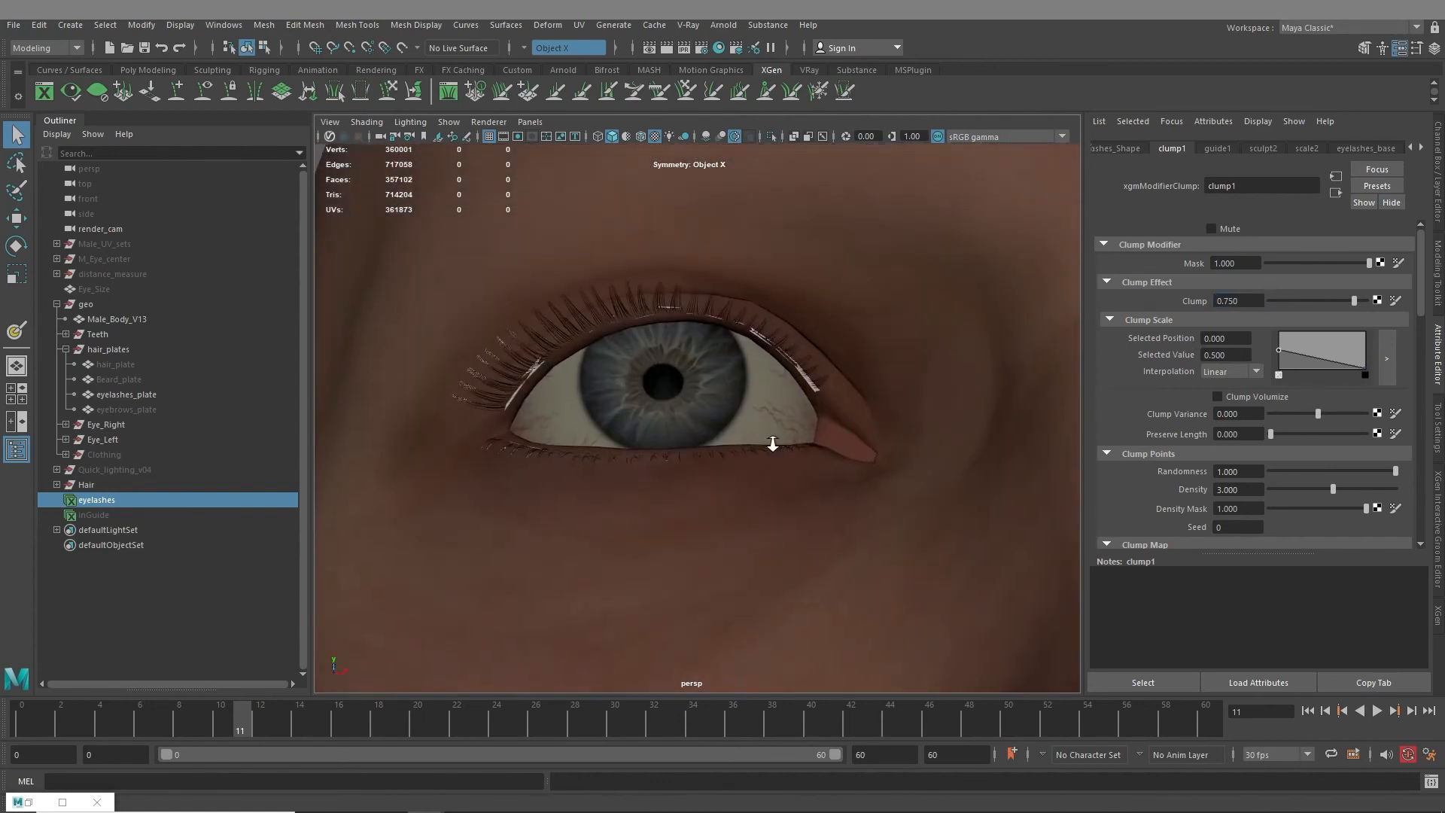
{"action": "left_click_drag", "start_coordinate": [771, 442], "coordinate": [787, 463], "text": "alt"}
Add a Noise modifier to the eyelashes description in the groom editor and select it
{"action": "left_click", "coordinate": [1436, 486]}
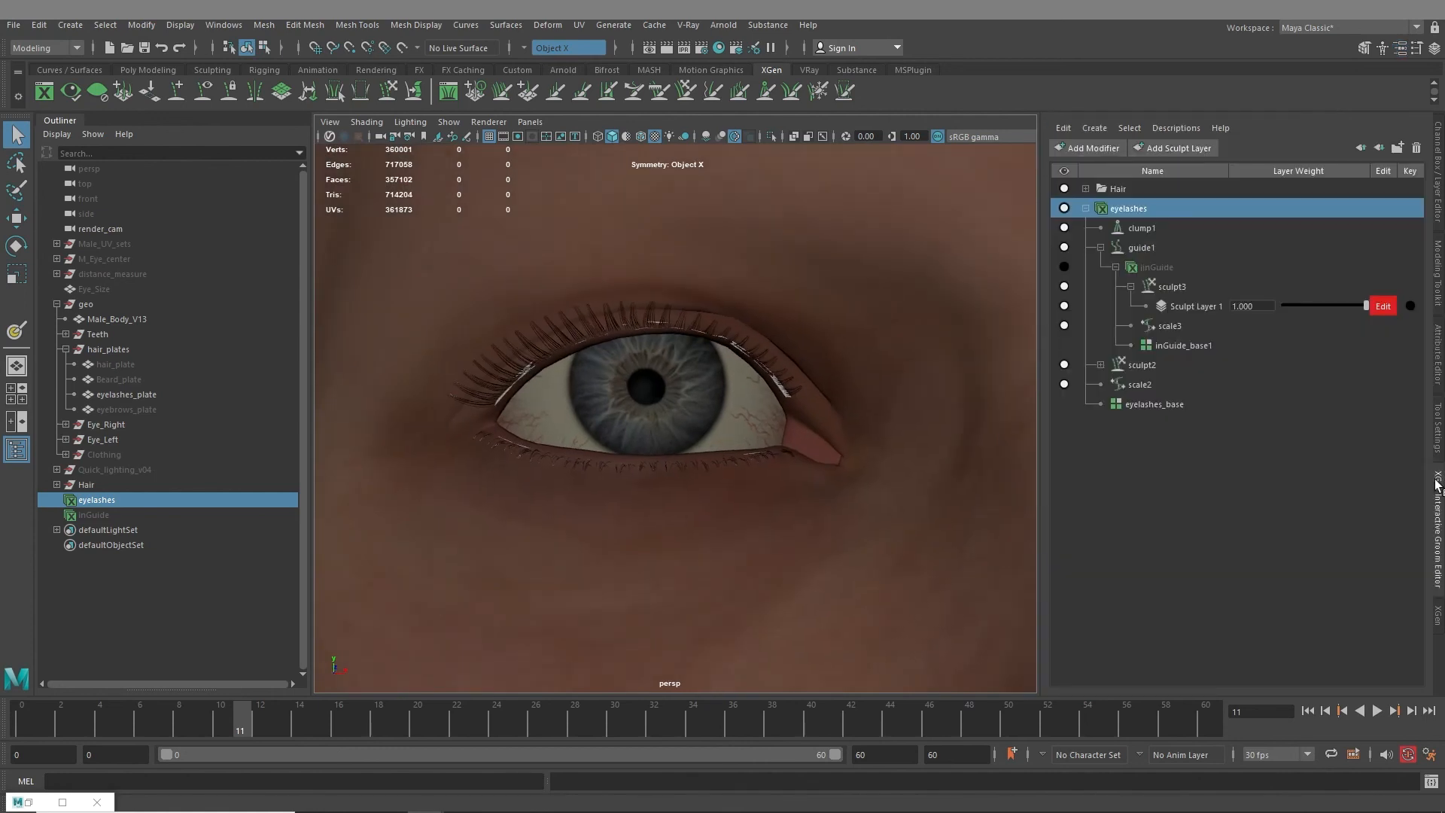
{"action": "right_click_drag", "start_coordinate": [517, 328], "coordinate": [602, 339], "text": "alt"}
{"action": "right_click", "coordinate": [1109, 209]}
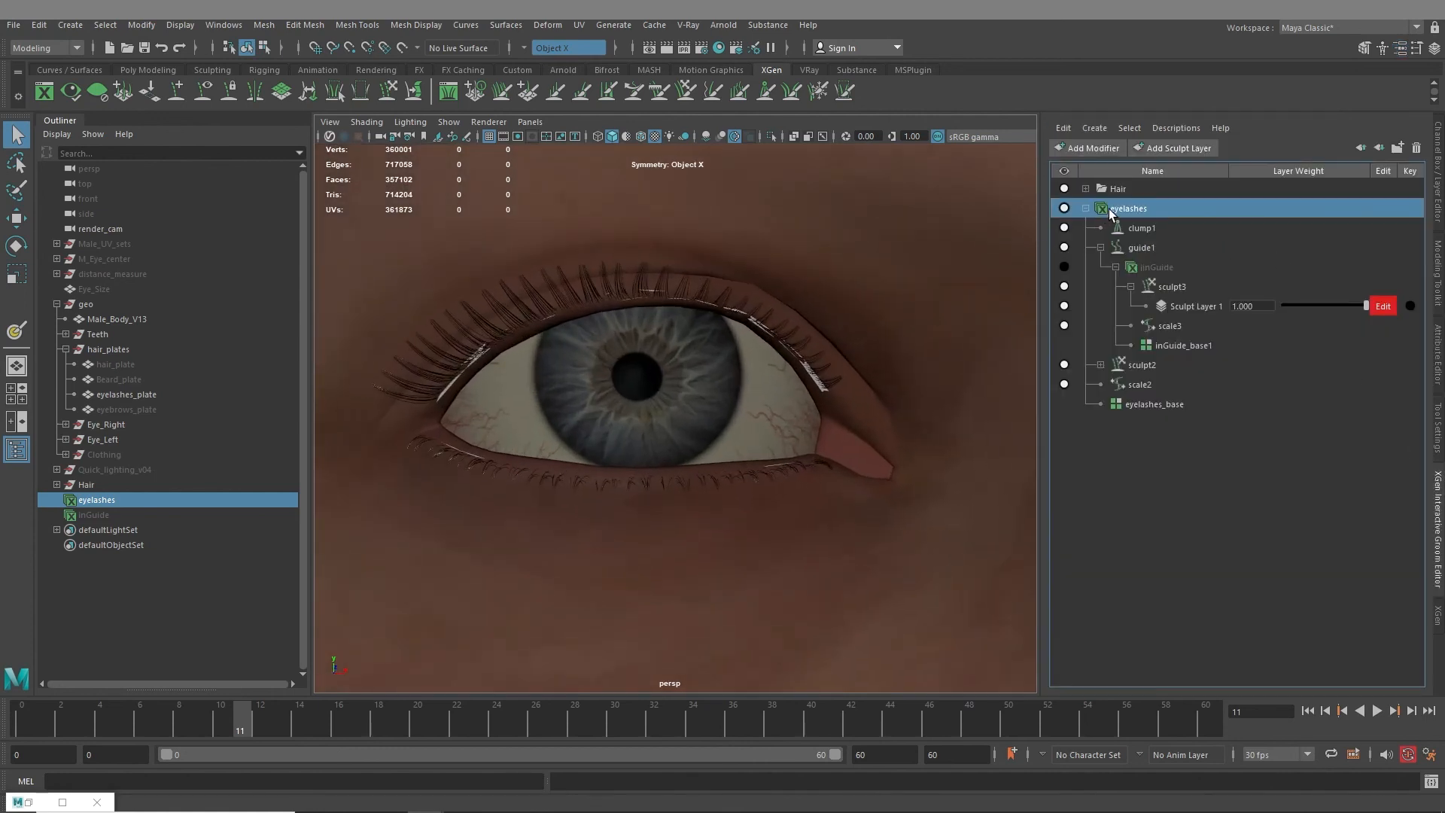
{"action": "mouse_move", "coordinate": [1175, 218]}
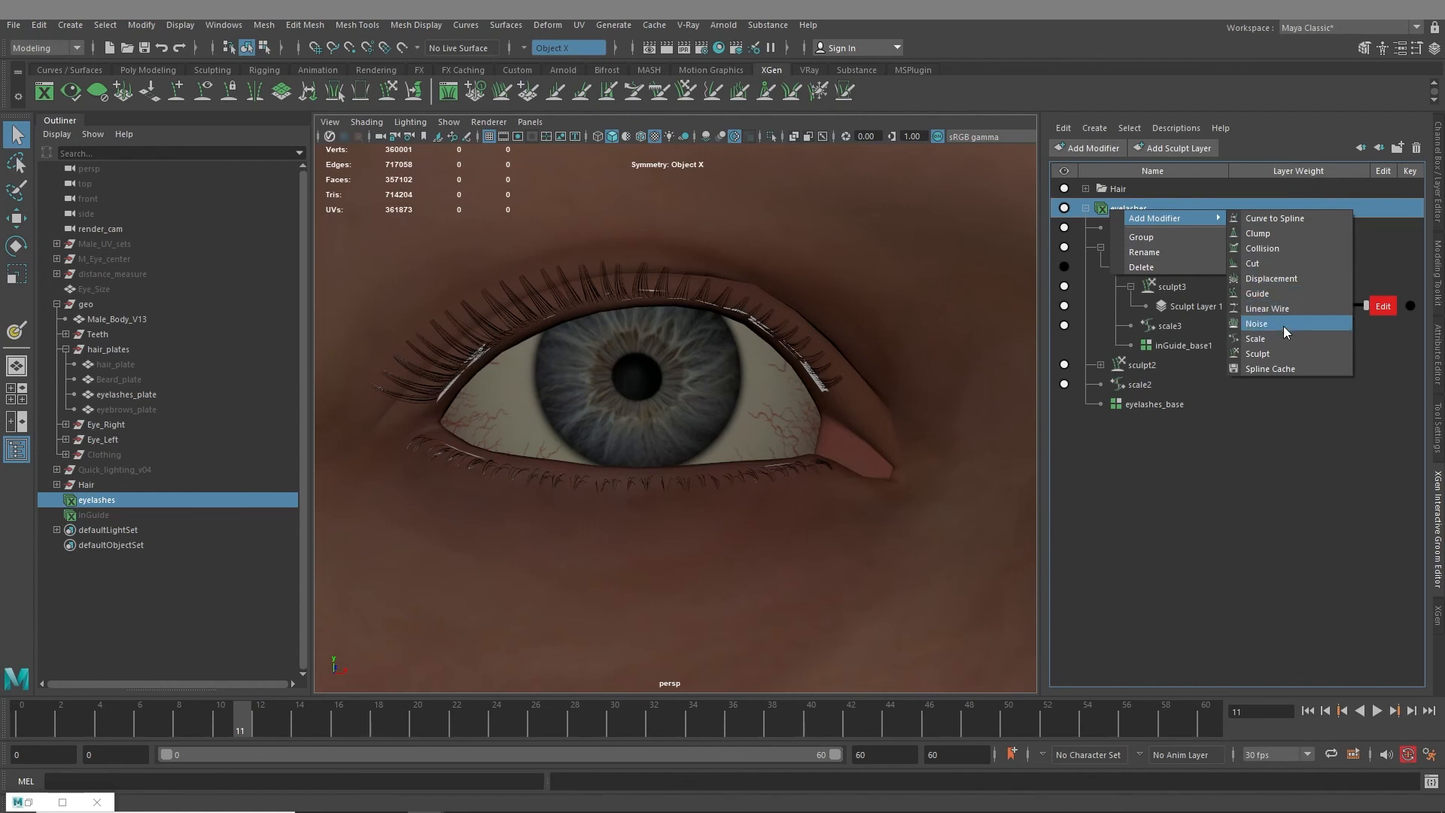
{"action": "left_click", "coordinate": [1284, 326]}
{"action": "left_click", "coordinate": [1148, 233]}
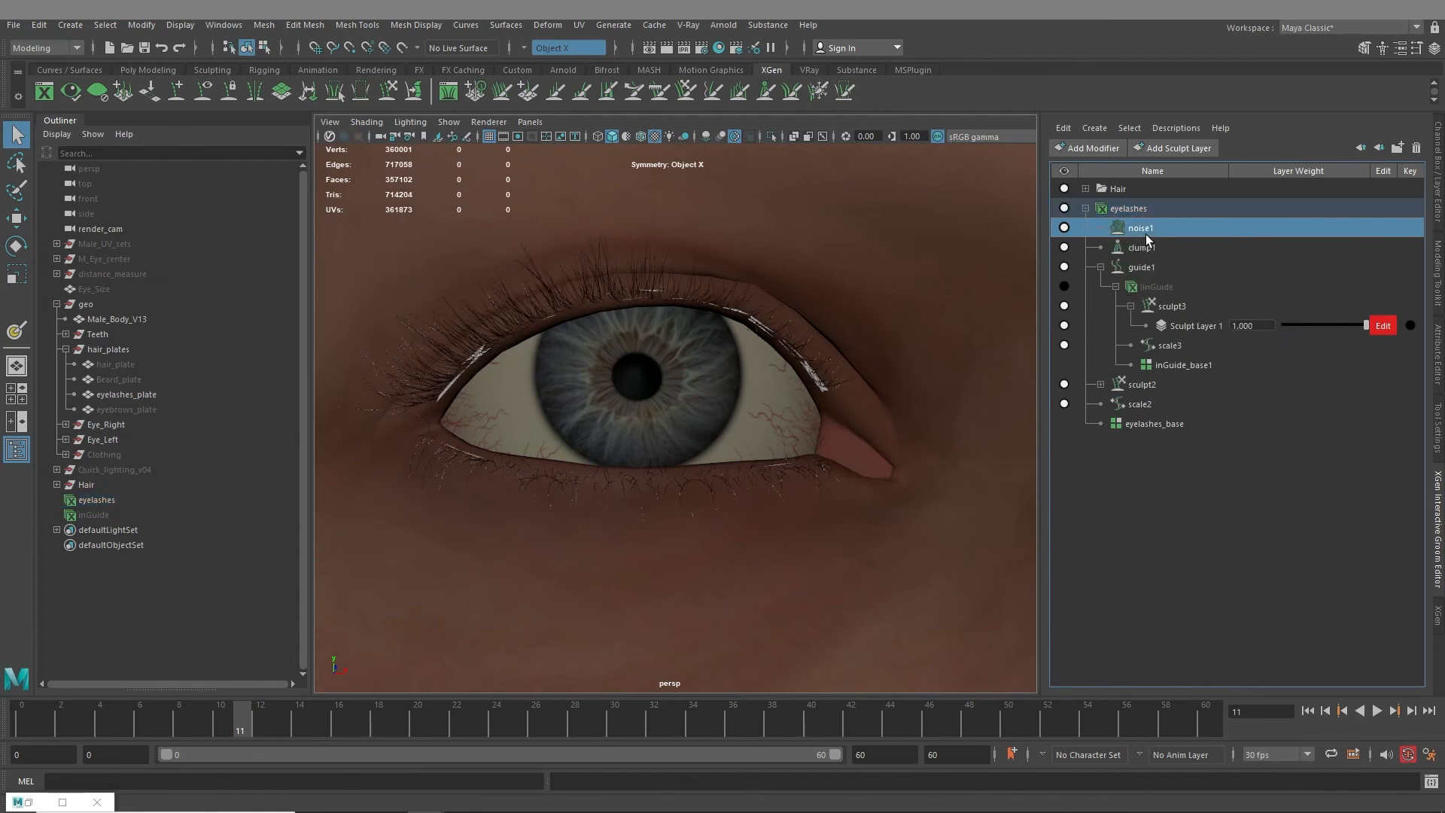
Set the noise1 modifier's Magnitude to 0.3
{"action": "left_click", "coordinate": [1436, 352]}
{"action": "left_click", "coordinate": [1238, 305]}
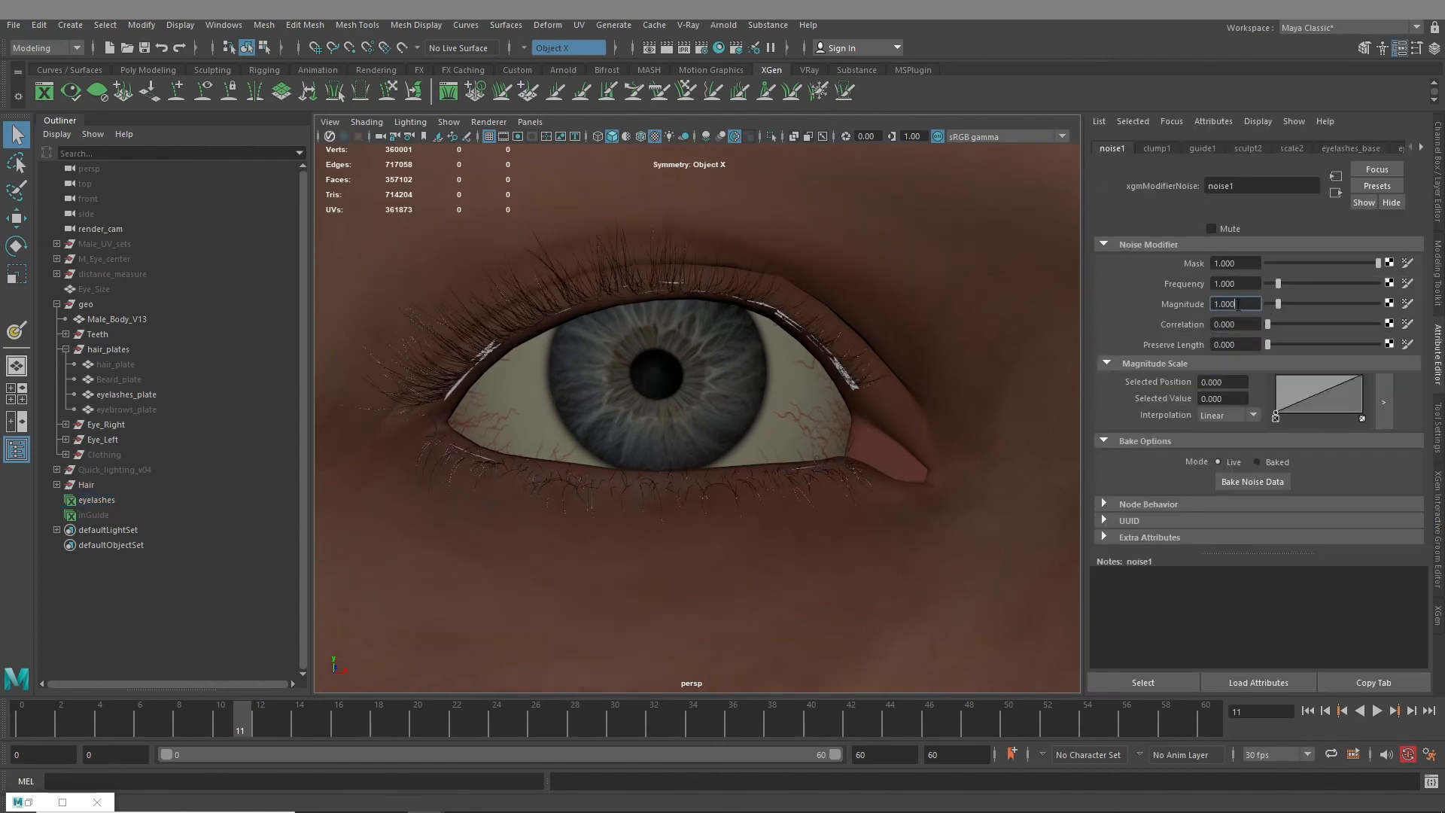
{"action": "type", "text": ".3"}
{"action": "key", "text": "Return"}
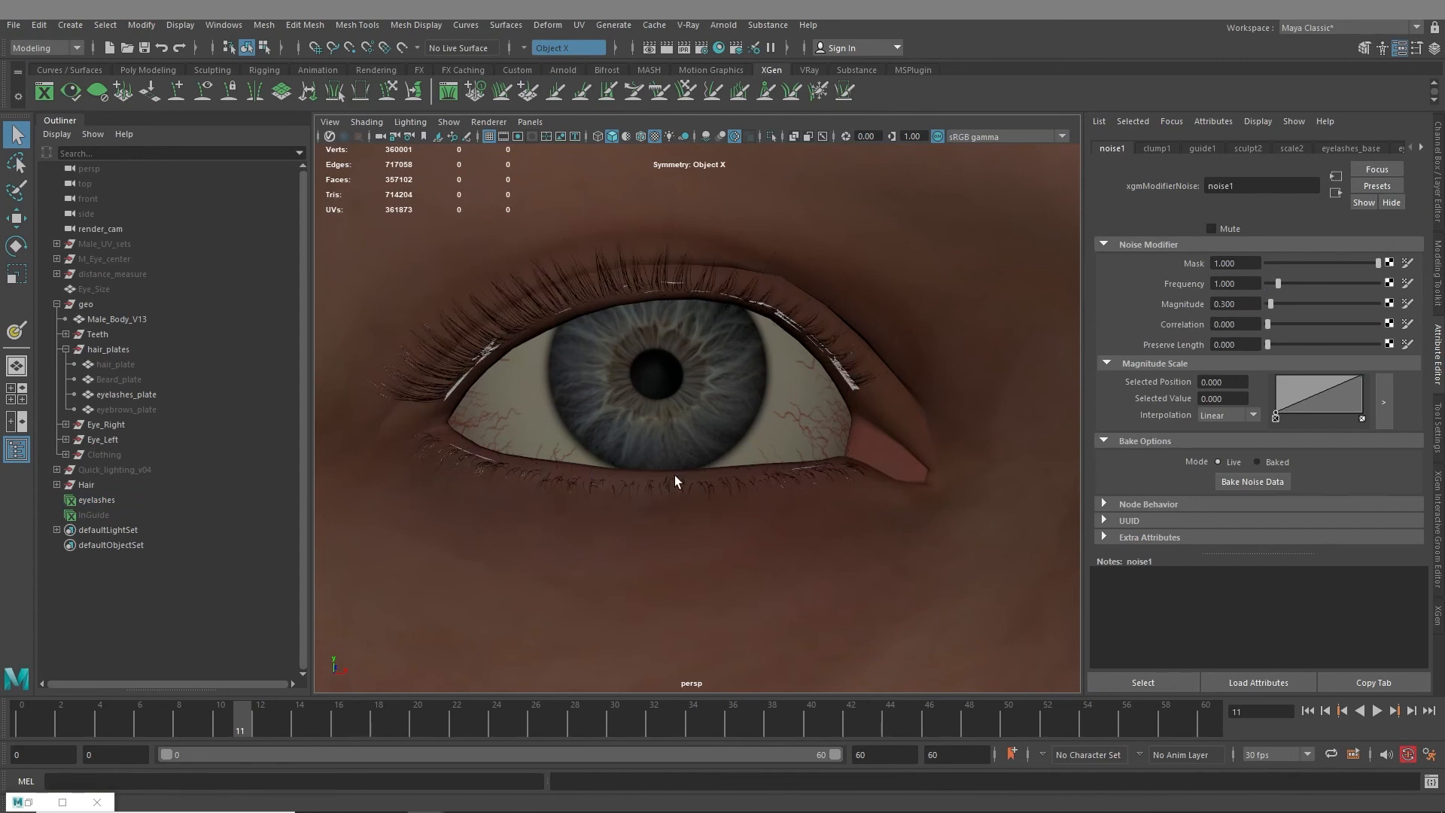
Examine the noisy lashes up close and review the settings of the eyelashes base, density mask, clump and noise nodes
{"action": "left_click_drag", "start_coordinate": [675, 475], "coordinate": [829, 461], "text": "alt"}
{"action": "right_click_drag", "start_coordinate": [828, 462], "coordinate": [619, 426], "text": "alt"}
{"action": "left_click_drag", "start_coordinate": [745, 431], "coordinate": [725, 394], "text": "alt"}
{"action": "right_click_drag", "start_coordinate": [725, 393], "coordinate": [898, 445], "text": "alt"}
{"action": "middle_click_drag", "start_coordinate": [796, 367], "coordinate": [720, 438], "text": "alt"}
{"action": "right_click_drag", "start_coordinate": [720, 439], "coordinate": [753, 436], "text": "alt"}
{"action": "middle_click_drag", "start_coordinate": [753, 435], "coordinate": [721, 332], "text": "alt"}
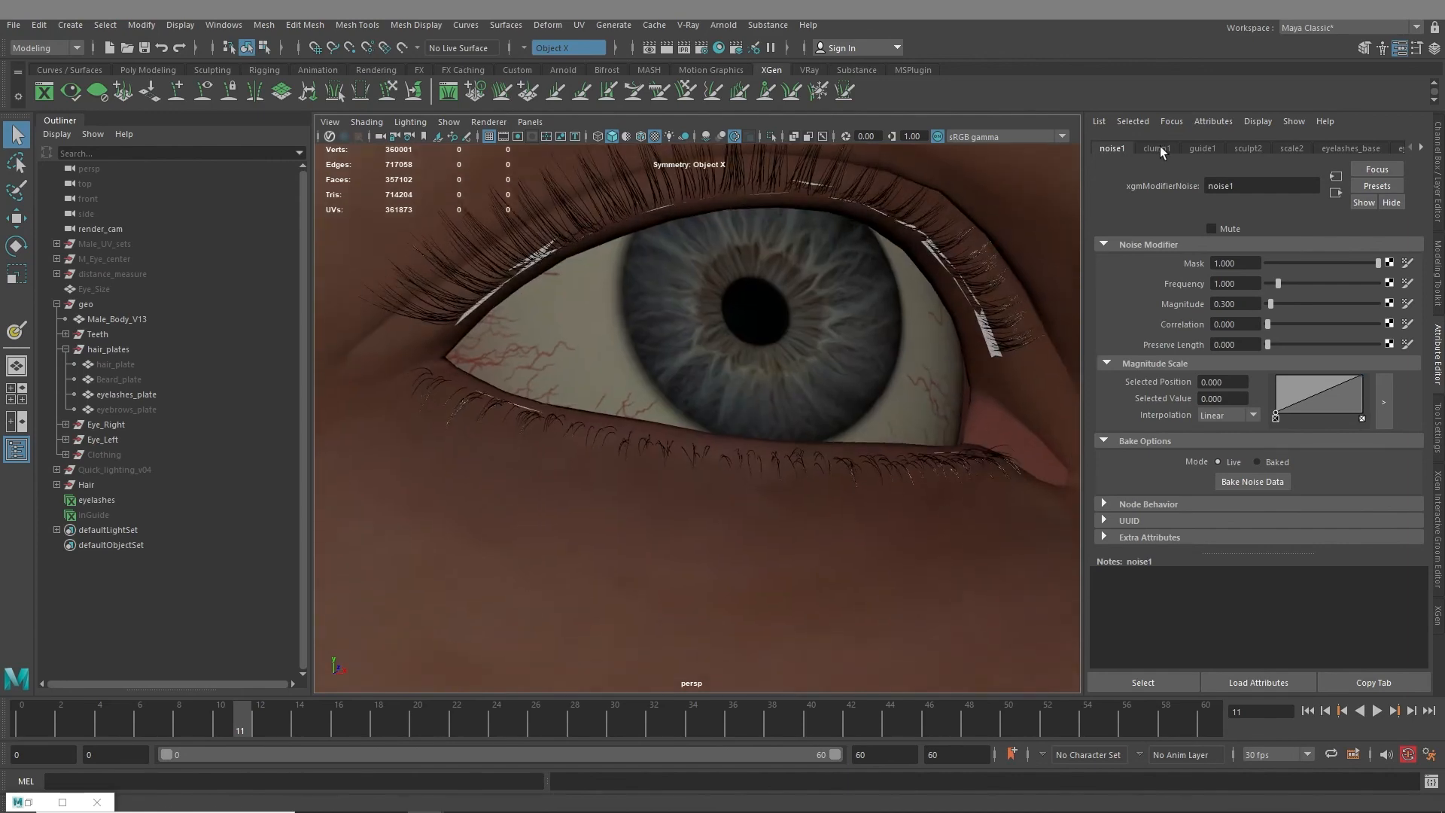
{"action": "left_click", "coordinate": [1339, 150]}
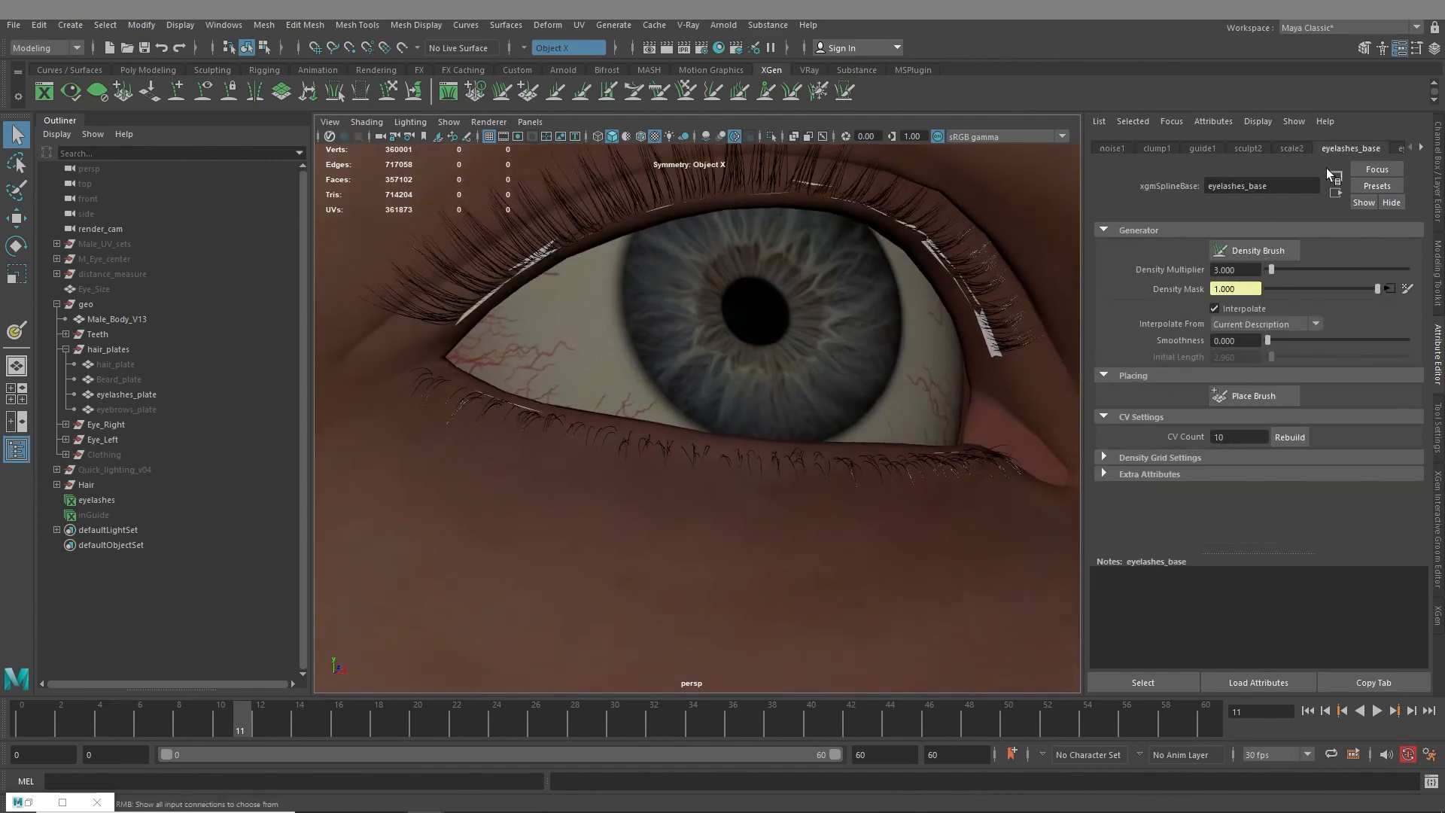
{"action": "scroll", "coordinate": [1325, 146], "scroll_direction": "down", "scroll_amount": 2}
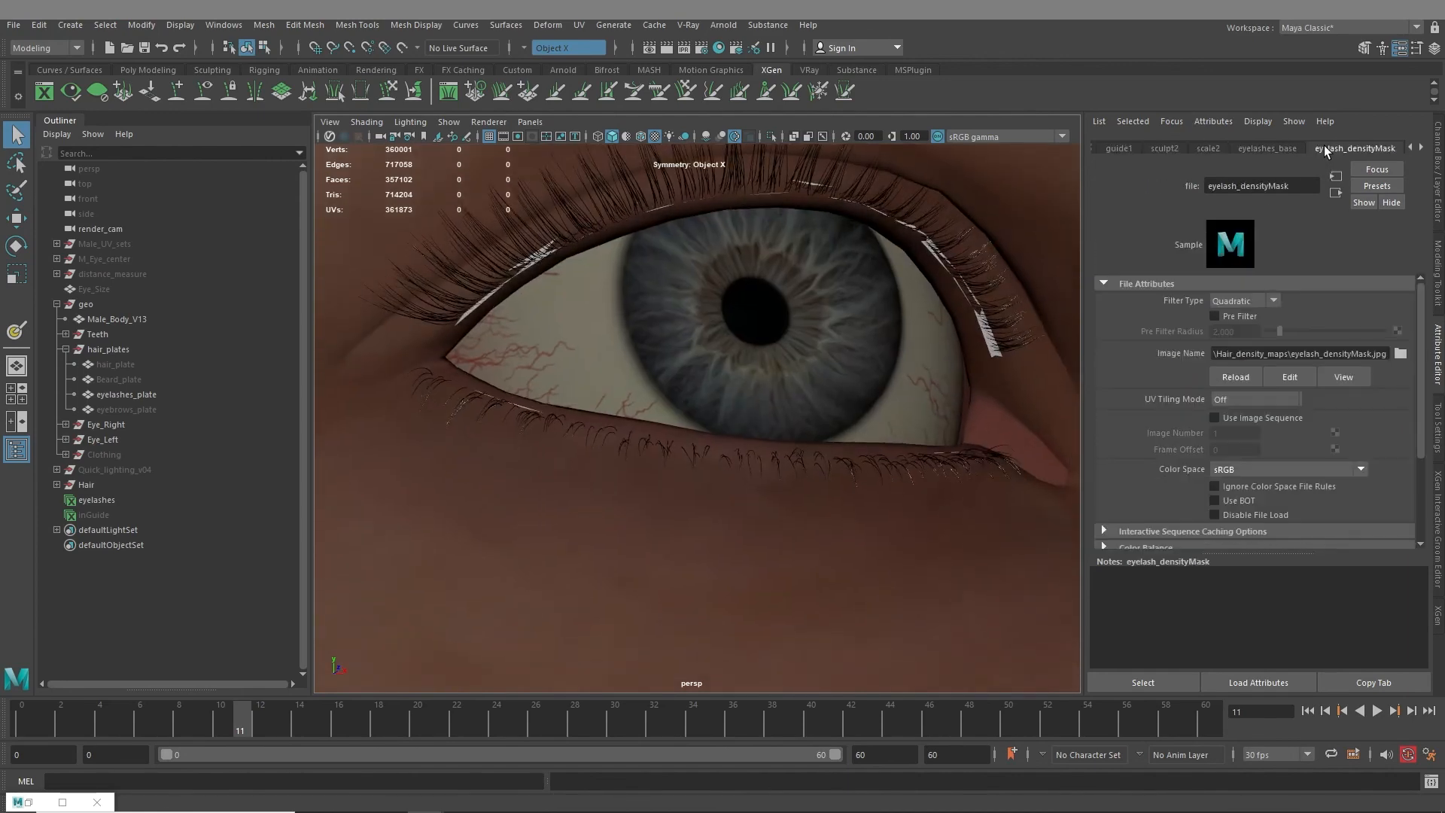
{"action": "left_click", "coordinate": [1291, 148]}
{"action": "scroll", "coordinate": [1290, 148], "scroll_direction": "up", "scroll_amount": 5}
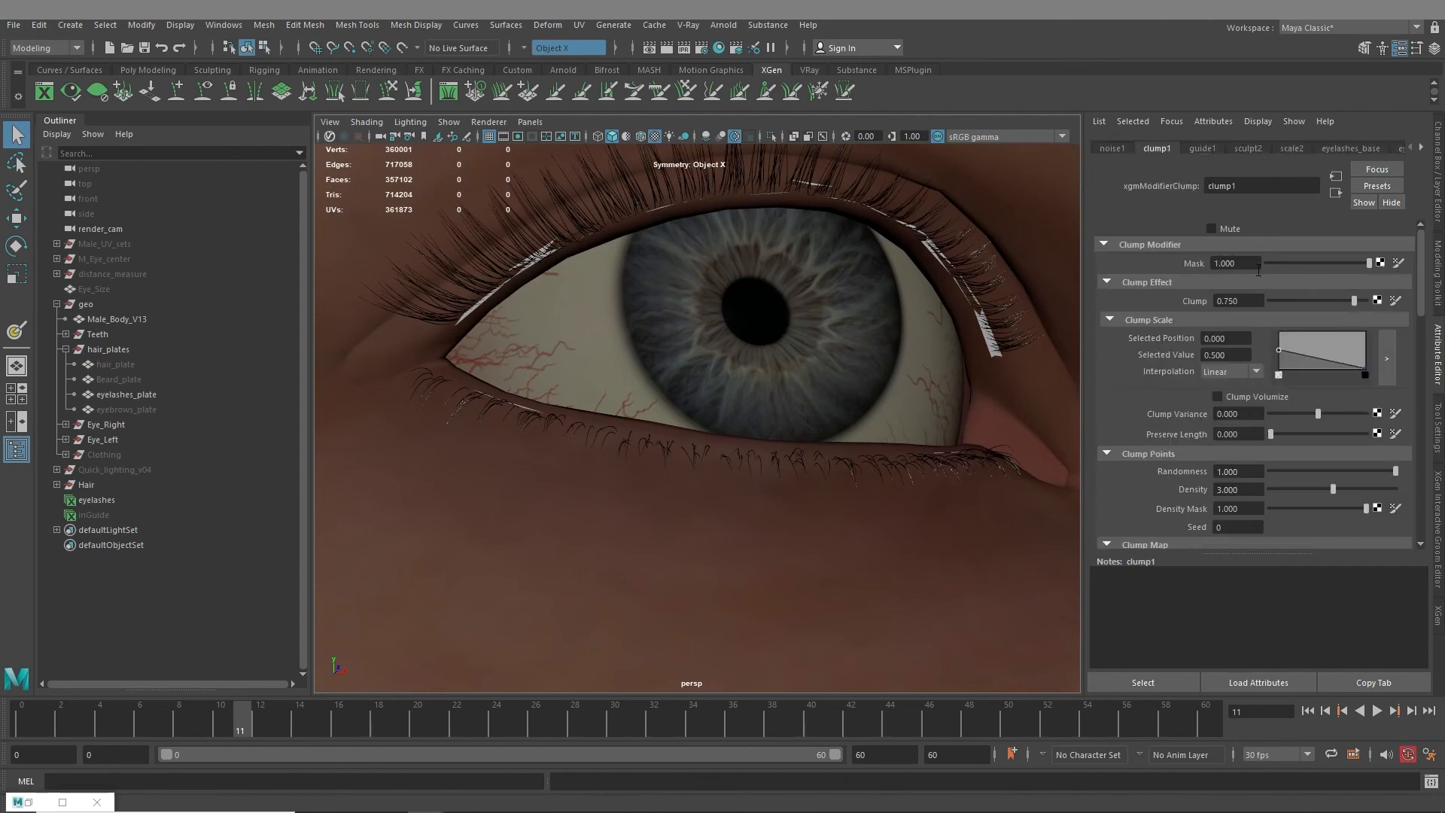
{"action": "left_click", "coordinate": [1122, 148]}
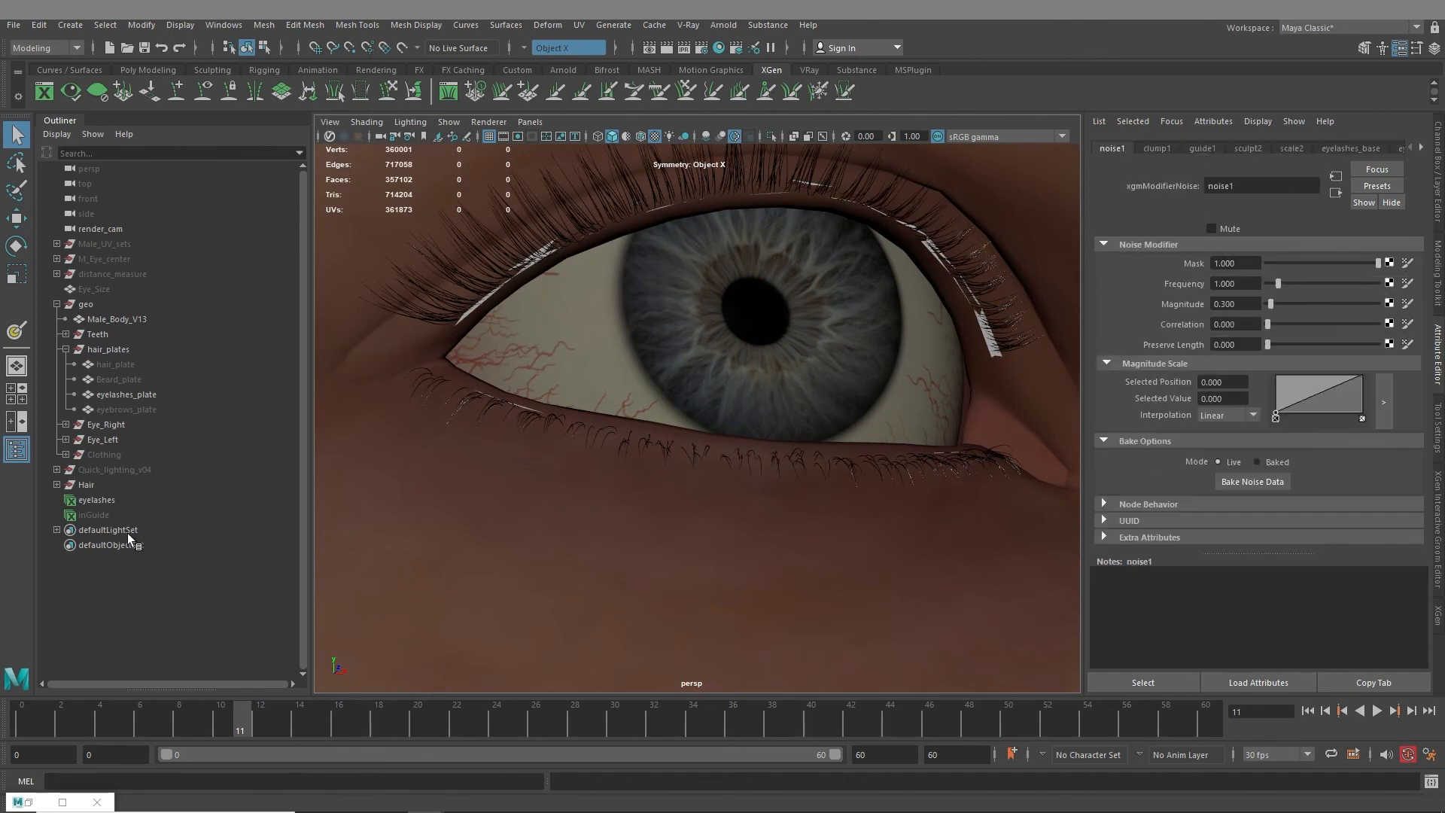
Select the eyelashes description and set its Width Scale to 0.04
{"action": "left_click", "coordinate": [96, 499]}
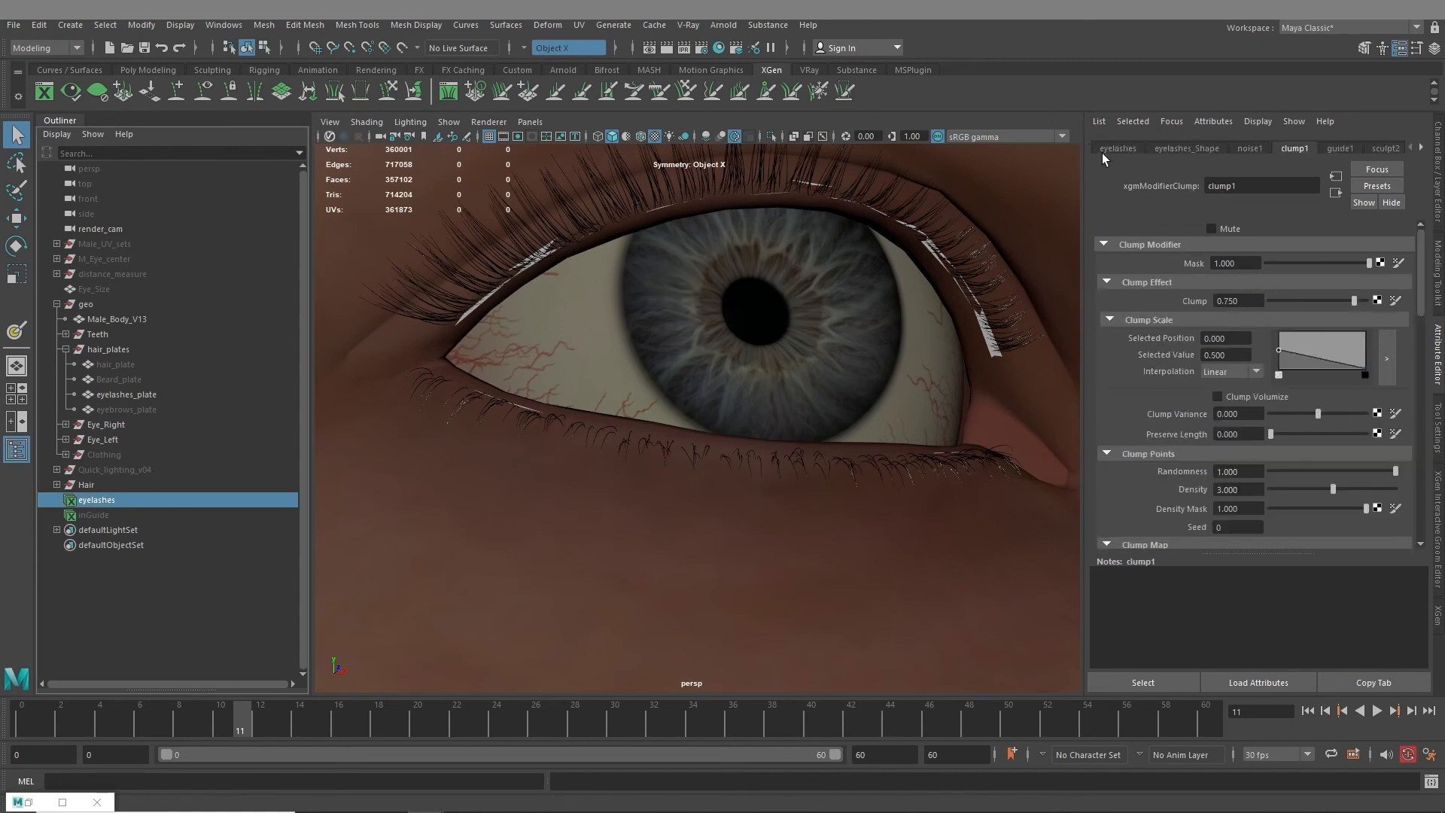
{"action": "left_click", "coordinate": [1181, 149]}
{"action": "double_click", "coordinate": [1234, 251]}
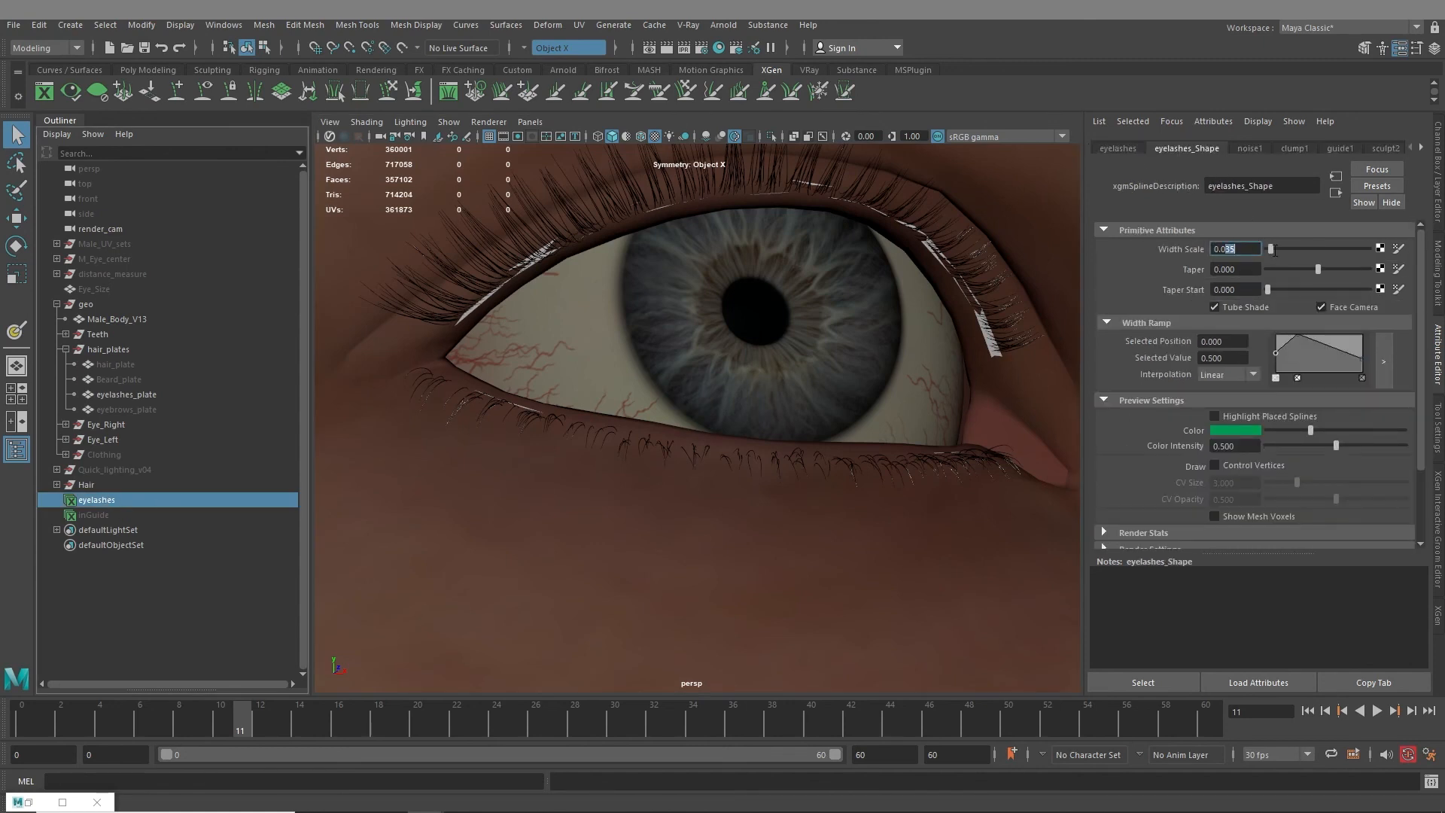
{"action": "key", "text": "Return"}
{"action": "scroll", "coordinate": [787, 409], "scroll_direction": "down", "scroll_amount": 3}
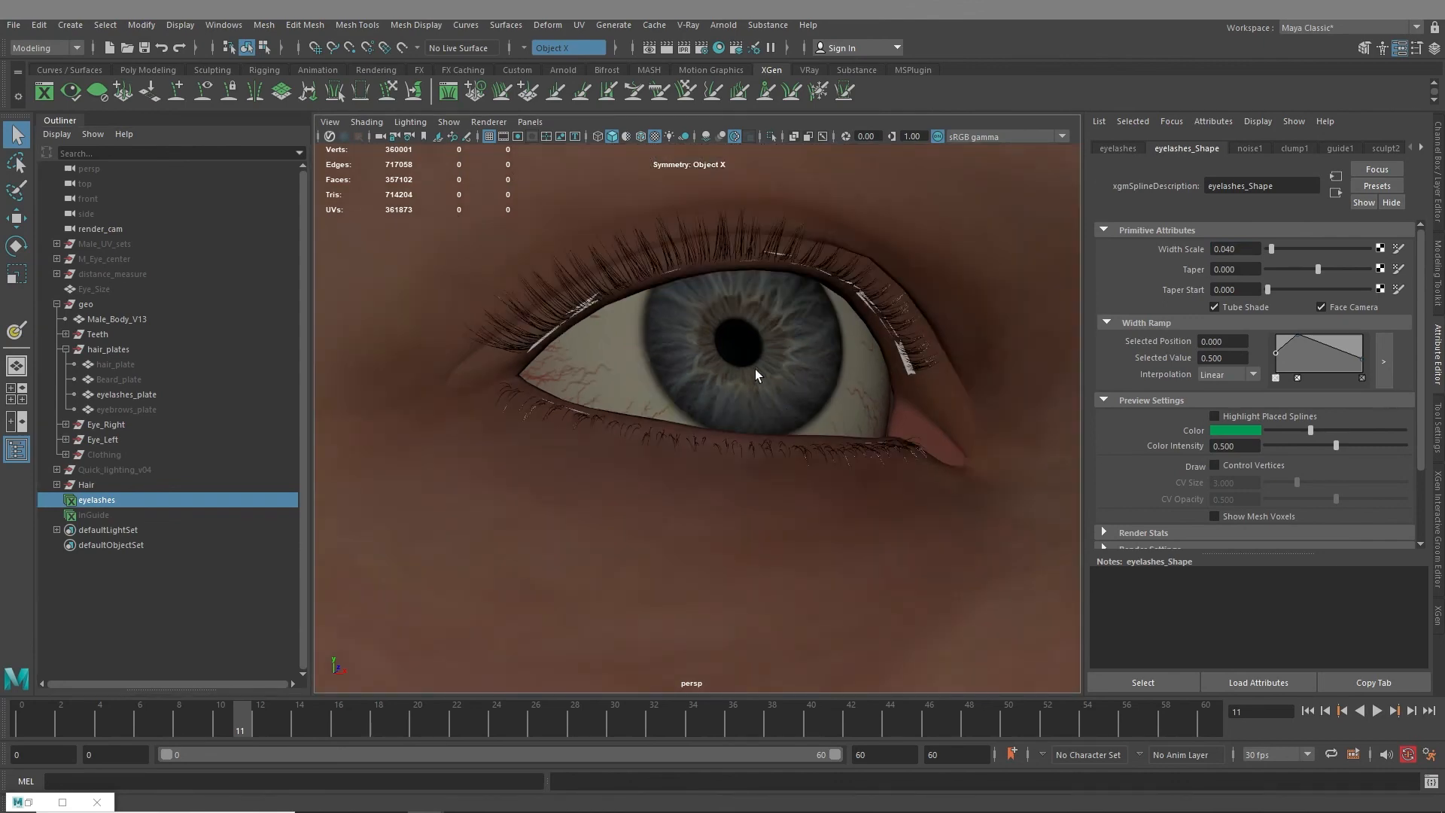
{"action": "left_click_drag", "start_coordinate": [756, 369], "coordinate": [744, 384], "text": "alt"}
{"action": "right_click_drag", "start_coordinate": [744, 385], "coordinate": [760, 385], "text": "alt"}
Increase the eyelashes description's Width Scale to 0.05
{"action": "double_click", "coordinate": [1225, 253]}
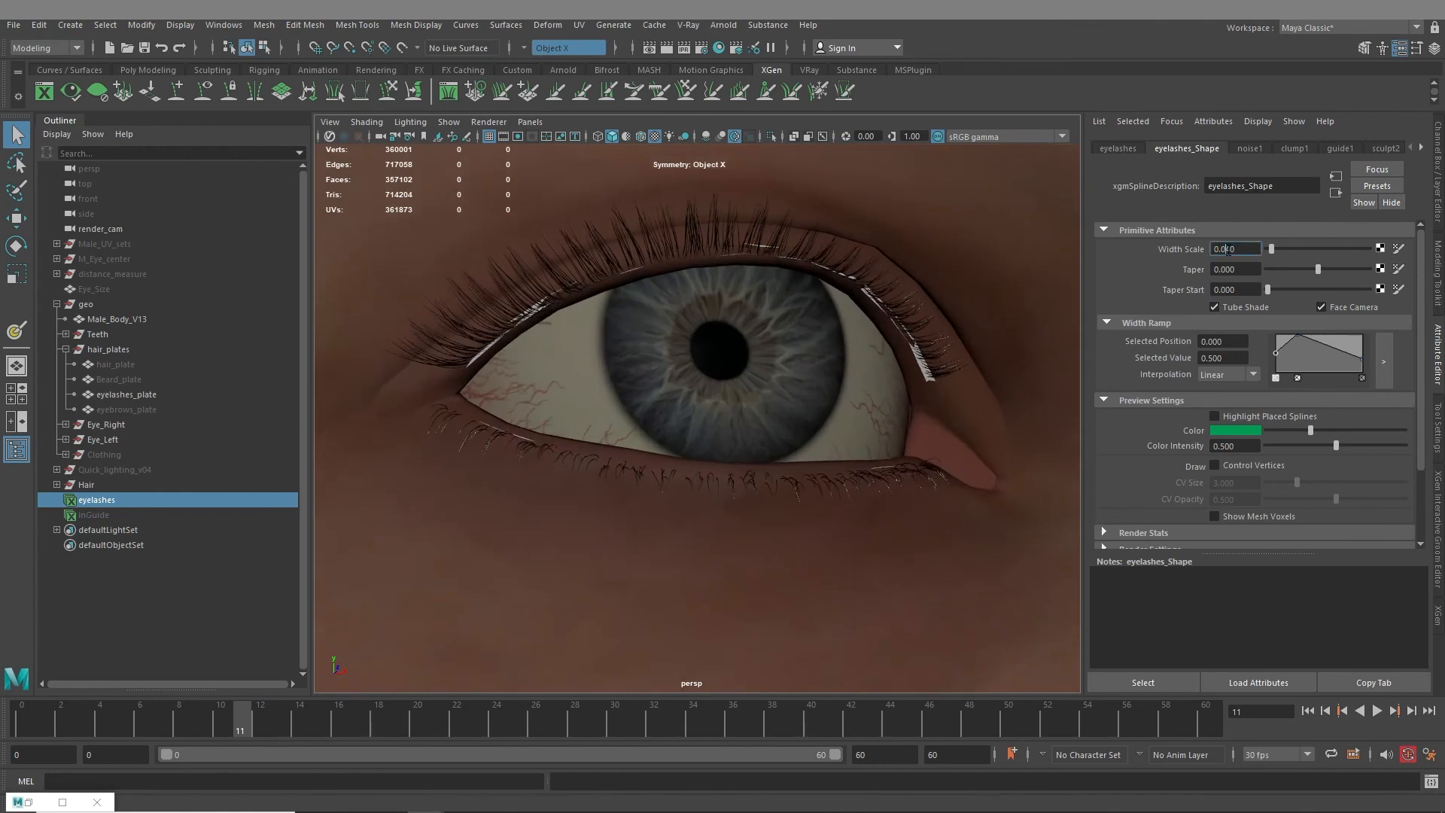
{"action": "type", "text": "5"}
{"action": "key", "text": "Return"}
{"action": "right_click_drag", "start_coordinate": [682, 422], "coordinate": [694, 450], "text": "alt"}
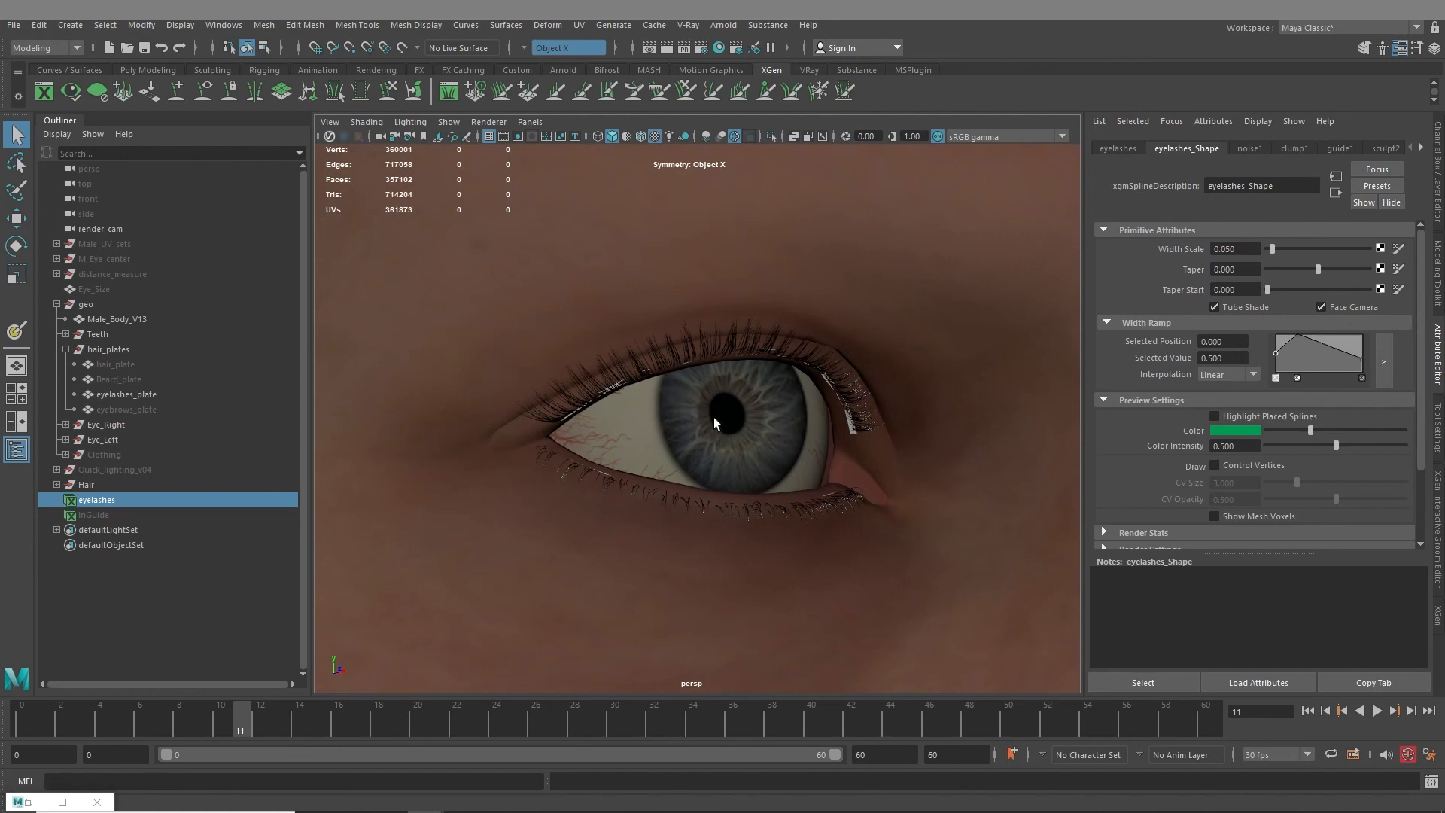
{"action": "right_click_drag", "start_coordinate": [721, 423], "coordinate": [704, 467], "text": "alt"}
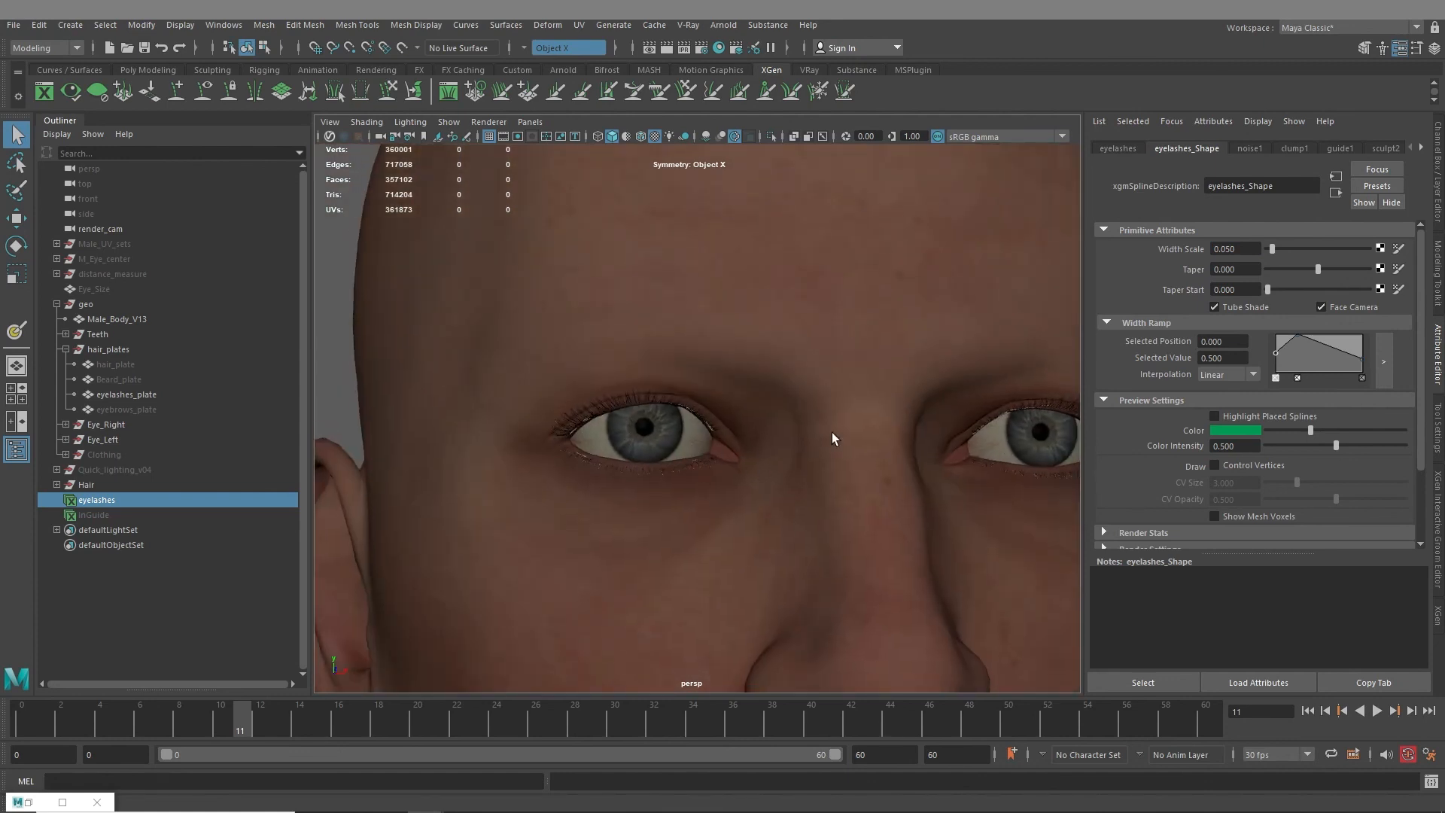
{"action": "mouse_move", "coordinate": [724, 518]}
{"action": "right_mouse_down", "text": "alt"}
{"action": "mouse_move", "coordinate": [657, 494]}
{"action": "mouse_move", "coordinate": [750, 510]}
{"action": "right_mouse_up", "text": "alt"}
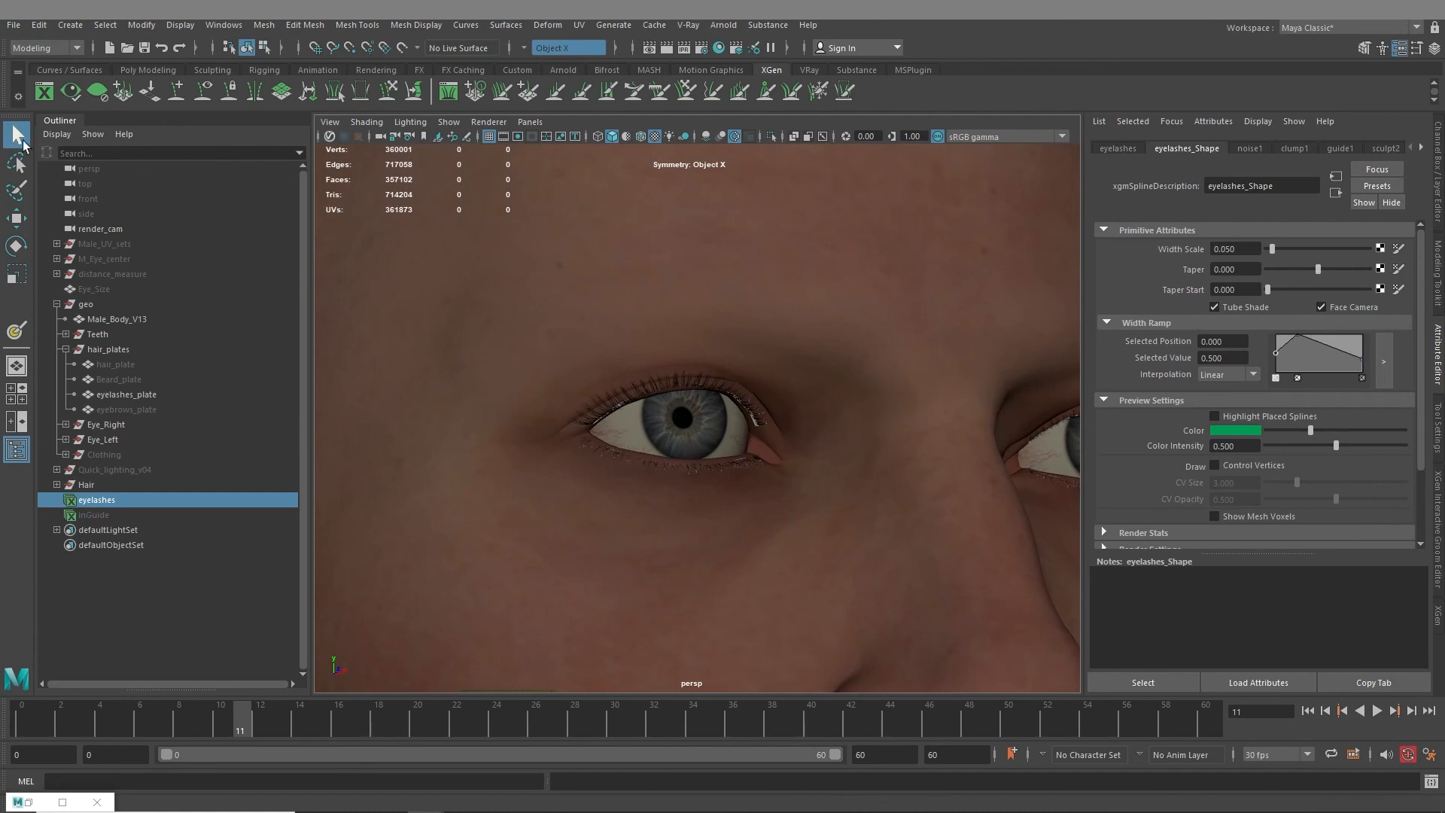
Select the eyelashes_plate mesh around the eyes and hide it
{"action": "right_click_drag", "start_coordinate": [635, 417], "coordinate": [858, 421], "text": "alt"}
{"action": "left_click", "coordinate": [868, 418]}
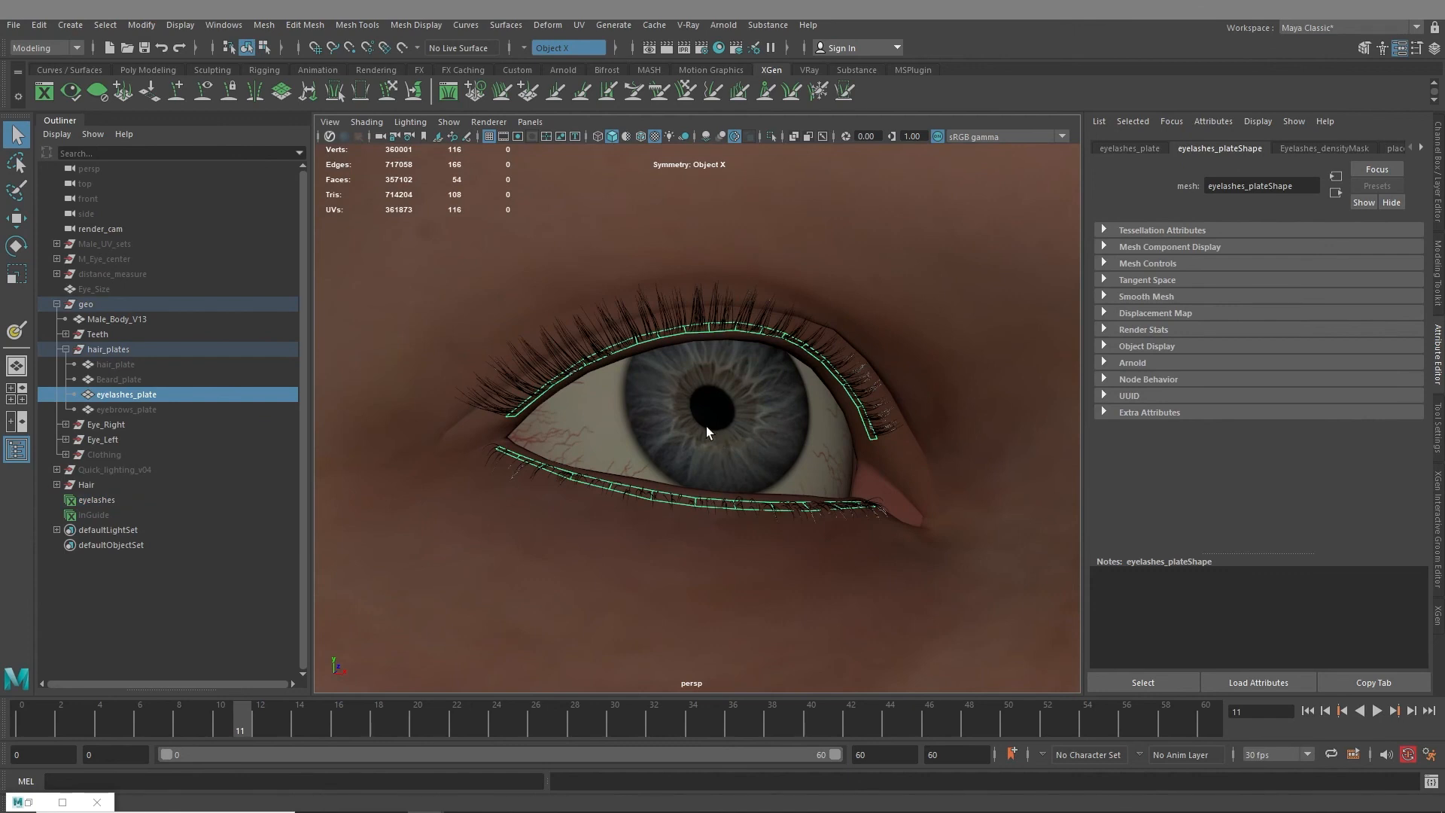
{"action": "key", "text": "h"}
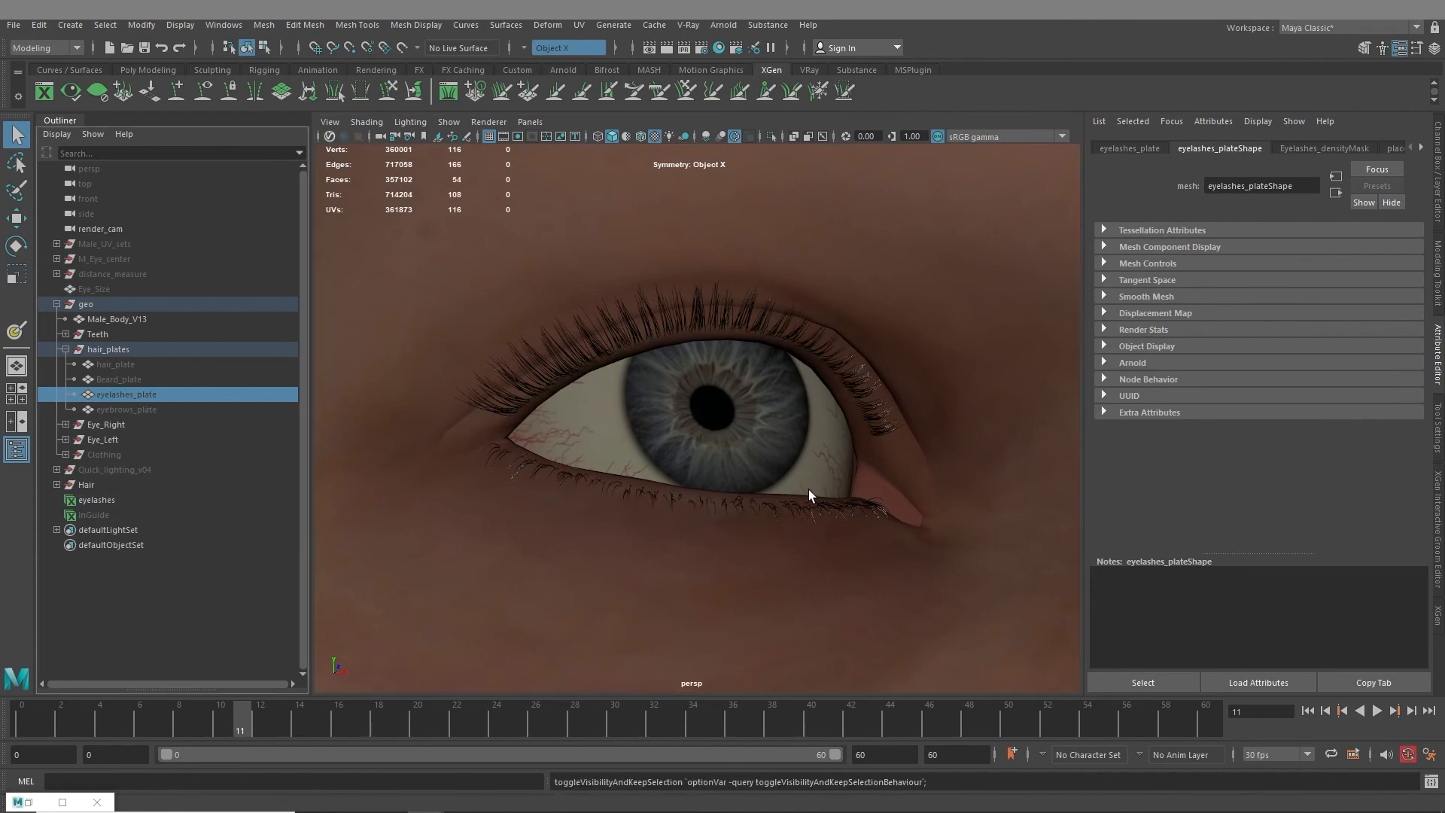
Examine the upper and lower lashes of the other eye from several angles, including the inner corner
{"action": "right_click_drag", "start_coordinate": [808, 489], "coordinate": [426, 445], "text": "alt"}
{"action": "left_click_drag", "start_coordinate": [782, 474], "coordinate": [670, 474], "text": "alt"}
{"action": "right_click_drag", "start_coordinate": [670, 474], "coordinate": [755, 522], "text": "alt"}
{"action": "left_click_drag", "start_coordinate": [755, 523], "coordinate": [632, 520], "text": "alt"}
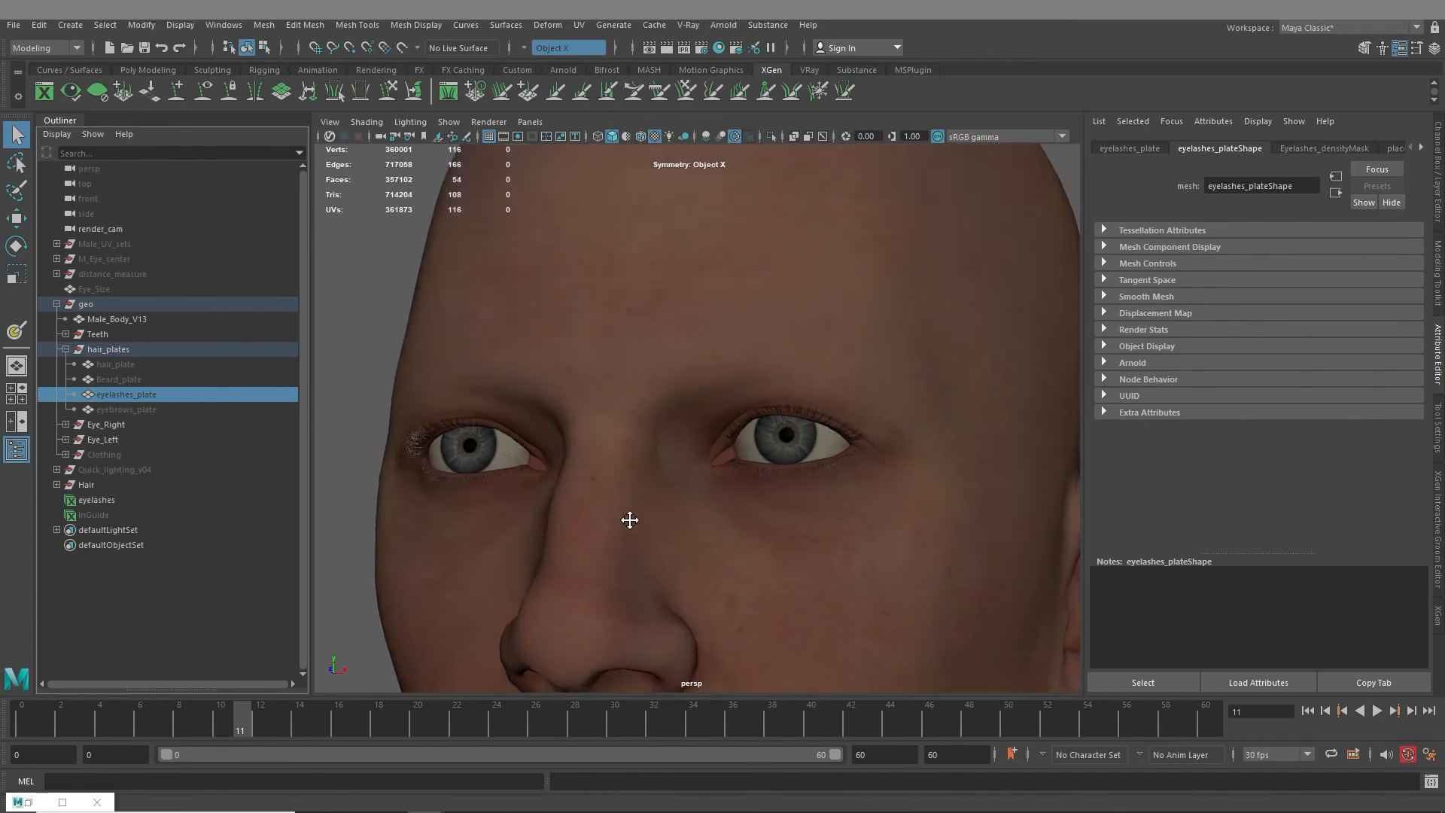
{"action": "right_click_drag", "start_coordinate": [632, 519], "coordinate": [740, 518], "text": "alt"}
{"action": "middle_click_drag", "start_coordinate": [740, 518], "coordinate": [770, 479], "text": "alt"}
{"action": "right_click_drag", "start_coordinate": [770, 480], "coordinate": [735, 477], "text": "alt"}
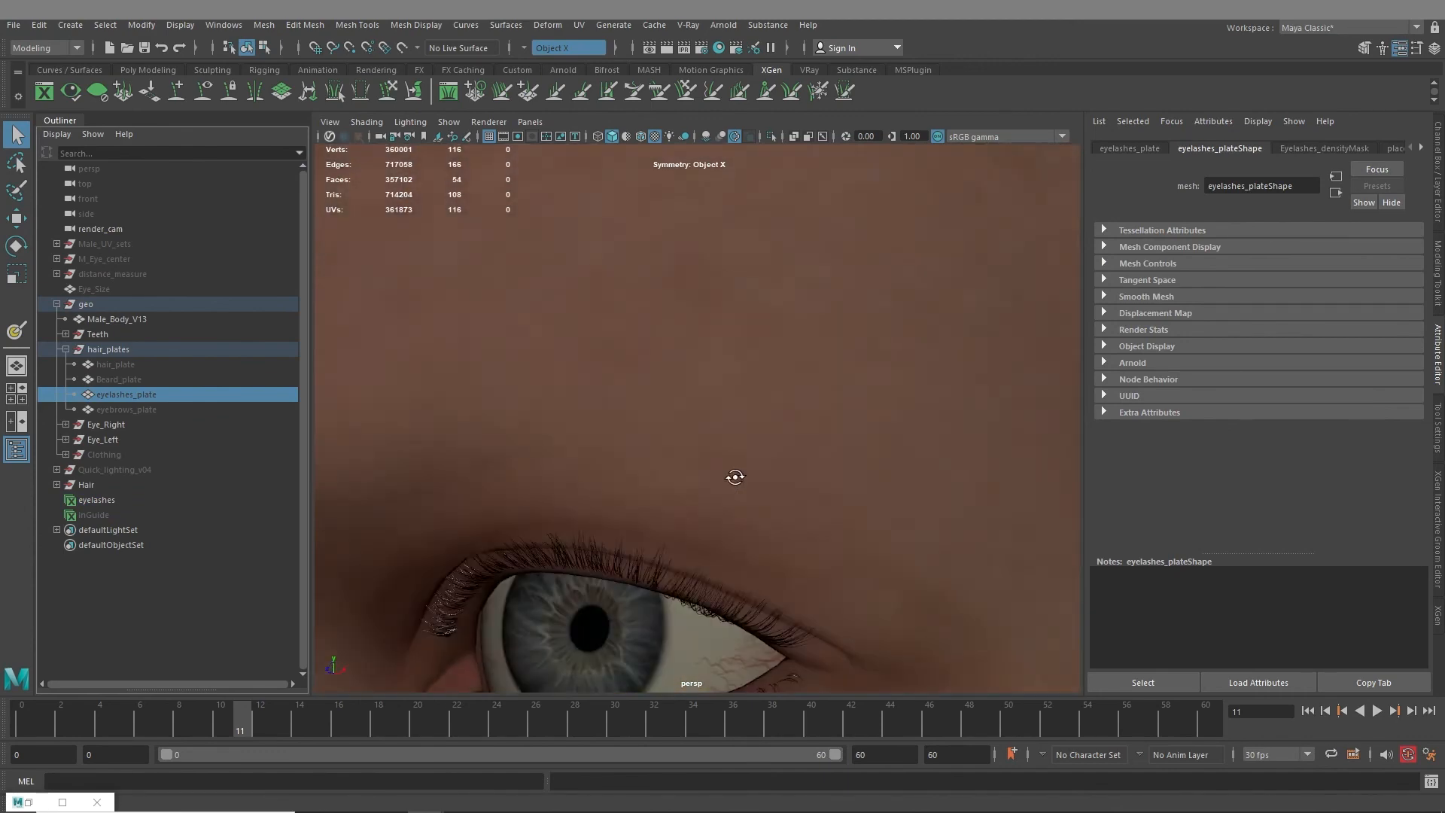
{"action": "middle_click_drag", "start_coordinate": [736, 477], "coordinate": [720, 367], "text": "alt"}
{"action": "left_click_drag", "start_coordinate": [720, 367], "coordinate": [640, 376], "text": "alt"}
{"action": "middle_click_drag", "start_coordinate": [640, 376], "coordinate": [682, 395], "text": "alt"}
{"action": "right_click_drag", "start_coordinate": [682, 396], "coordinate": [733, 444], "text": "alt"}
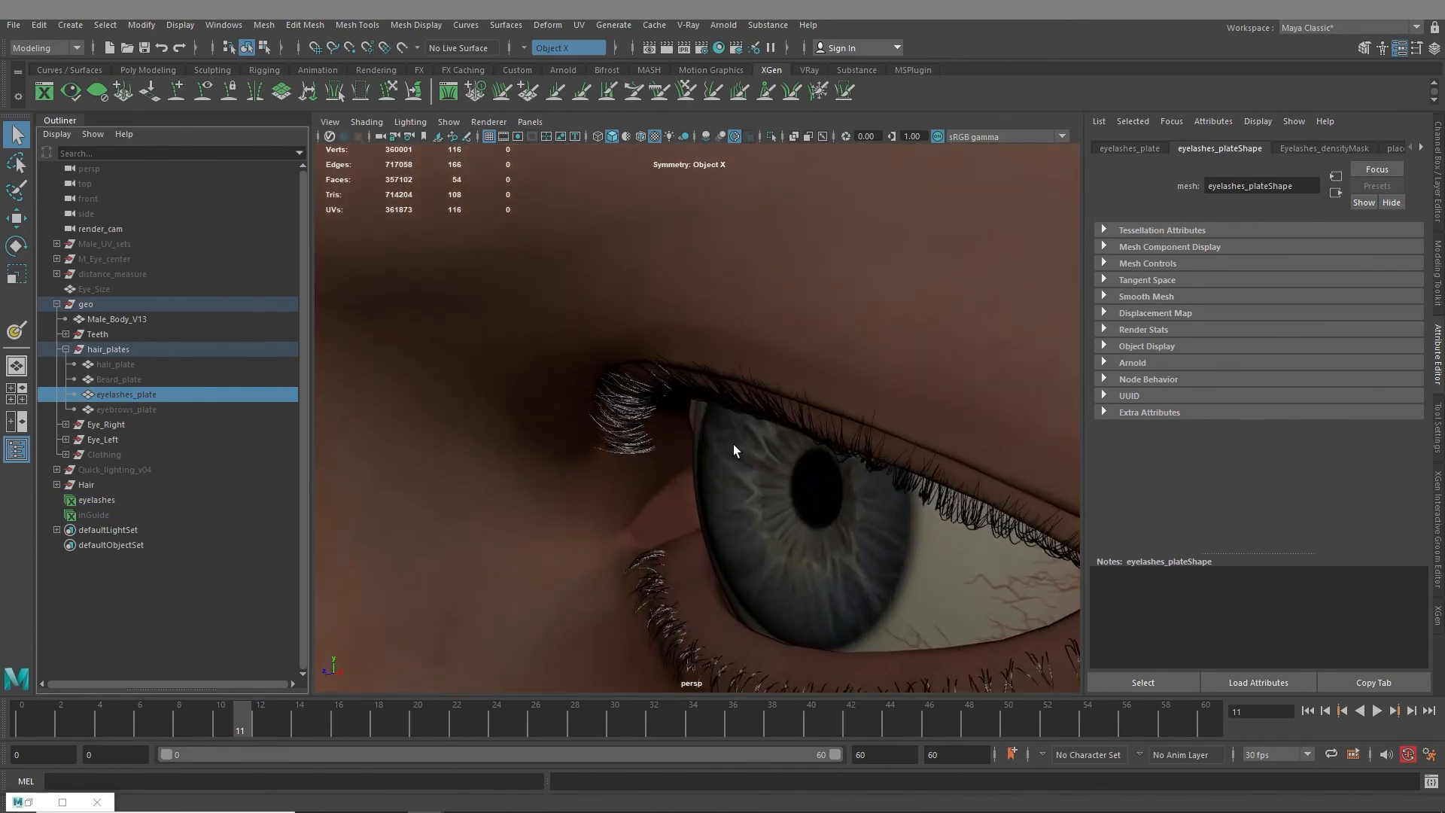
{"action": "left_click_drag", "start_coordinate": [733, 444], "coordinate": [838, 323], "text": "alt"}
{"action": "middle_click_drag", "start_coordinate": [839, 323], "coordinate": [711, 378], "text": "alt"}
{"action": "left_click_drag", "start_coordinate": [743, 324], "coordinate": [687, 384], "text": "alt"}
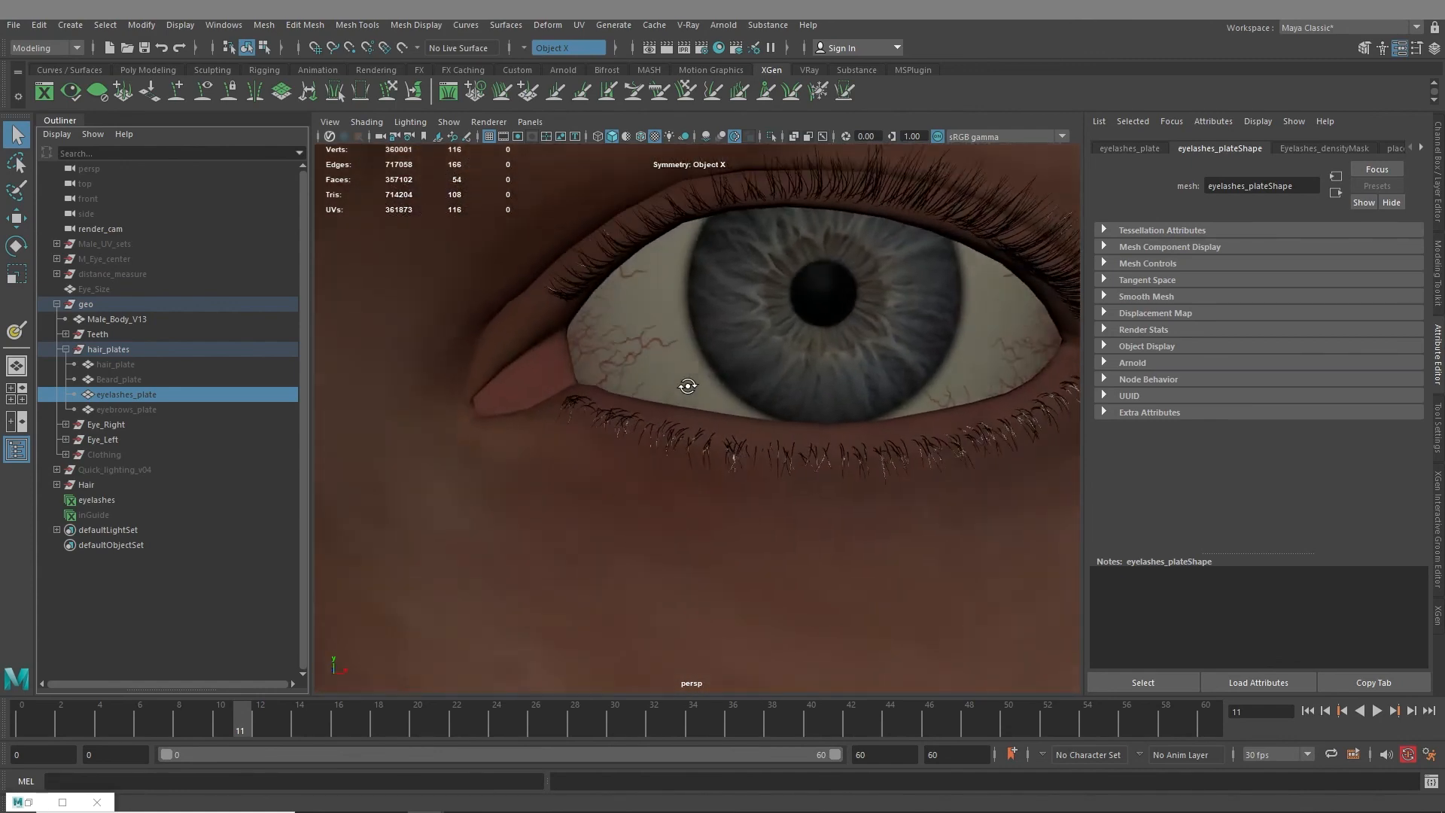
Return to the first eye and examine its lashes from a distance and up close
{"action": "right_click_drag", "start_coordinate": [687, 384], "coordinate": [587, 461], "text": "alt"}
{"action": "middle_click_drag", "start_coordinate": [587, 461], "coordinate": [826, 396], "text": "alt"}
{"action": "right_click_drag", "start_coordinate": [826, 395], "coordinate": [677, 395], "text": "alt"}
{"action": "middle_click_drag", "start_coordinate": [513, 335], "coordinate": [612, 367], "text": "alt"}
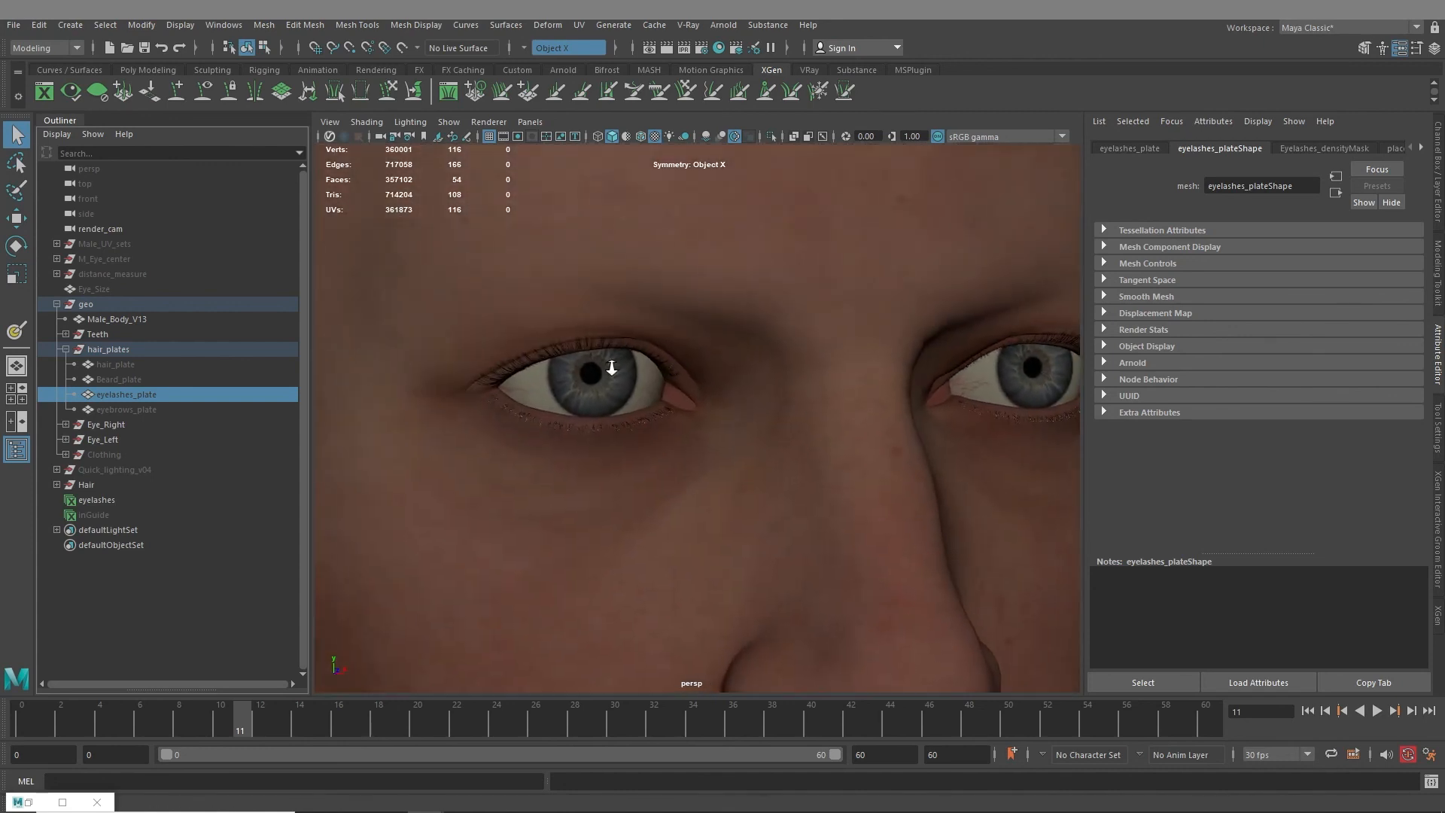
{"action": "right_click_drag", "start_coordinate": [481, 354], "coordinate": [575, 384], "text": "alt"}
{"action": "middle_click_drag", "start_coordinate": [489, 396], "coordinate": [649, 459], "text": "alt"}
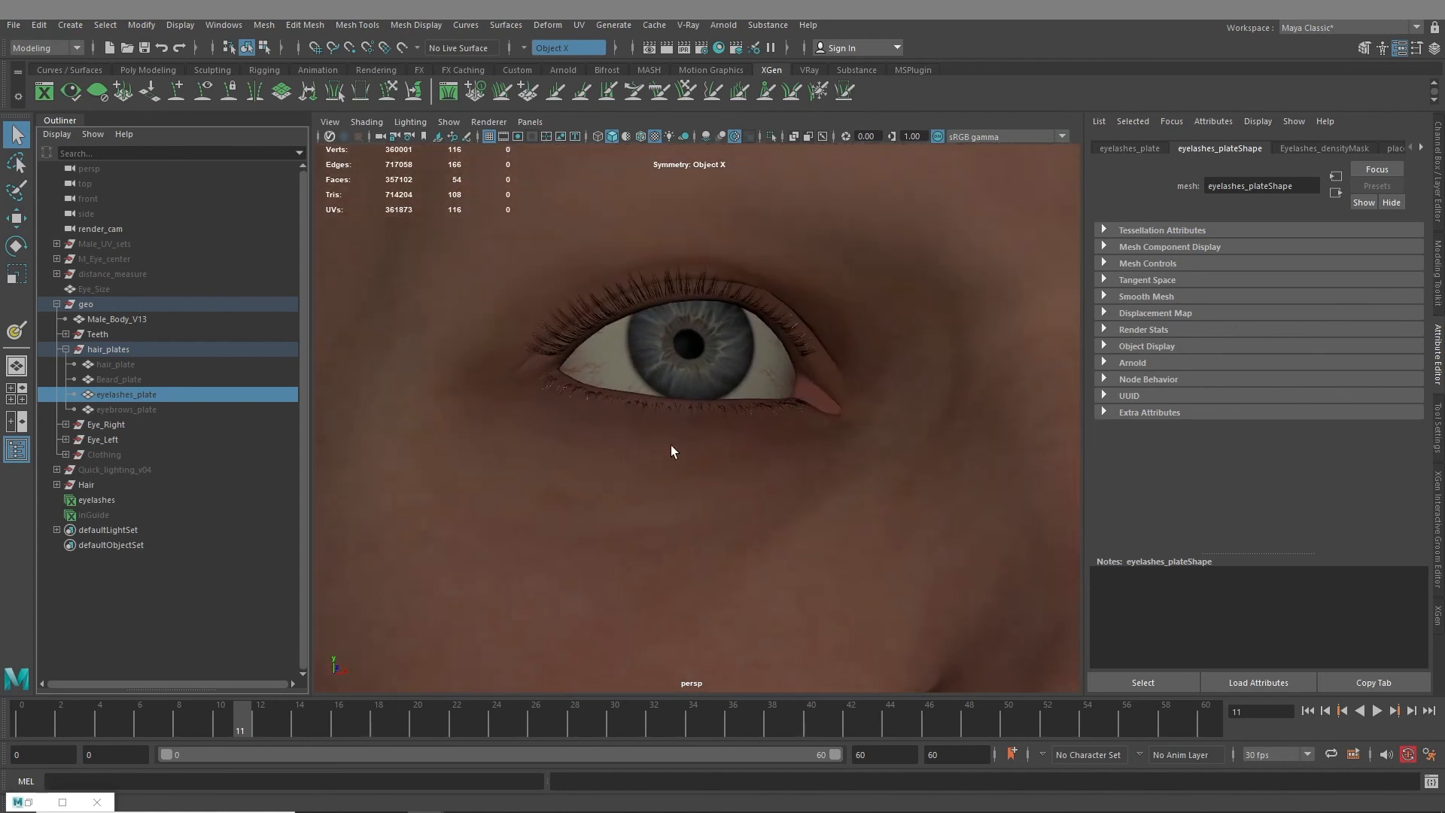
{"action": "left_click_drag", "start_coordinate": [686, 406], "coordinate": [682, 461], "text": "alt"}
{"action": "right_click_drag", "start_coordinate": [587, 440], "coordinate": [696, 452], "text": "alt"}
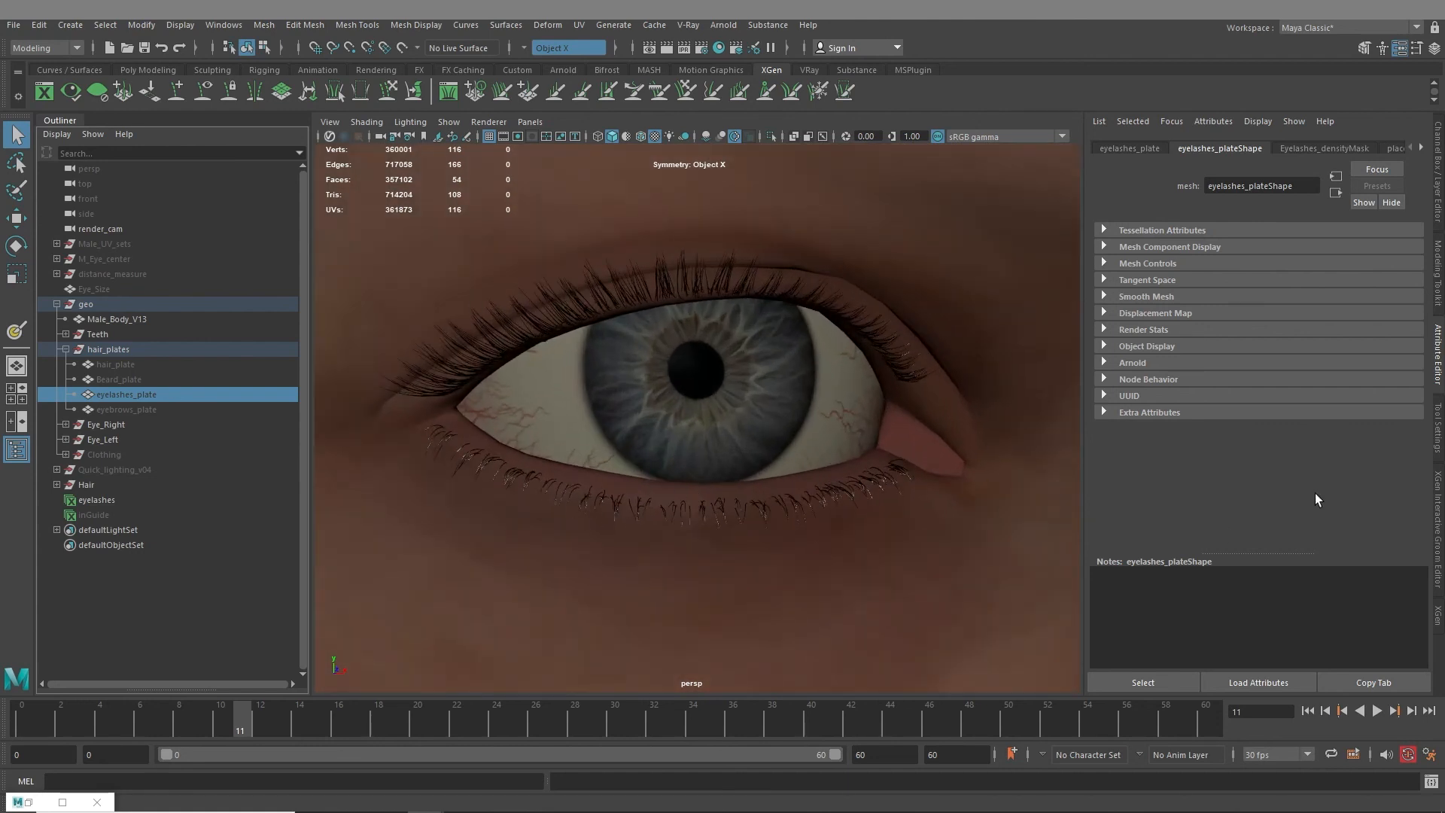